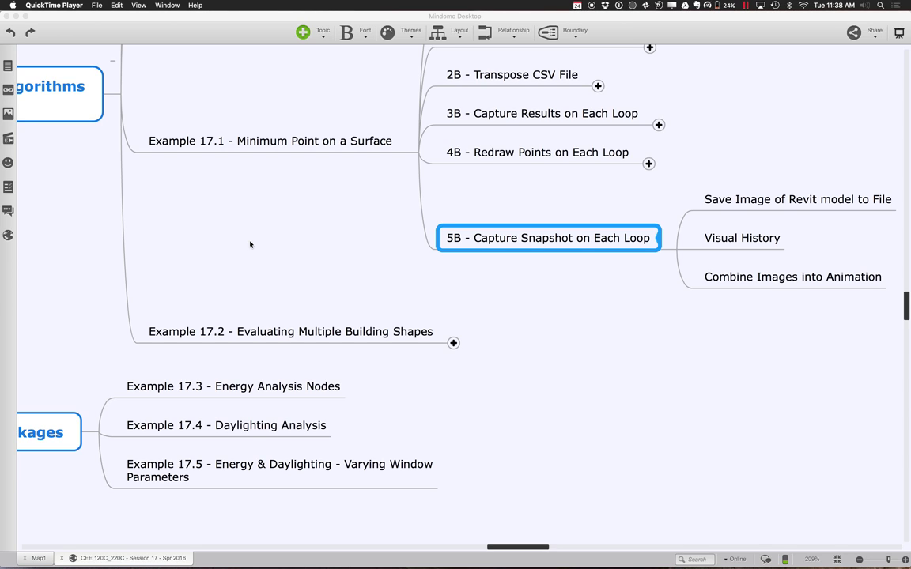
# - Expand the "Example 17.2 - Evaluating Multiple Building Shapes" topic in the mind map to show its subtopics
pyautogui.click(454, 343)
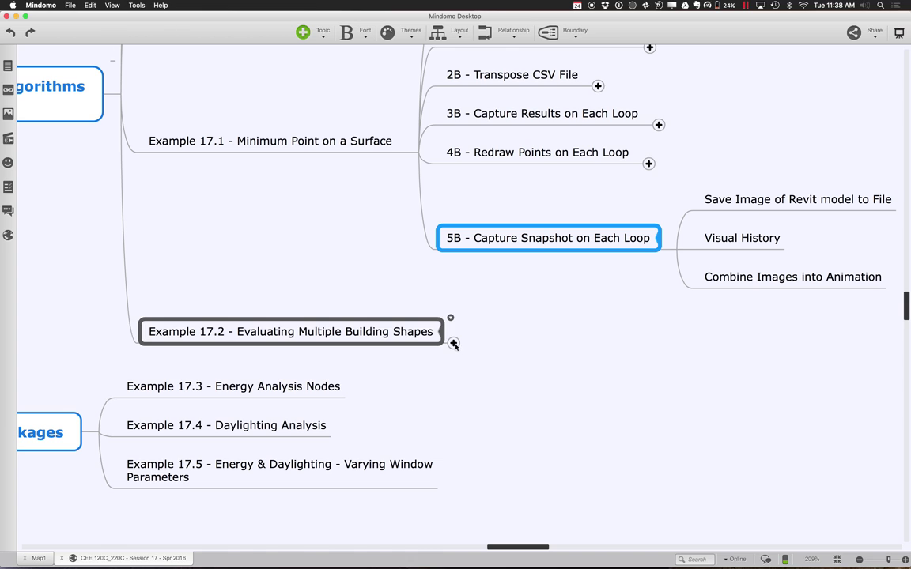
pyautogui.scroll(-3, 455, 345)
pyautogui.hscroll(-2, 456, 346)
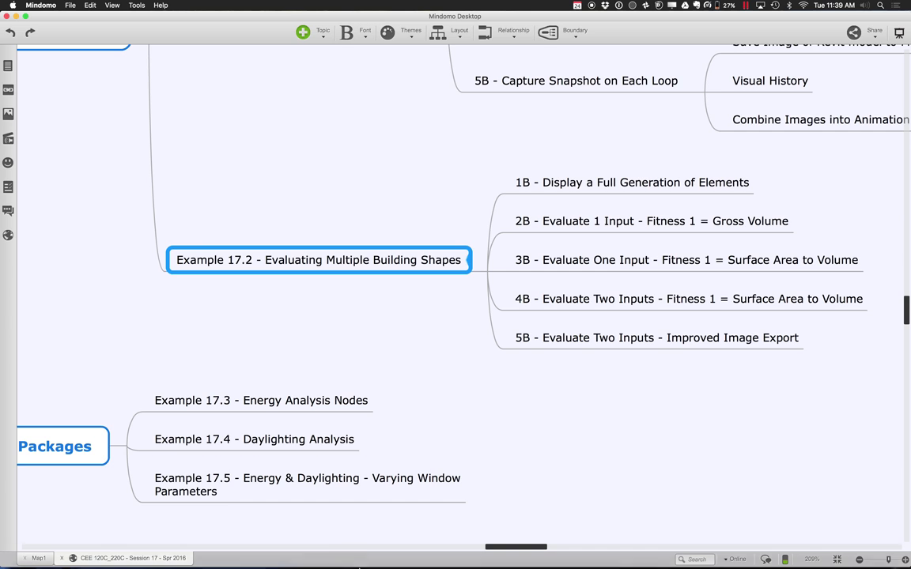
# - Switch to the Windows desktop and close Dynamo, discarding the unsaved changes to the 5B graph and the RecordResultsAndVisualizationOnLoop custom node
pyautogui.moveTo(381, 546)
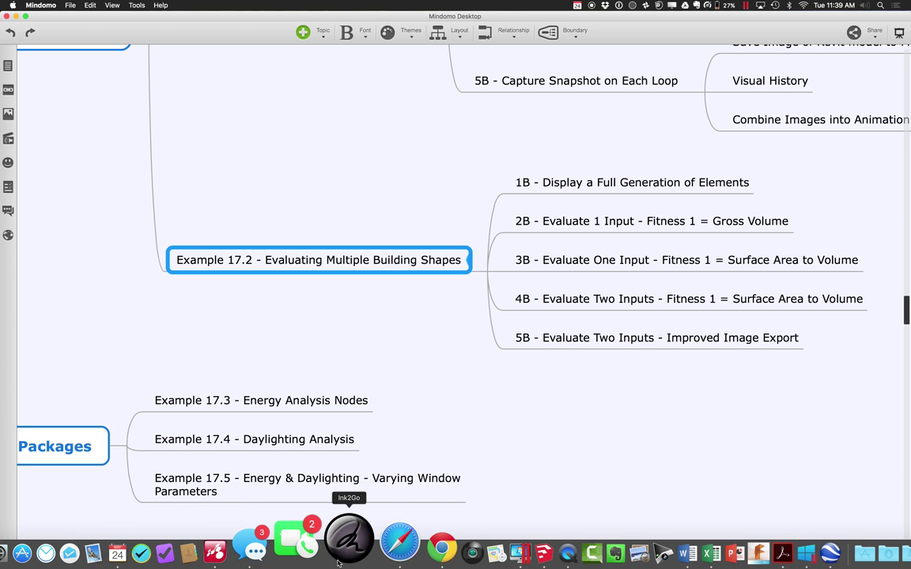
pyautogui.click(465, 557)
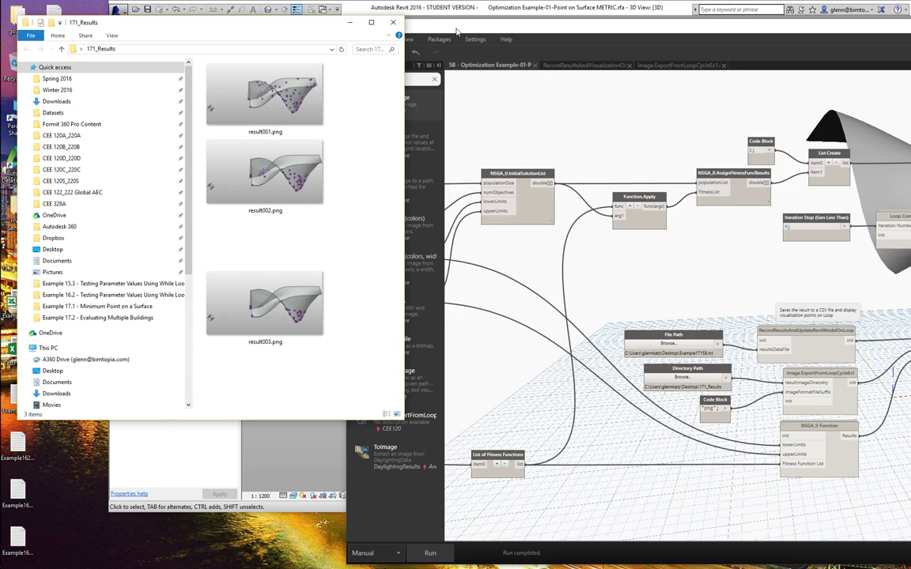
pyautogui.click(406, 27)
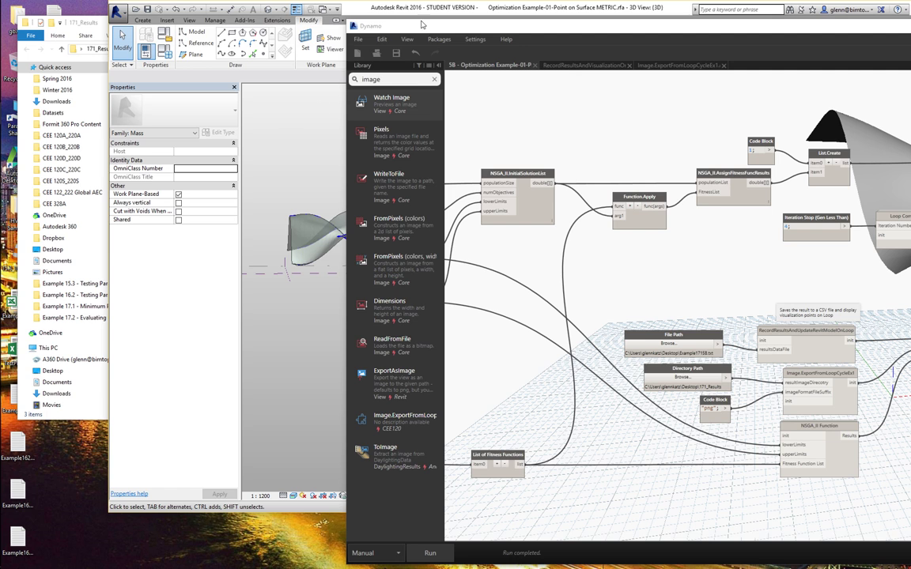
pyautogui.moveTo(417, 27); pyautogui.dragTo(41, 48)
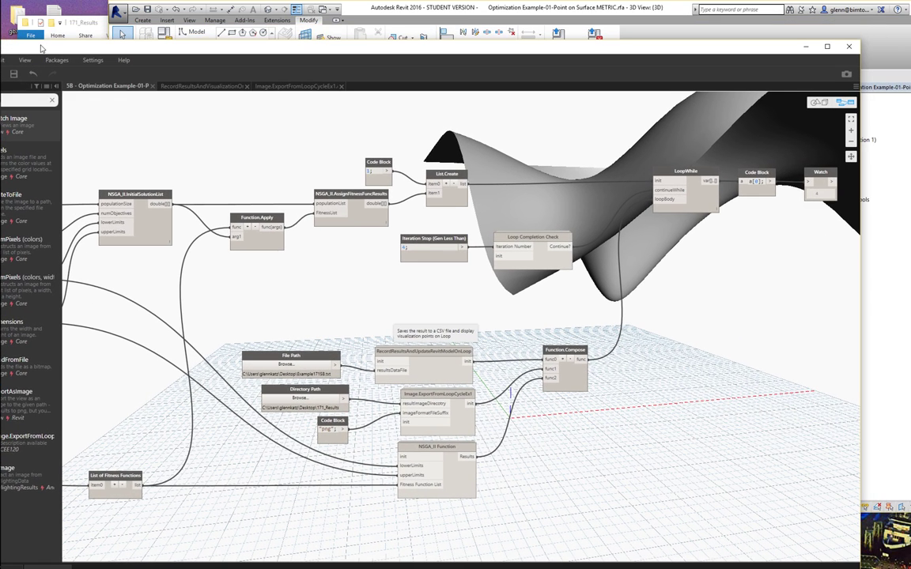
pyautogui.click(848, 47)
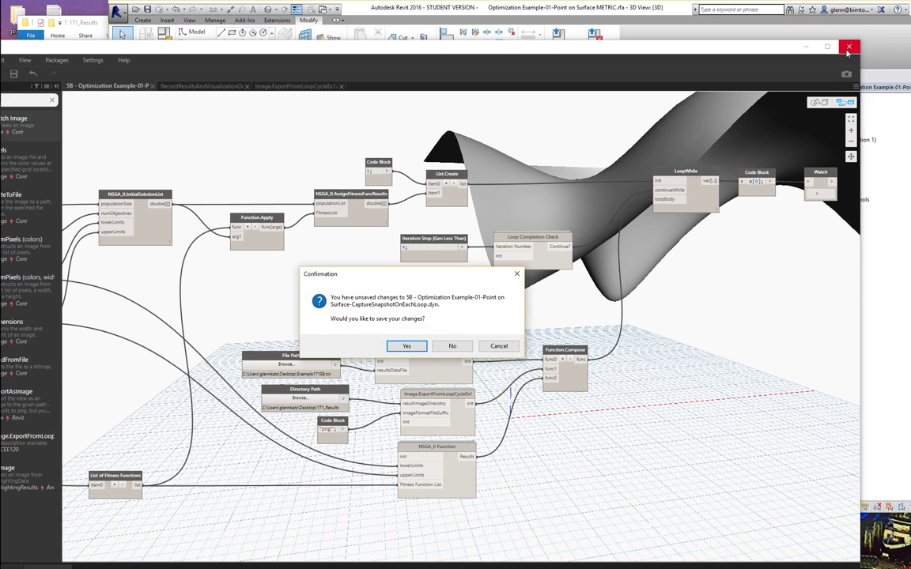
pyautogui.click(452, 346)
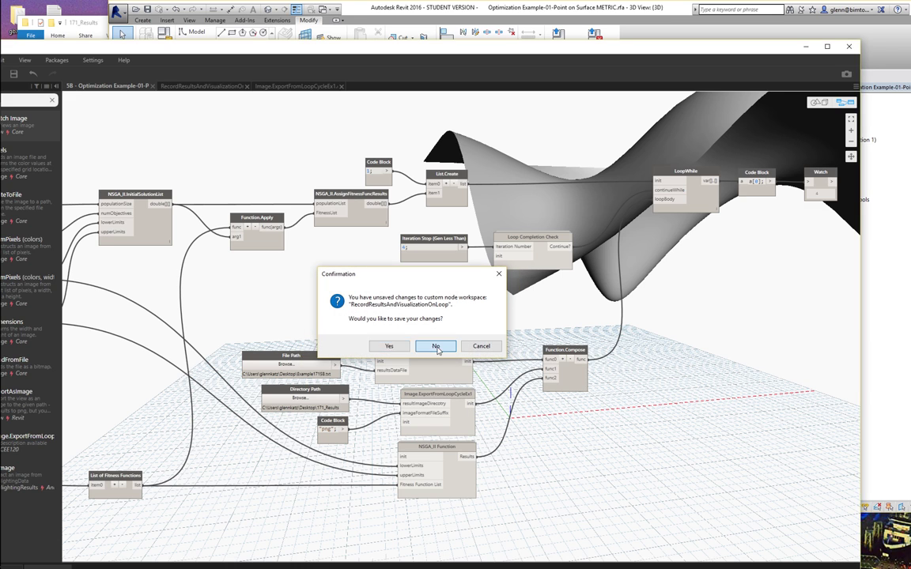
pyautogui.click(434, 347)
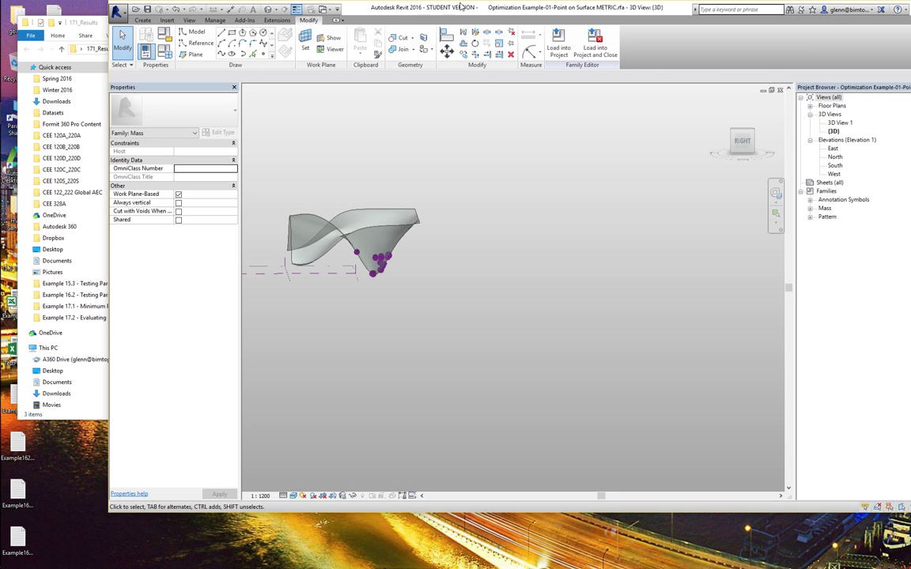
# - In Revit, open Example - Multiple Buildings.rvt from the Example 17.2 - Evaluating Multiple Buildings folder
pyautogui.moveTo(461, 7); pyautogui.dragTo(359, 10)
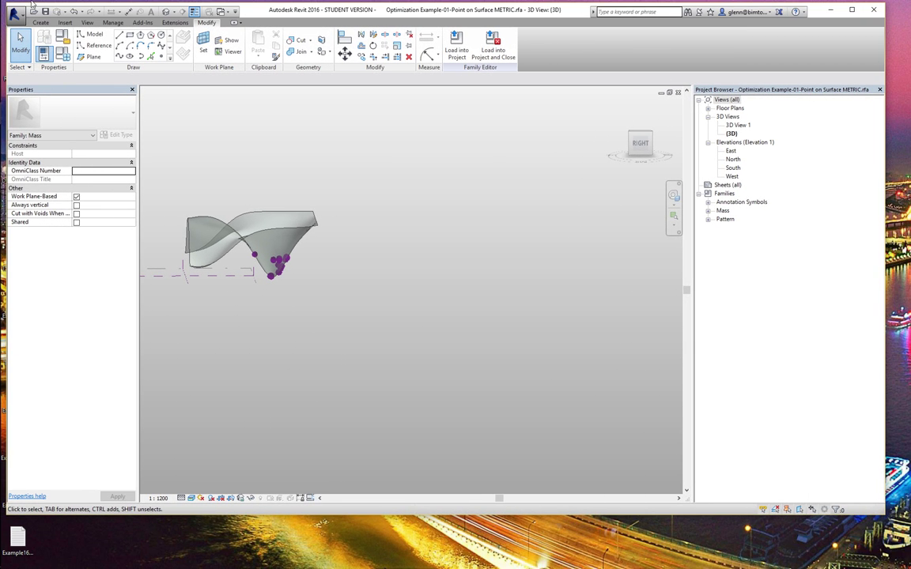
pyautogui.click(32, 12)
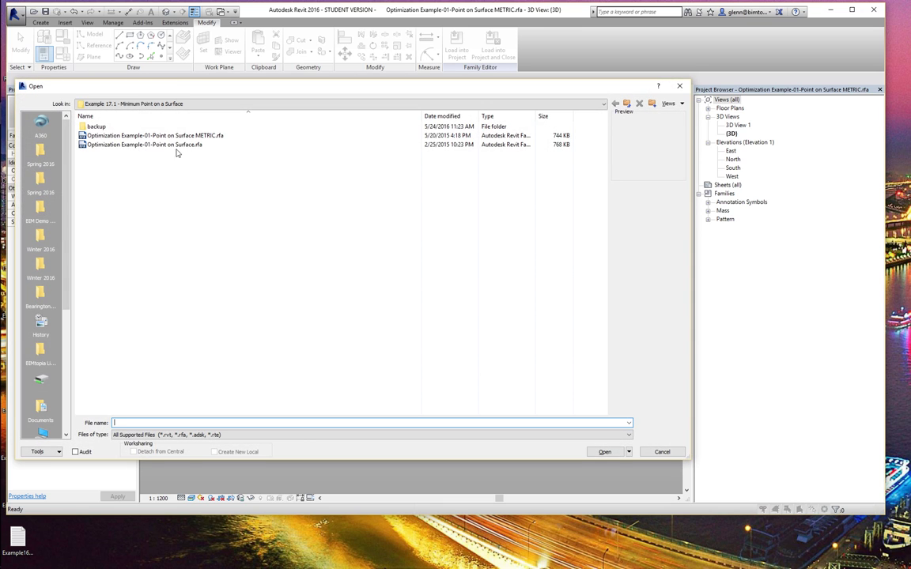
pyautogui.click(147, 105)
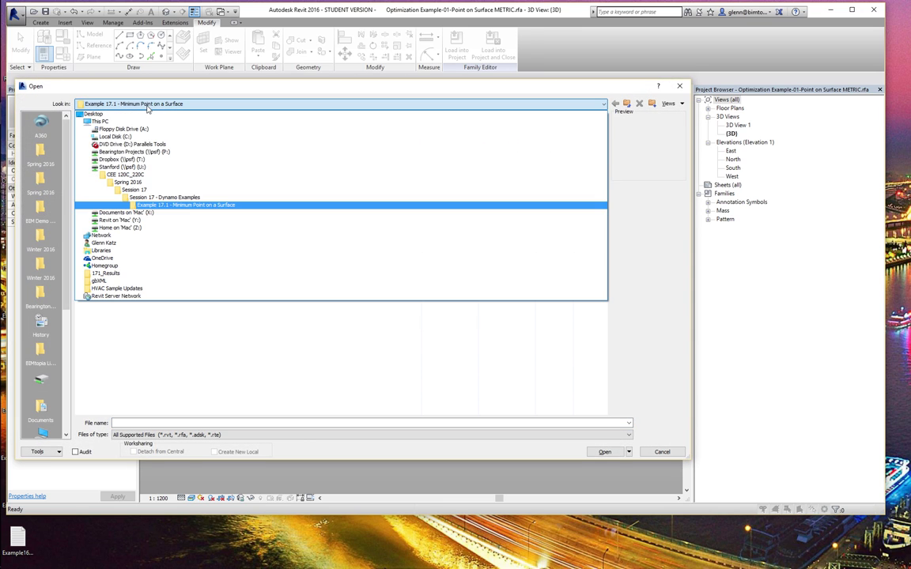
pyautogui.click(154, 198)
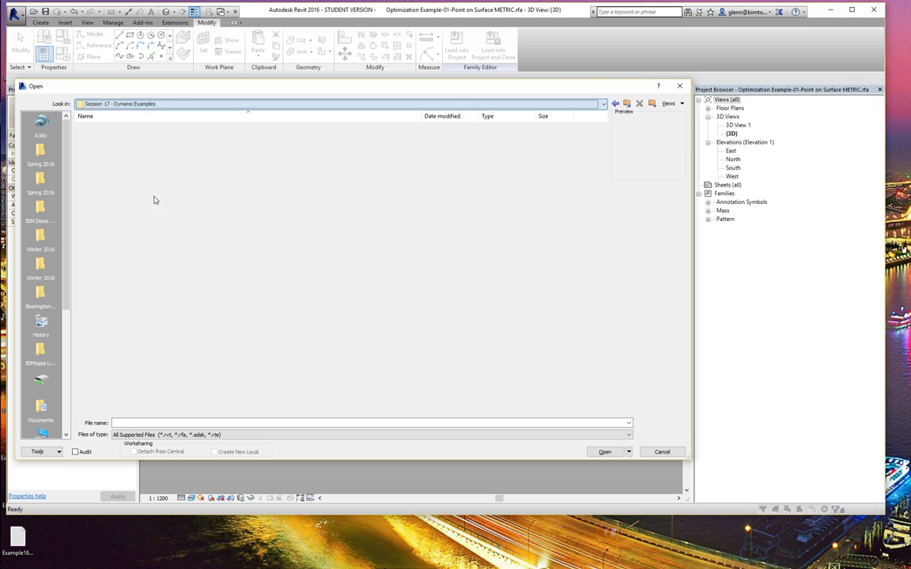
pyautogui.doubleClick(151, 164)
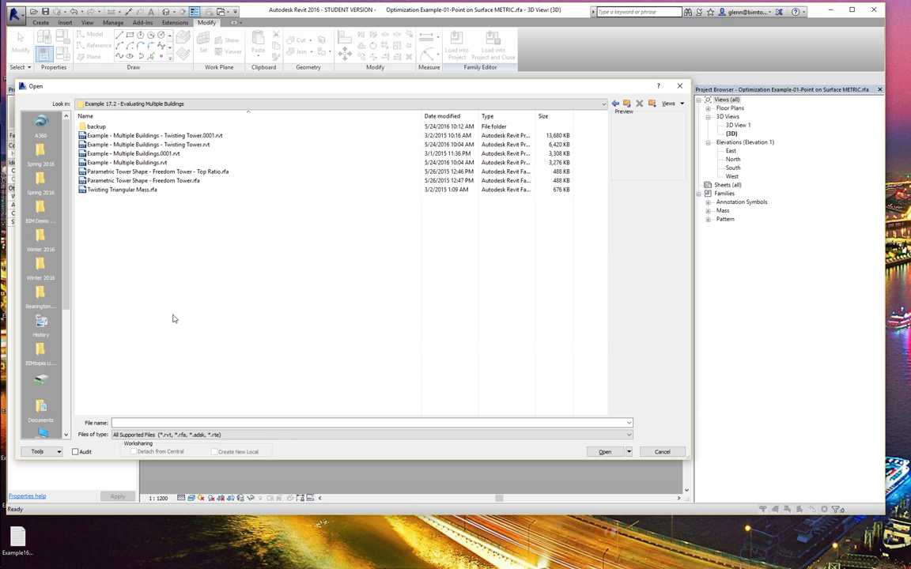
pyautogui.click(146, 164)
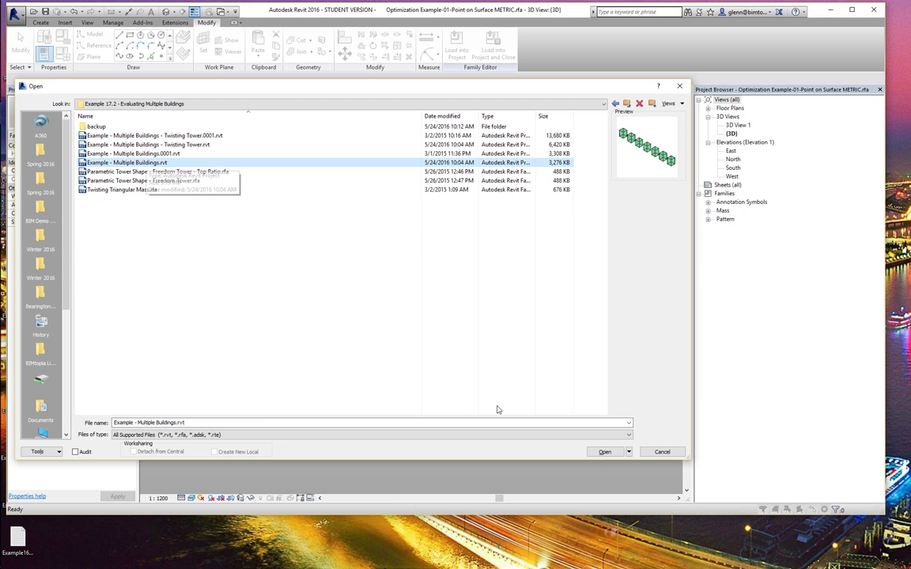
pyautogui.click(604, 453)
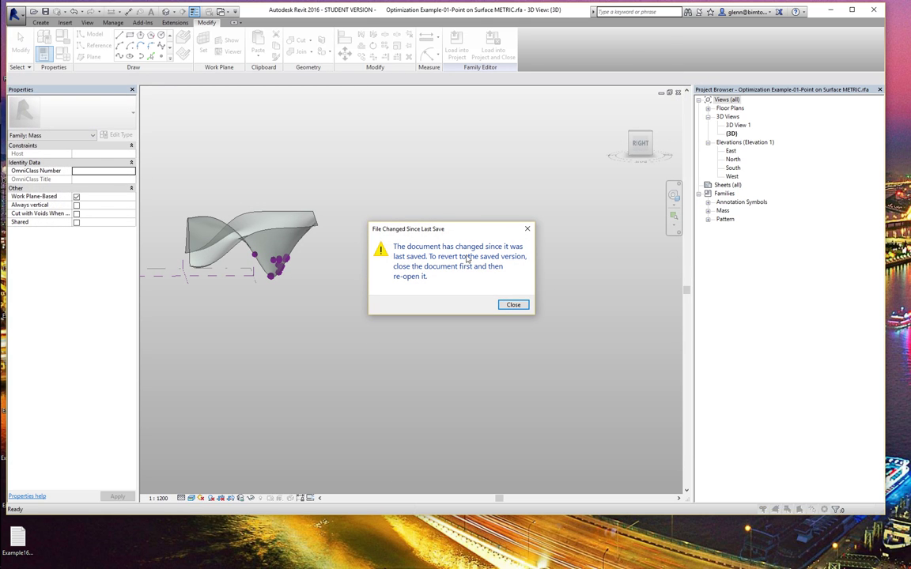
pyautogui.click(518, 308)
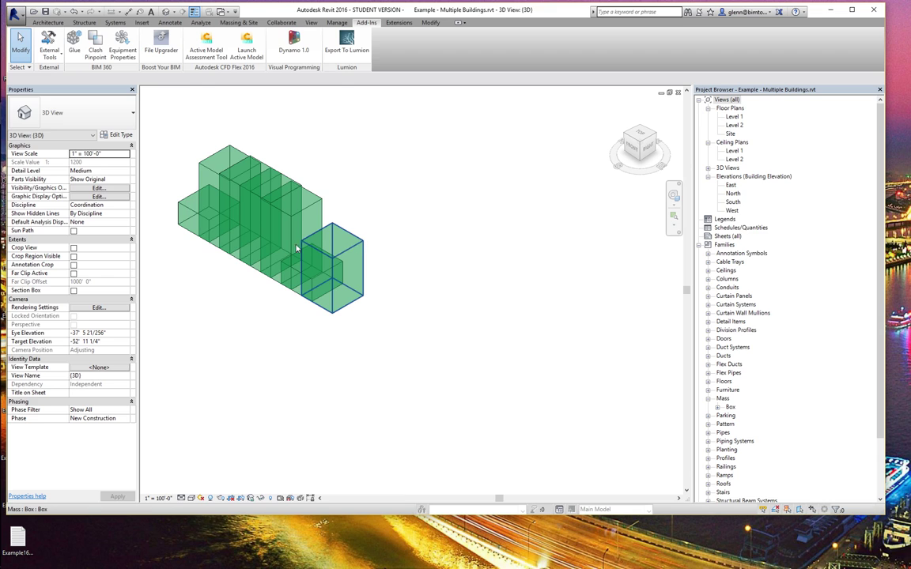
# - Check the instance properties of the tall box mass at the near end of the row, then open its Box family for editing
pyautogui.click(354, 255)
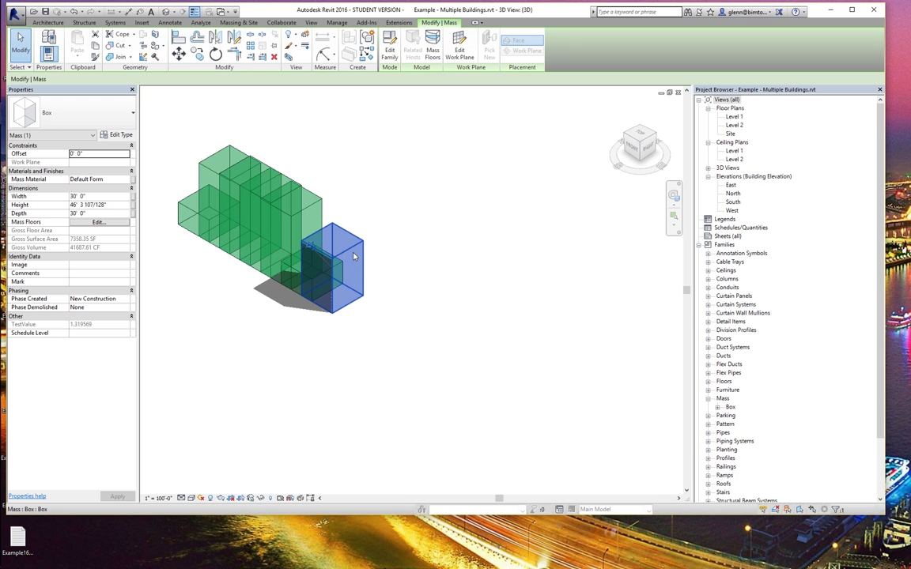
pyautogui.click(399, 366)
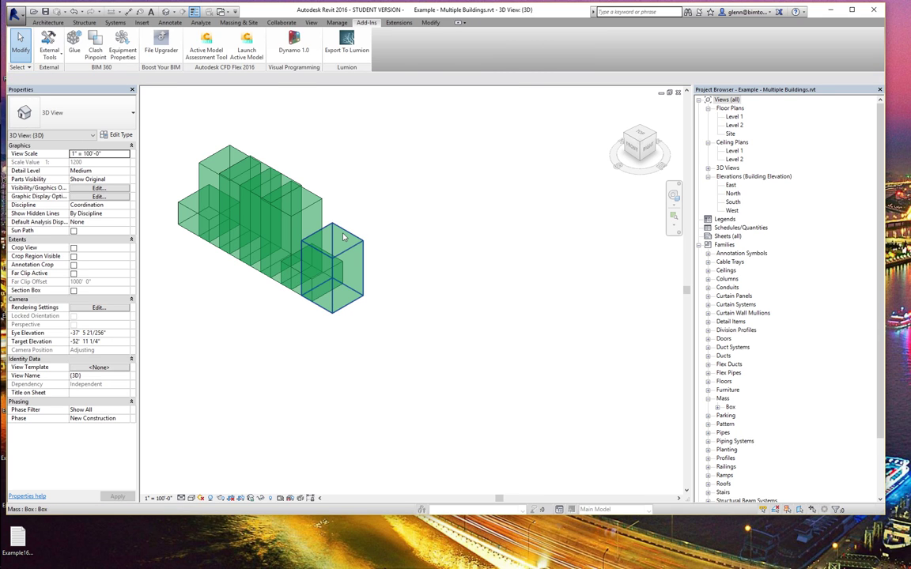
pyautogui.click(308, 209)
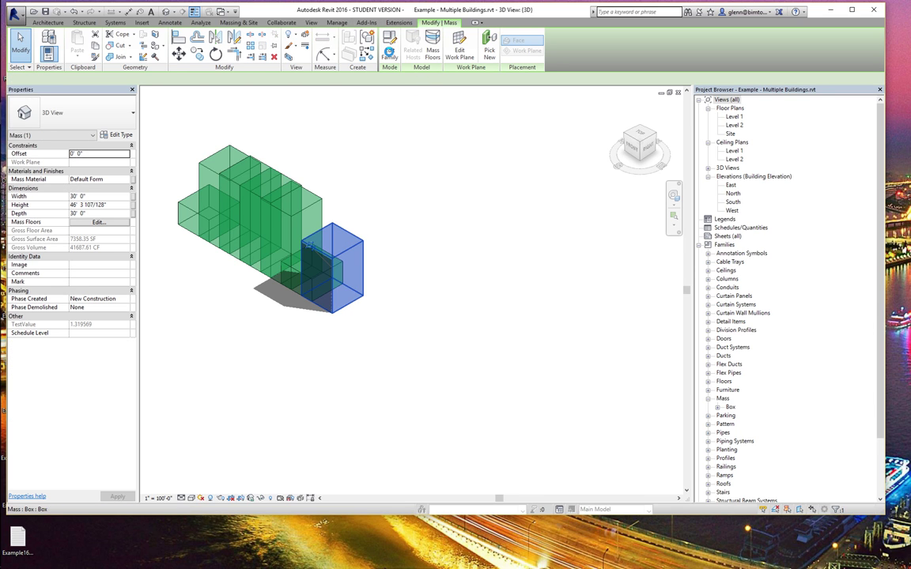
pyautogui.click(390, 52)
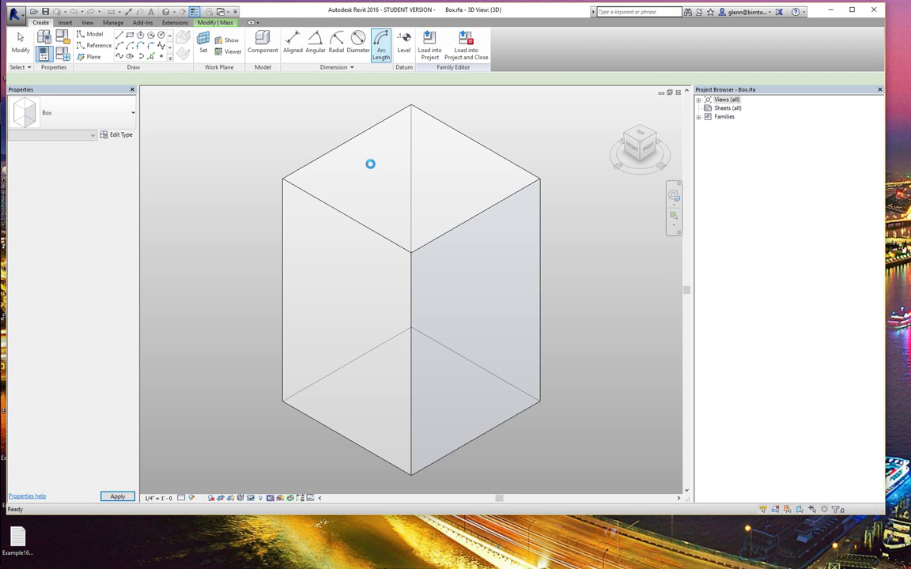
pyautogui.click(400, 209)
pyautogui.click(566, 141)
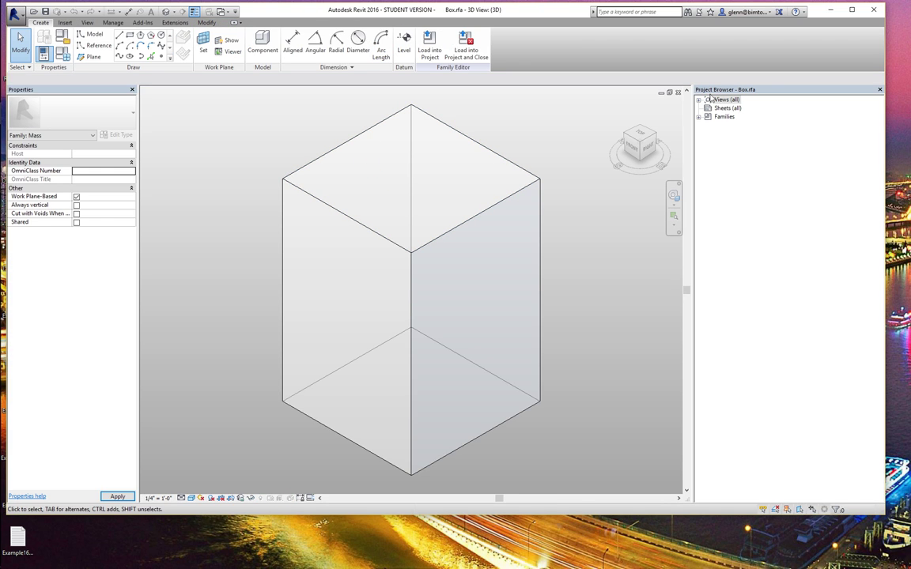
# - Open the Box family's Level 1 floor plan and examine the Width and Depth parameter dimensions up close
pyautogui.doubleClick(726, 100)
pyautogui.doubleClick(727, 108)
pyautogui.click(731, 117)
pyautogui.click(728, 118)
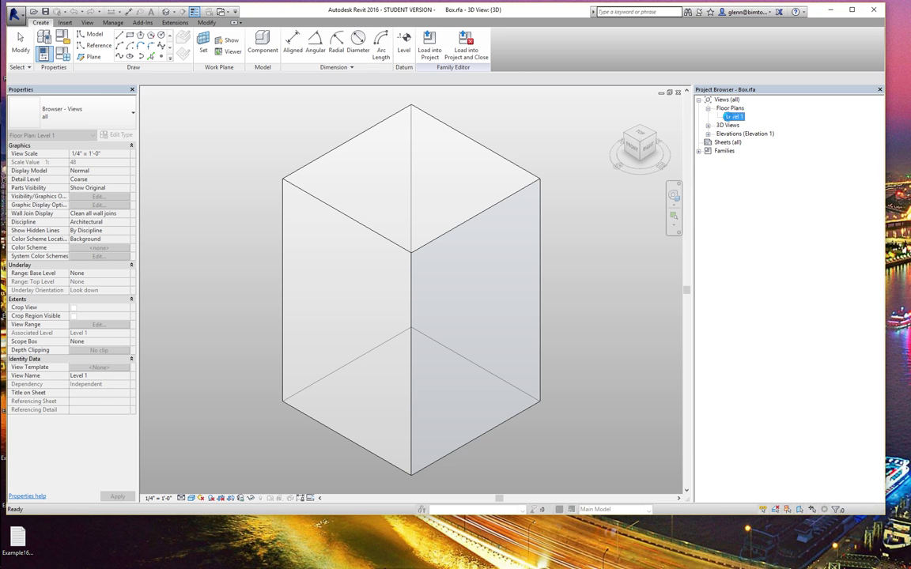
pyautogui.doubleClick(730, 117)
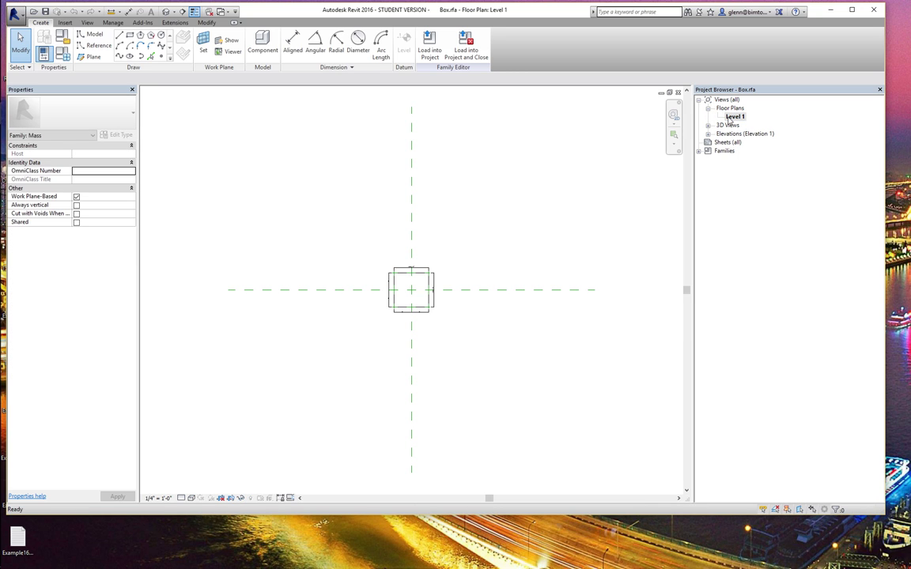
pyautogui.click(674, 134)
pyautogui.moveTo(358, 247); pyautogui.dragTo(473, 363)
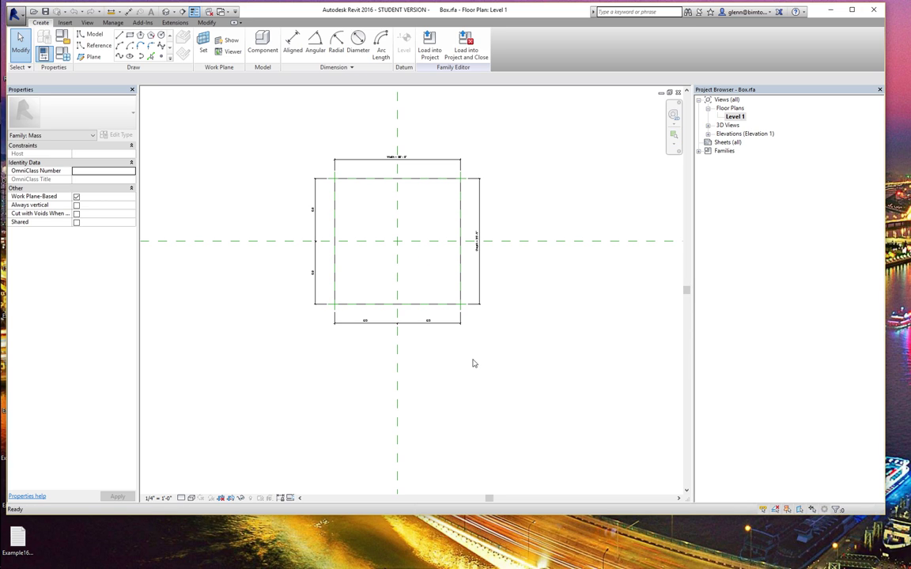
pyautogui.click(673, 135)
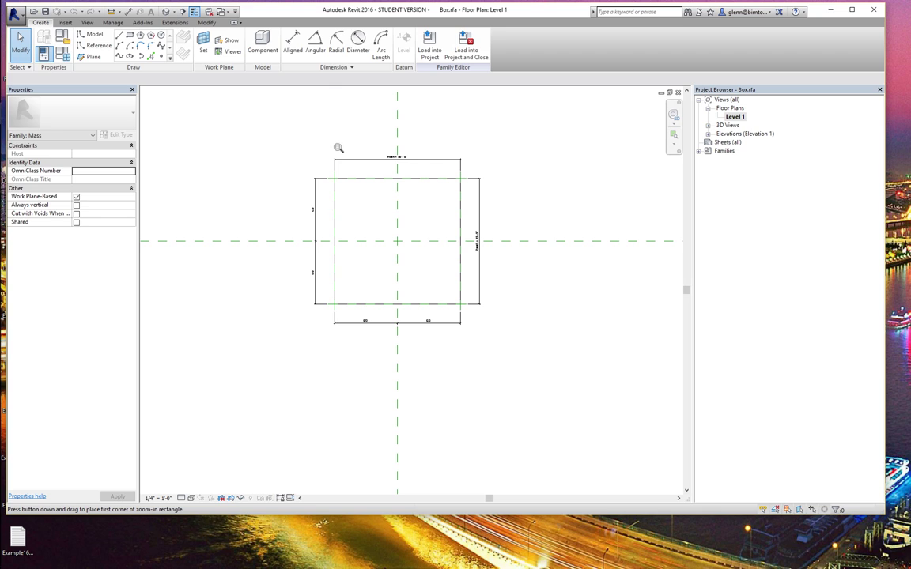
pyautogui.moveTo(307, 146); pyautogui.dragTo(500, 341)
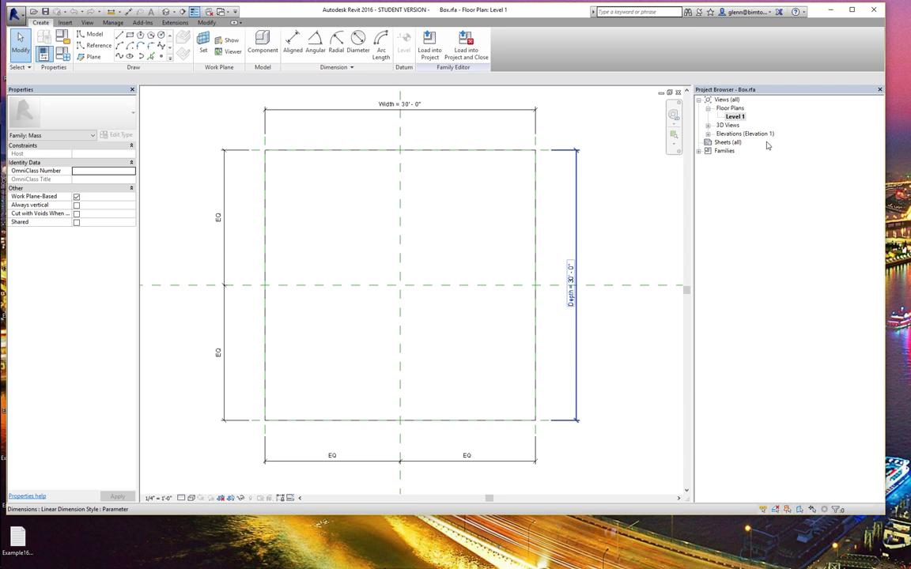
# - Open the Box family's South elevation and examine the Height parameter dimension up close
pyautogui.click(707, 133)
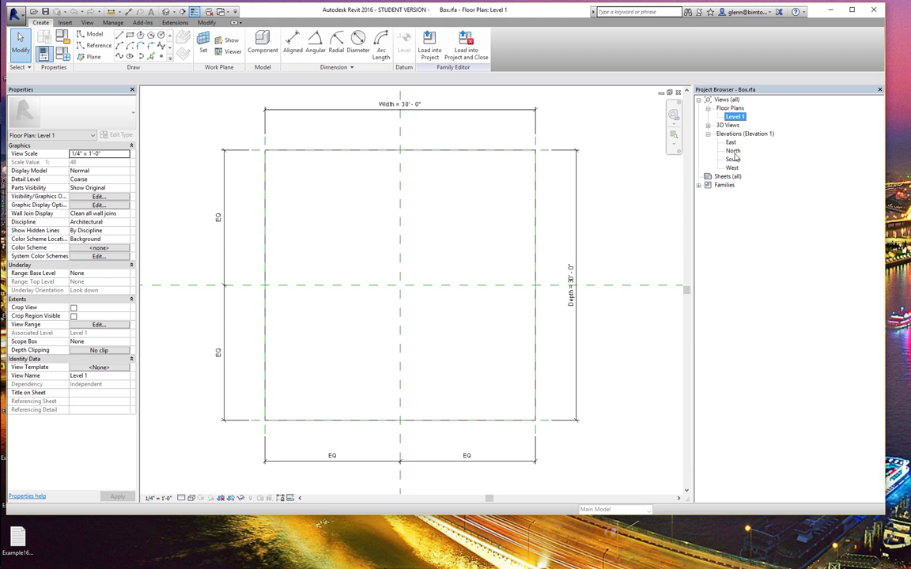
pyautogui.doubleClick(732, 159)
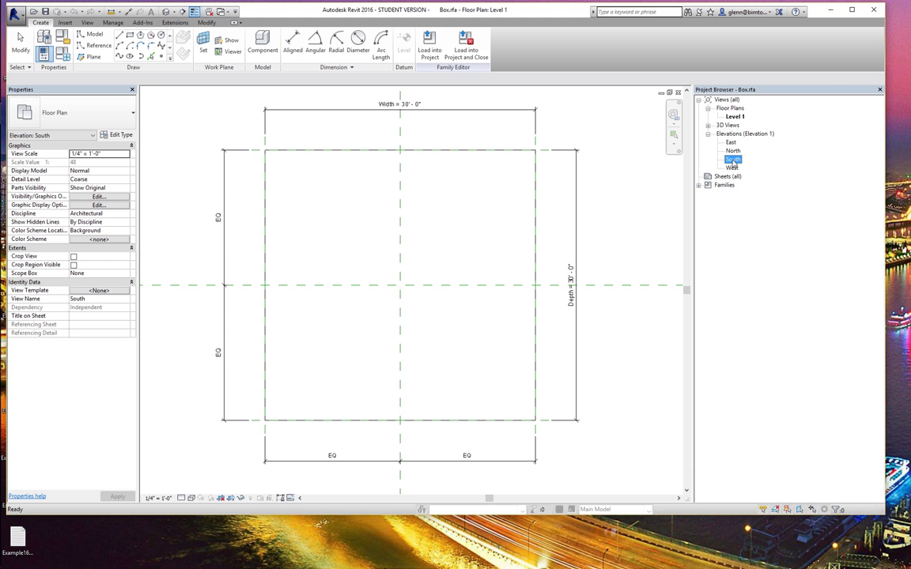
pyautogui.click(733, 161)
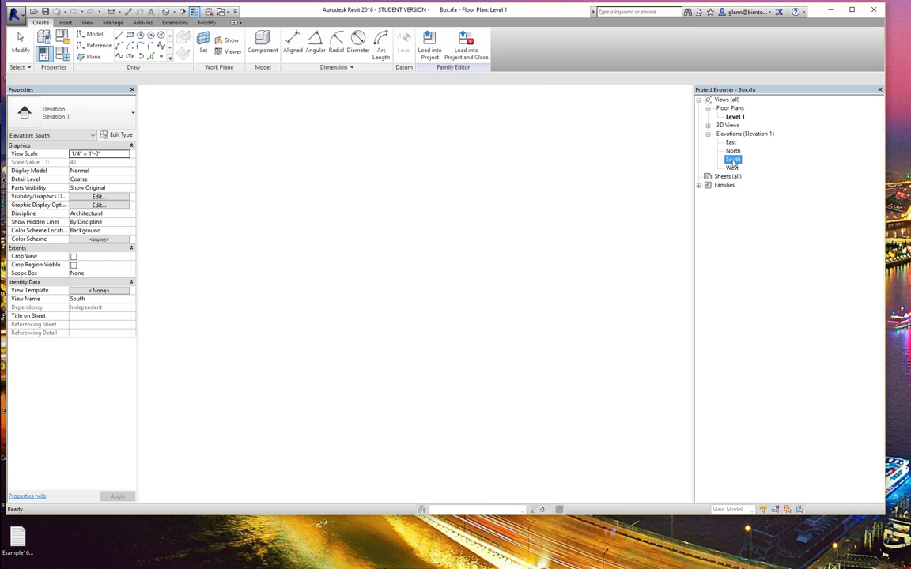
pyautogui.click(673, 135)
pyautogui.moveTo(406, 362); pyautogui.dragTo(479, 457)
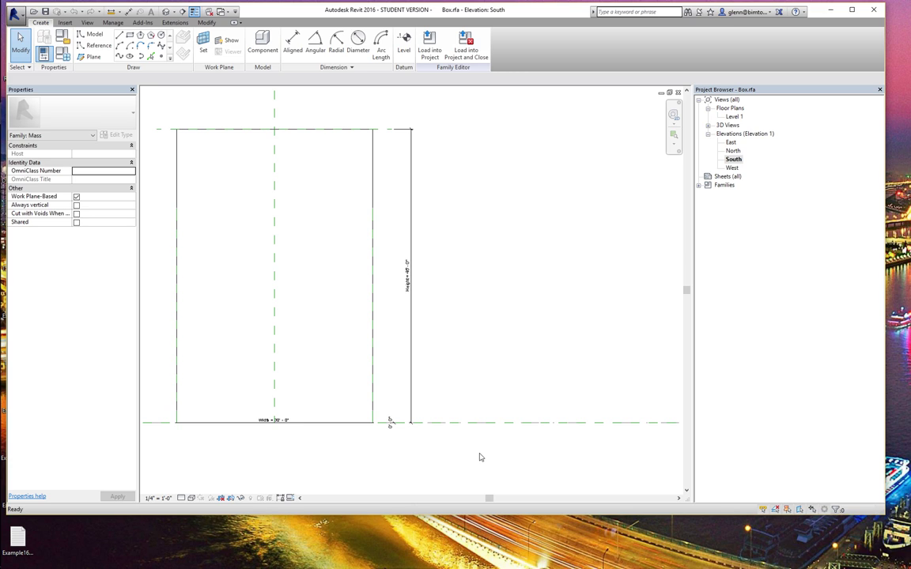
# - Close the hidden views and return to the 3D view of Example - Multiple Buildings.rvt
pyautogui.click(224, 12)
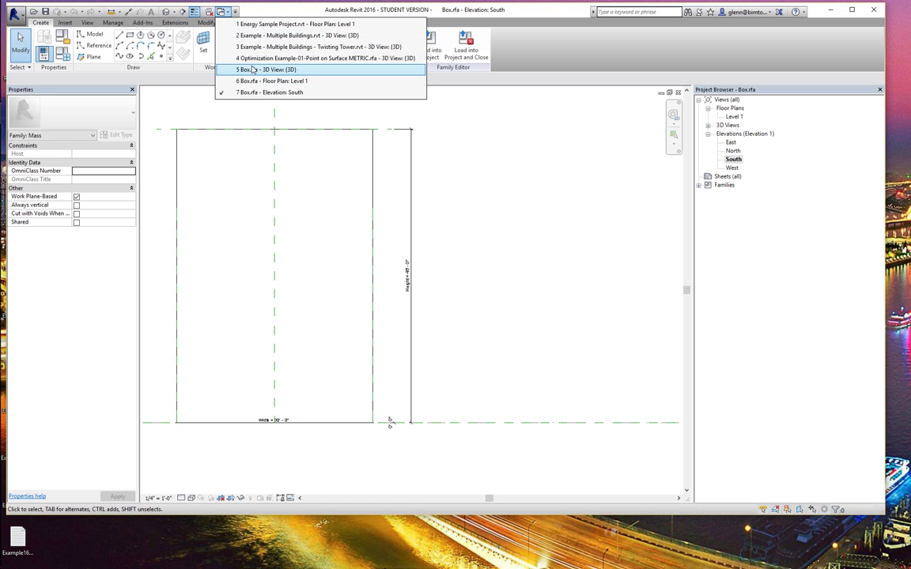
pyautogui.click(210, 14)
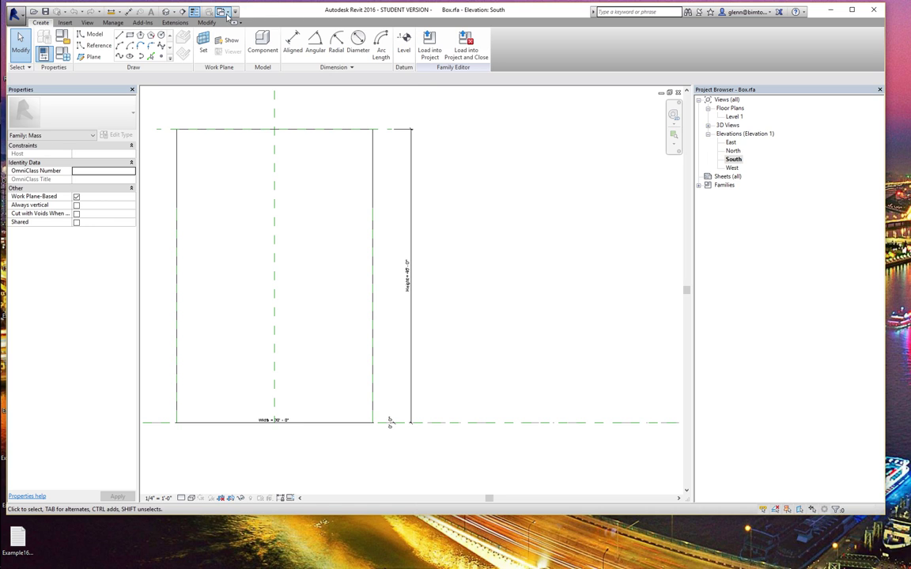
pyautogui.click(226, 14)
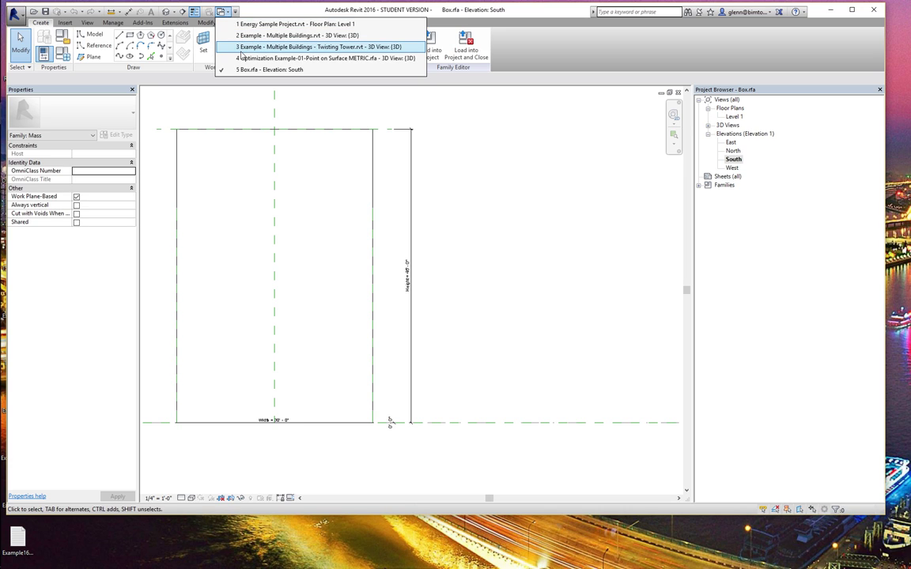
pyautogui.click(239, 36)
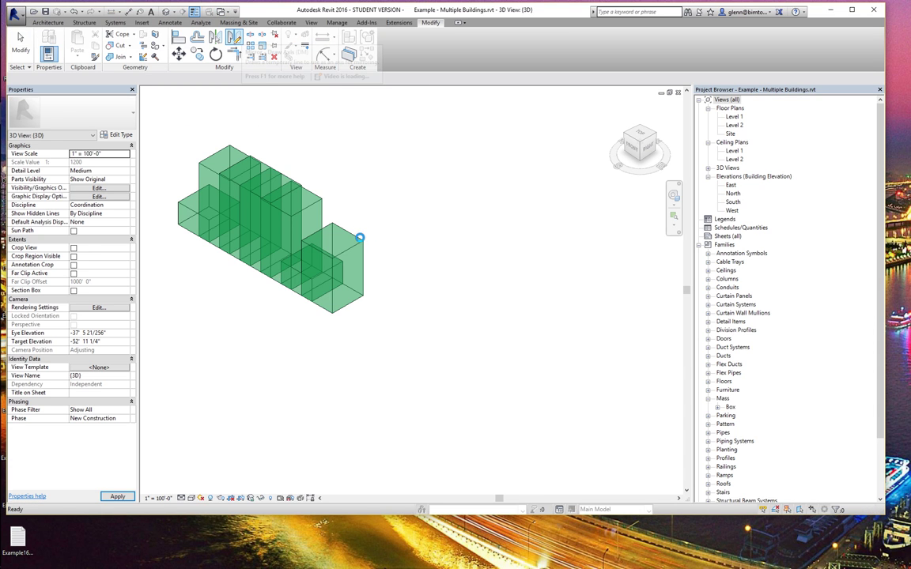
# - Check the instance dimensions of the tall box mass at the near end of the row, then deselect it
pyautogui.click(360, 241)
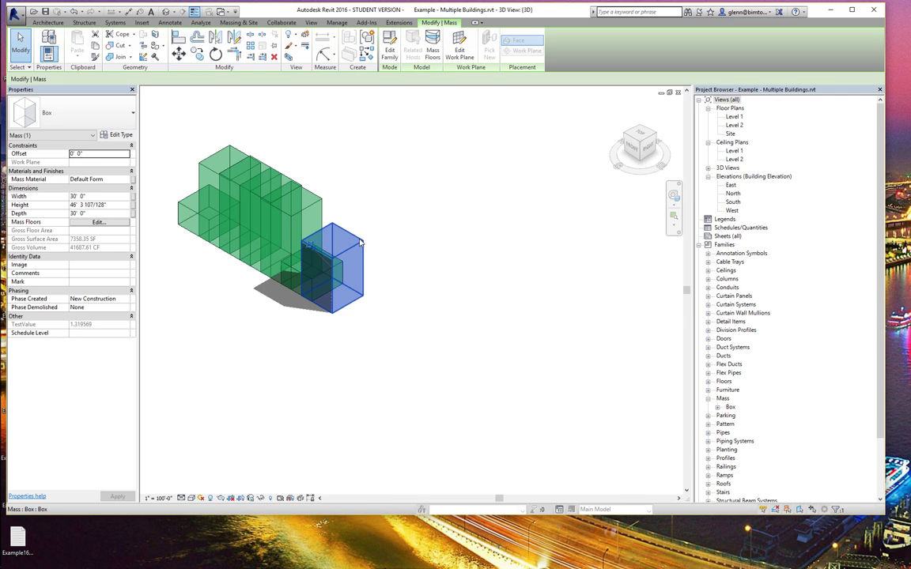
pyautogui.click(307, 358)
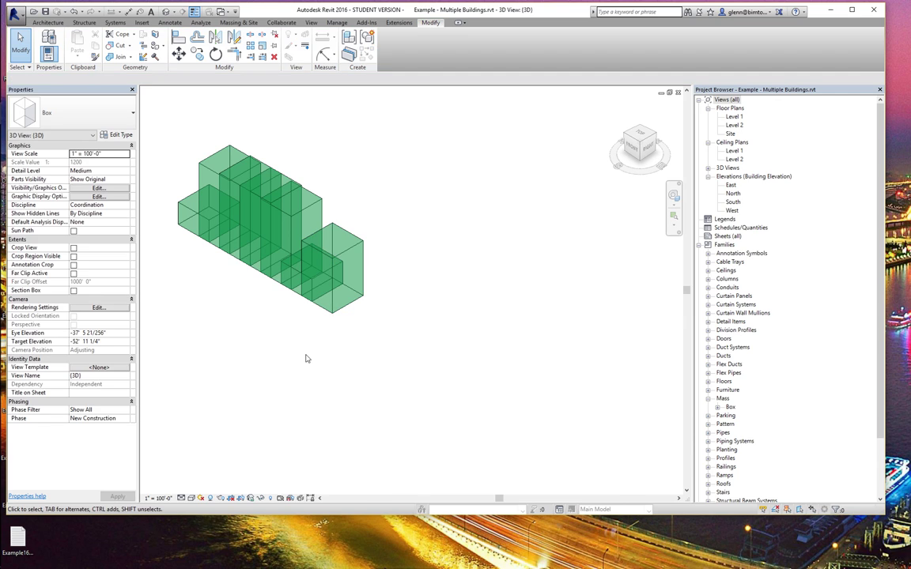
pyautogui.press('super+a')
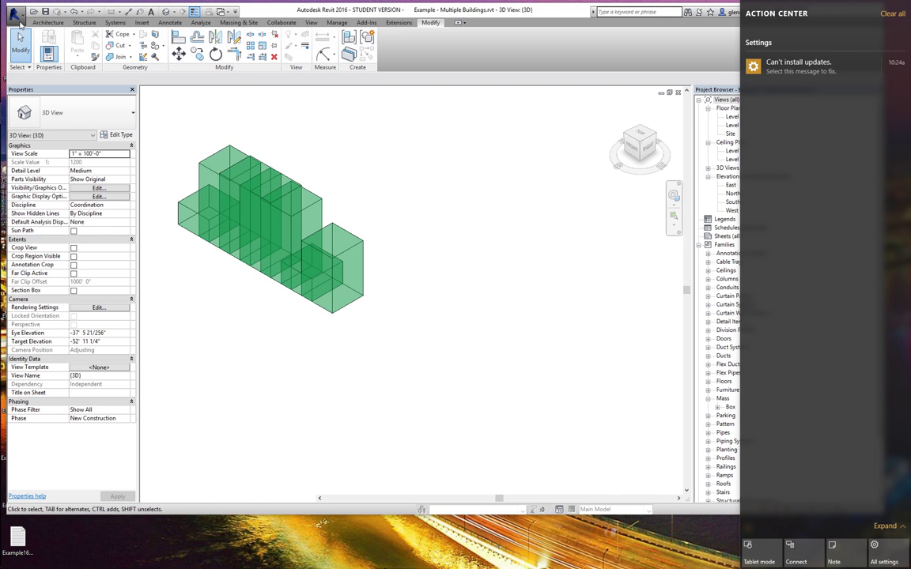
# - Create a new family from the Conceptual Mass template Mass.rft without saving the project, and open its Level 1 floor plan
pyautogui.click(17, 16)
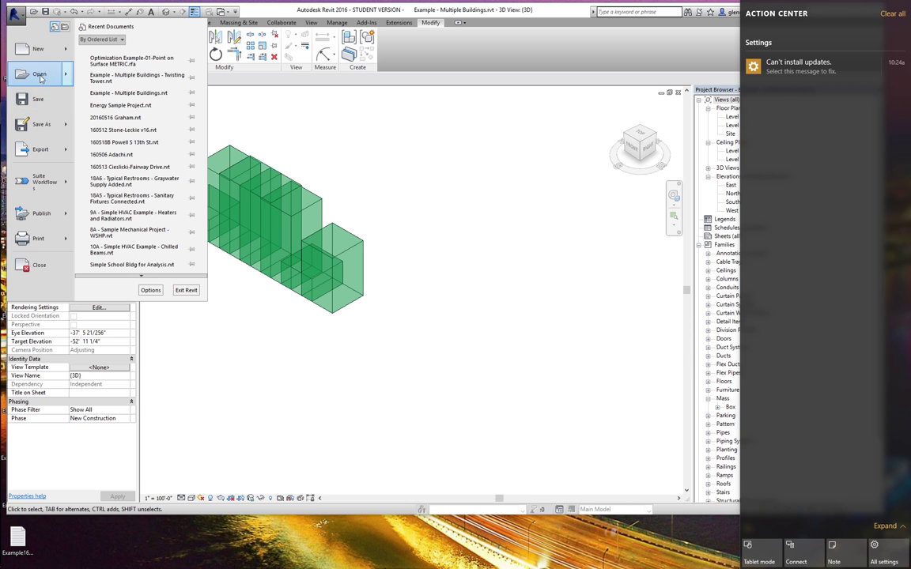
pyautogui.moveTo(44, 47)
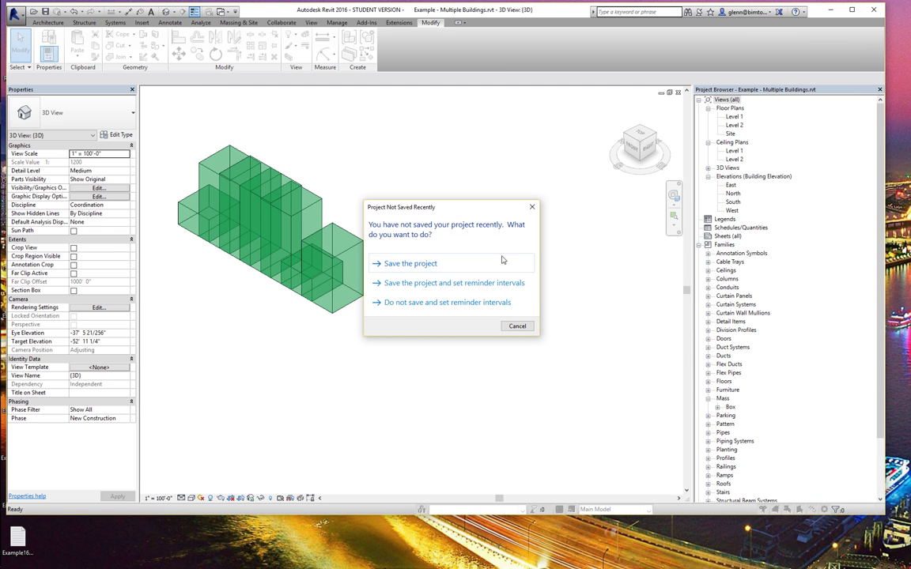
pyautogui.click(531, 208)
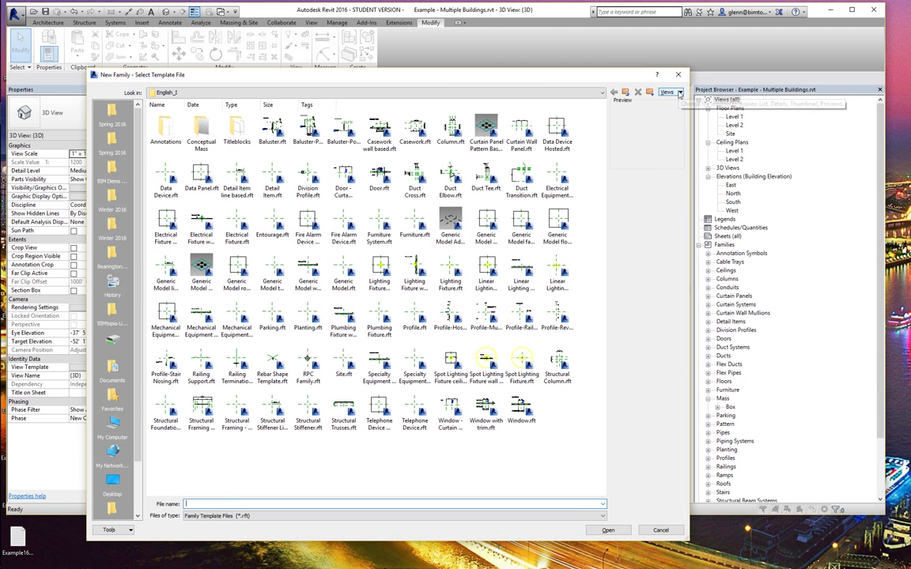
pyautogui.doubleClick(202, 133)
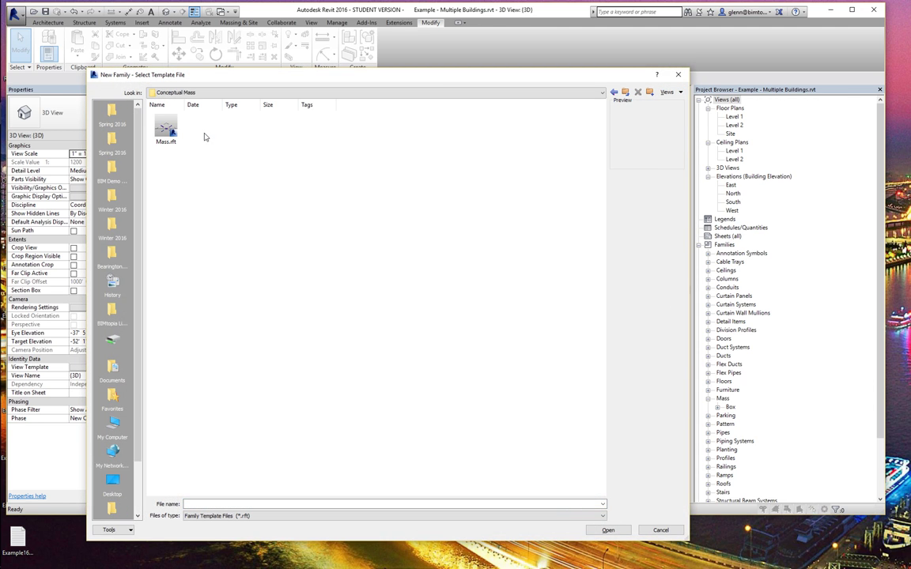
pyautogui.doubleClick(166, 130)
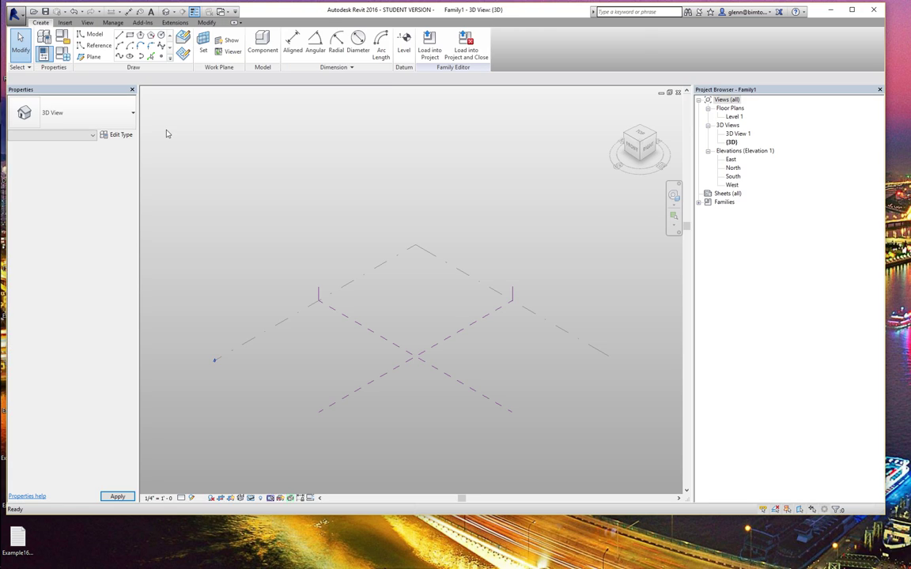
pyautogui.click(734, 117)
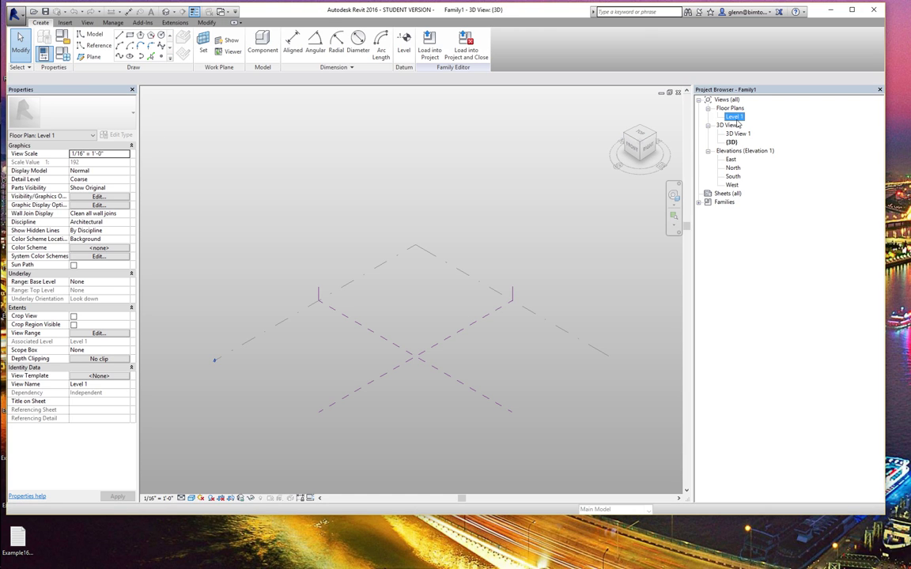
pyautogui.doubleClick(734, 117)
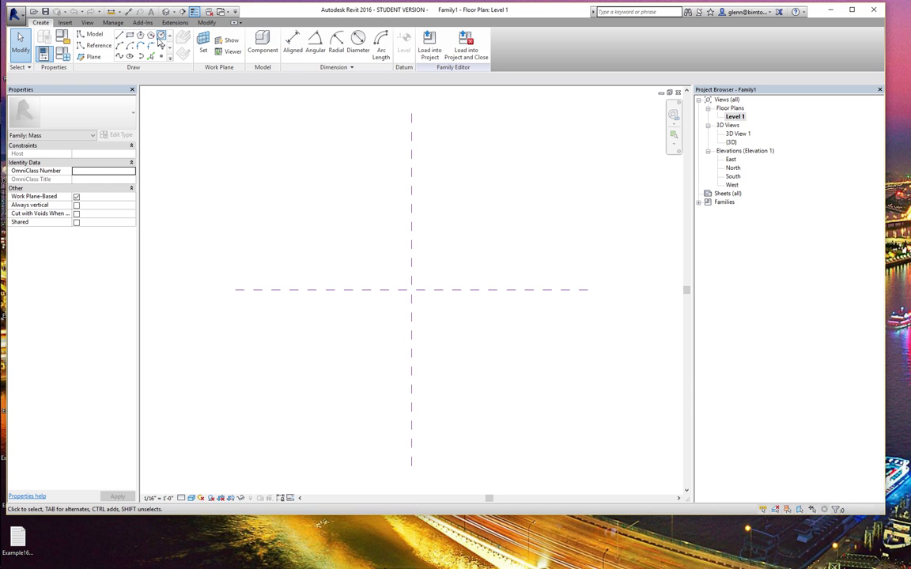
# - Draw two horizontal reference planes, one above and one below the horizontal center plane
pyautogui.click(160, 36)
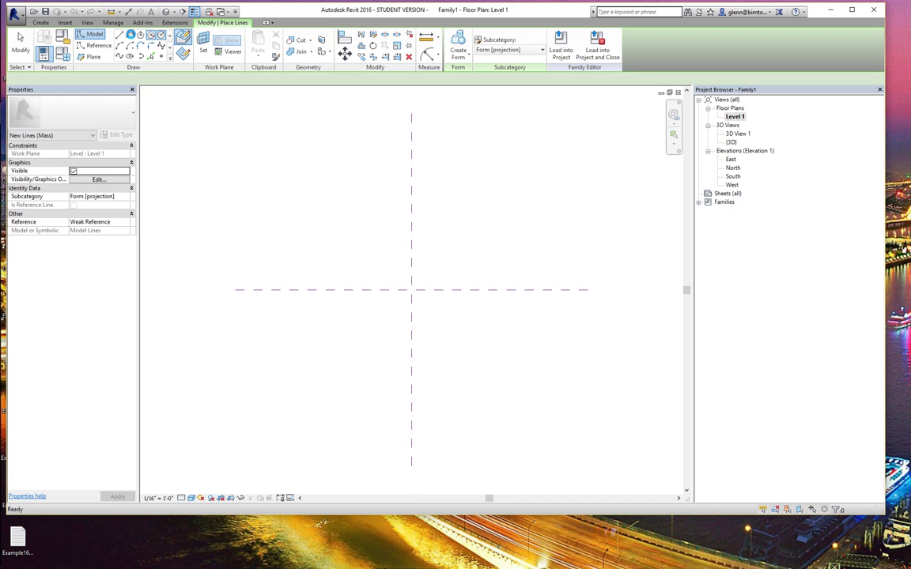
pyautogui.click(129, 34)
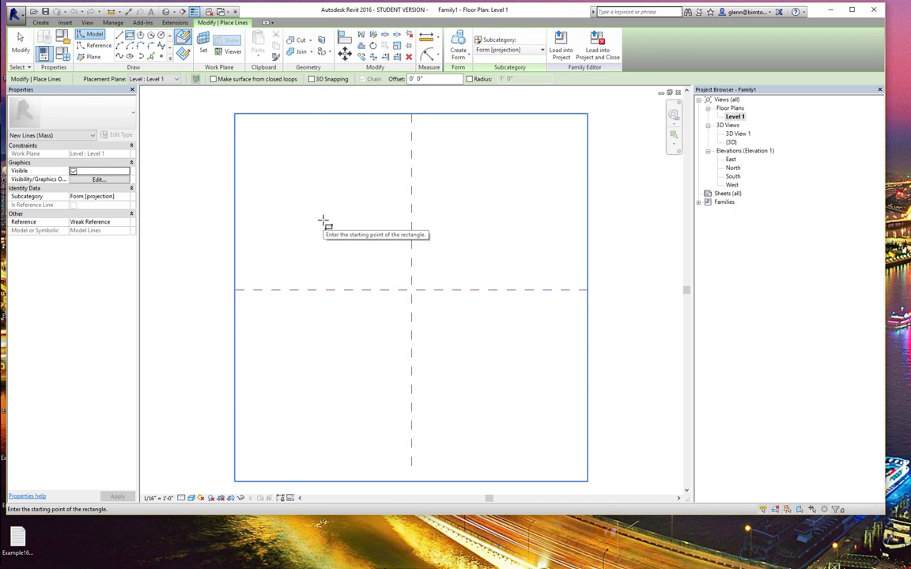
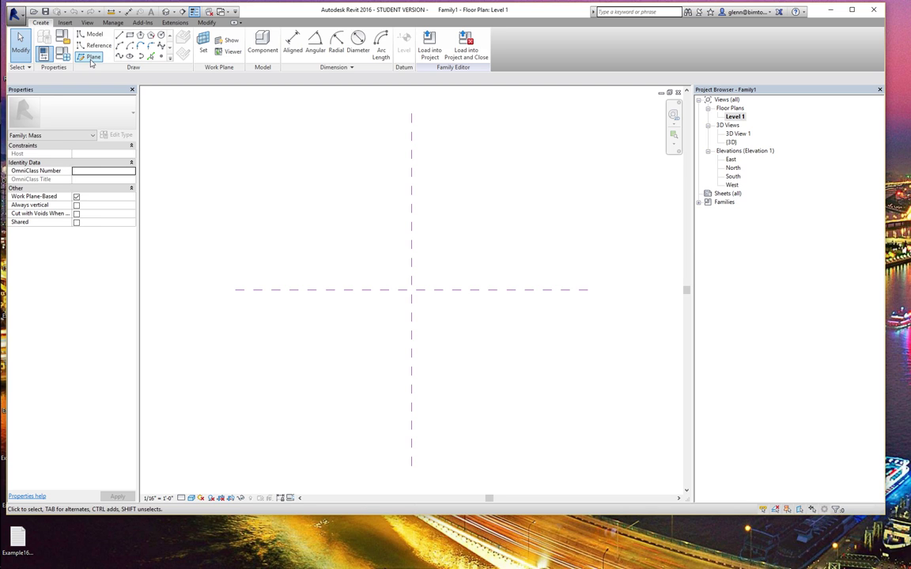
pyautogui.click(90, 58)
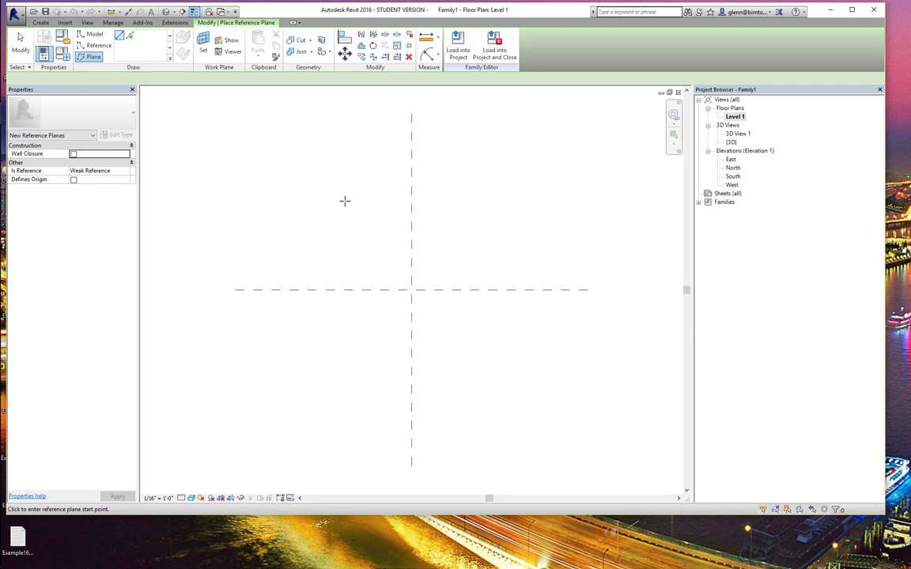
pyautogui.click(313, 189)
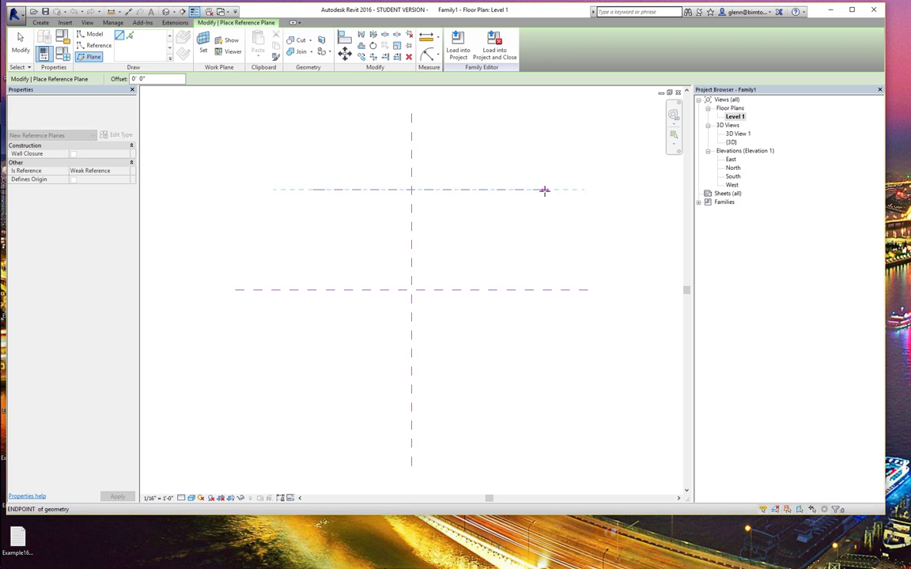
pyautogui.click(544, 190)
pyautogui.click(346, 382)
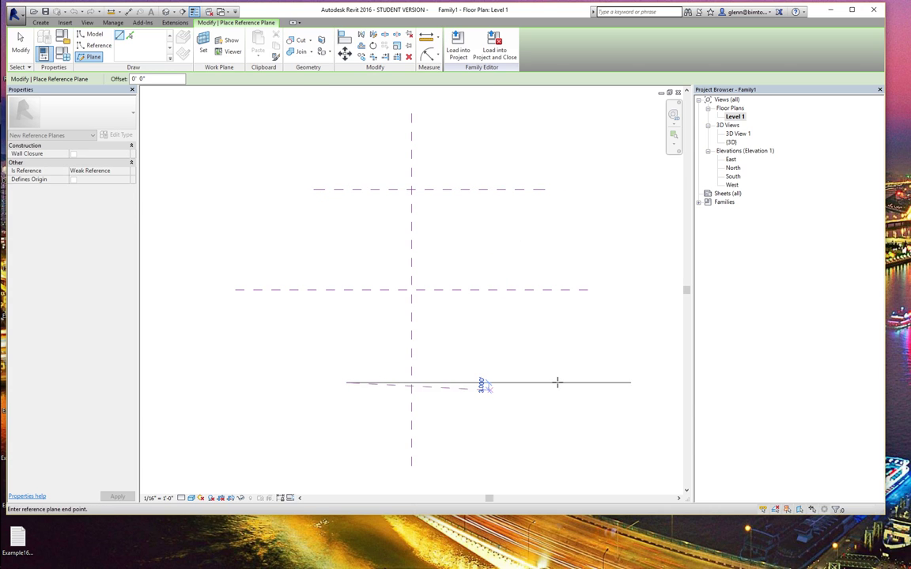
pyautogui.click(558, 382)
# - Draw a vertical reference plane on each side of the vertical center plane, the right one about 100 ft 9 in from it
pyautogui.click(289, 146)
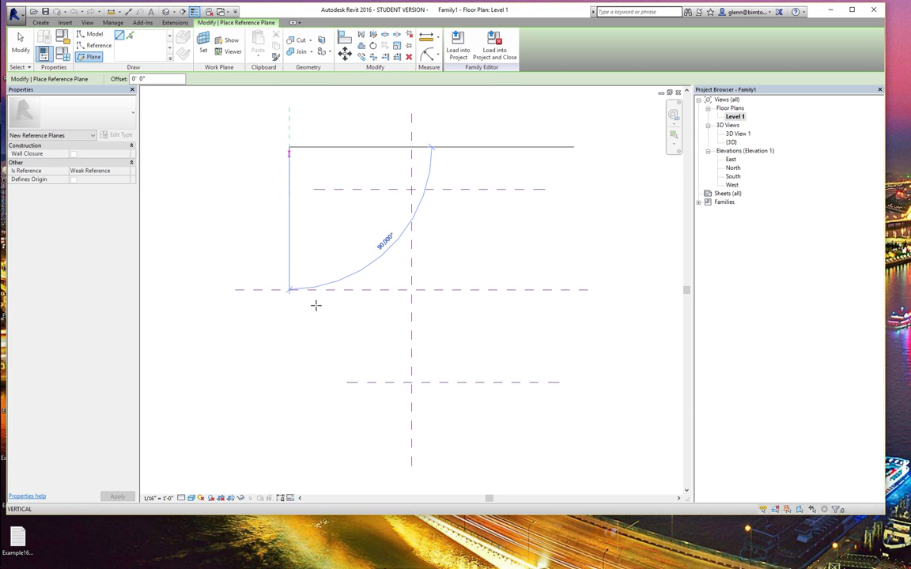
pyautogui.click(290, 452)
pyautogui.click(522, 156)
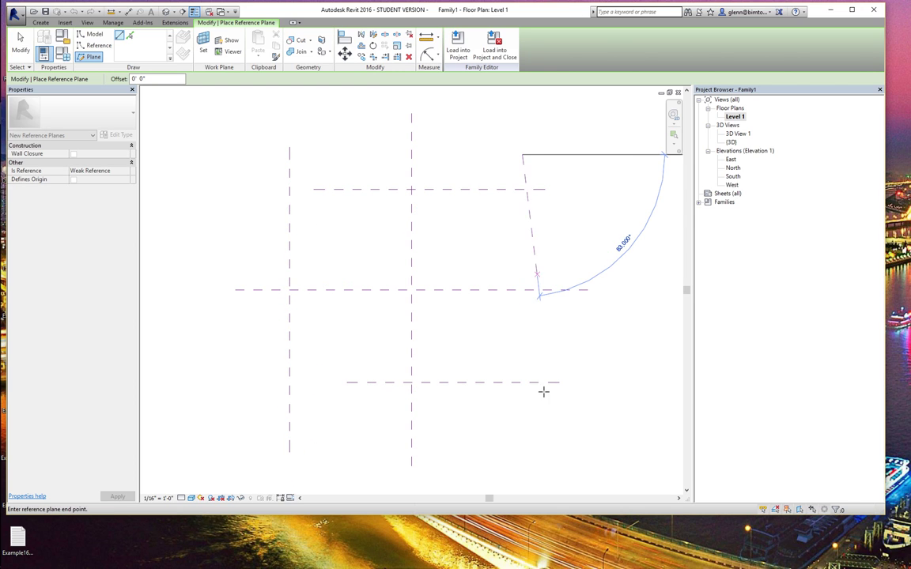
pyautogui.click(522, 459)
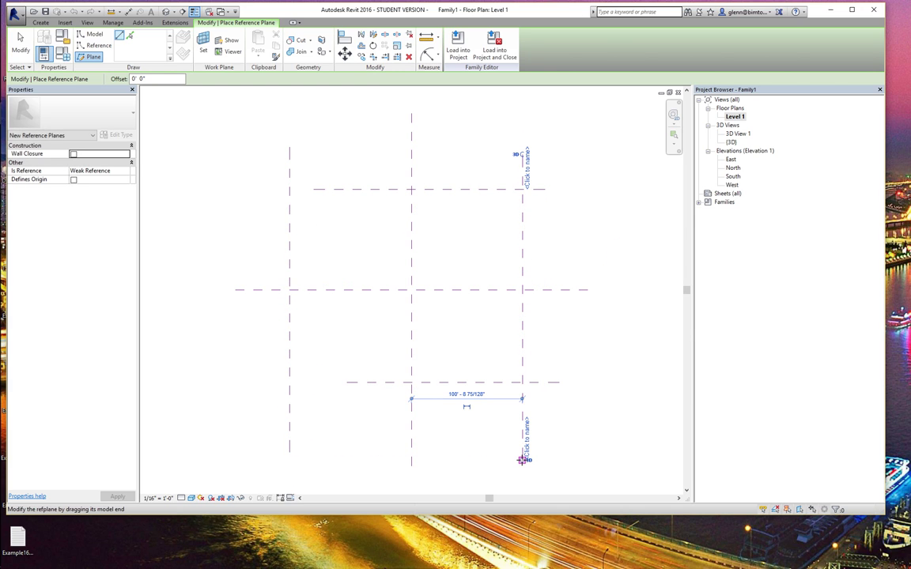
pyautogui.click(20, 43)
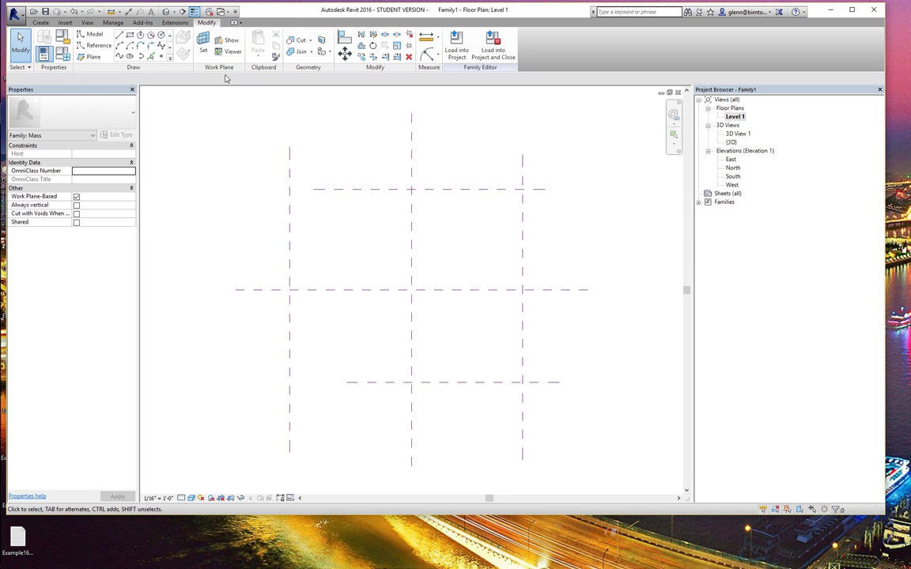
# - Place an aligned dimension across the three vertical reference planes and make its two segments equal
pyautogui.click(40, 23)
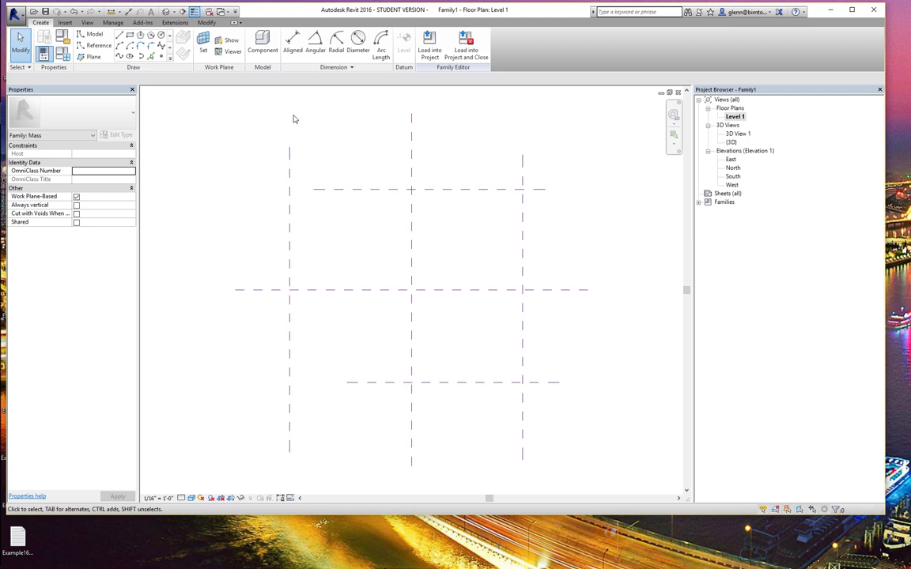
pyautogui.click(293, 45)
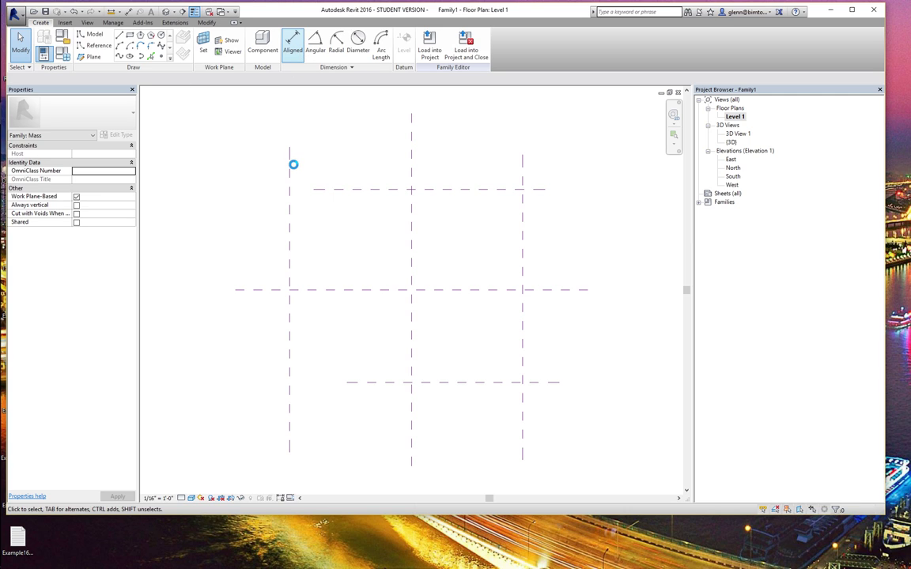
pyautogui.click(289, 169)
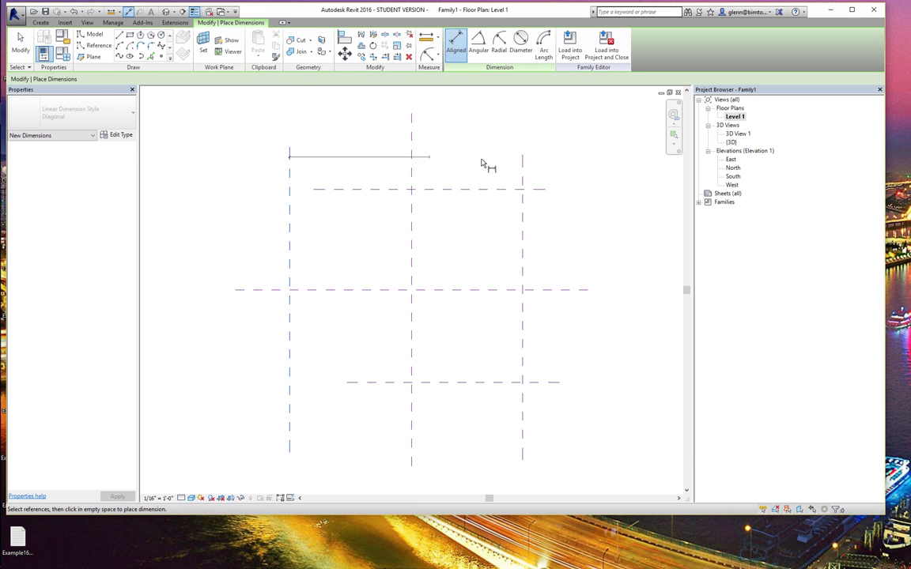
pyautogui.click(521, 173)
pyautogui.click(411, 146)
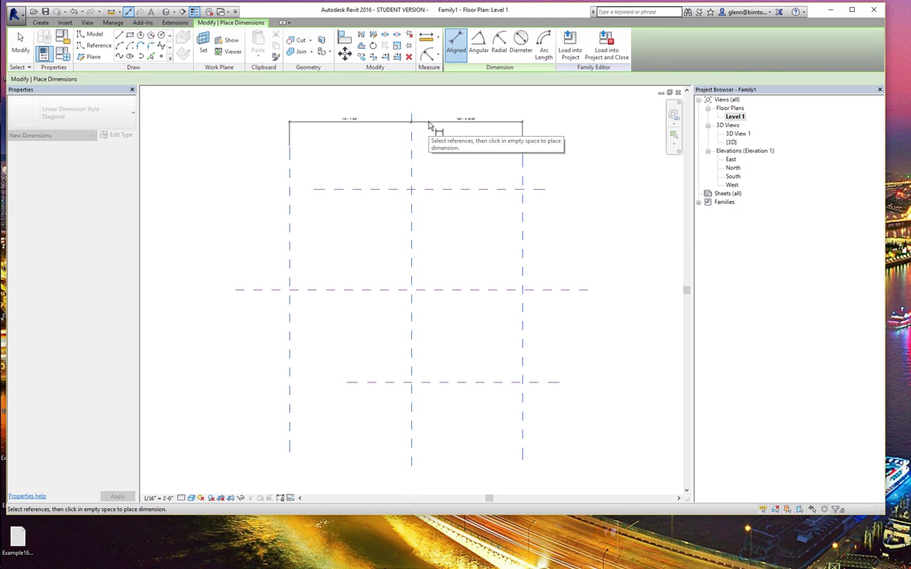
pyautogui.click(552, 125)
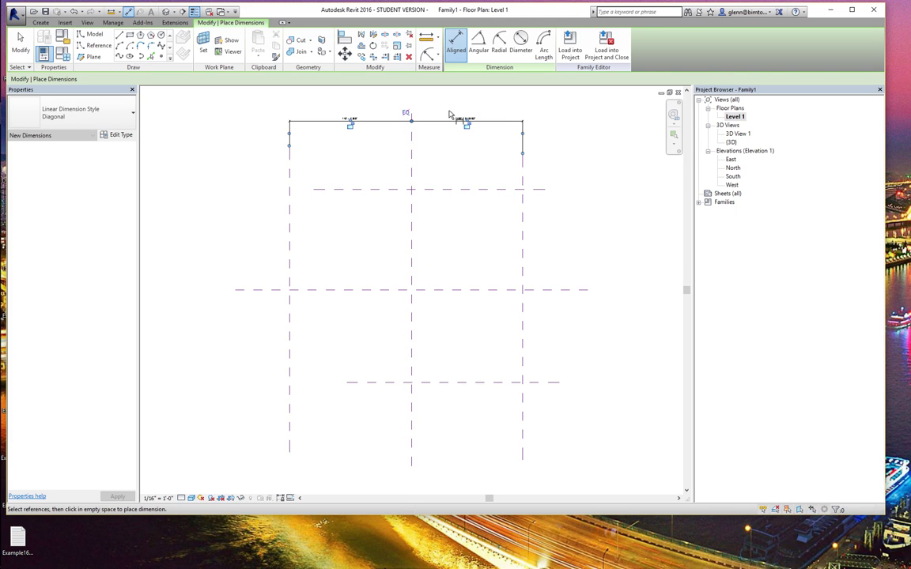
pyautogui.click(406, 114)
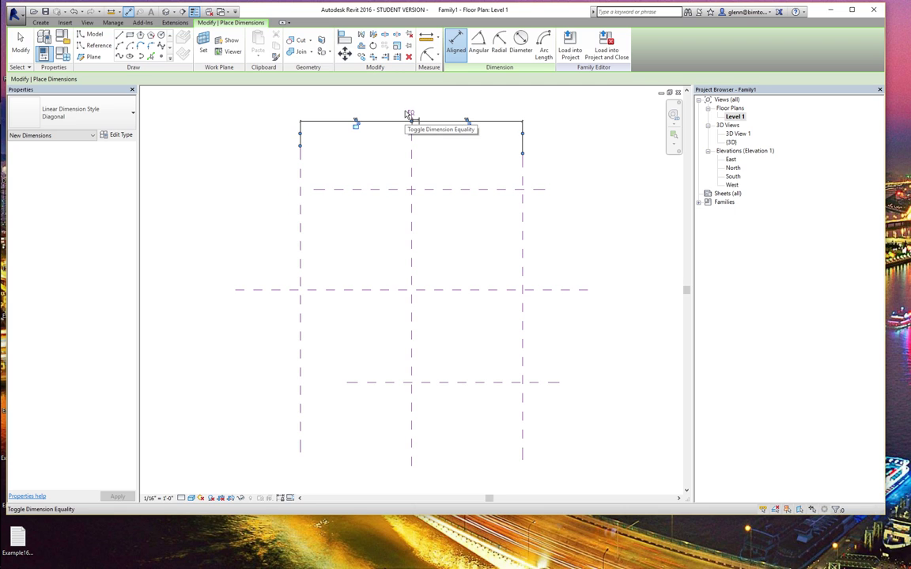
# - Add an overall aligned dimension between the two outer vertical reference planes below the equality dimension
pyautogui.click(303, 186)
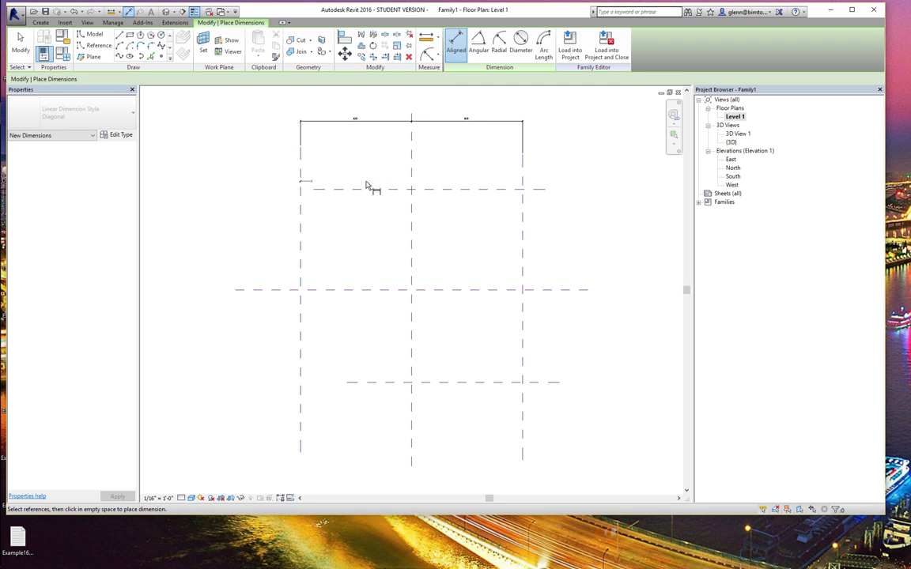
pyautogui.click(522, 189)
pyautogui.click(479, 163)
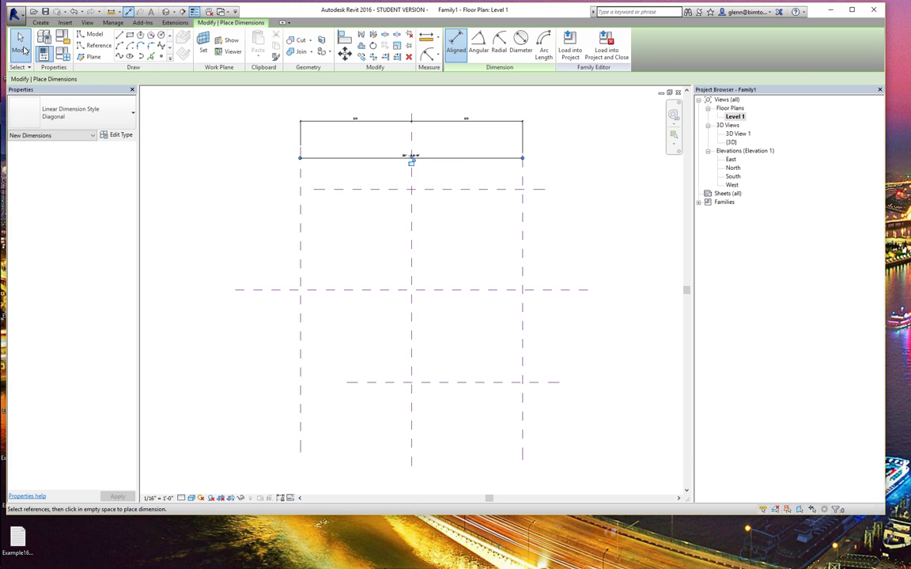
pyautogui.click(22, 47)
# - Label the overall dimension between the outer vertical reference planes with a new instance parameter named Length
pyautogui.click(674, 134)
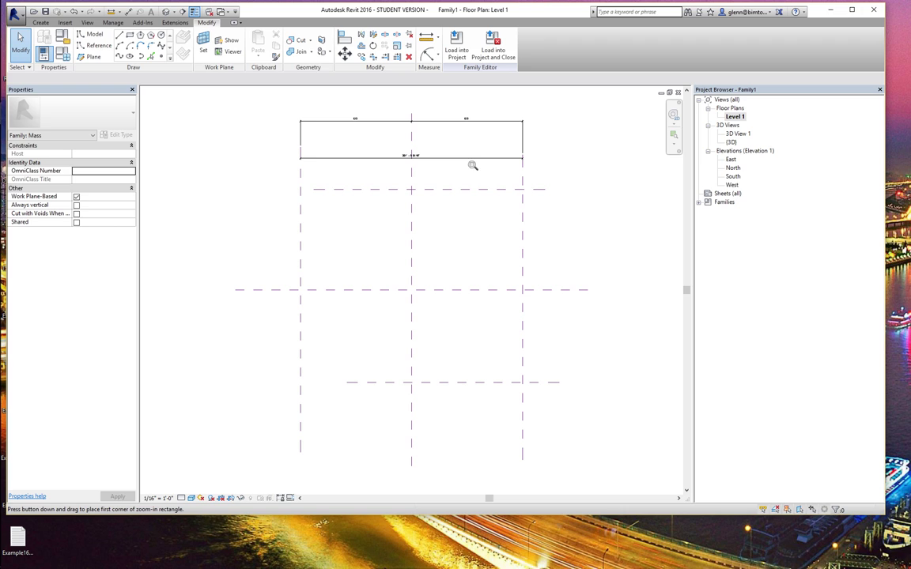
pyautogui.moveTo(285, 135); pyautogui.dragTo(545, 220)
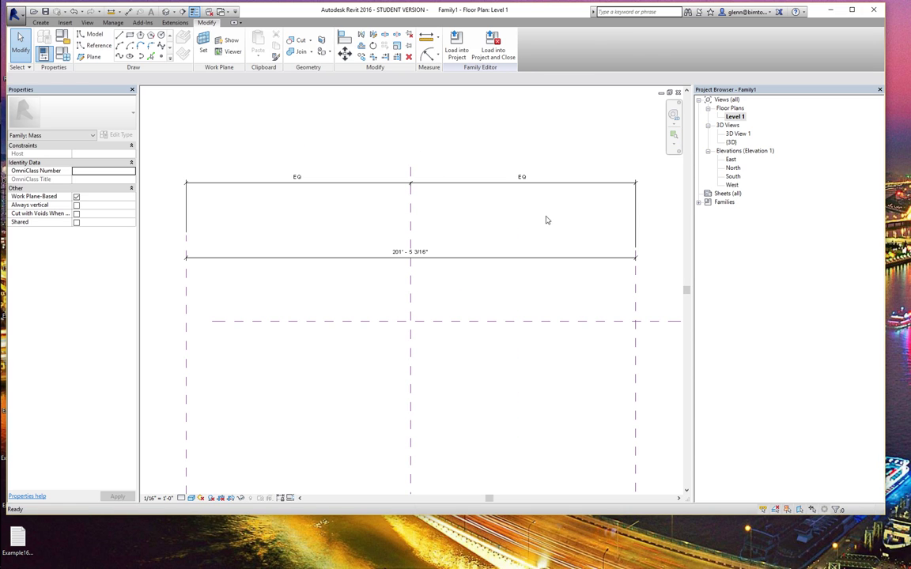
pyautogui.click(479, 261)
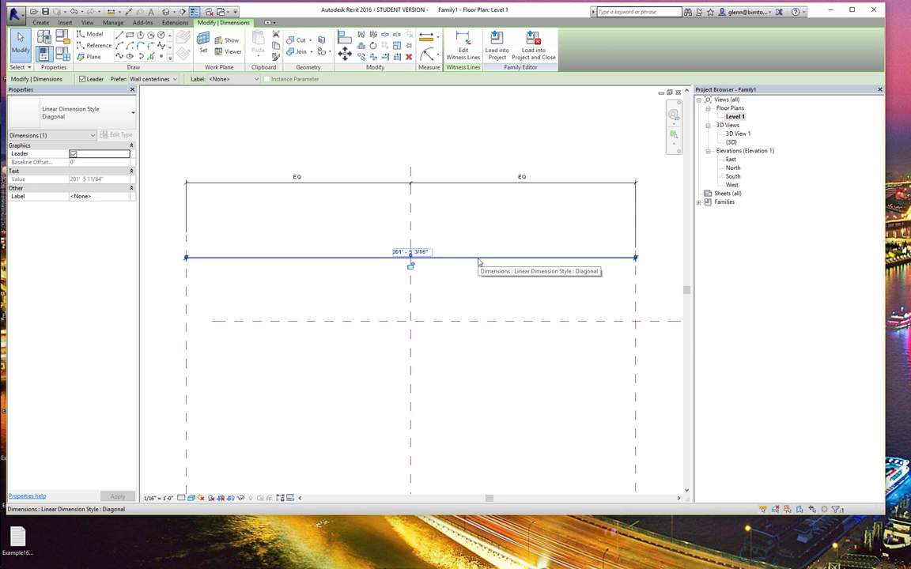
pyautogui.click(255, 79)
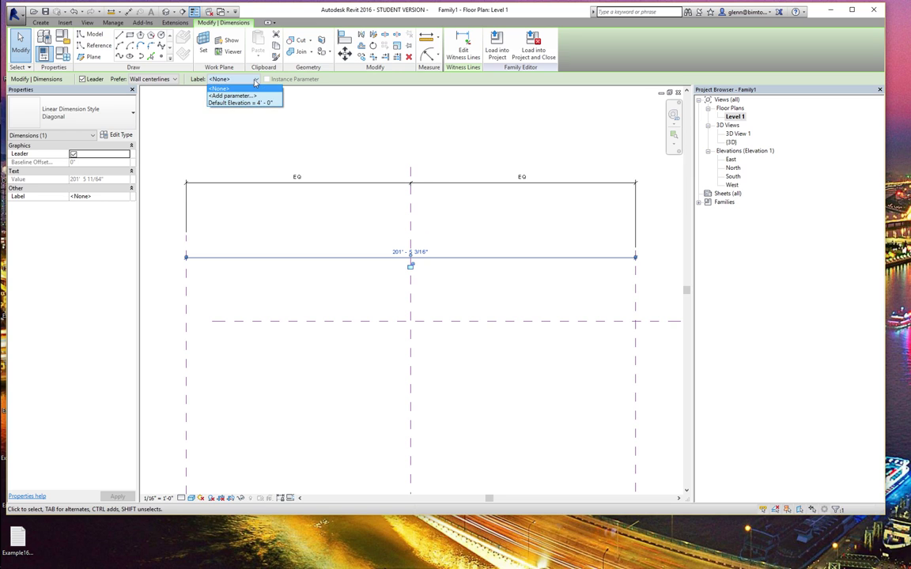
pyautogui.click(249, 96)
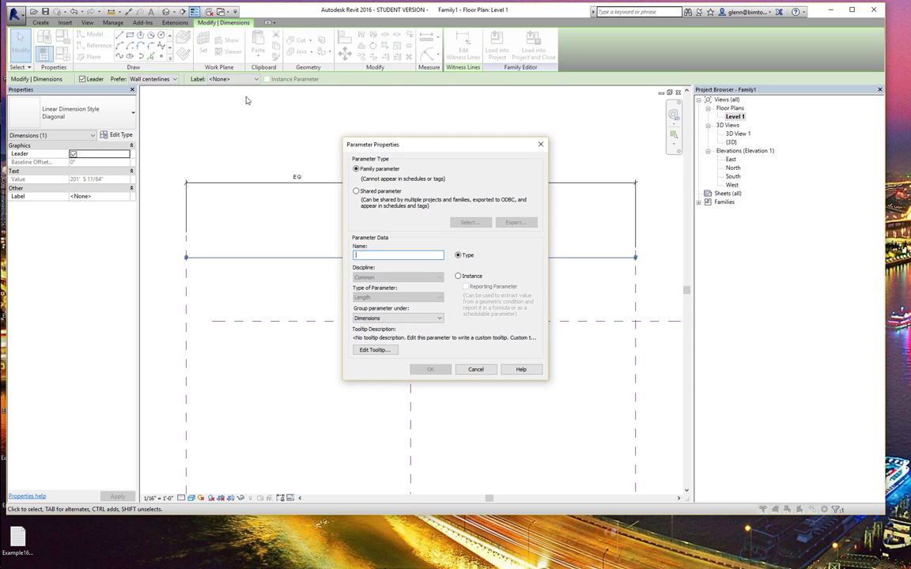
pyautogui.write('Length')
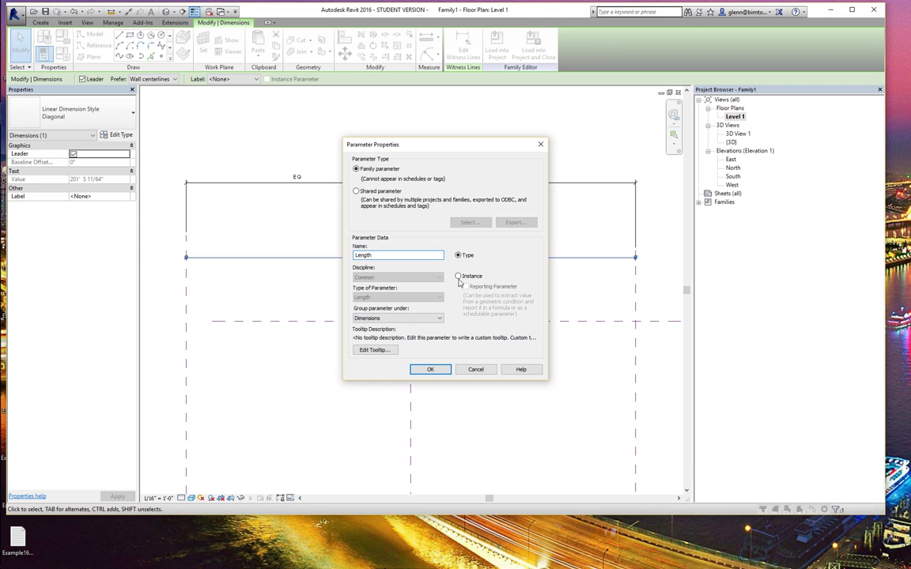
pyautogui.click(458, 276)
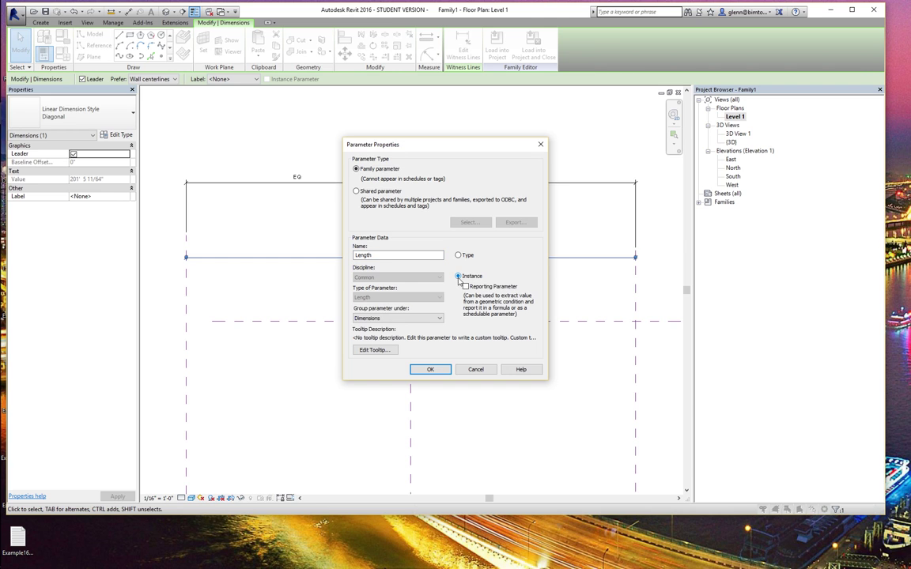
pyautogui.click(428, 369)
pyautogui.click(377, 397)
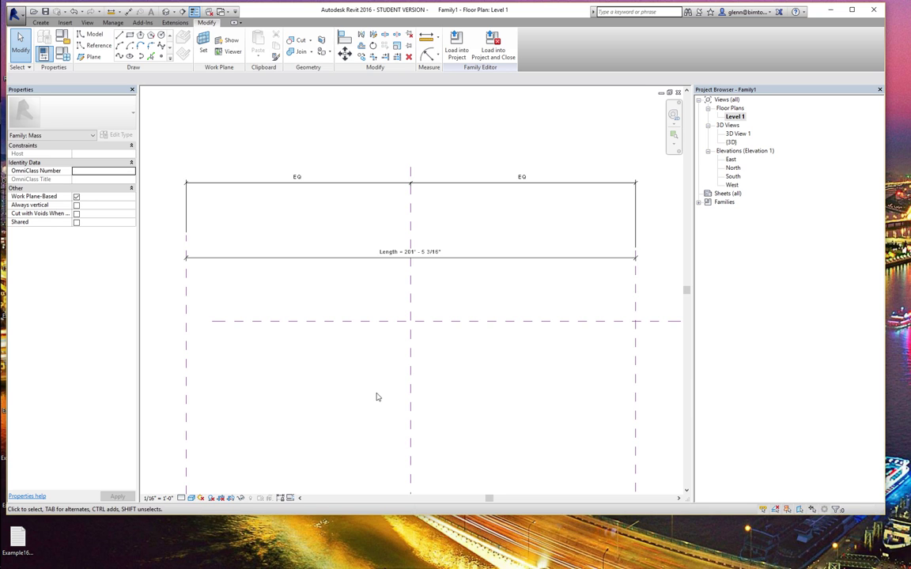
# - Draw a model-line rectangle across the upper horizontal reference plane, about 44 ft 2 in from the left outer plane and 33 ft 3 in from the right
pyautogui.moveTo(369, 370); pyautogui.dragTo(131, 41)
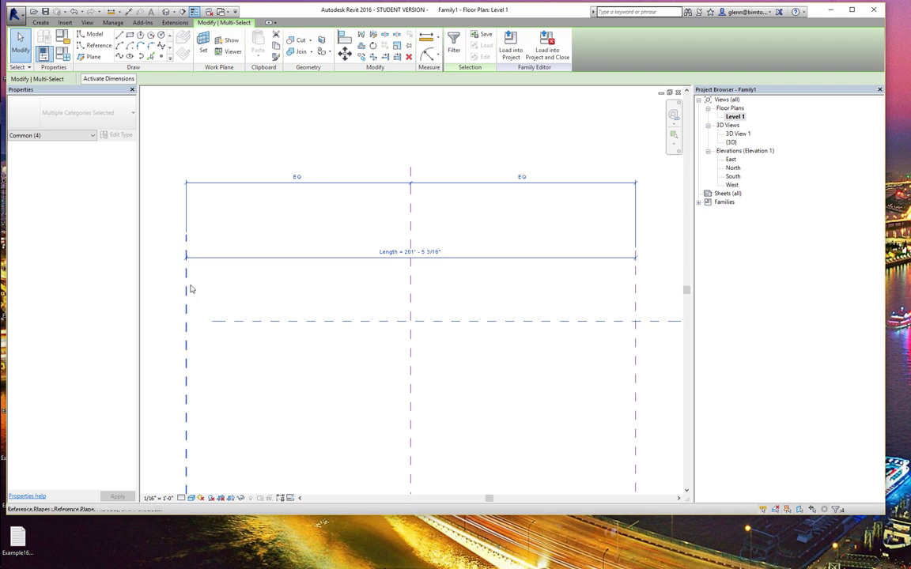
pyautogui.click(129, 35)
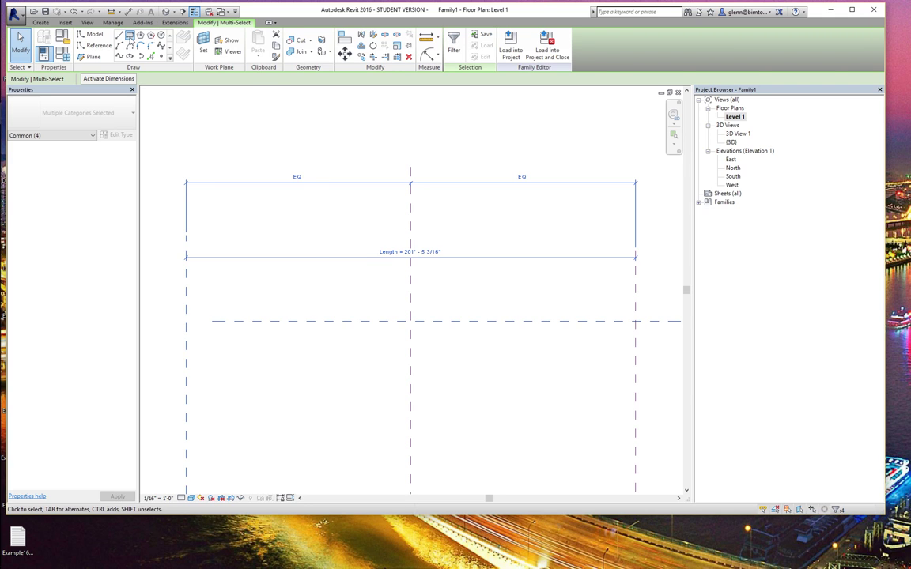
pyautogui.click(285, 281)
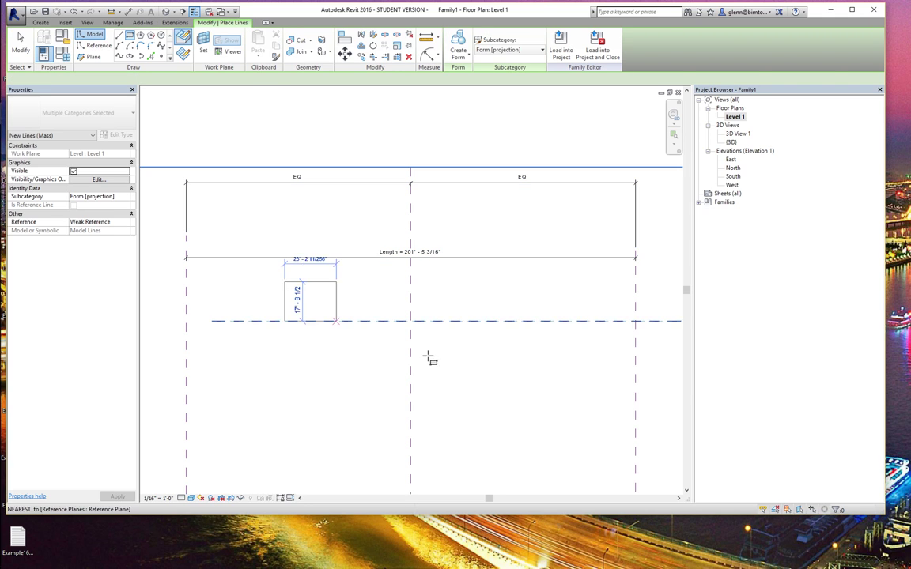
pyautogui.click(561, 371)
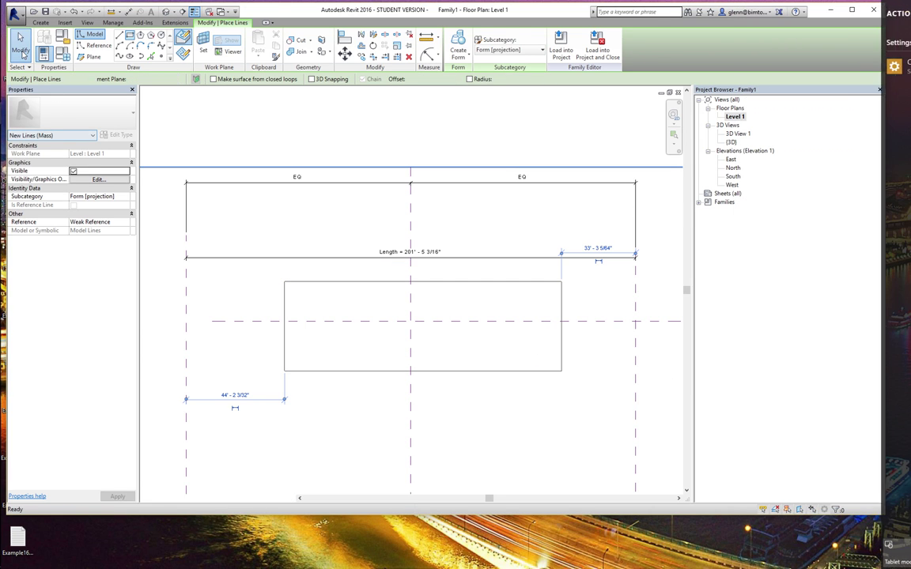
pyautogui.click(22, 51)
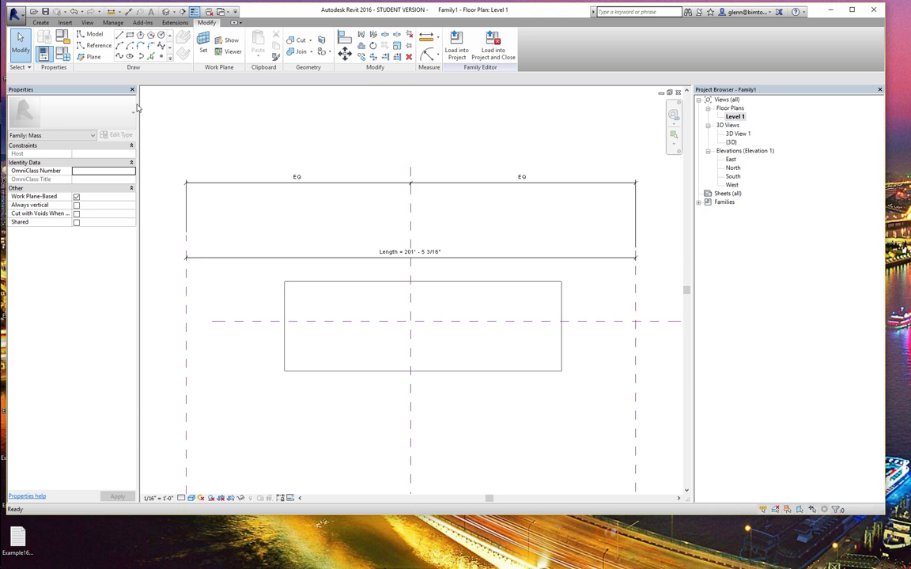
# - Align the rectangle's left and right edges to the outer vertical reference planes and lock the alignment
pyautogui.press('a')
pyautogui.press('l')
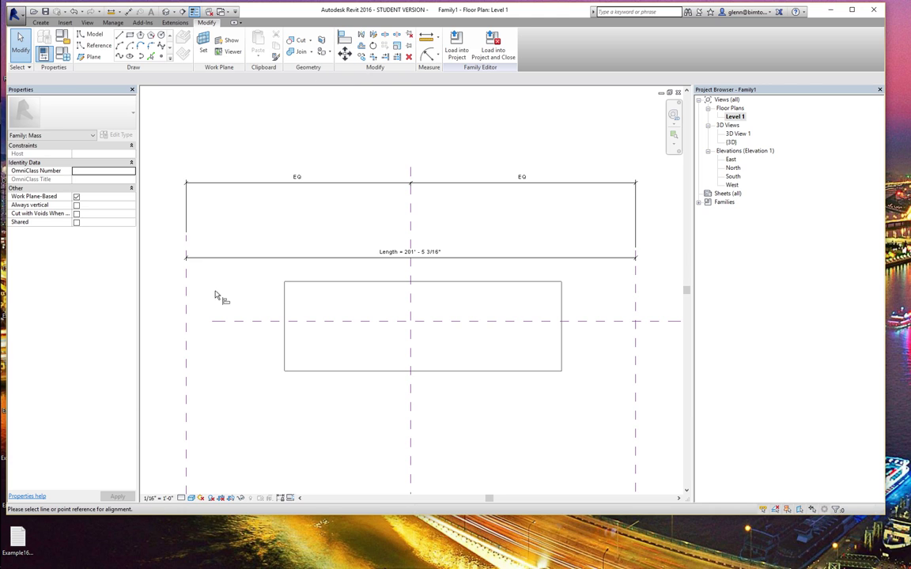
pyautogui.click(187, 305)
pyautogui.click(285, 307)
pyautogui.click(200, 379)
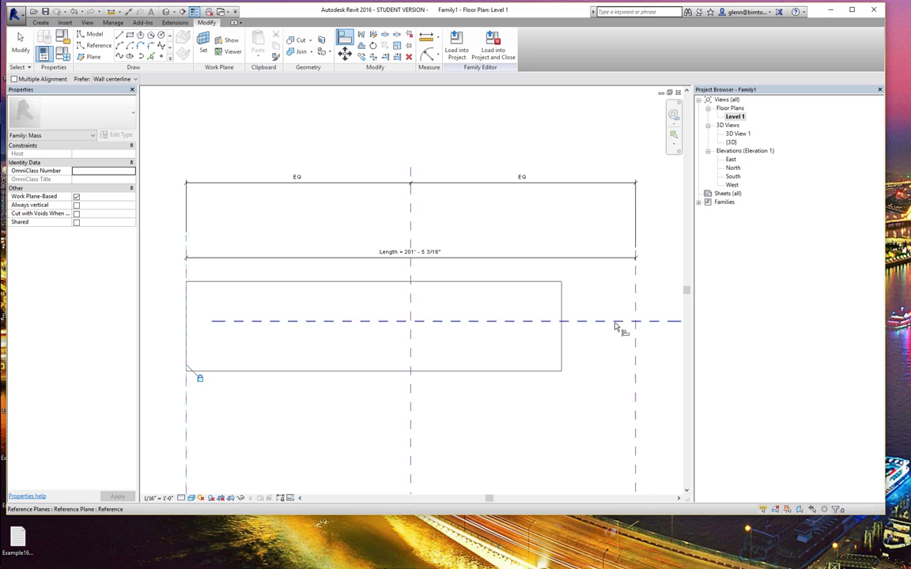
pyautogui.click(635, 307)
pyautogui.click(563, 315)
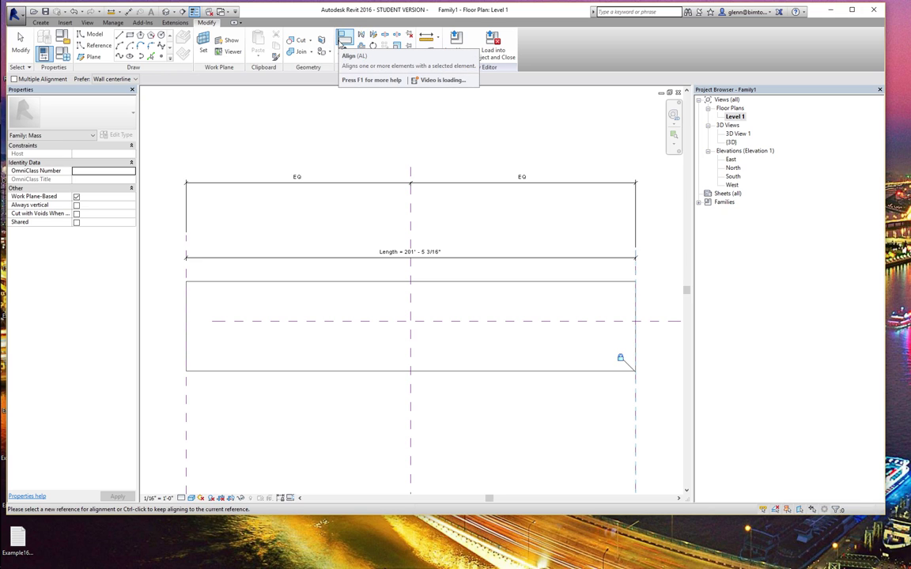
pyautogui.click(187, 419)
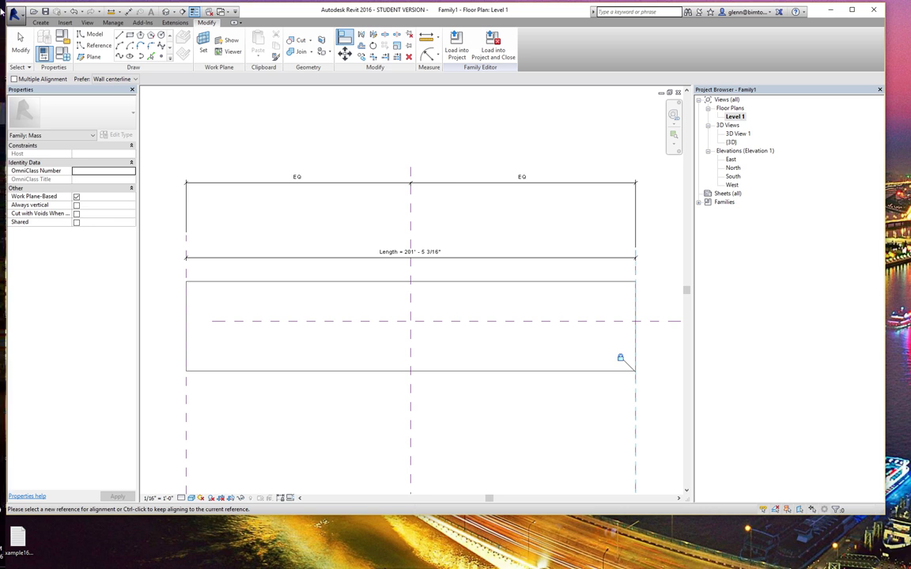
pyautogui.click(26, 49)
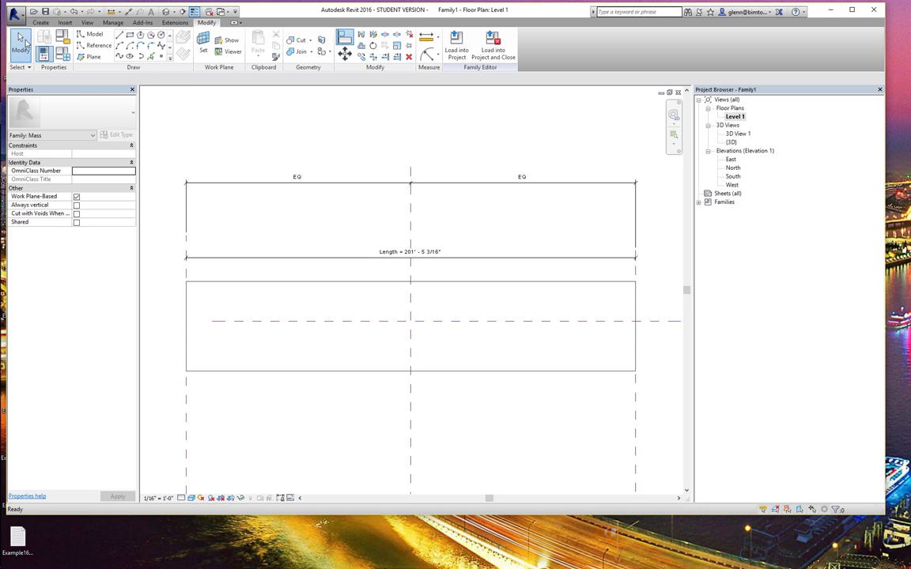
# - Delete the whole rectangle, the Length dimension and the equality dimension
pyautogui.press('Tab')
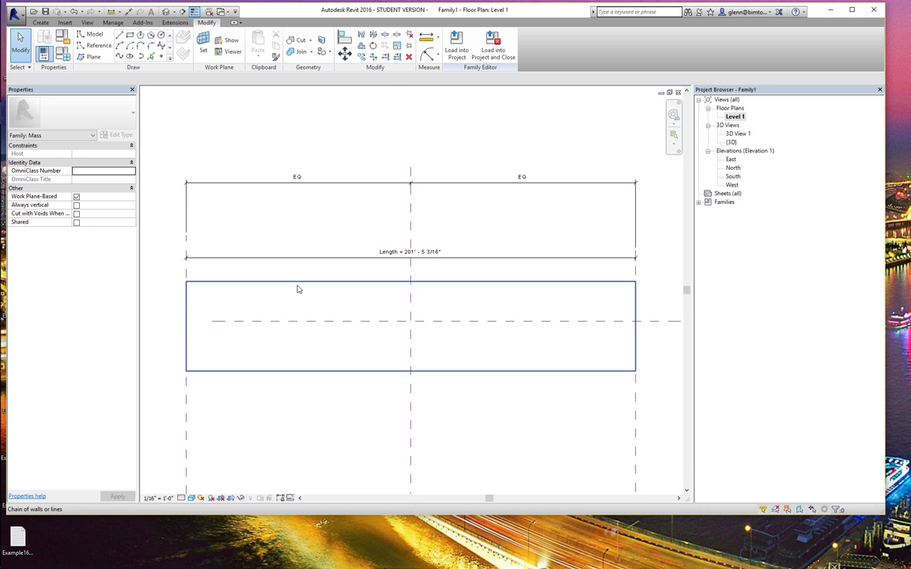
pyautogui.click(297, 289)
pyautogui.press('Delete')
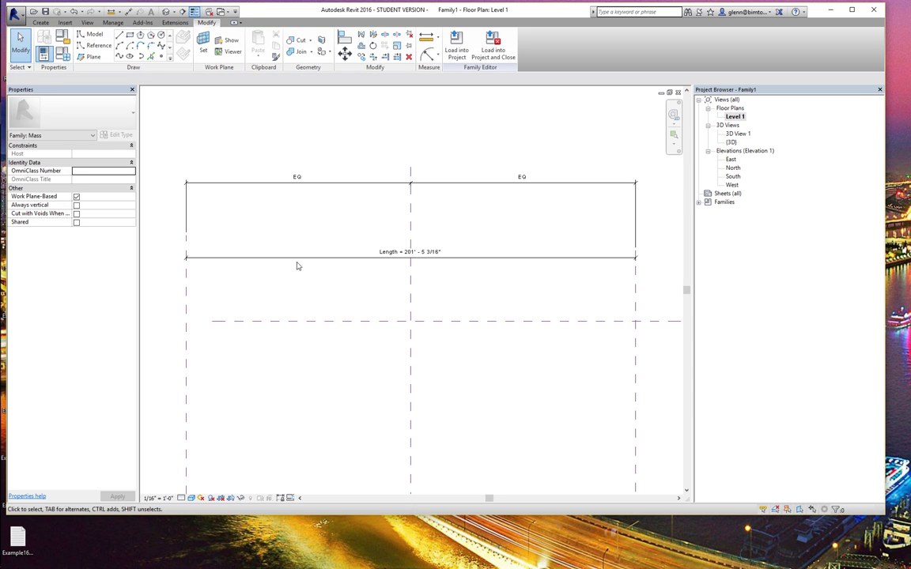
pyautogui.click(298, 261)
pyautogui.press('Delete')
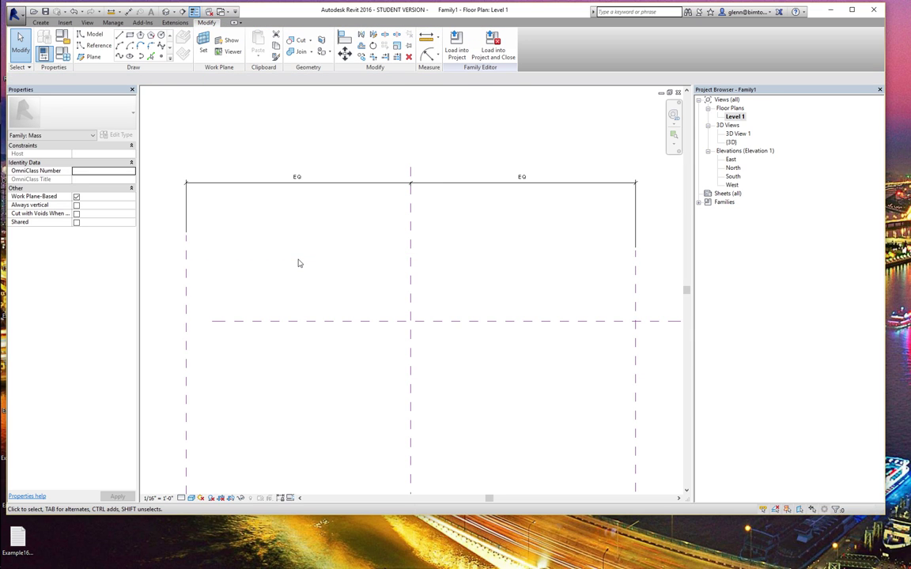
pyautogui.click(360, 190)
pyautogui.press('Delete')
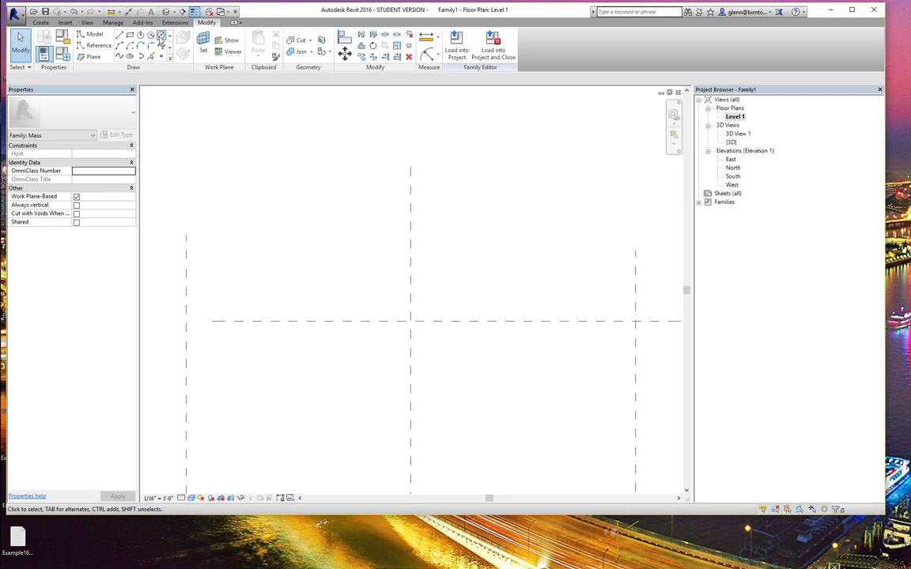
# - Draw a model-line circle of about 40 ft radius centered where the vertical center plane crosses the upper horizontal reference plane
pyautogui.click(162, 35)
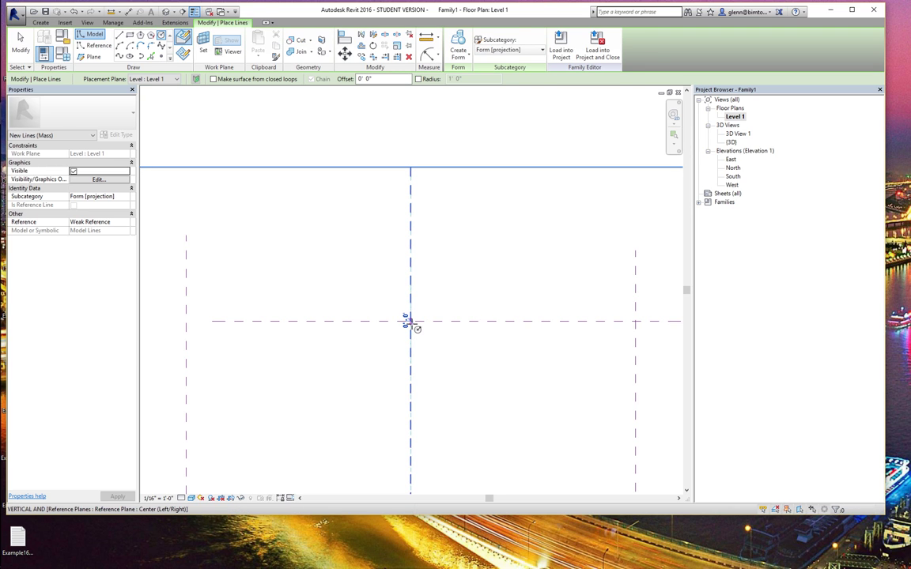
pyautogui.click(431, 341)
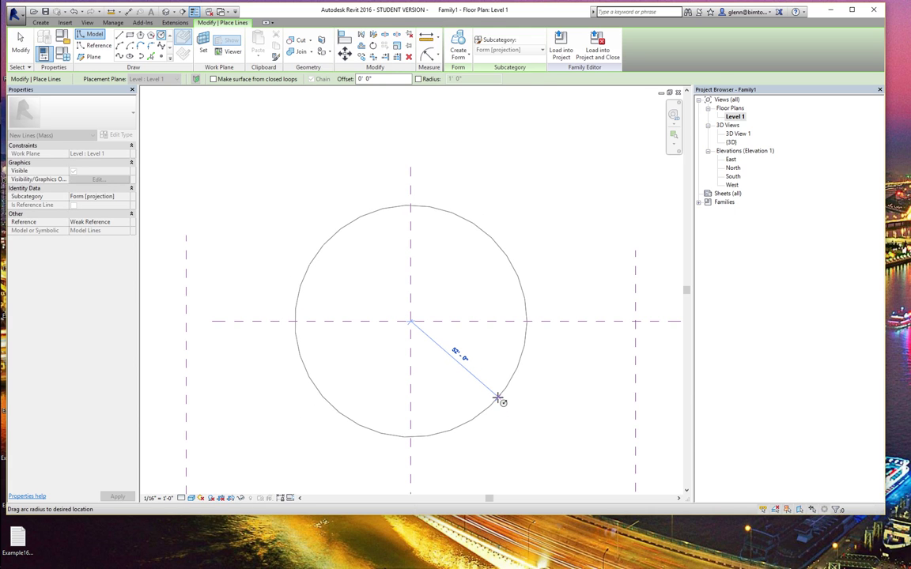
pyautogui.press('Escape')
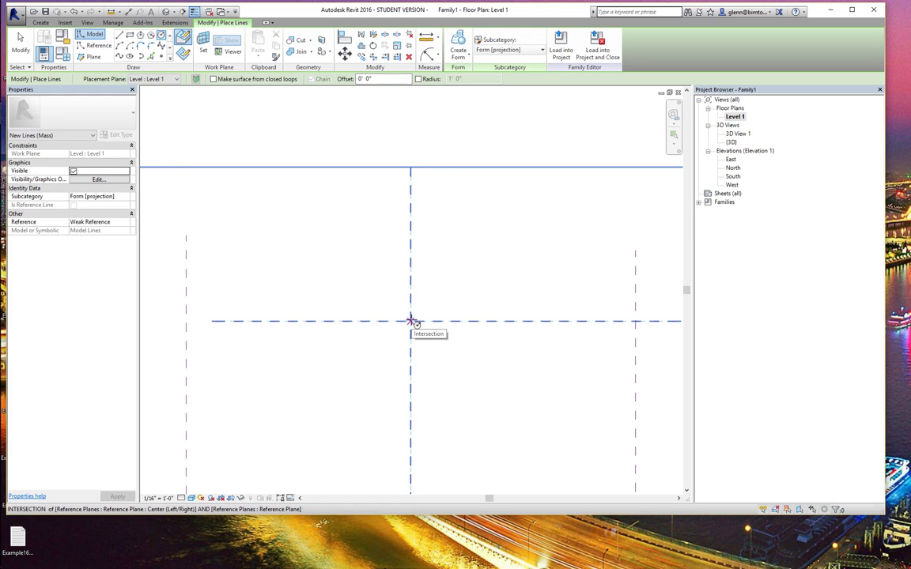
pyautogui.click(410, 321)
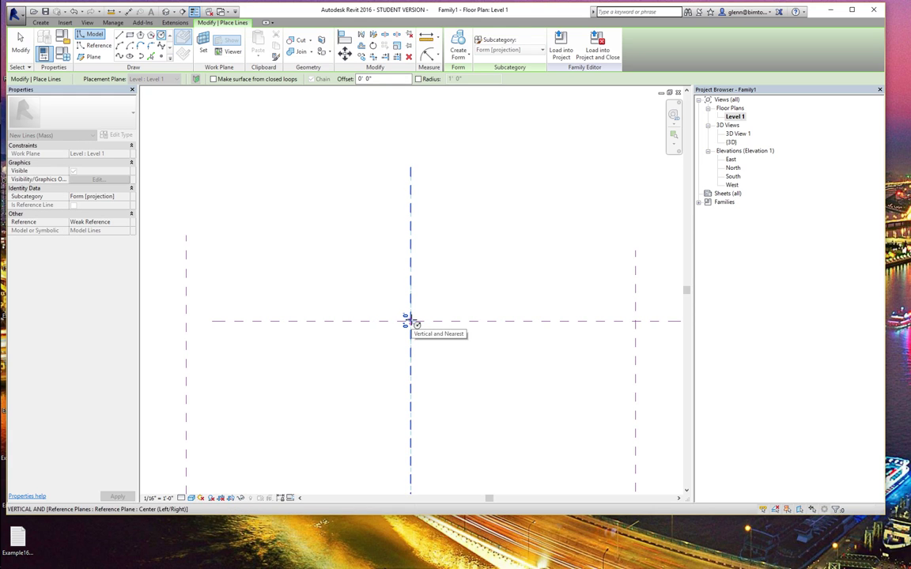
pyautogui.click(480, 381)
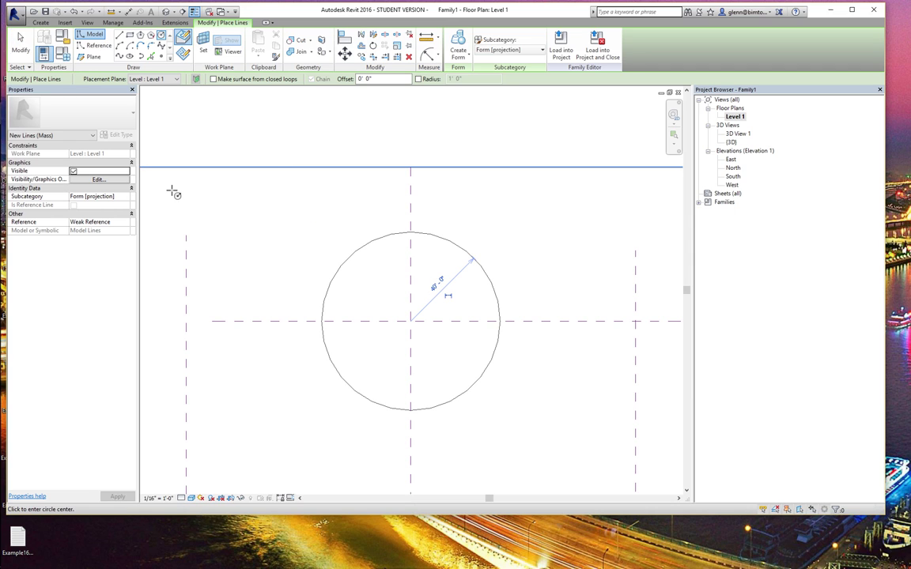
pyautogui.click(21, 48)
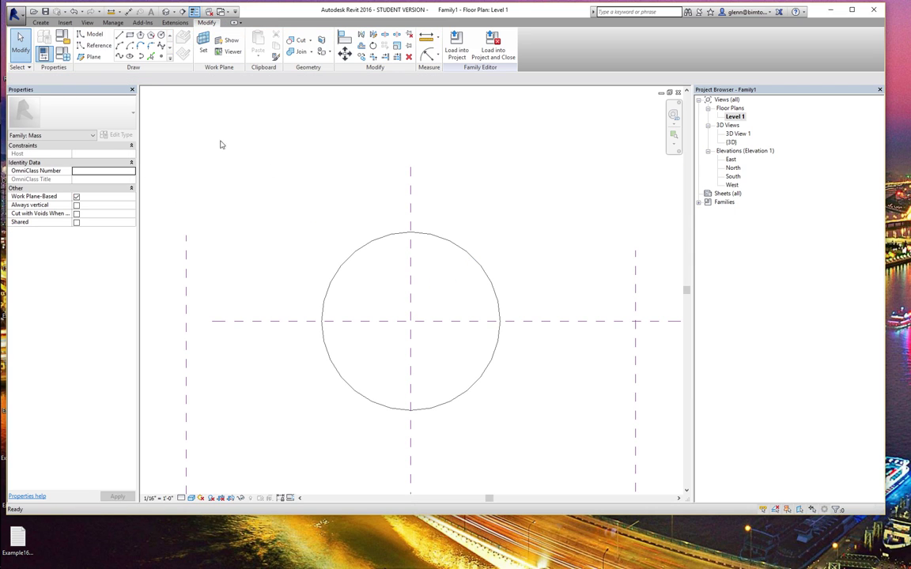
# - Place a radial dimension inside the upper left part of the circle and select that dimension
pyautogui.click(359, 249)
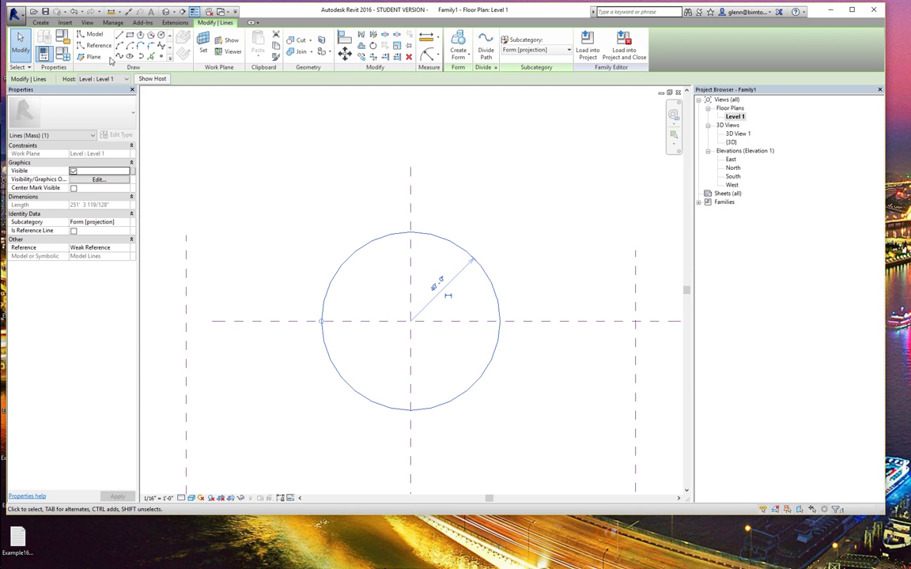
pyautogui.click(36, 22)
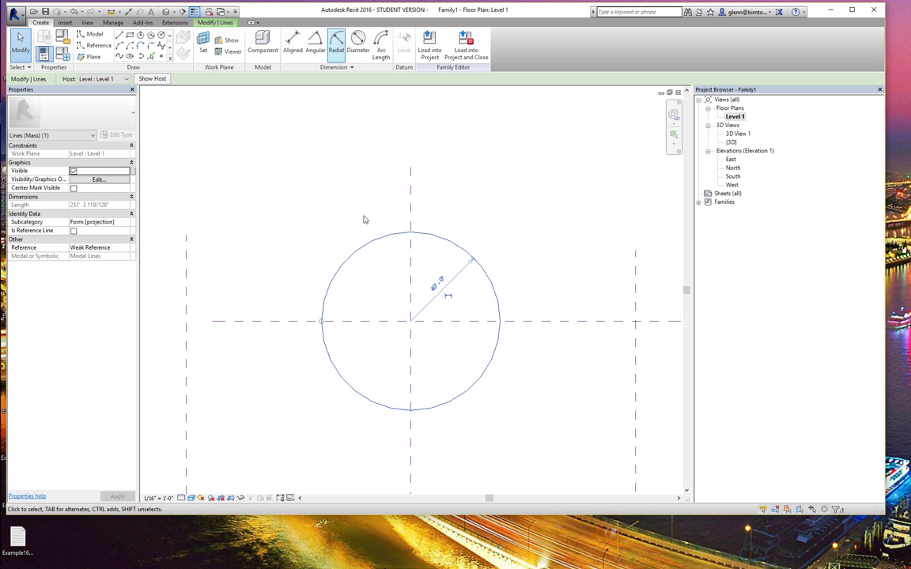
pyautogui.click(337, 40)
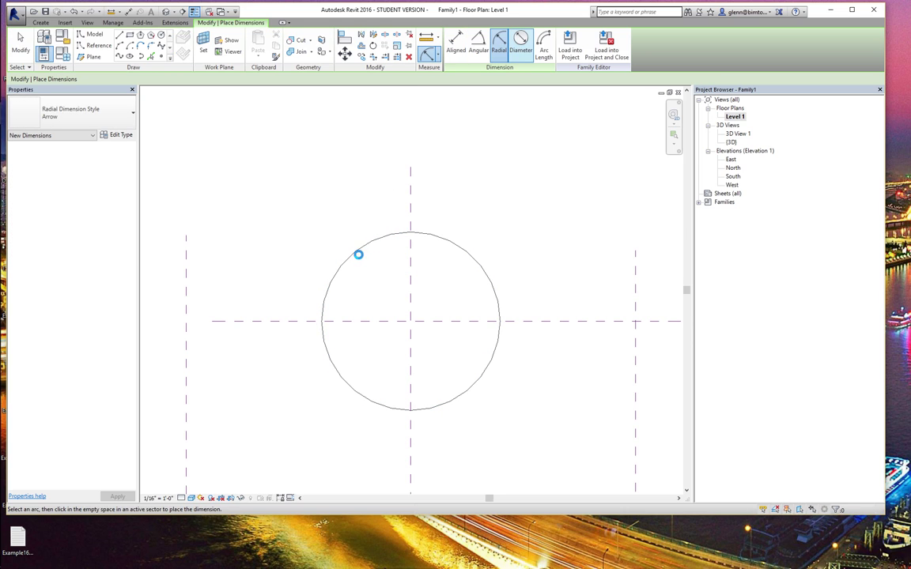
pyautogui.click(353, 257)
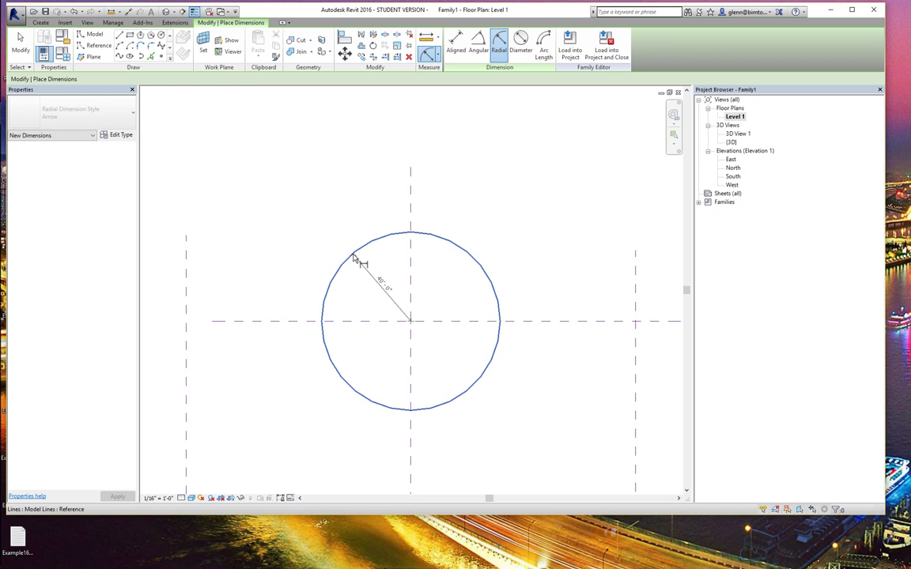
pyautogui.click(338, 247)
pyautogui.press('Escape')
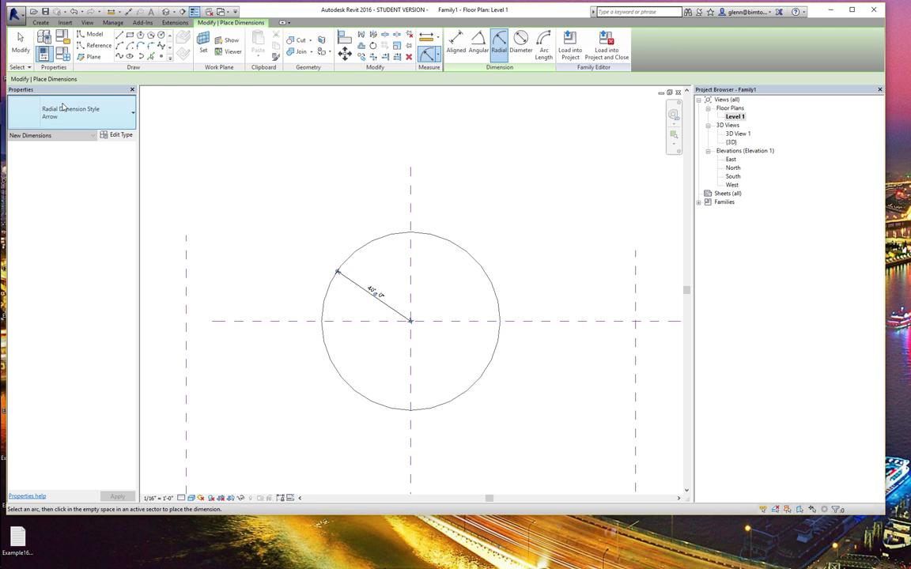
pyautogui.press('Escape')
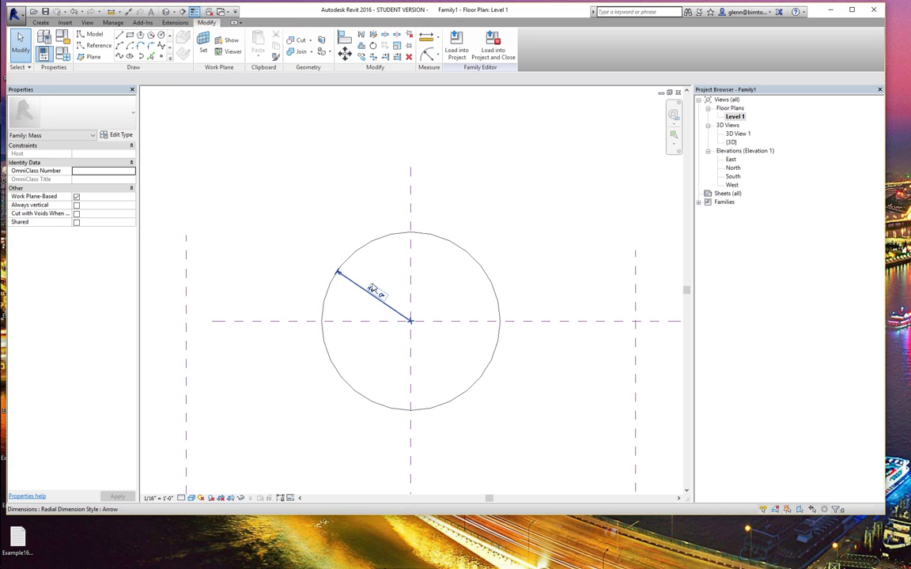
pyautogui.click(377, 293)
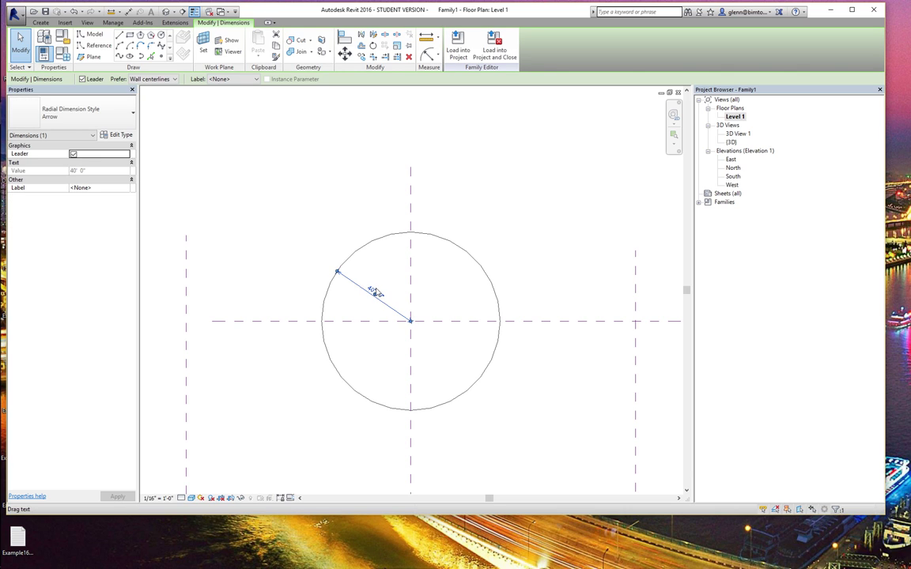
# - Label the circle's radial dimension with a new instance family parameter named Bottom Radius
pyautogui.click(255, 80)
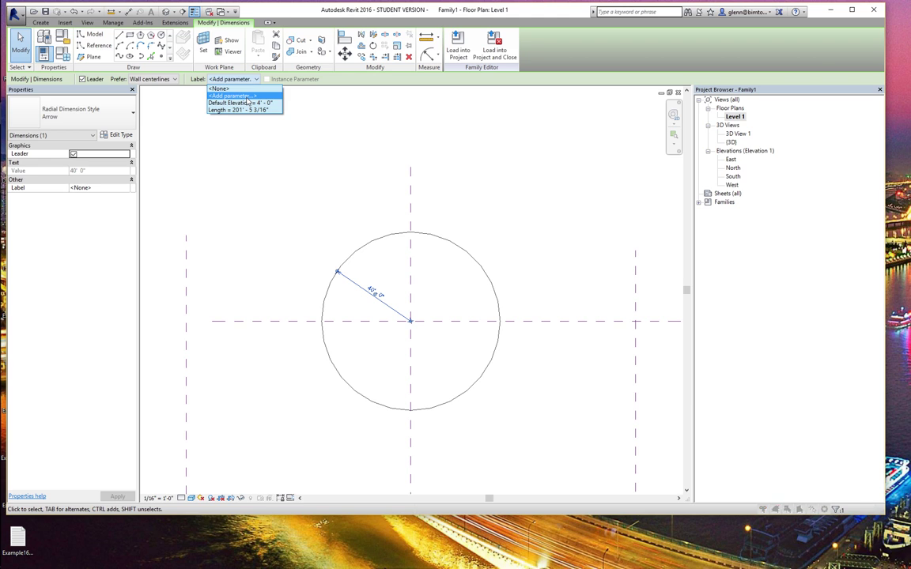
pyautogui.click(247, 96)
pyautogui.write('Bol')
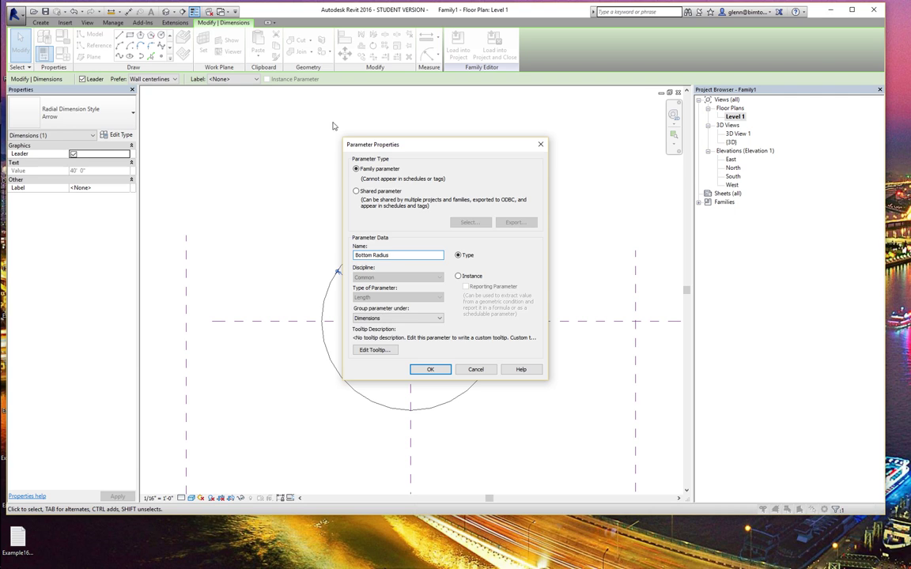
pyautogui.click(458, 276)
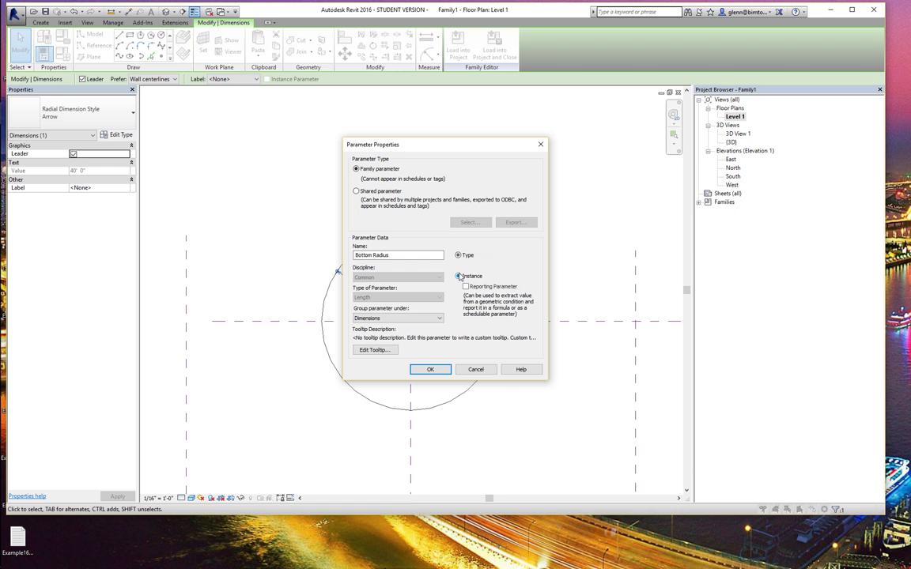
pyautogui.click(435, 369)
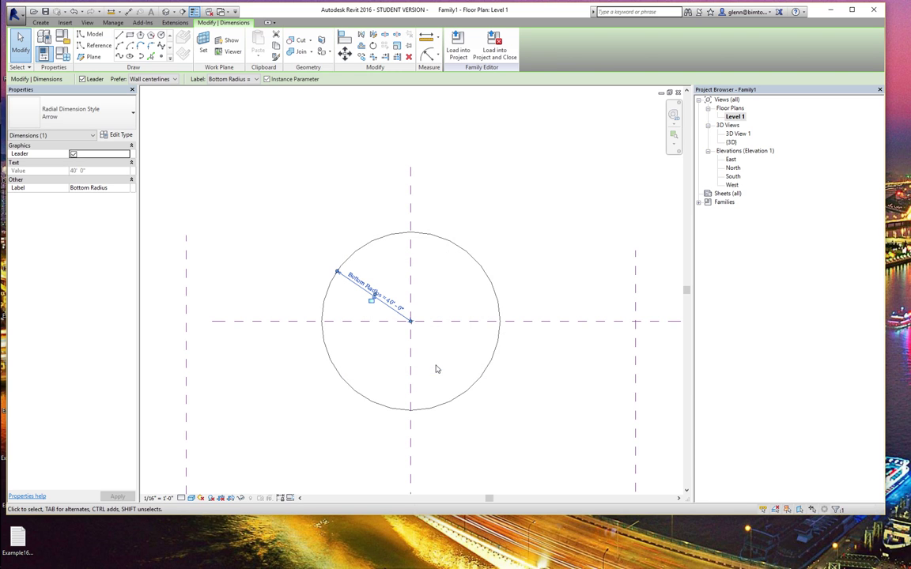
pyautogui.click(306, 207)
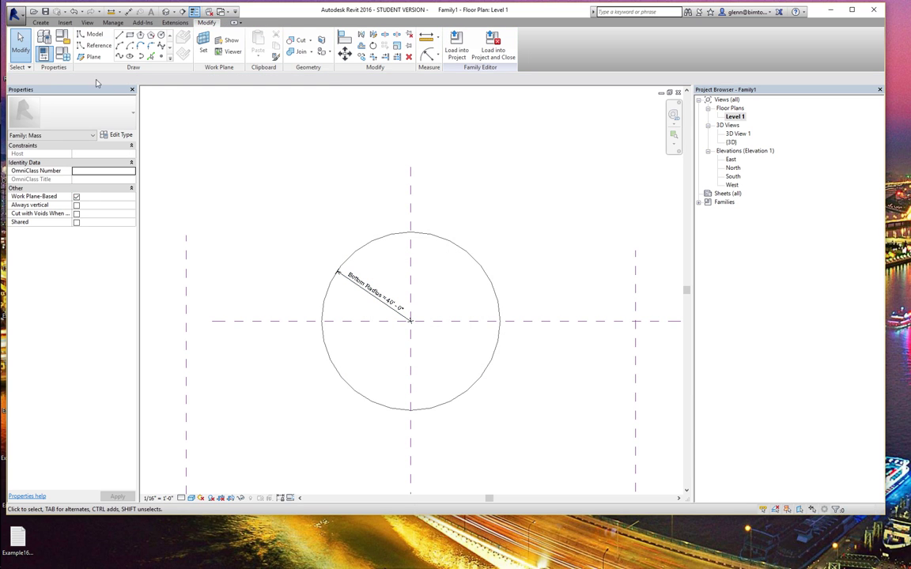
# - Set the Bottom Radius parameter to 60 ft in the family types and apply it to the circle
pyautogui.click(68, 62)
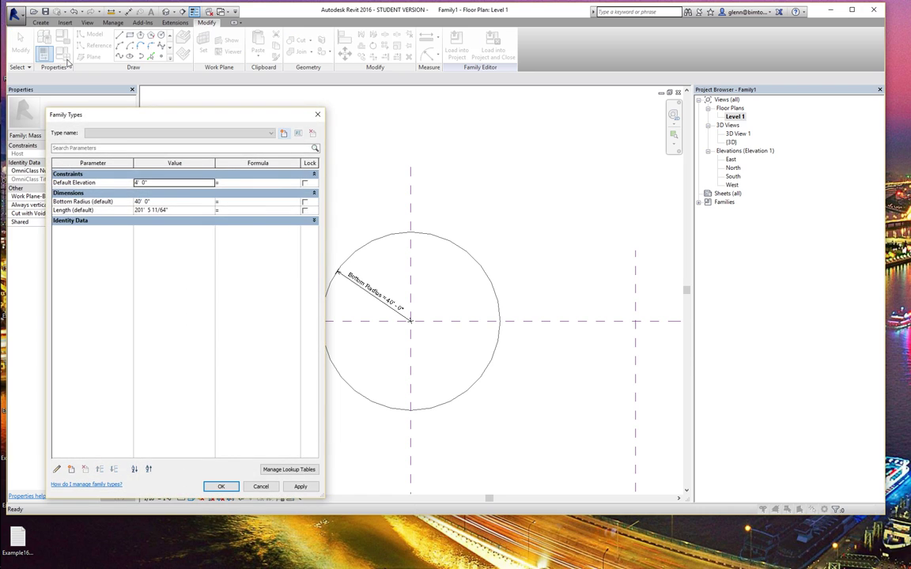
pyautogui.click(186, 202)
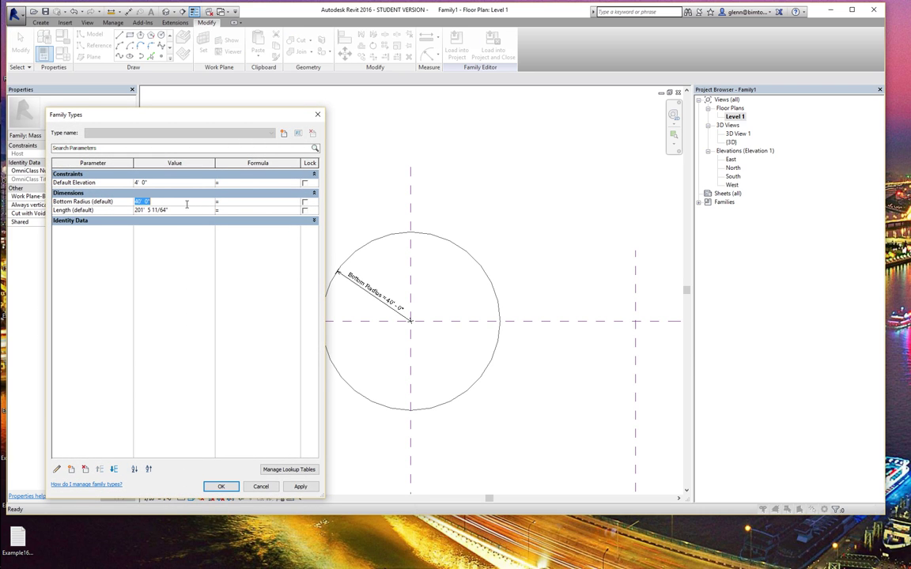
pyautogui.write('60')
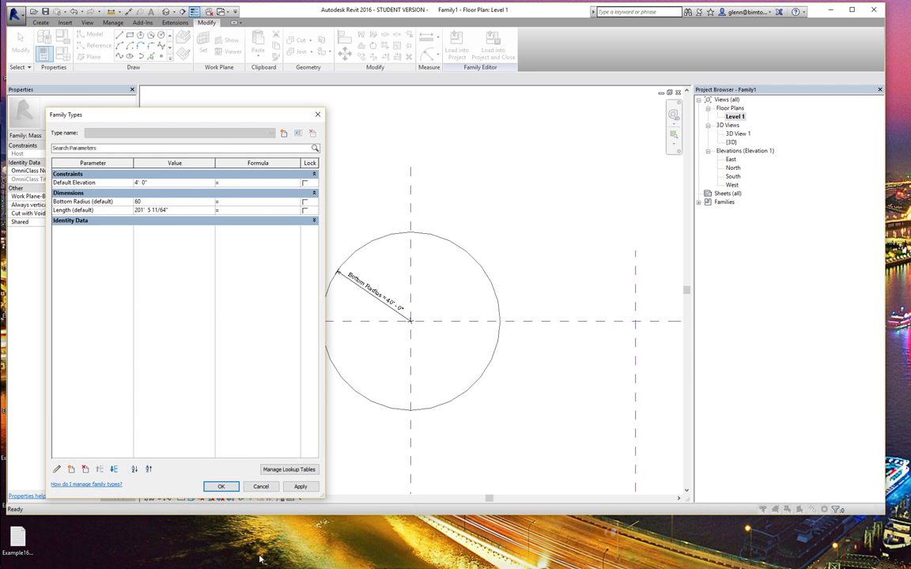
pyautogui.click(222, 485)
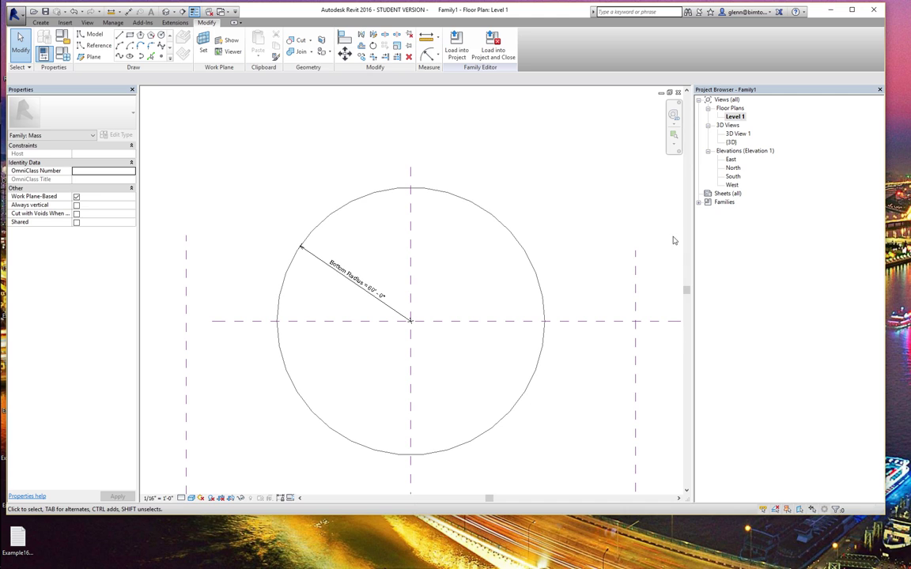
# - In the South elevation, draw a horizontal reference plane about 172 ft above Level 1, crossing all three vertical planes
pyautogui.click(732, 178)
pyautogui.doubleClick(733, 177)
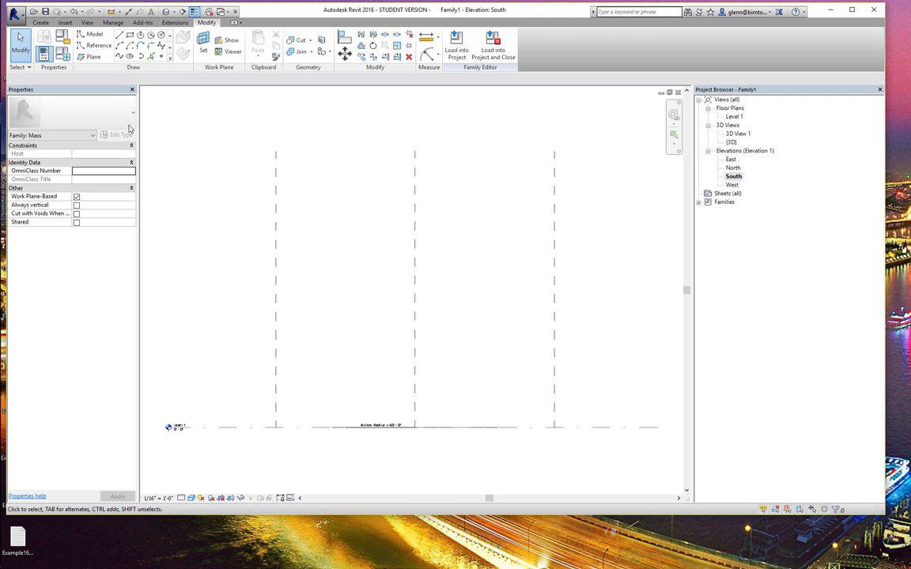
pyautogui.click(87, 58)
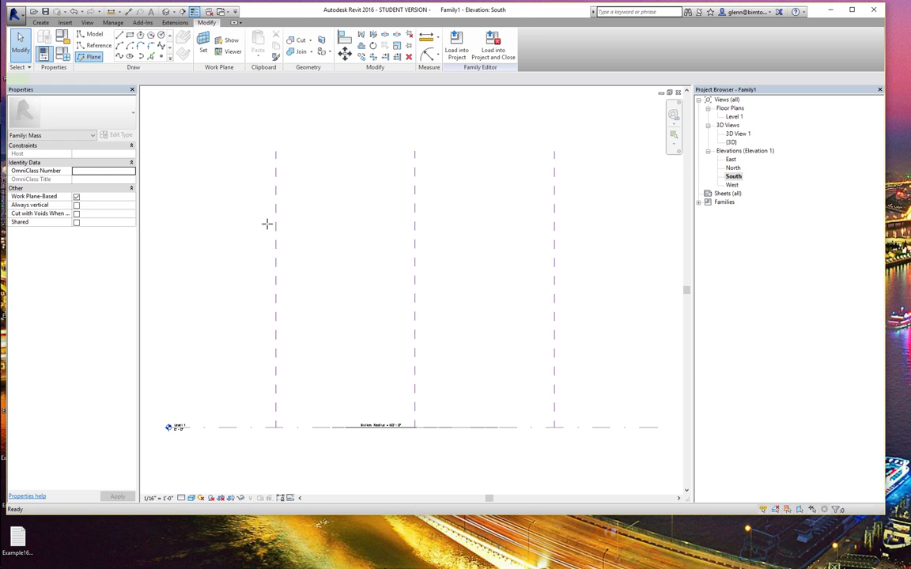
pyautogui.click(211, 189)
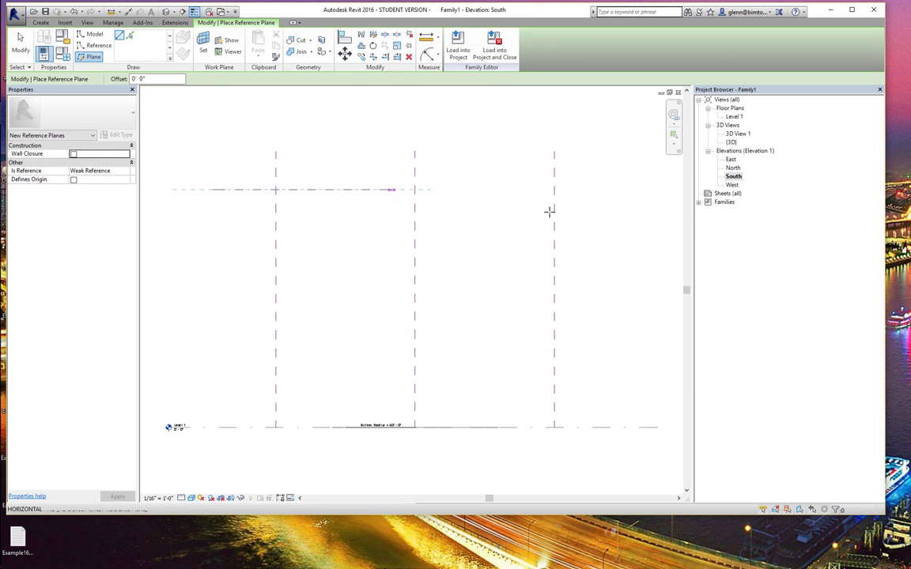
pyautogui.click(606, 193)
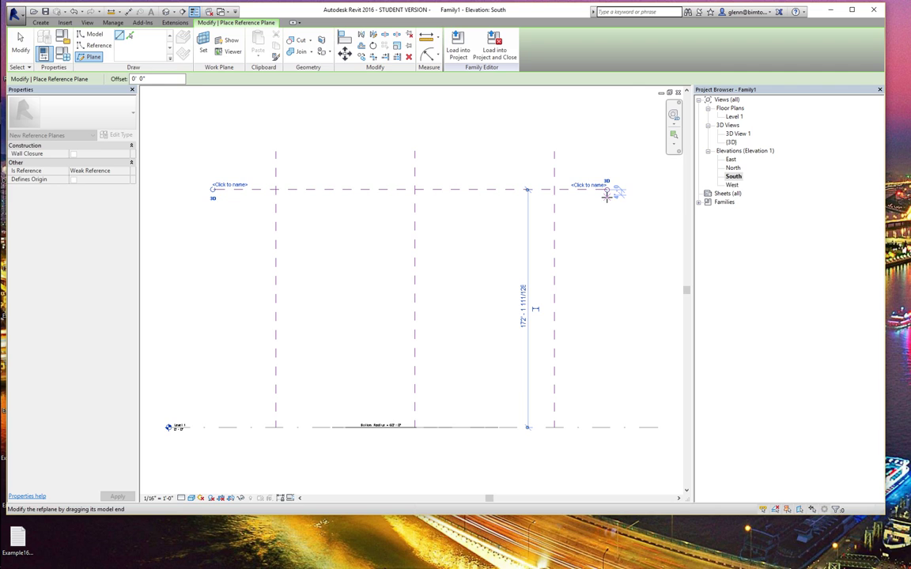
pyautogui.click(19, 49)
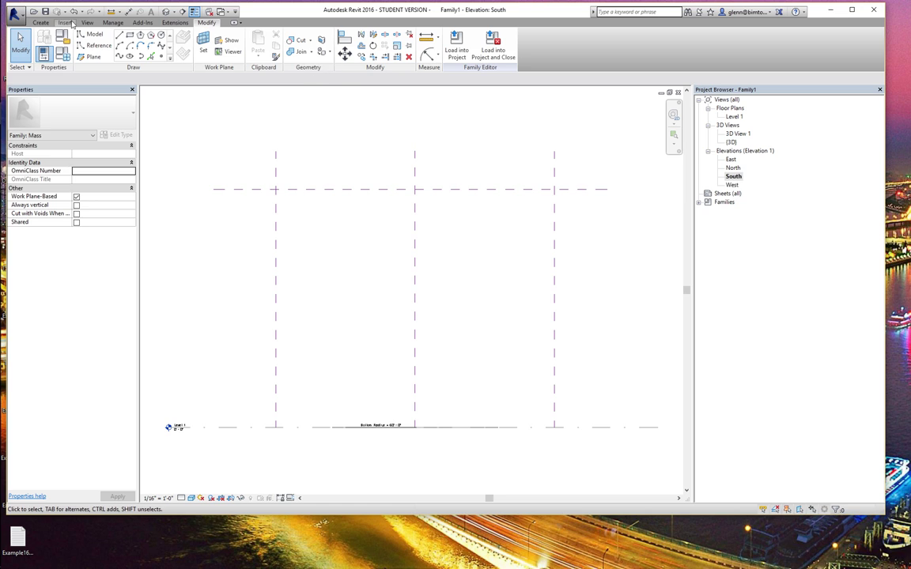
# - Place an aligned dimension from Level 1 to the upper horizontal reference plane, outside the leftmost vertical plane
pyautogui.click(40, 23)
pyautogui.click(293, 41)
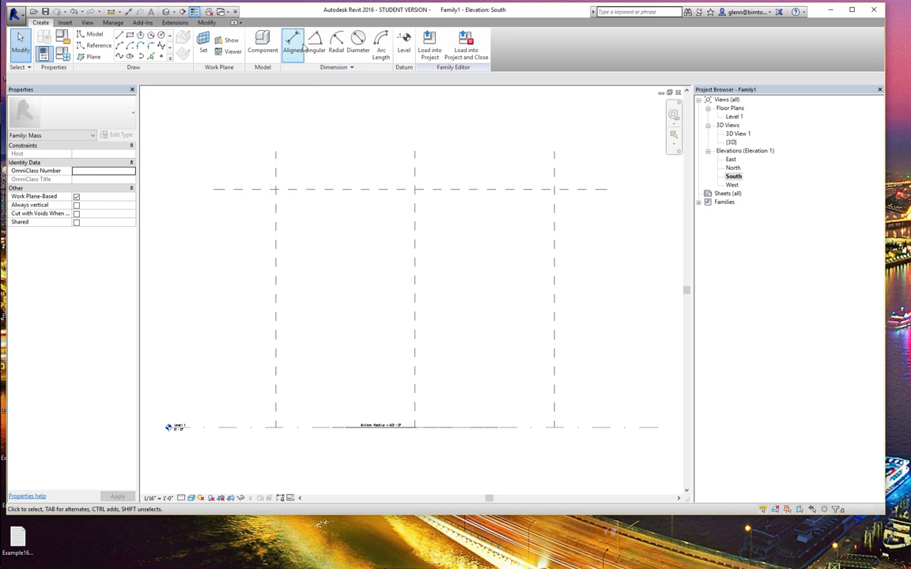
pyautogui.click(234, 427)
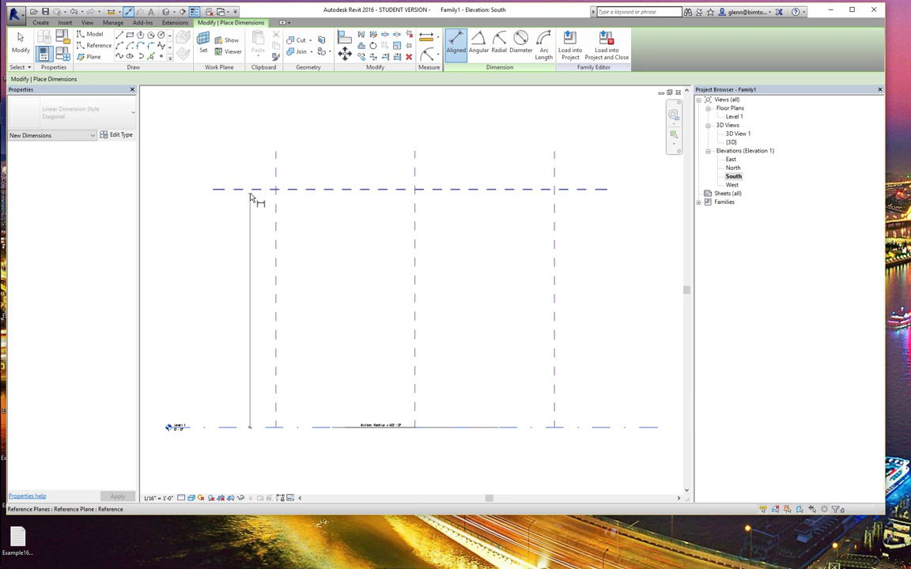
pyautogui.click(250, 194)
pyautogui.click(209, 236)
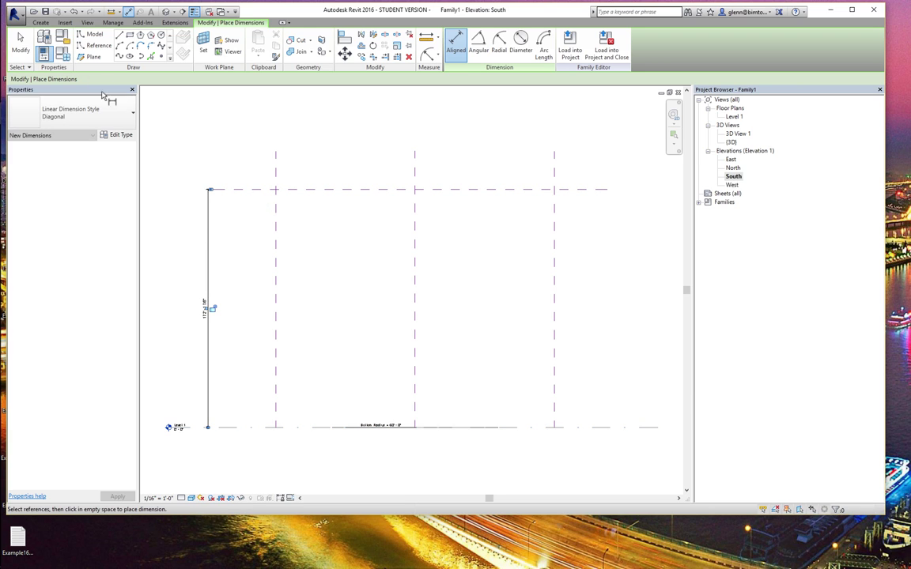
pyautogui.click(20, 44)
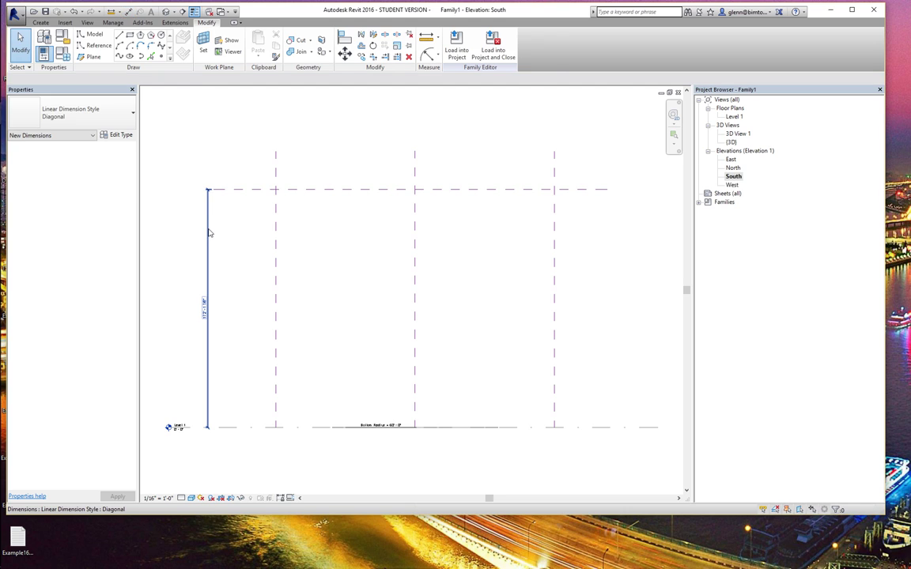
# - Label the vertical height dimension with a new instance family parameter named Tower Height
pyautogui.click(209, 232)
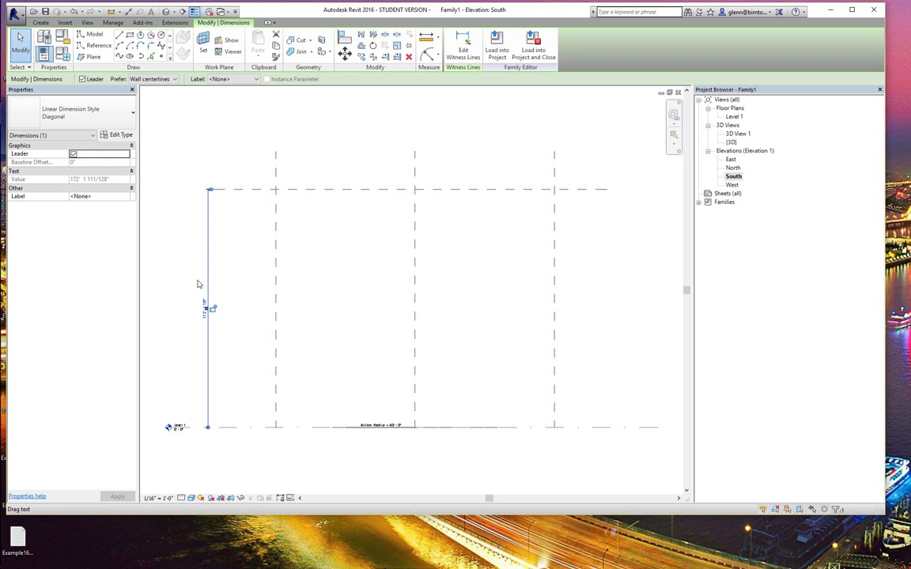
pyautogui.click(231, 79)
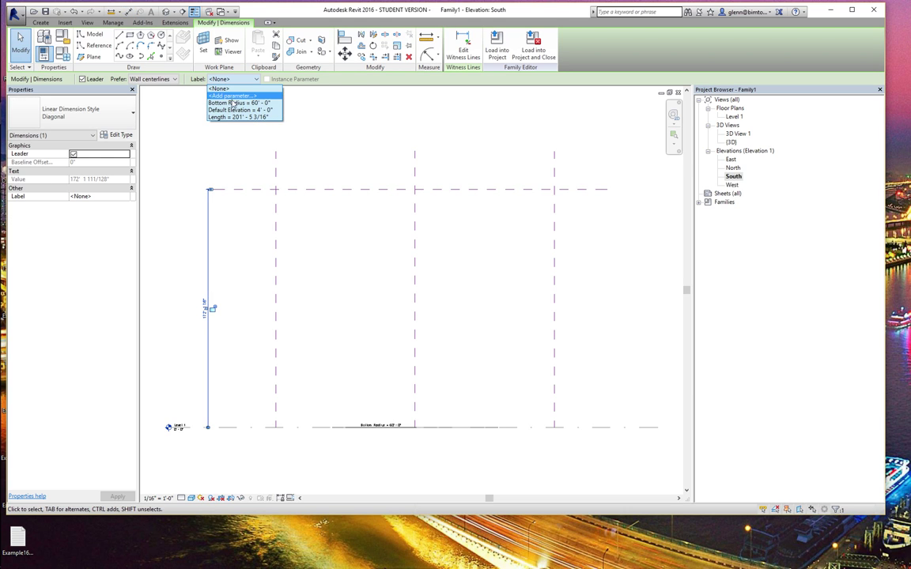
pyautogui.click(234, 96)
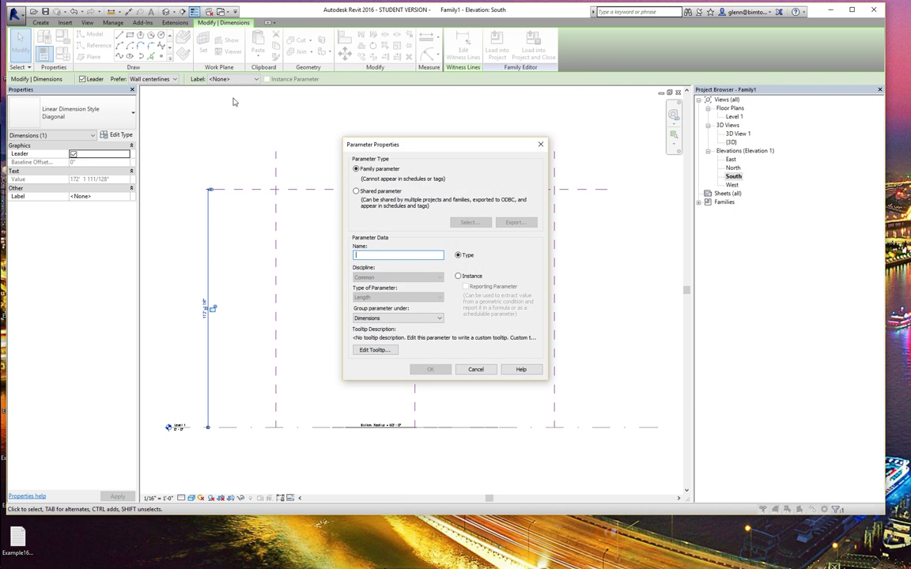
pyautogui.write('Tower Height')
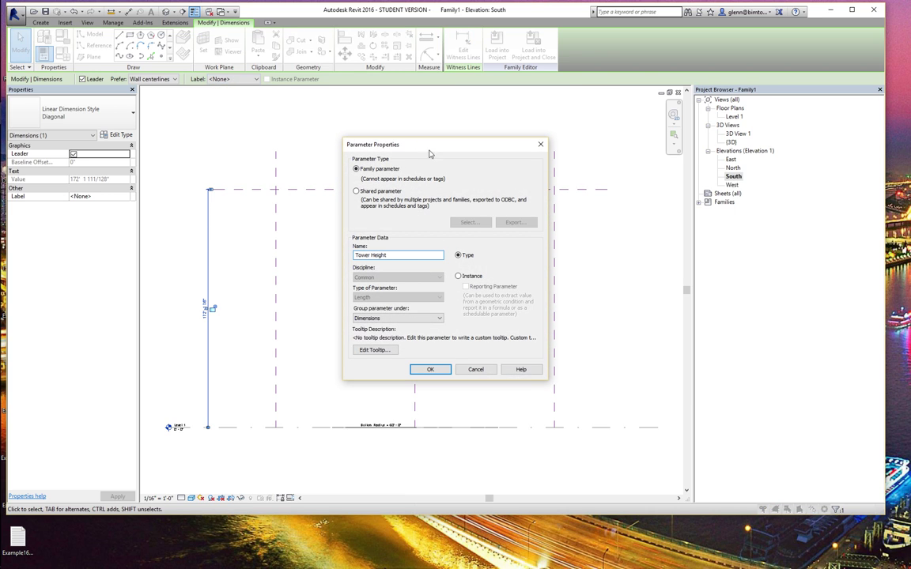
pyautogui.click(457, 276)
pyautogui.click(430, 370)
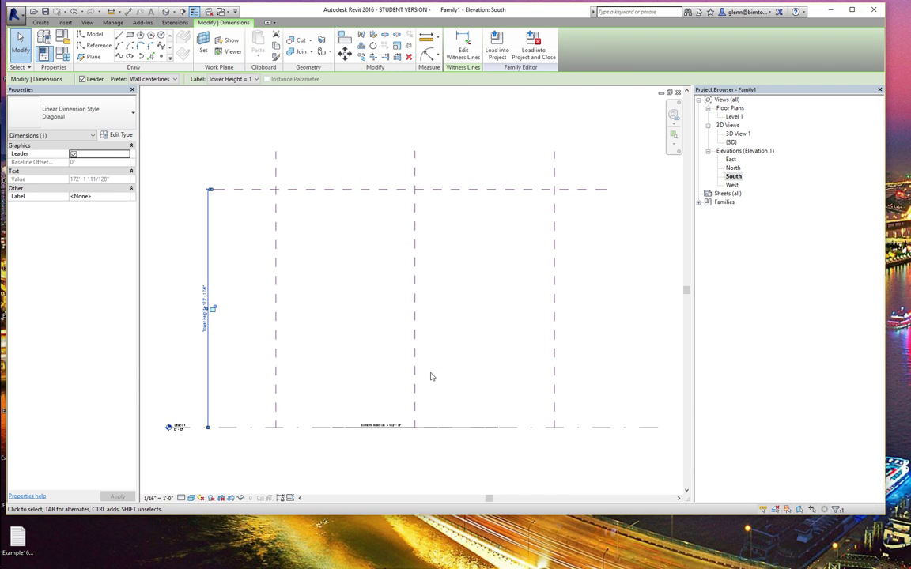
pyautogui.press('Escape')
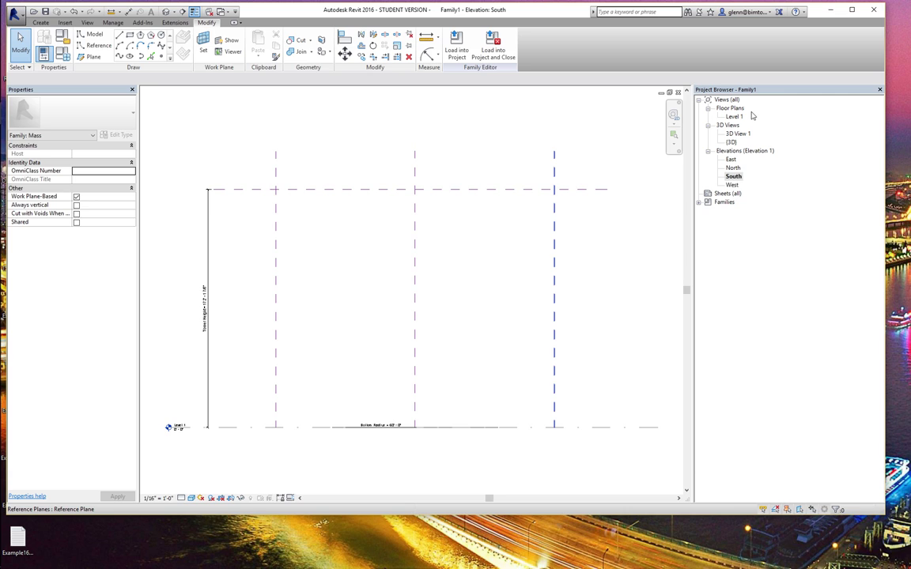
# - Open the {3D} view and orient it to look straight down from the top
pyautogui.doubleClick(732, 143)
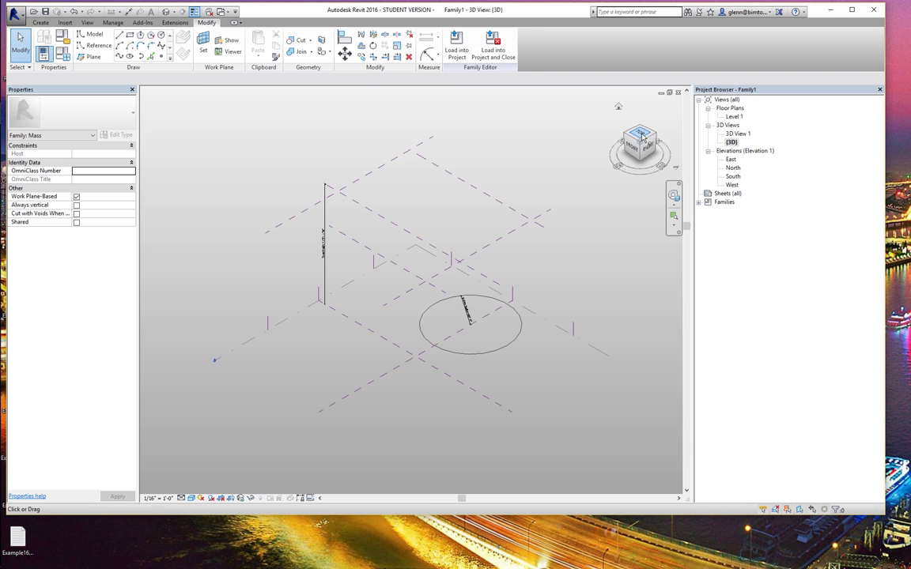
pyautogui.click(641, 140)
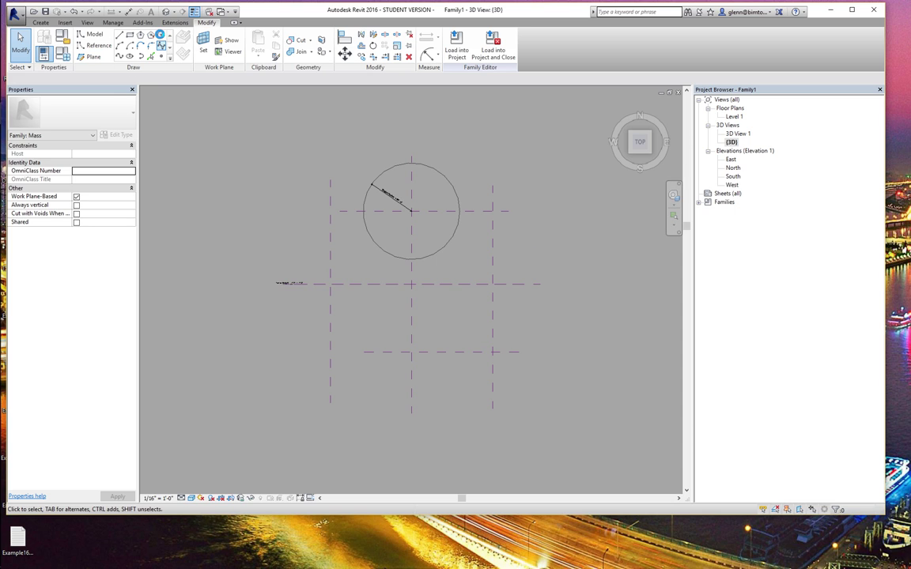
pyautogui.click(161, 36)
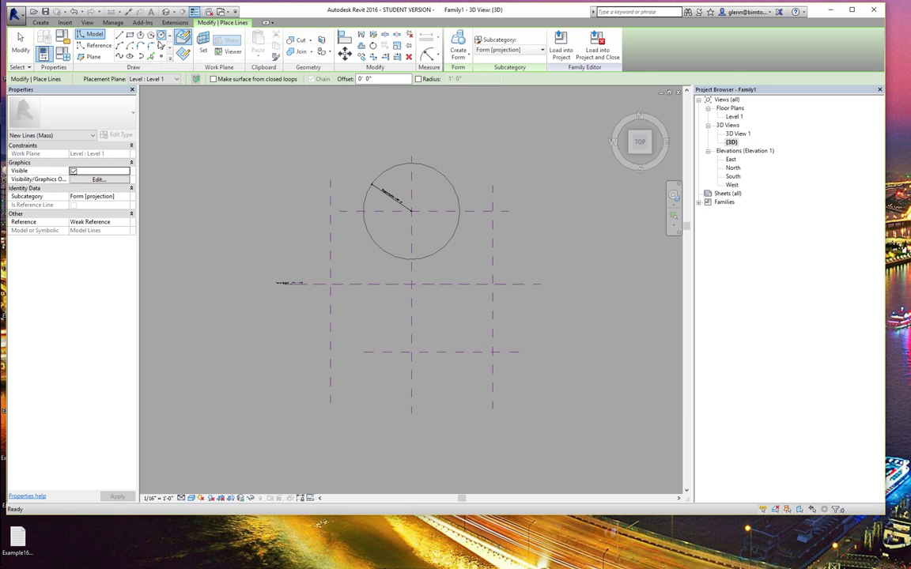
pyautogui.click(138, 79)
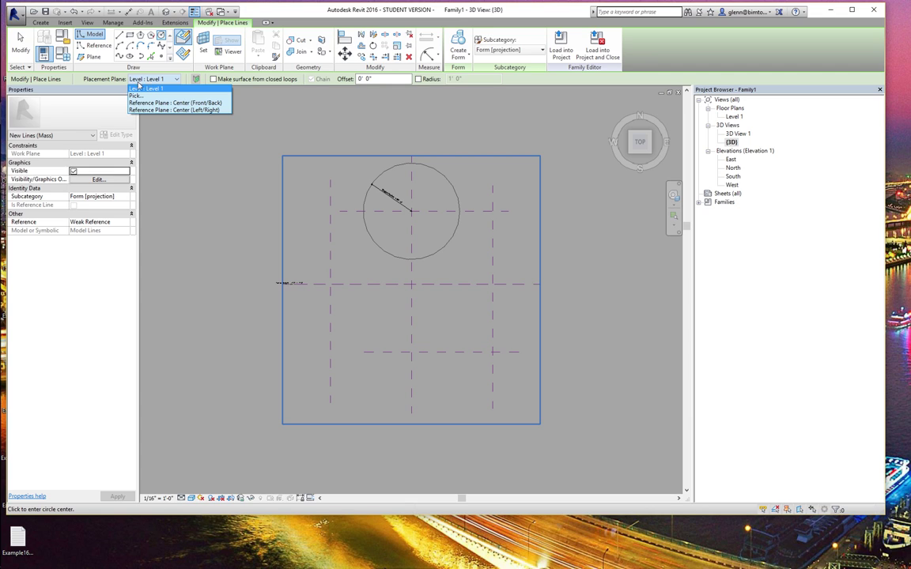
pyautogui.click(23, 40)
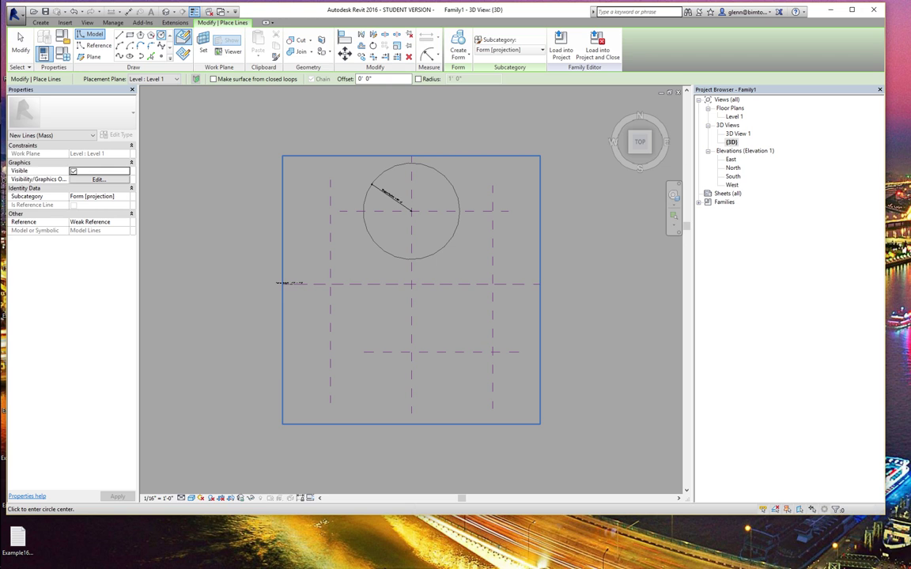
# - Name the upper horizontal reference plane TowerTopPlane in the South elevation, and return to the {3D} view
pyautogui.doubleClick(734, 176)
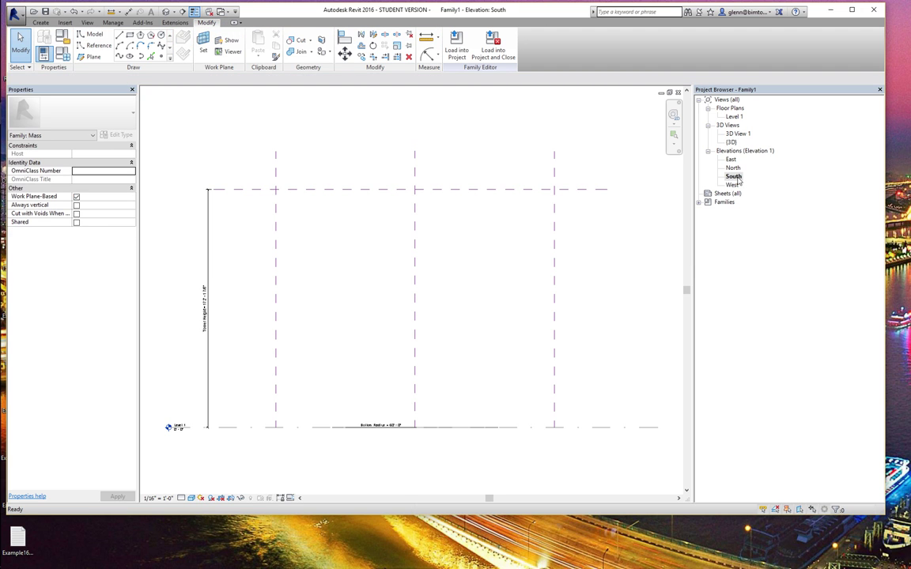
pyautogui.click(583, 191)
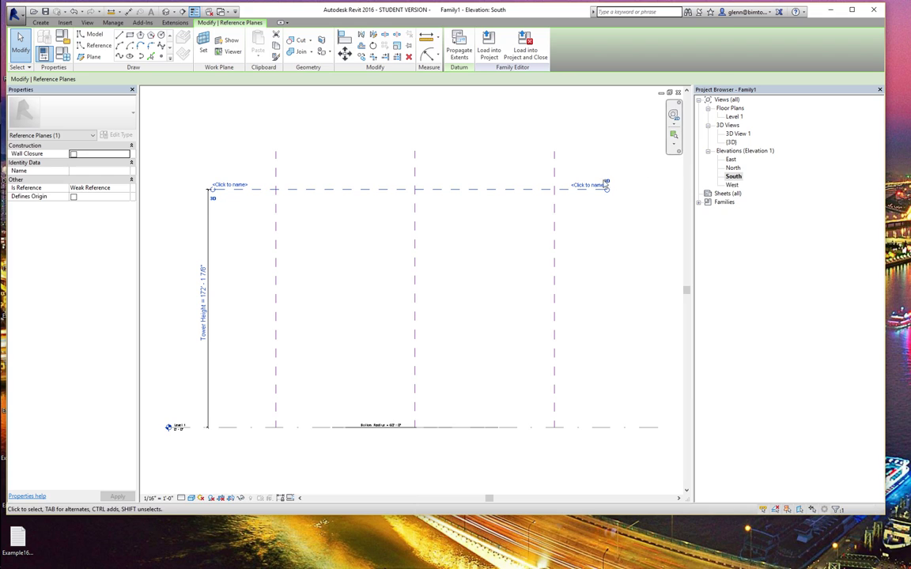
pyautogui.click(589, 185)
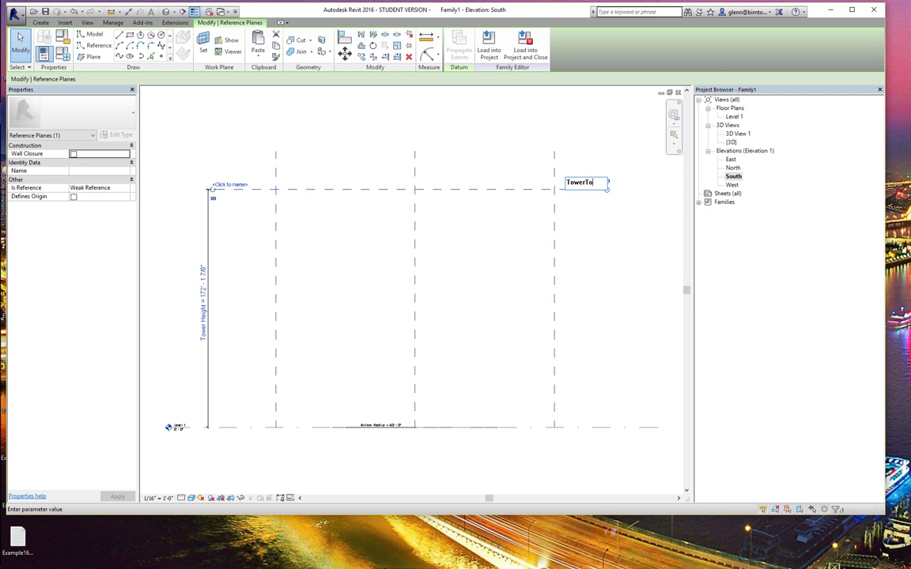
pyautogui.write('TowerTopPlane')
pyautogui.press('Return')
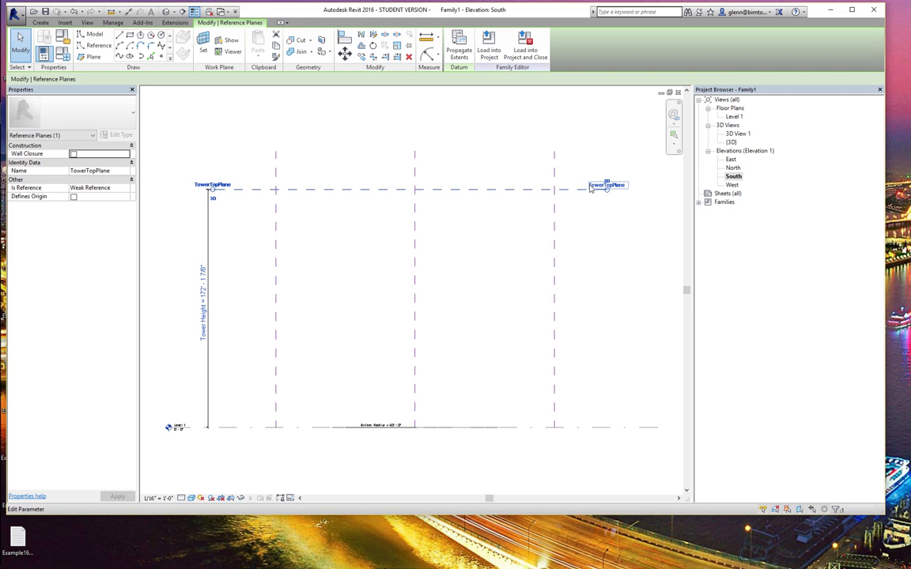
pyautogui.click(607, 238)
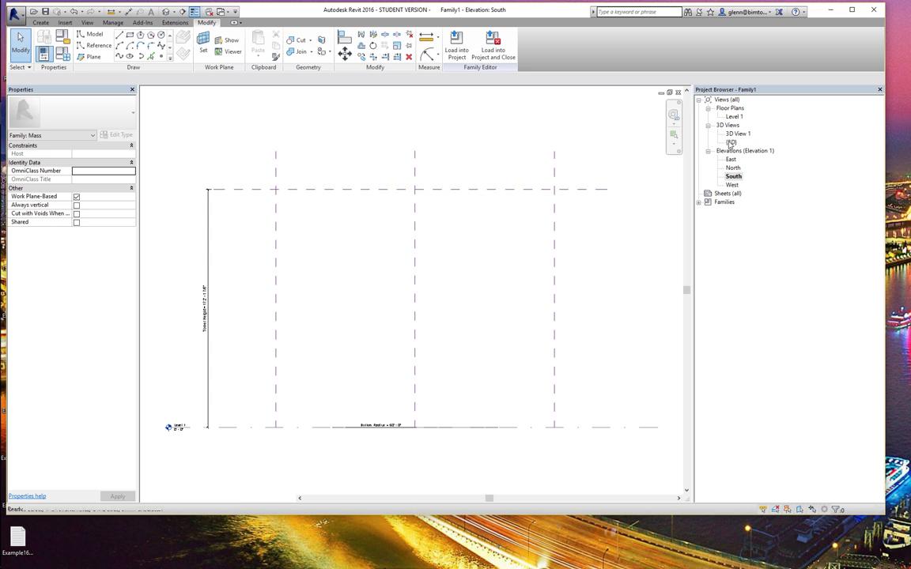
pyautogui.doubleClick(731, 143)
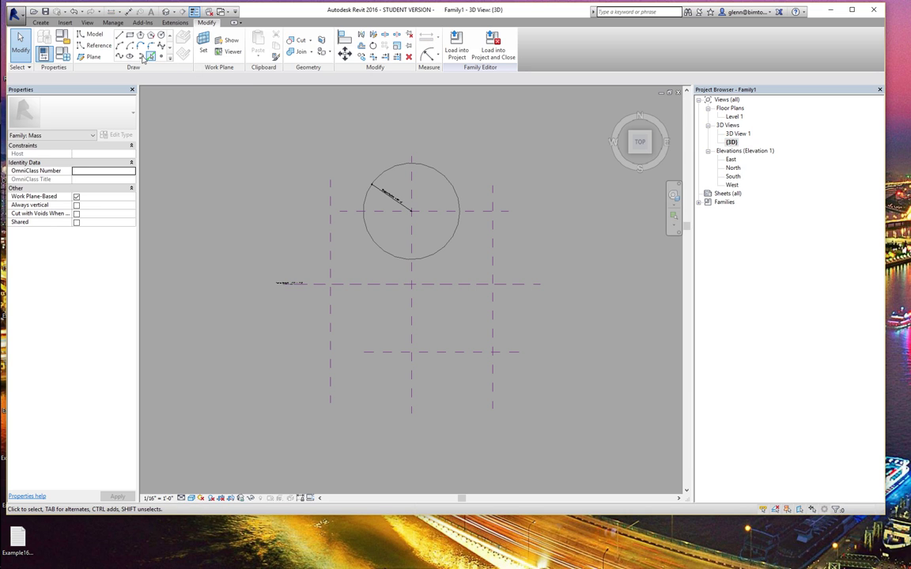
# - Draw a circle with a radius of about 112' on TowerTopPlane, concentric with the bottom circle
pyautogui.click(162, 36)
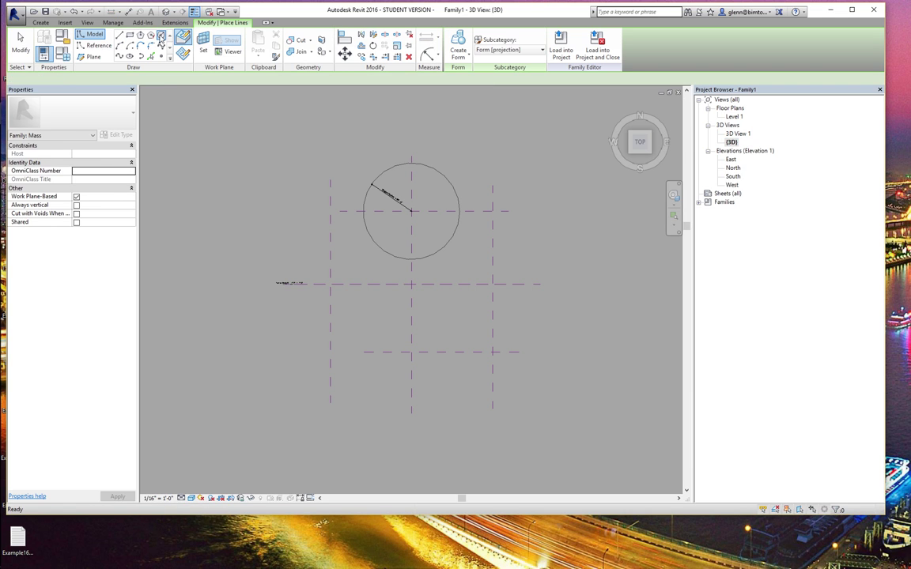
pyautogui.click(156, 81)
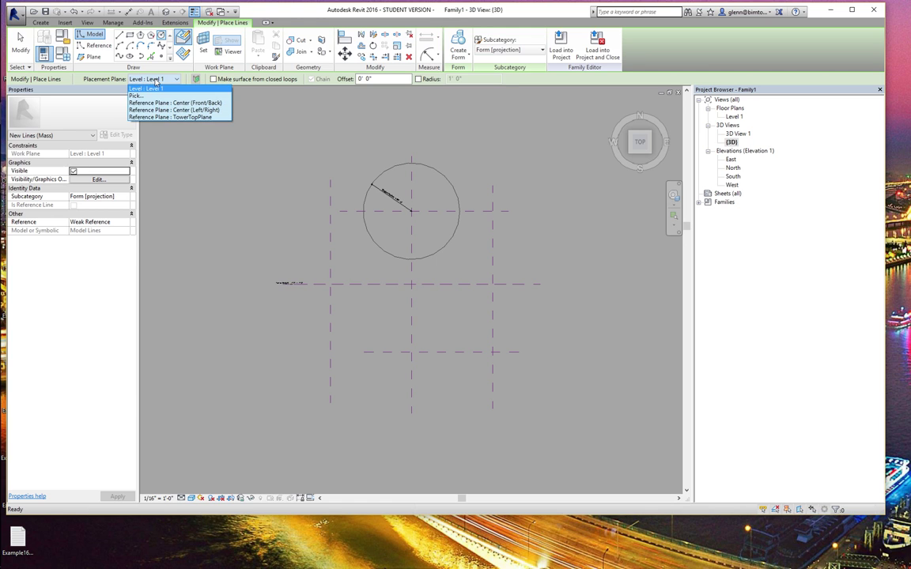
pyautogui.click(155, 117)
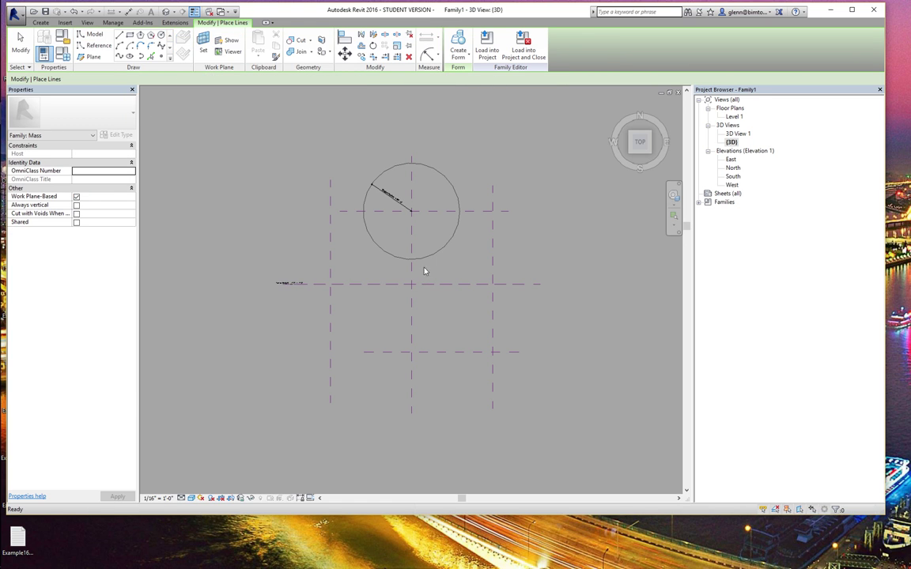
pyautogui.click(409, 213)
pyautogui.click(484, 273)
pyautogui.click(24, 44)
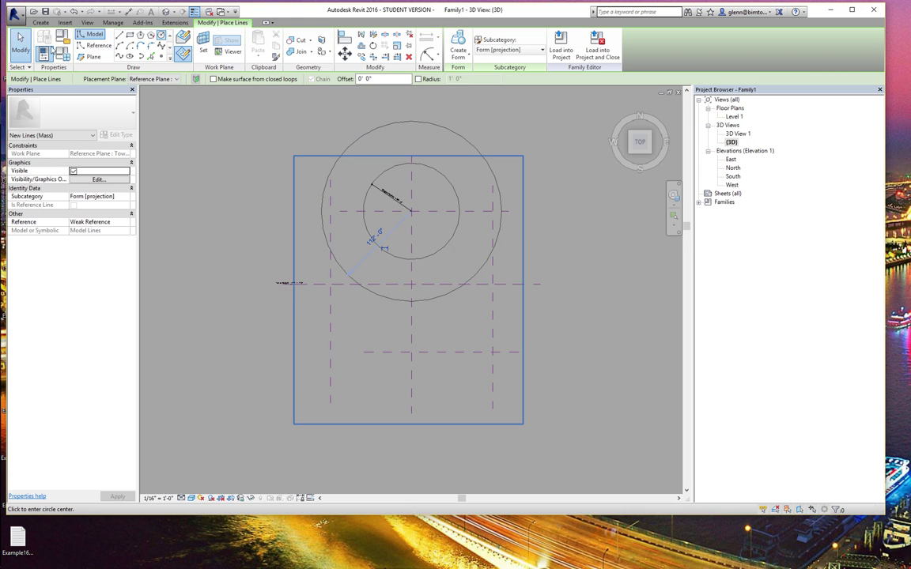
# - Place a radial dimension on the larger circle
pyautogui.click(373, 132)
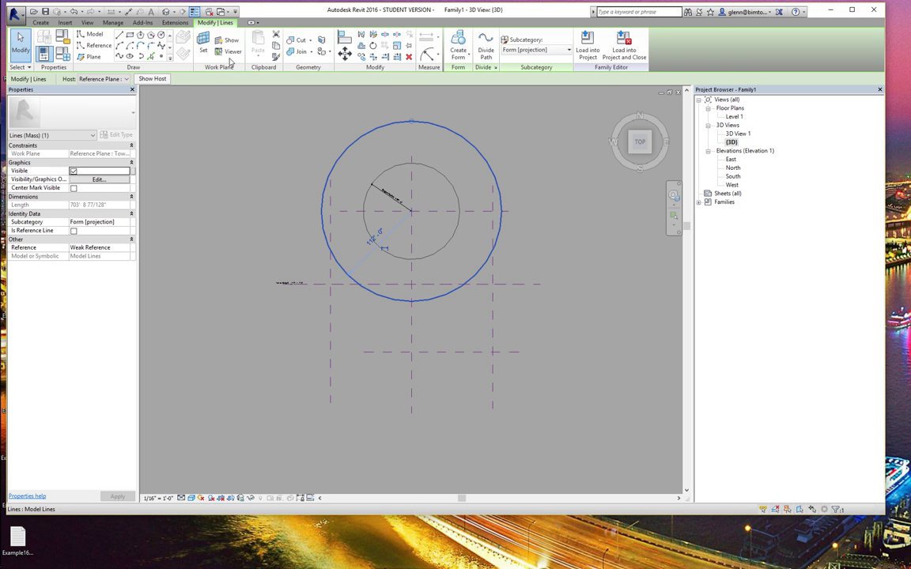
pyautogui.click(41, 22)
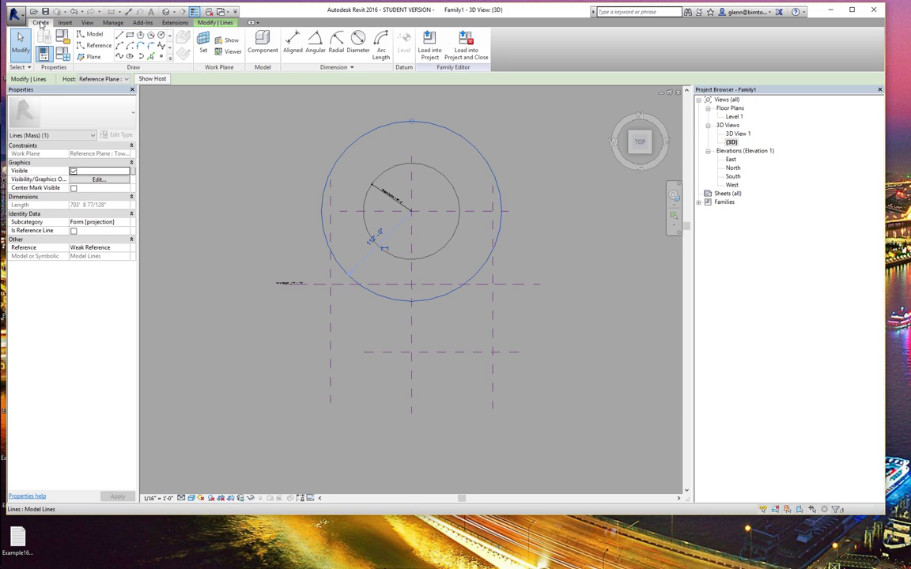
pyautogui.click(336, 41)
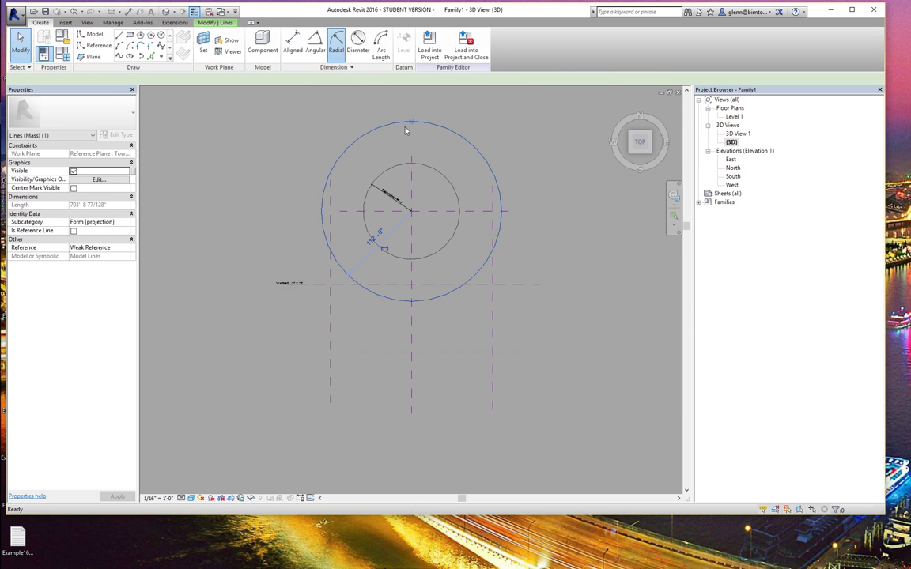
pyautogui.click(446, 139)
pyautogui.click(486, 153)
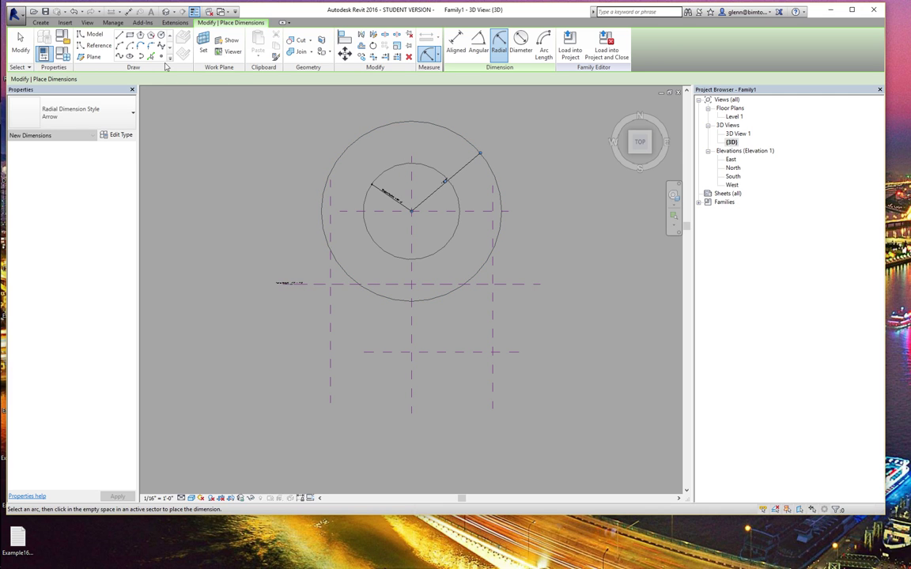
pyautogui.click(19, 43)
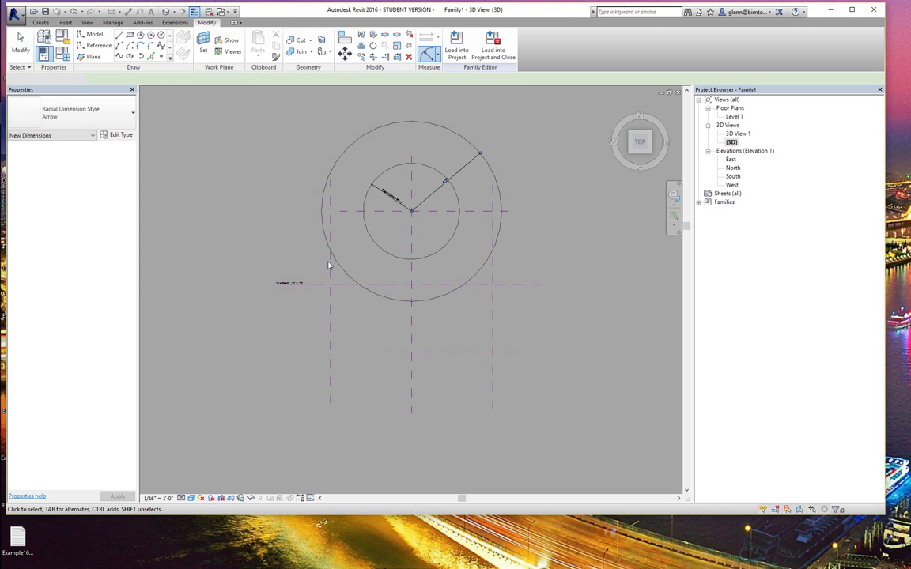
# - Label the larger circle's radial dimension with a new instance family parameter named Tower Top Radius
pyautogui.click(472, 166)
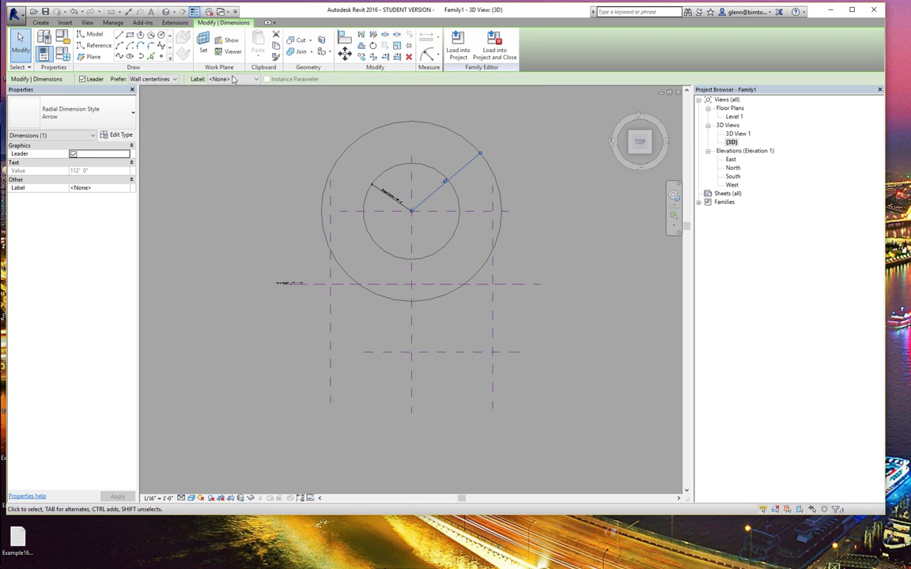
pyautogui.click(233, 79)
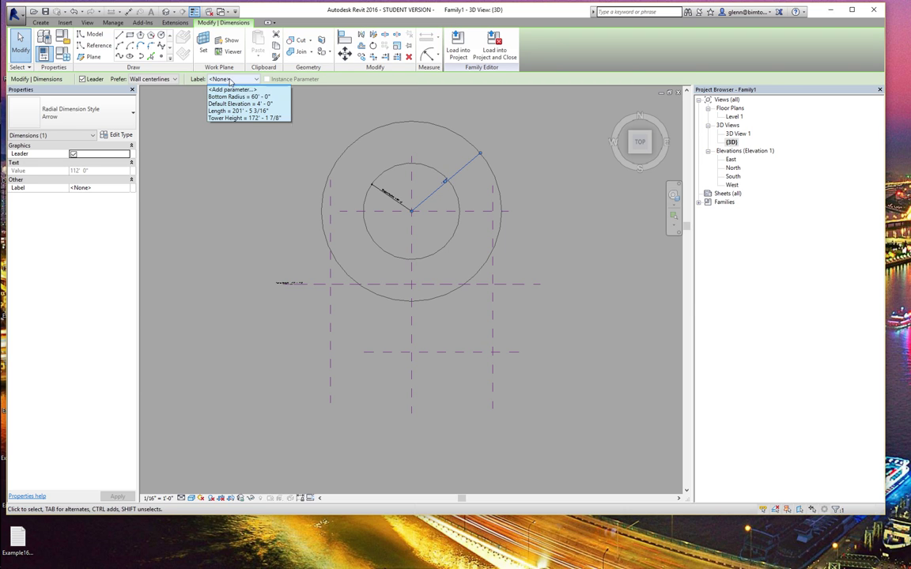
pyautogui.click(231, 96)
pyautogui.write('Tower Top Radius')
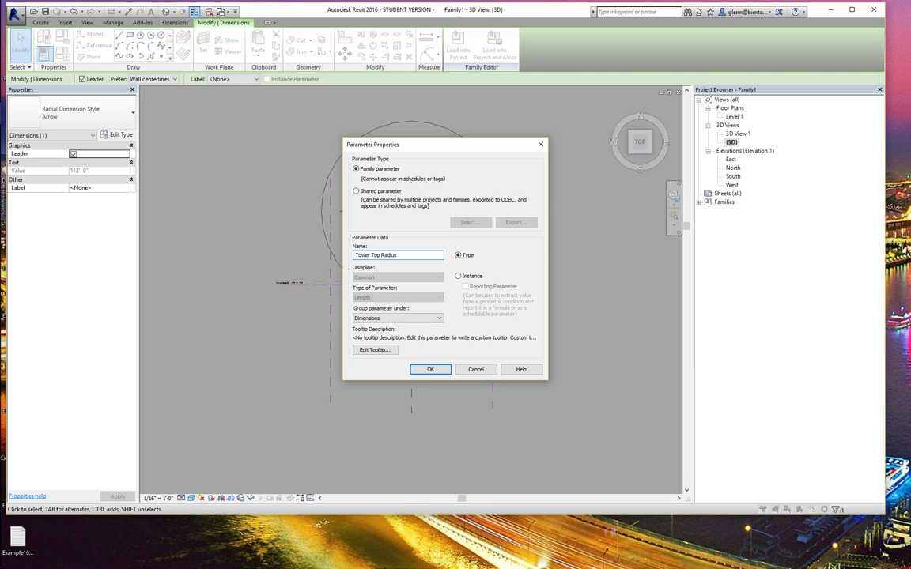
pyautogui.click(458, 276)
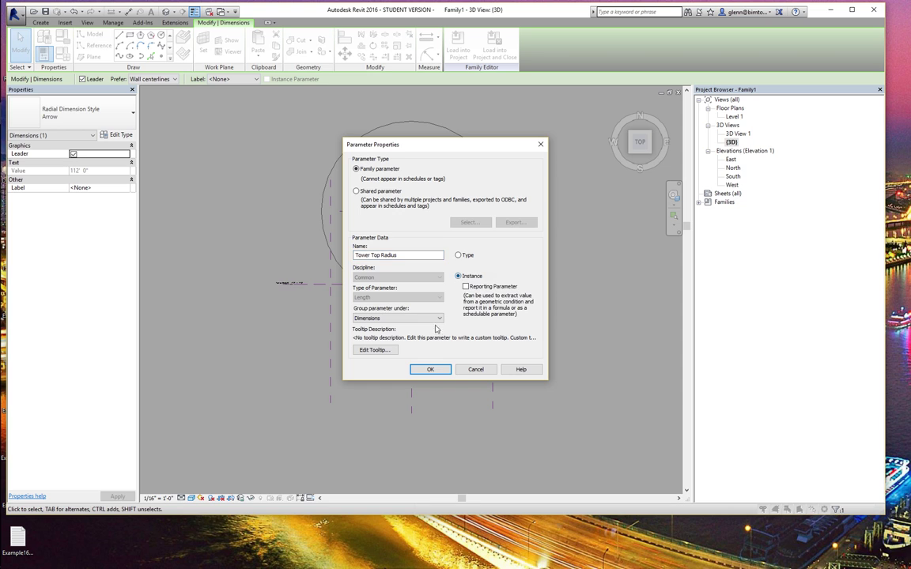
pyautogui.click(430, 369)
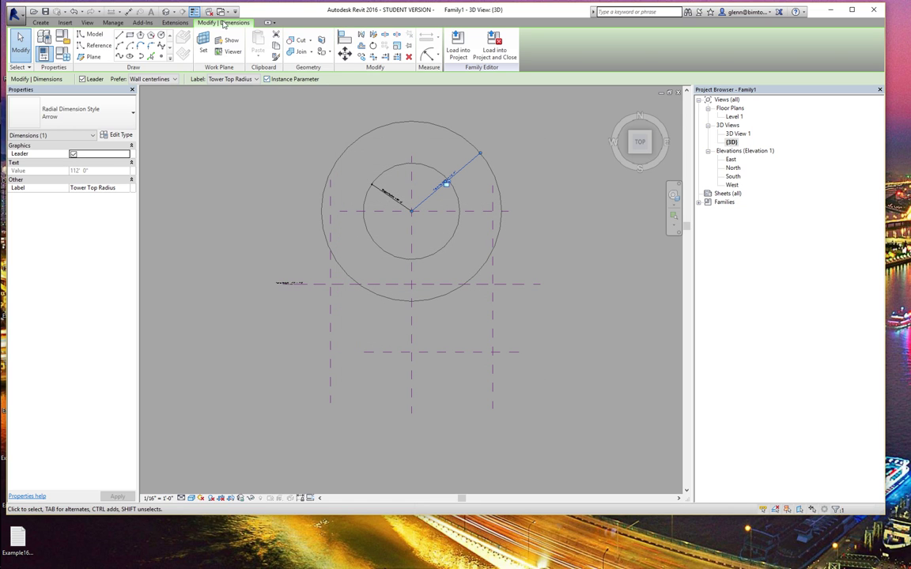
pyautogui.press('Escape')
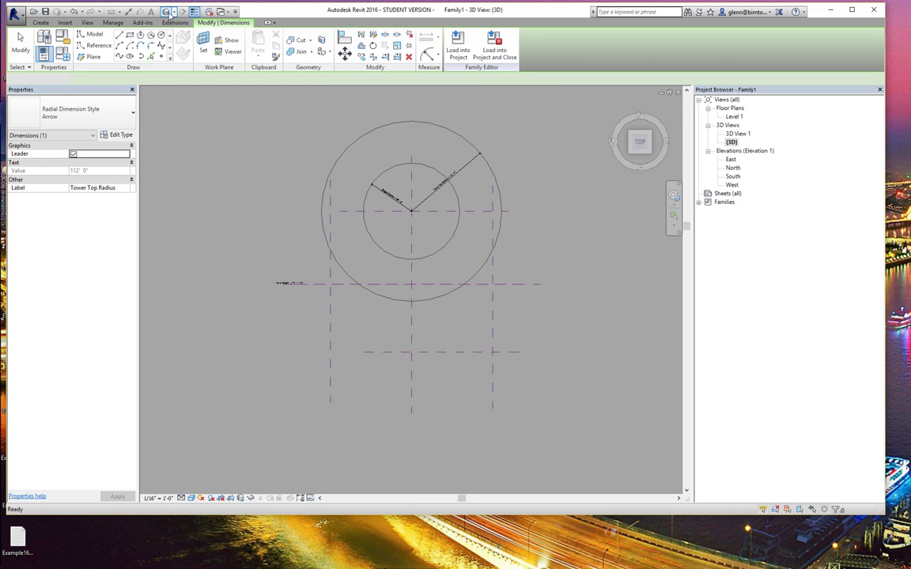
pyautogui.press('Escape')
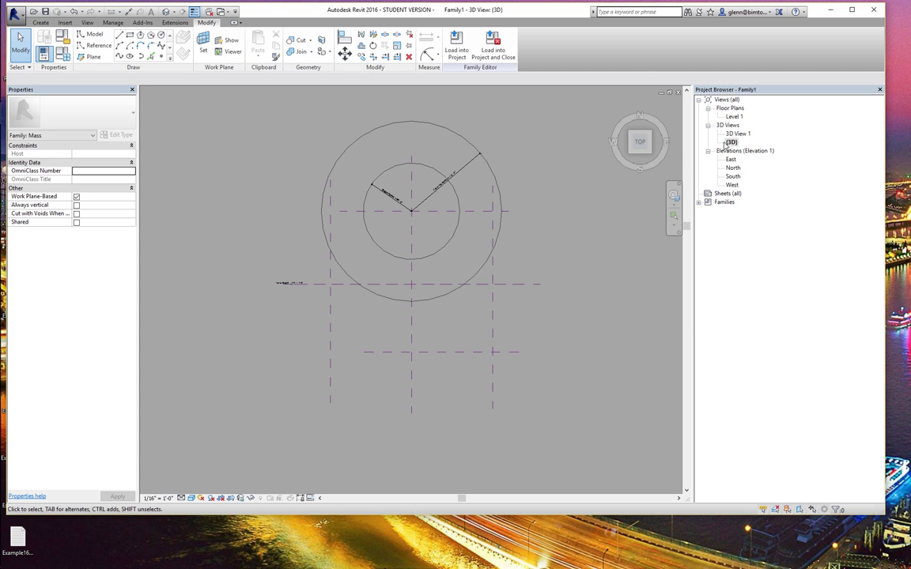
# - Create a solid form between the top and bottom circles, working from an angled 3D orientation
pyautogui.click(651, 156)
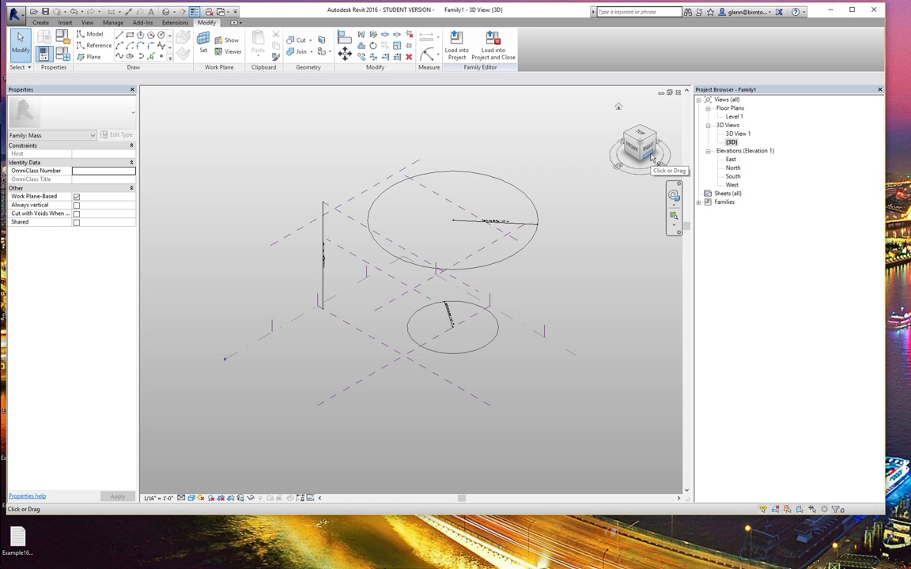
pyautogui.click(499, 183)
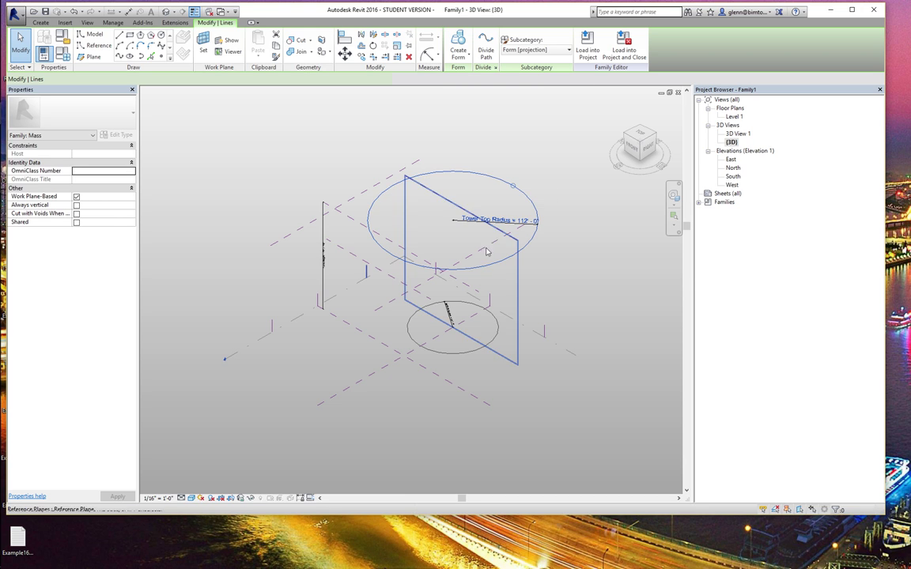
pyautogui.keyDown('ctrl'); pyautogui.click(500, 324); pyautogui.keyUp('ctrl')
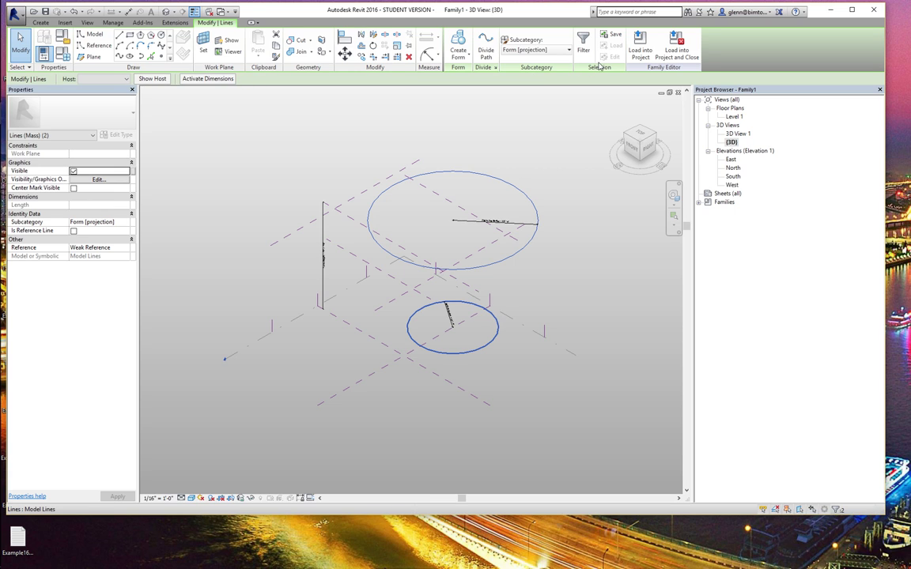
pyautogui.click(458, 53)
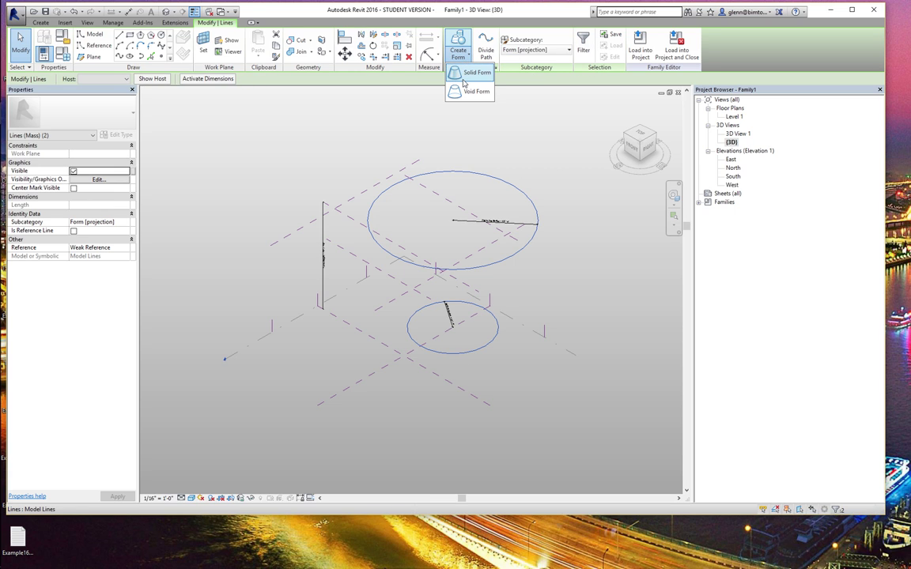
pyautogui.click(466, 73)
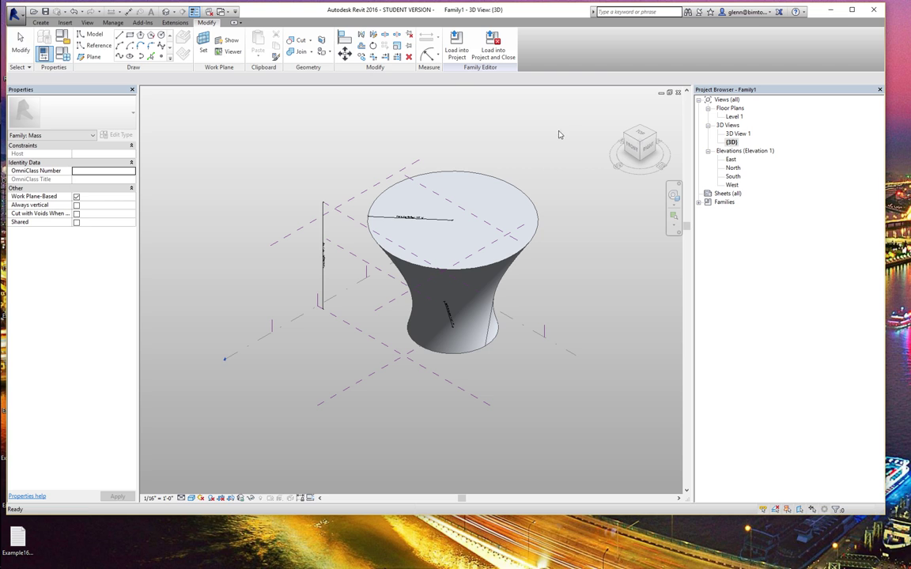
# - Examine the tower form from another 3D angle and in full in the Level 1 floor plan
pyautogui.click(672, 196)
pyautogui.moveTo(634, 254); pyautogui.dragTo(573, 241)
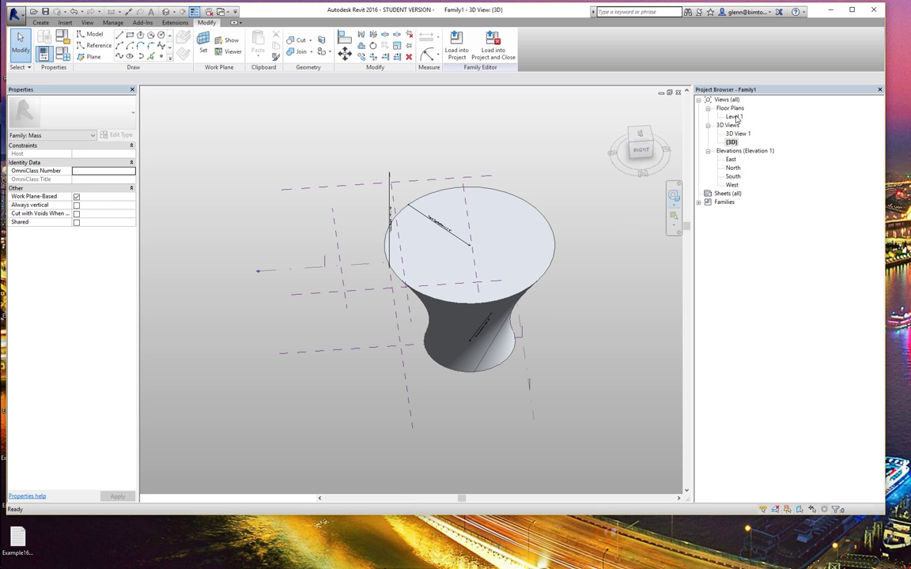
pyautogui.doubleClick(735, 117)
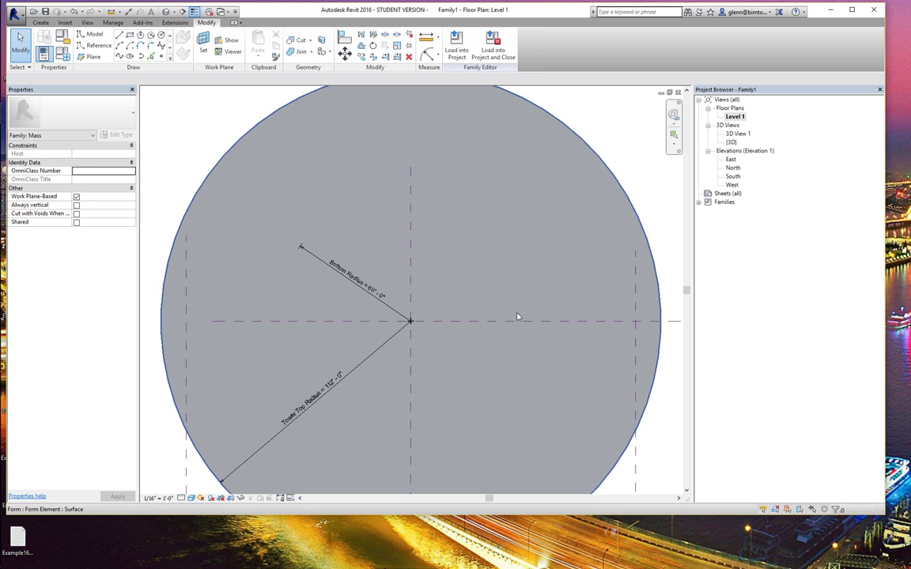
pyautogui.press('z')
pyautogui.press('f')
pyautogui.press('z')
pyautogui.press('o')
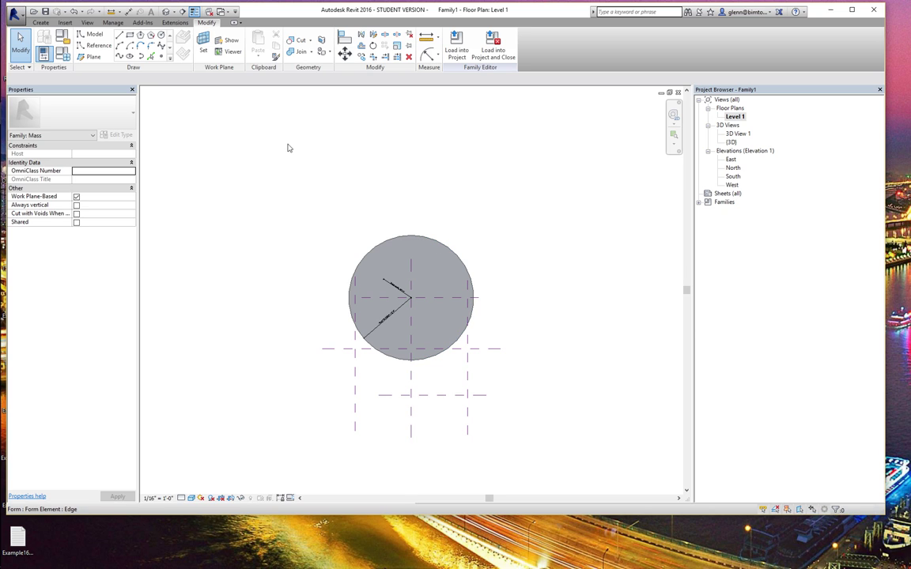
# - Open the family file Twisting Triangular Mass.rfa from the Example 17.2 - Evaluating Multiple Buildings folder, accepting the warnings
pyautogui.click(34, 12)
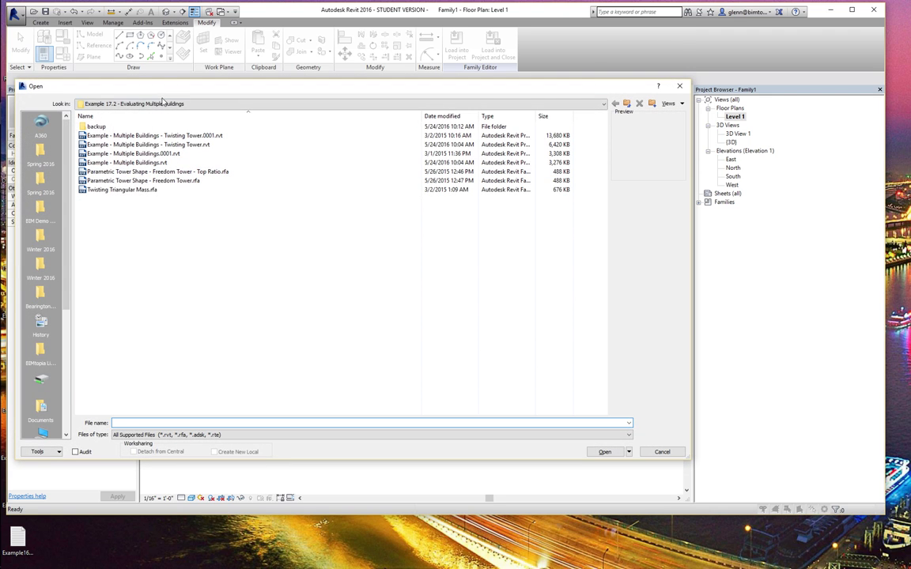
pyautogui.click(158, 103)
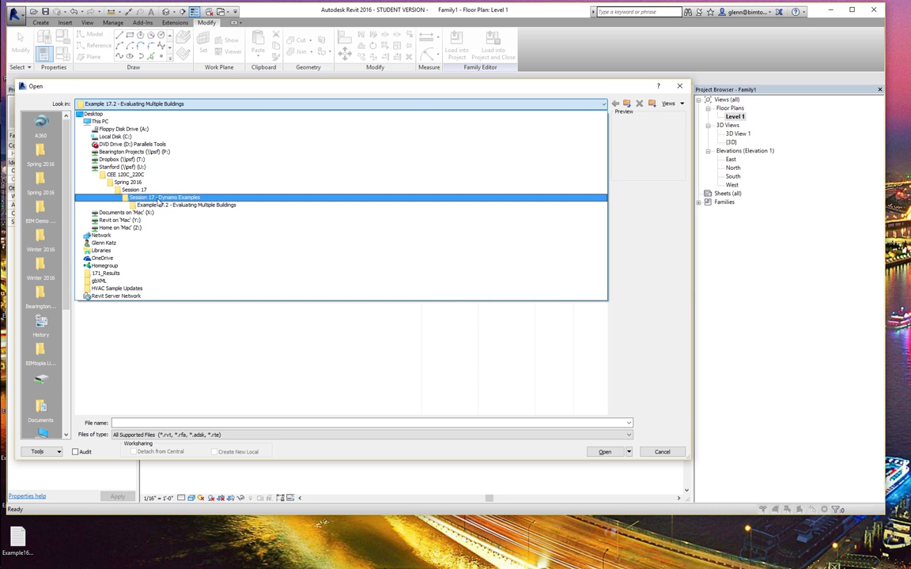
pyautogui.click(159, 205)
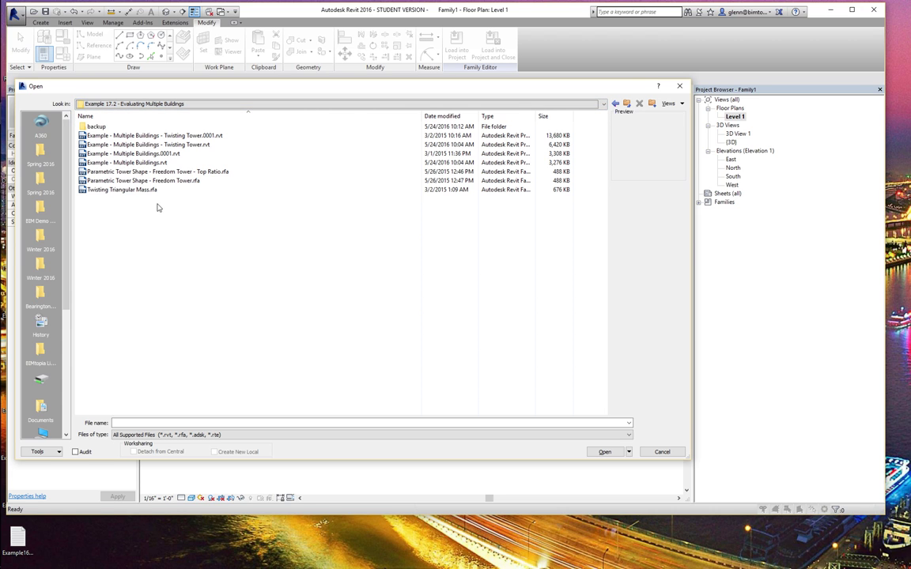
pyautogui.click(124, 192)
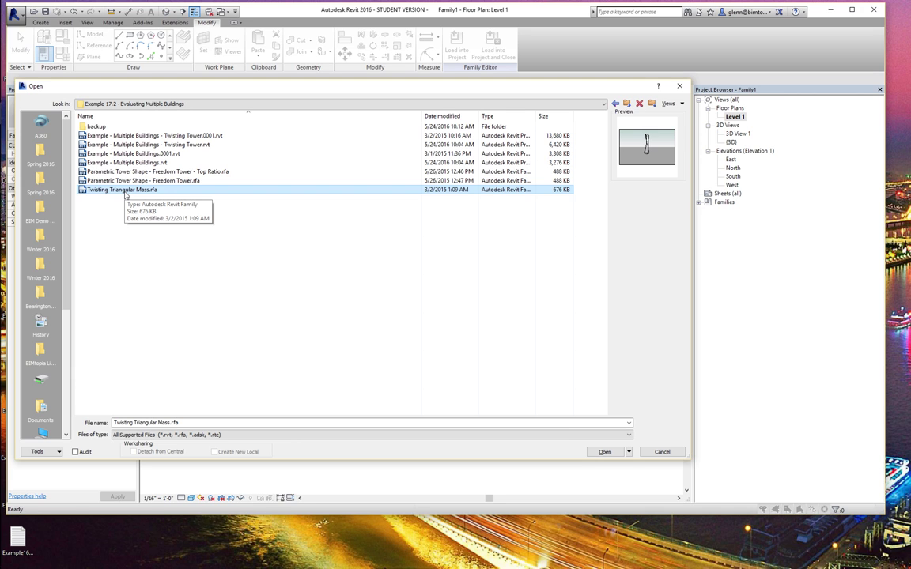
pyautogui.click(602, 451)
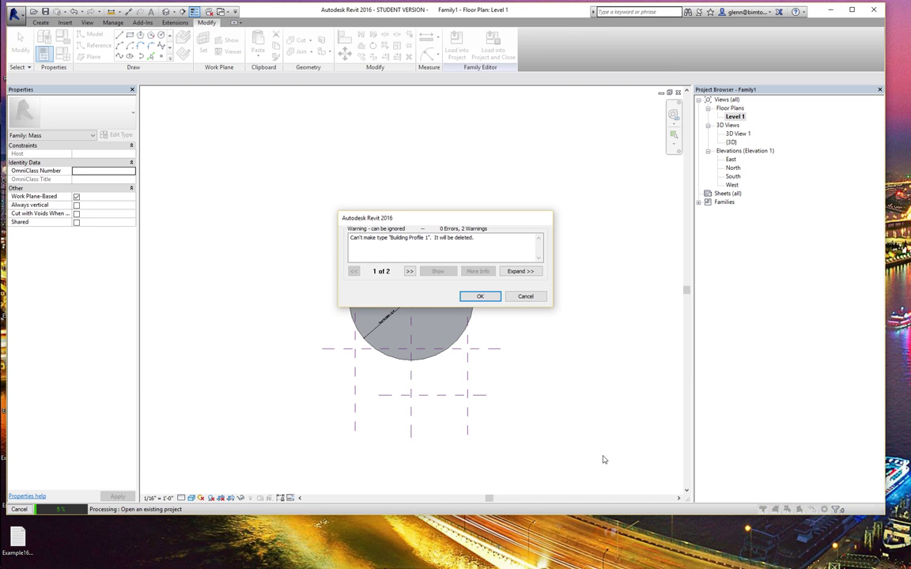
pyautogui.click(492, 297)
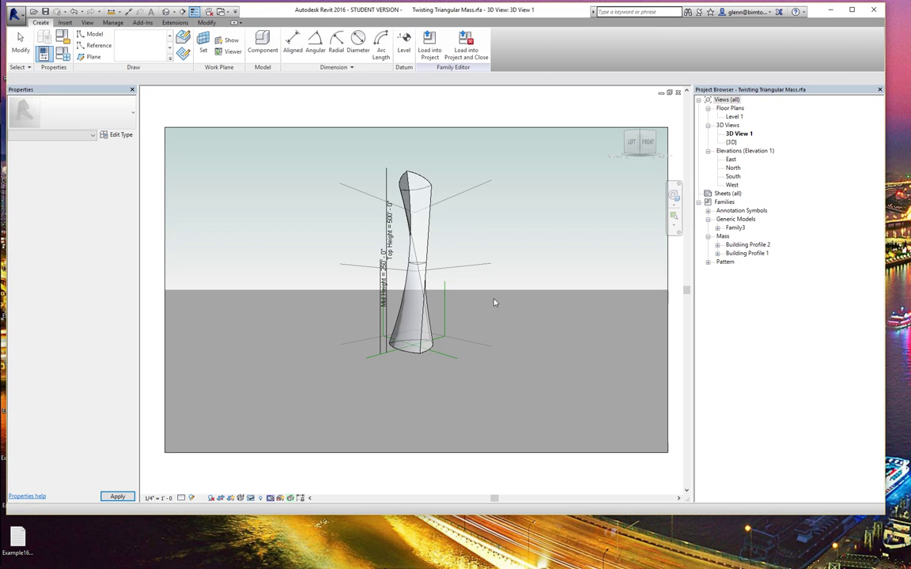
# - Examine the twisting mass's profiles in 3D View 1, the Level 1 floor plan and the {3D} view
pyautogui.click(426, 184)
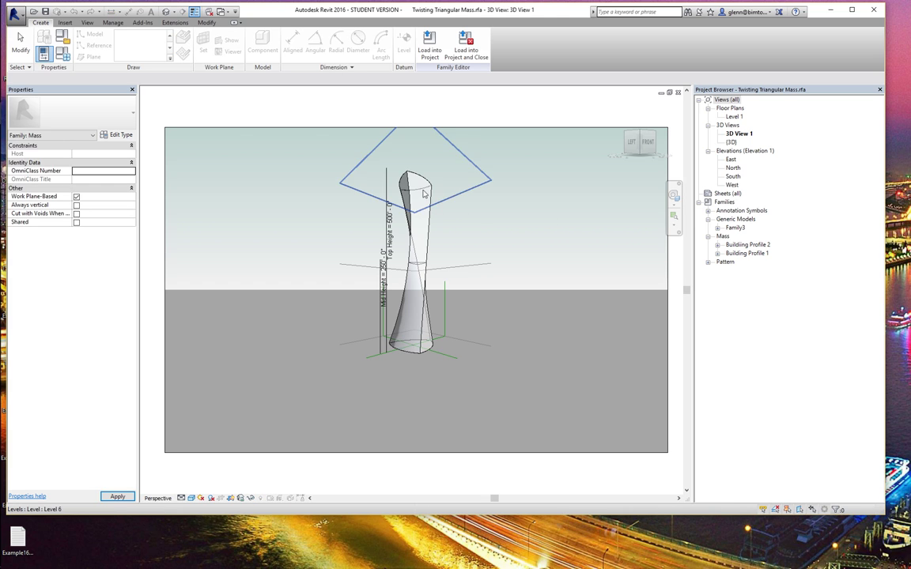
pyautogui.click(410, 348)
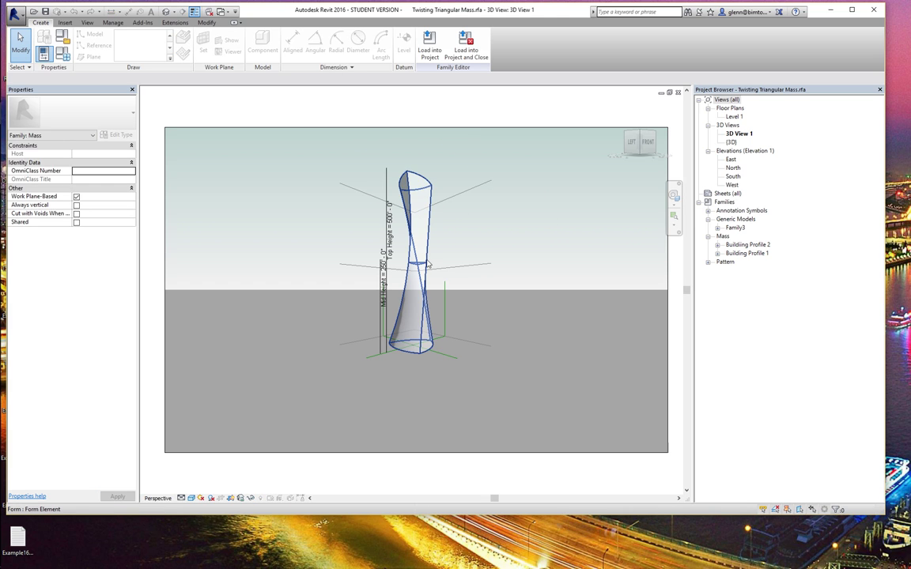
pyautogui.click(616, 227)
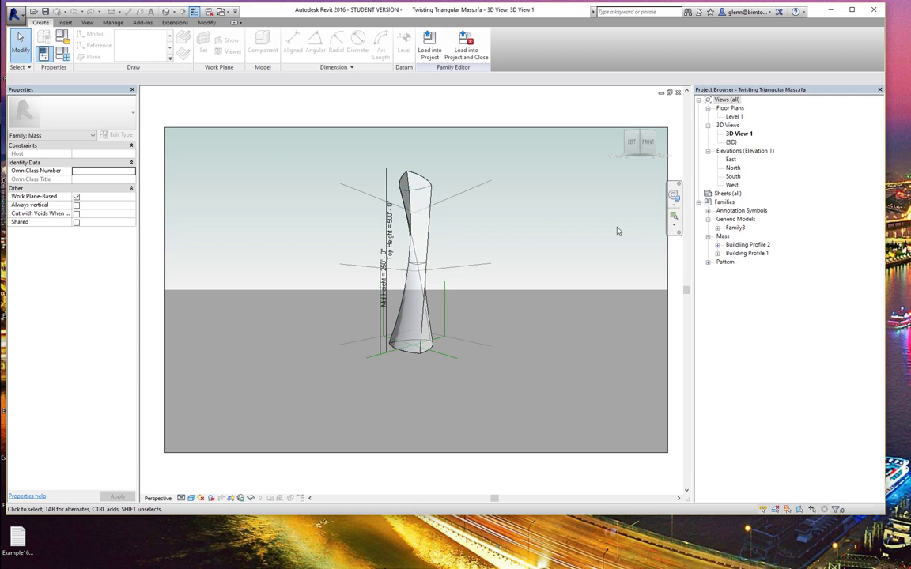
pyautogui.doubleClick(733, 117)
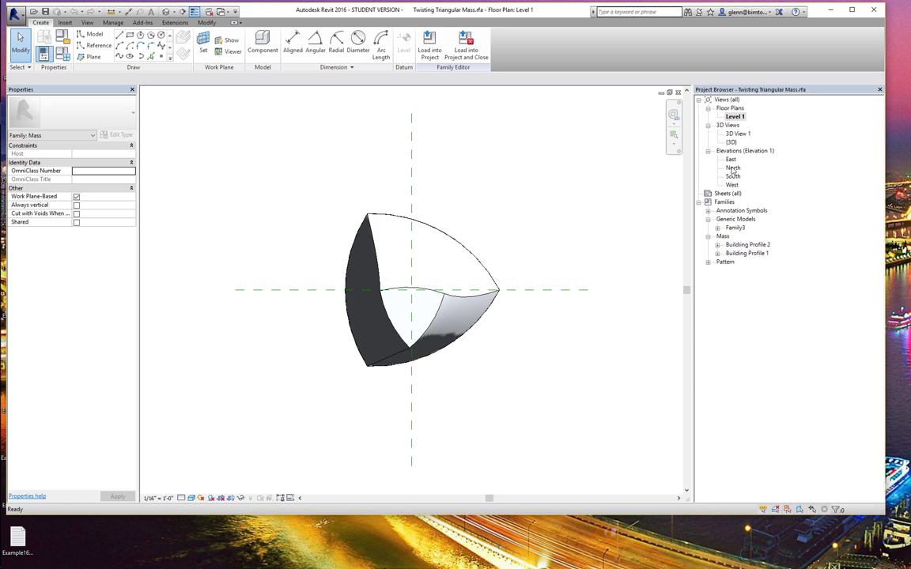
pyautogui.doubleClick(731, 143)
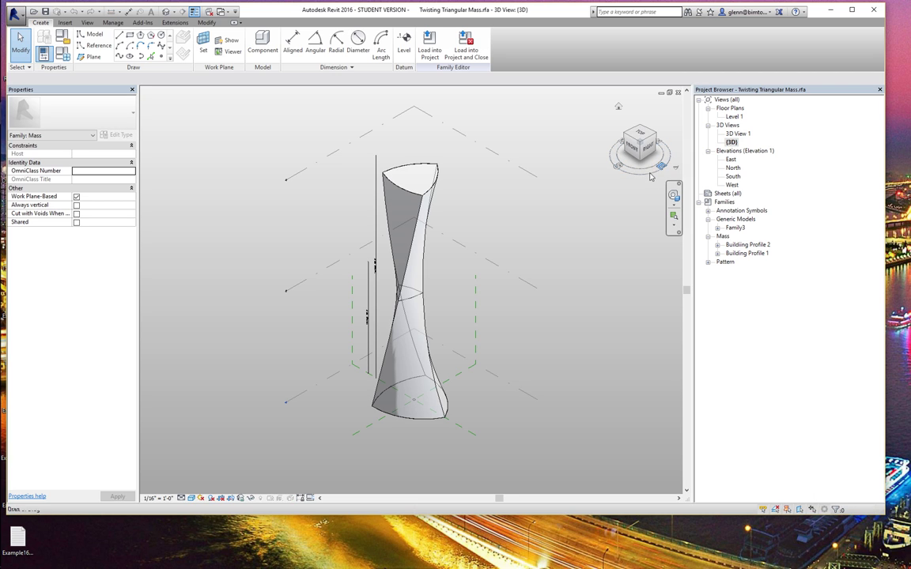
# - View the twisting mass from directly above and from an angle, and open its top profile family, Building Profile 2, for editing
pyautogui.click(641, 136)
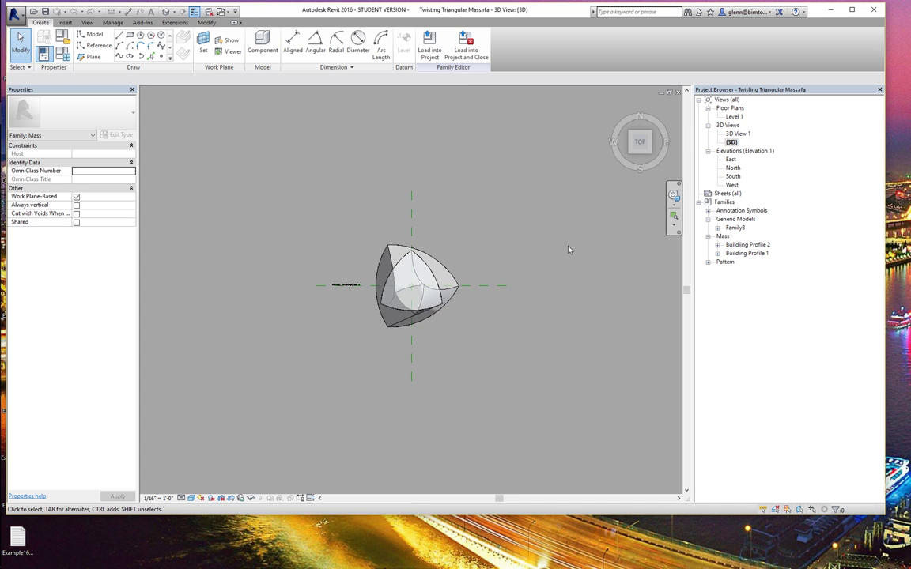
pyautogui.click(650, 155)
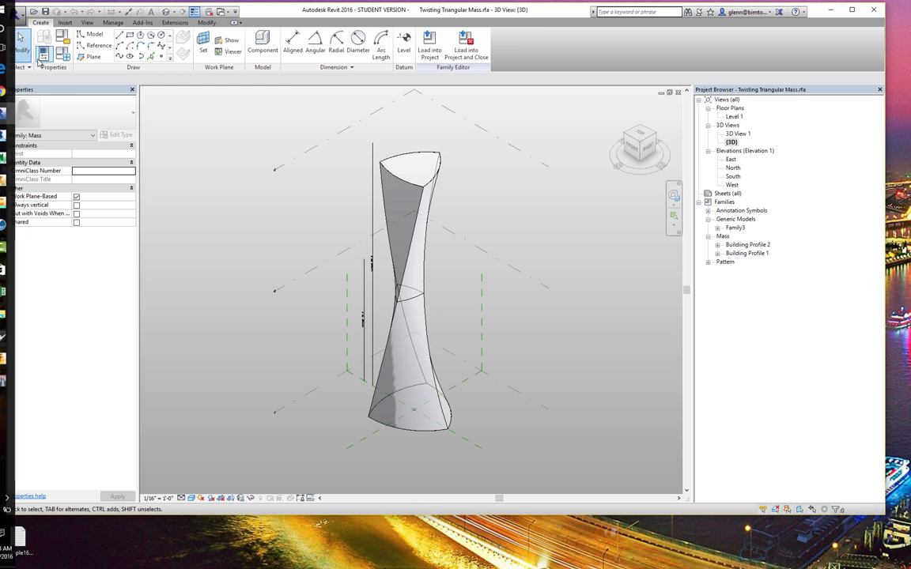
pyautogui.click(415, 156)
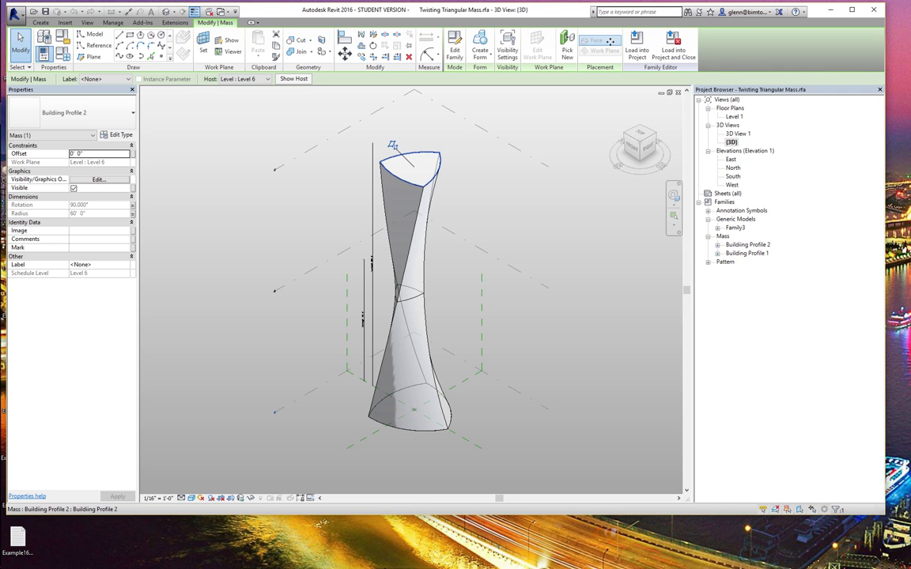
pyautogui.click(460, 47)
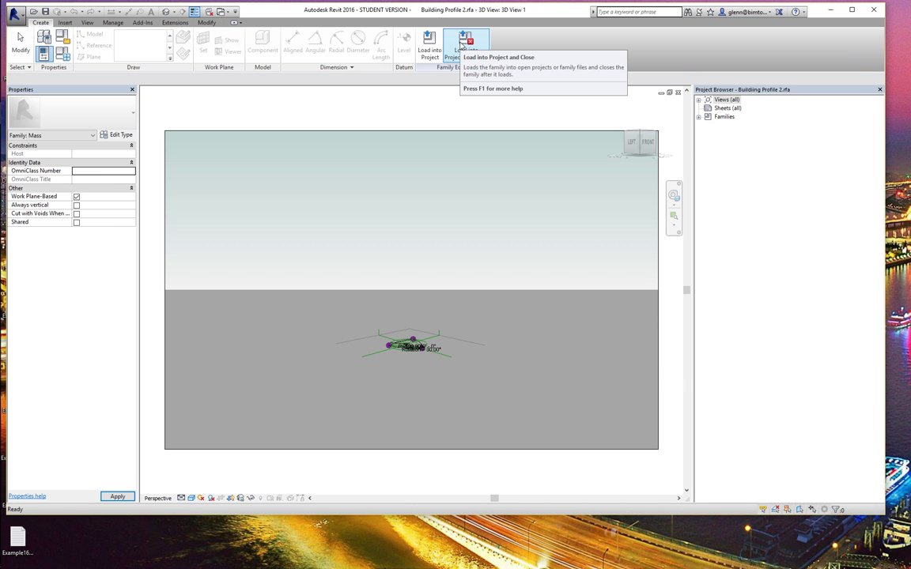
# - Examine the profile's triangular geometry and its radius and rotation dimensions up close in the Level 1 floor plan
pyautogui.click(701, 100)
pyautogui.click(707, 109)
pyautogui.click(734, 117)
pyautogui.doubleClick(733, 117)
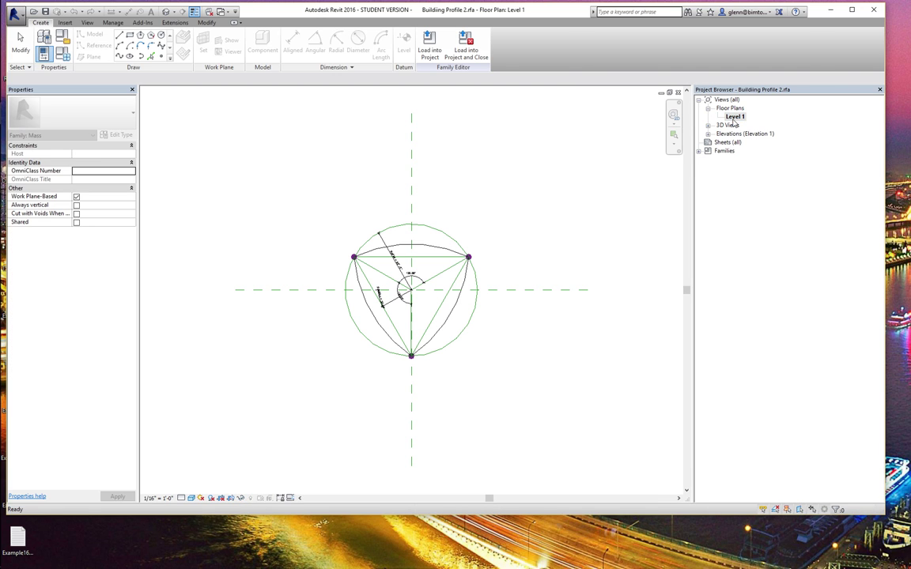
pyautogui.click(673, 134)
pyautogui.moveTo(326, 202); pyautogui.dragTo(496, 386)
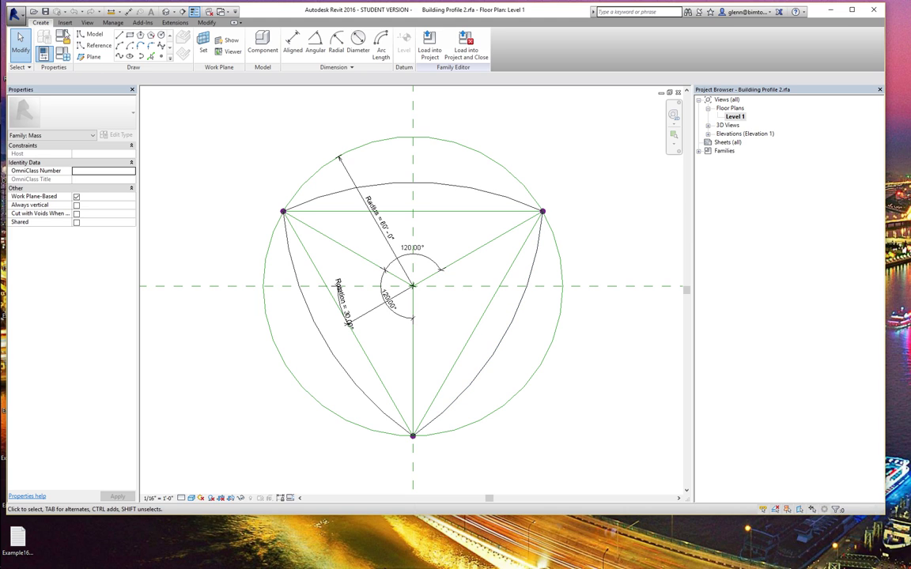
# - Open Parametric Tower Shape - Freedom Tower.rfa from the Example 17.2 folder and show the tower in the default 3D view
pyautogui.click(34, 12)
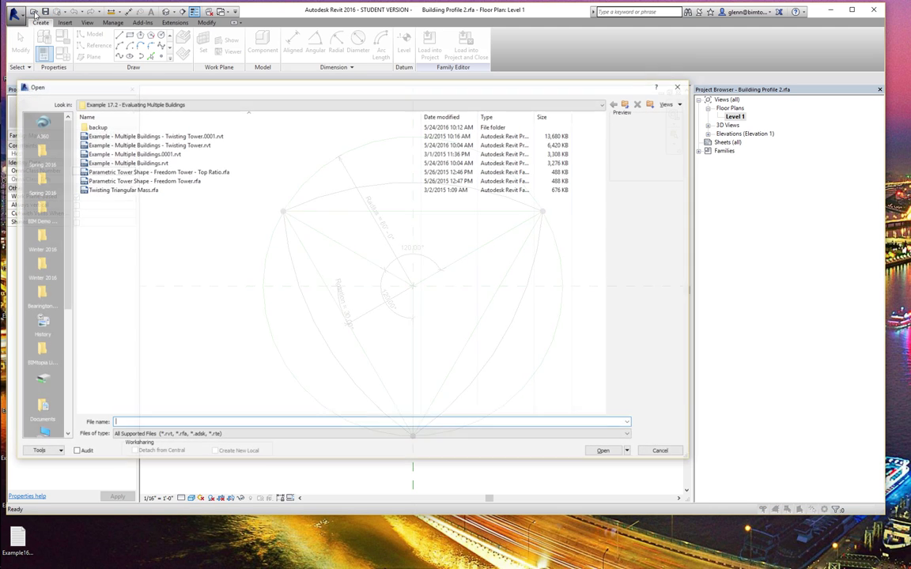
pyautogui.click(155, 181)
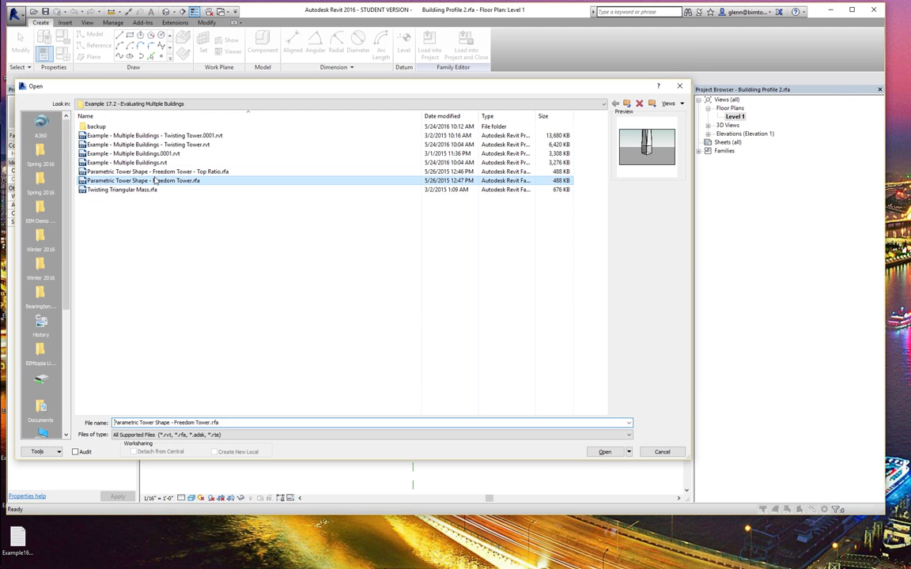
pyautogui.click(605, 452)
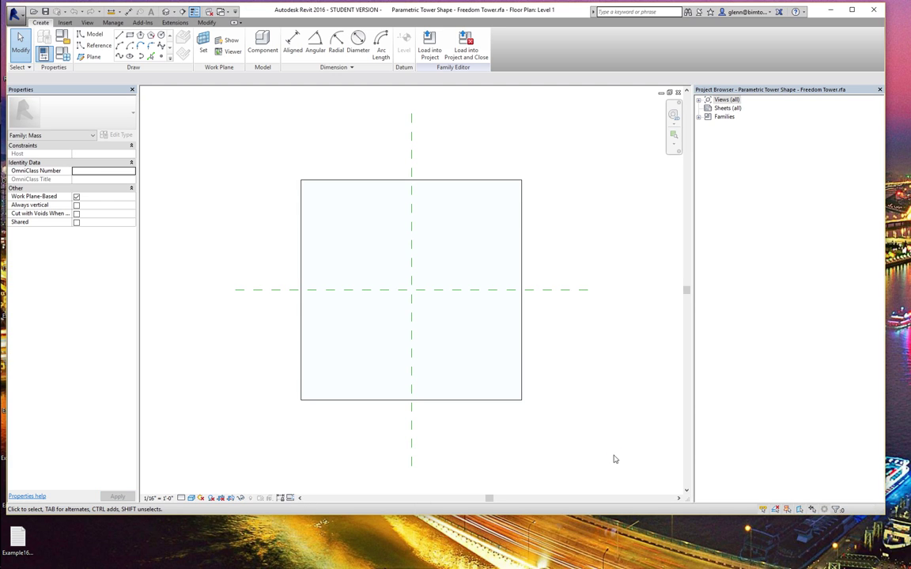
pyautogui.click(166, 13)
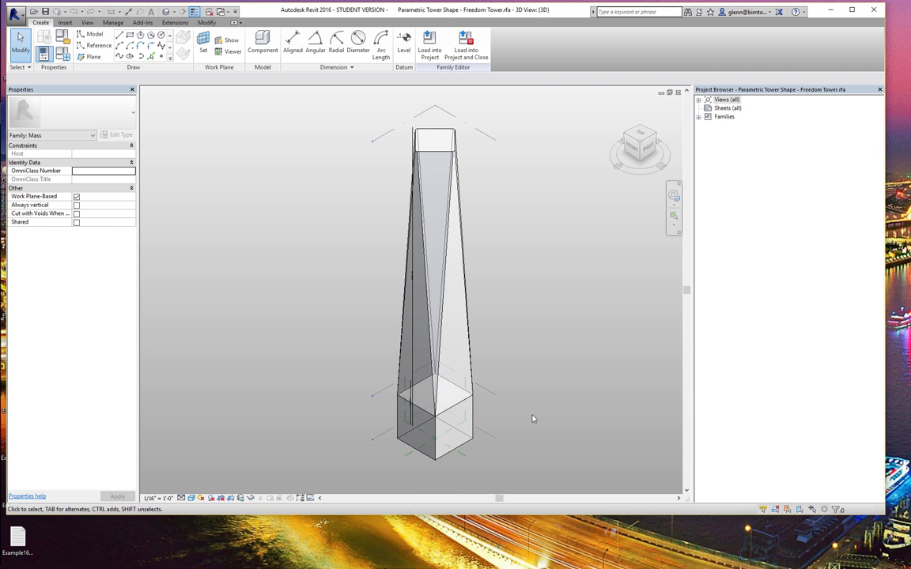
# - Open the tower's top octagonal profile family for editing and examine its parameters in the Ref. Level floor plan
pyautogui.click(429, 154)
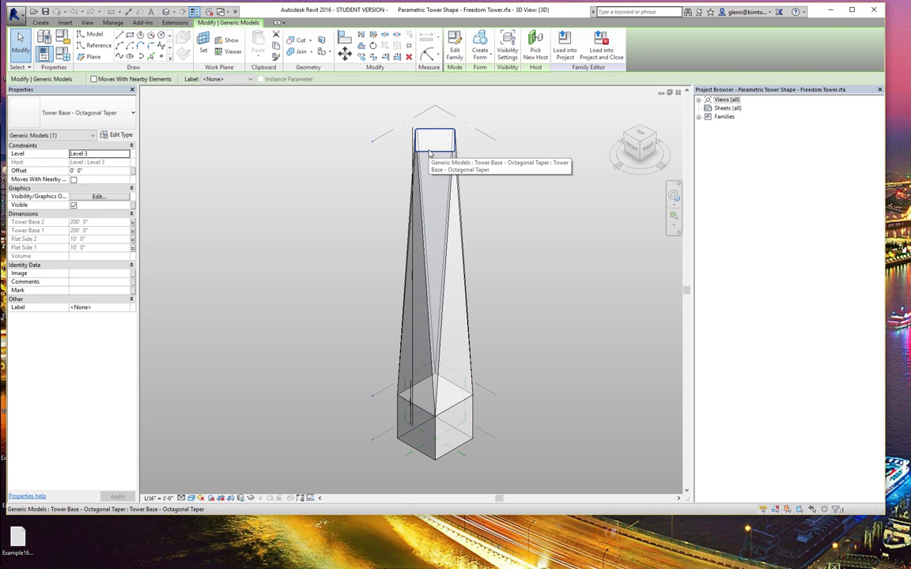
pyautogui.click(456, 56)
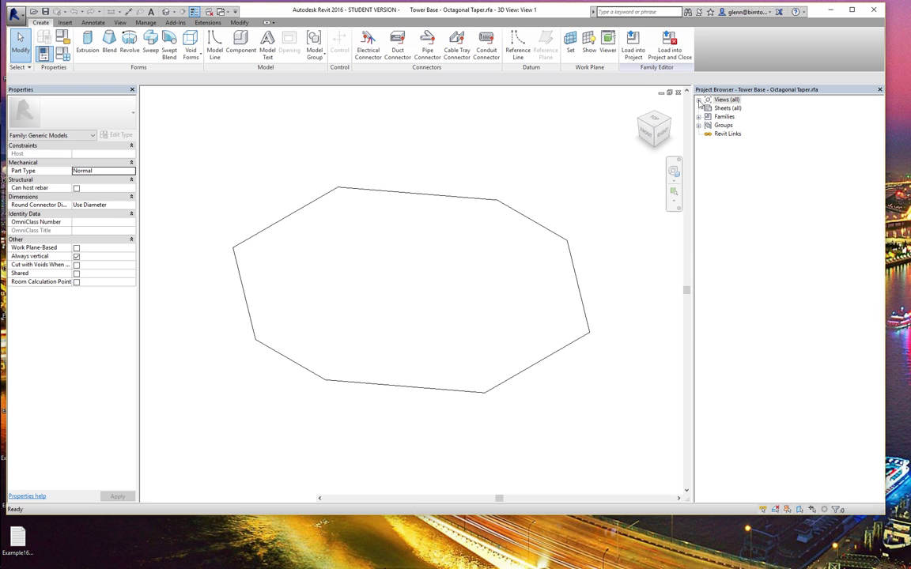
pyautogui.doubleClick(726, 99)
pyautogui.doubleClick(715, 109)
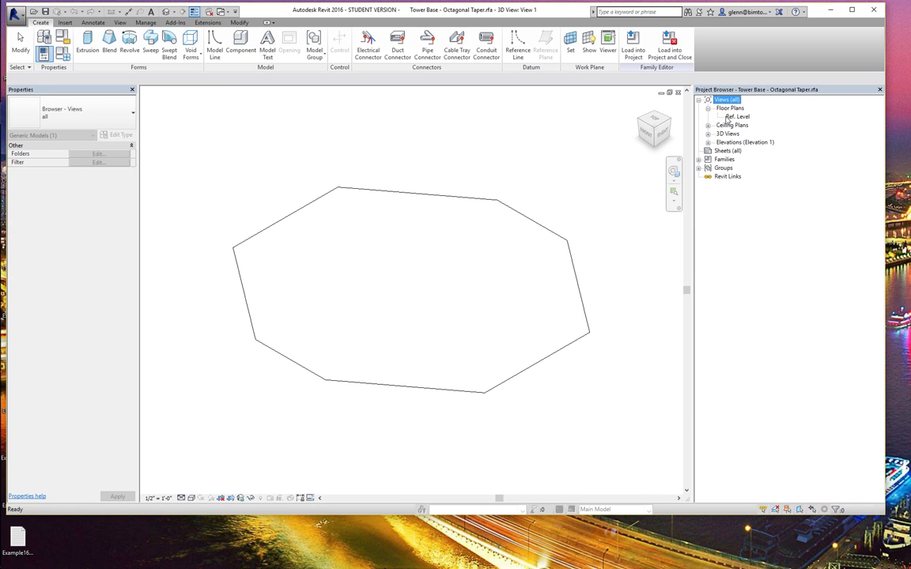
pyautogui.click(728, 117)
pyautogui.doubleClick(725, 117)
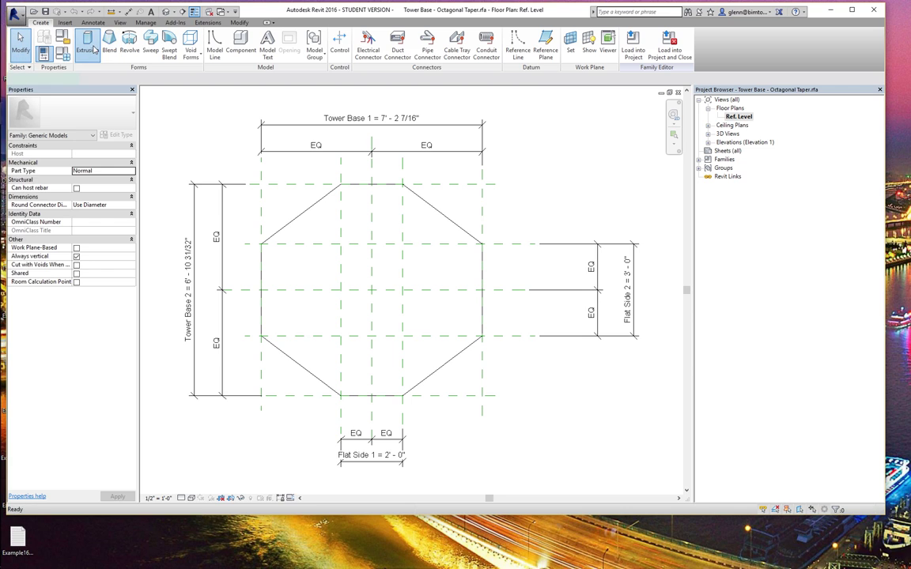
# - Start an extrusion in the octagonal profile family, and close the family without saving changes
pyautogui.click(91, 45)
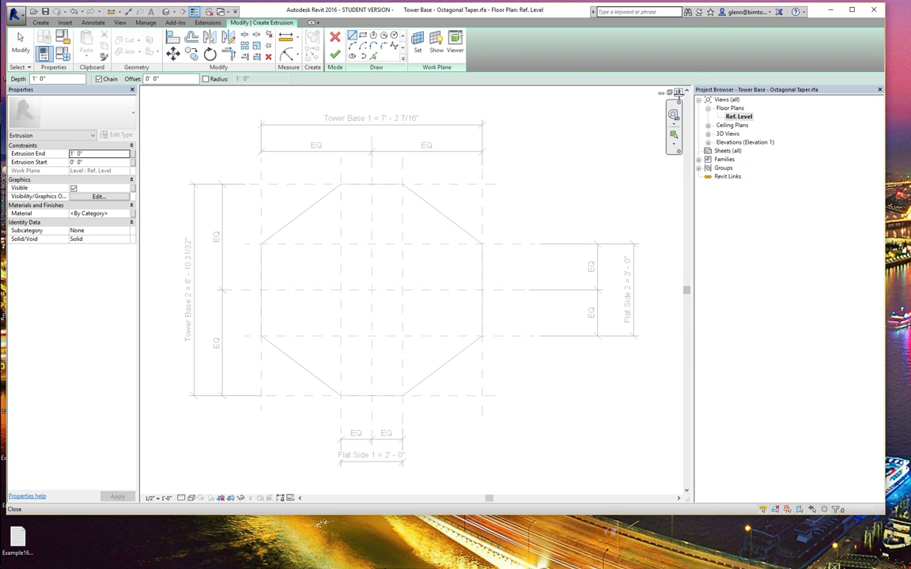
pyautogui.click(678, 94)
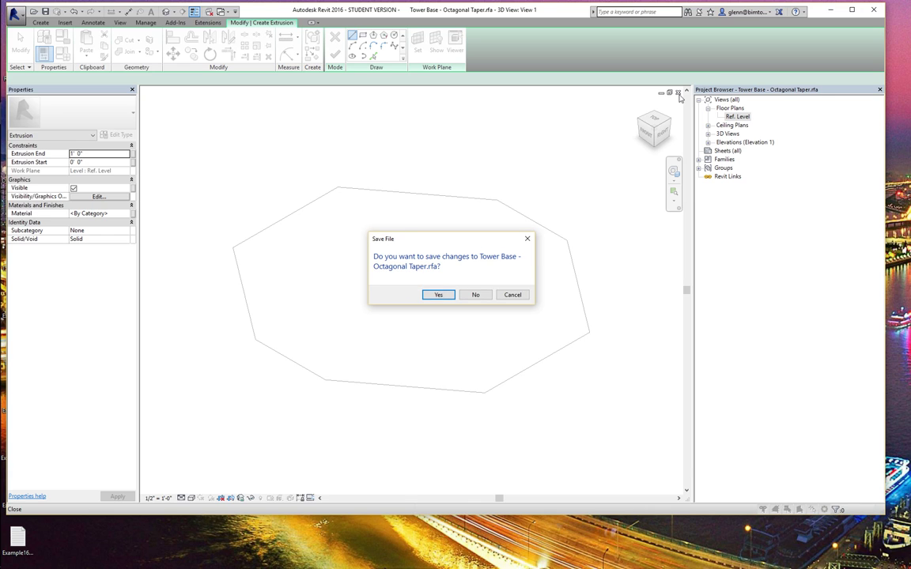
pyautogui.click(478, 296)
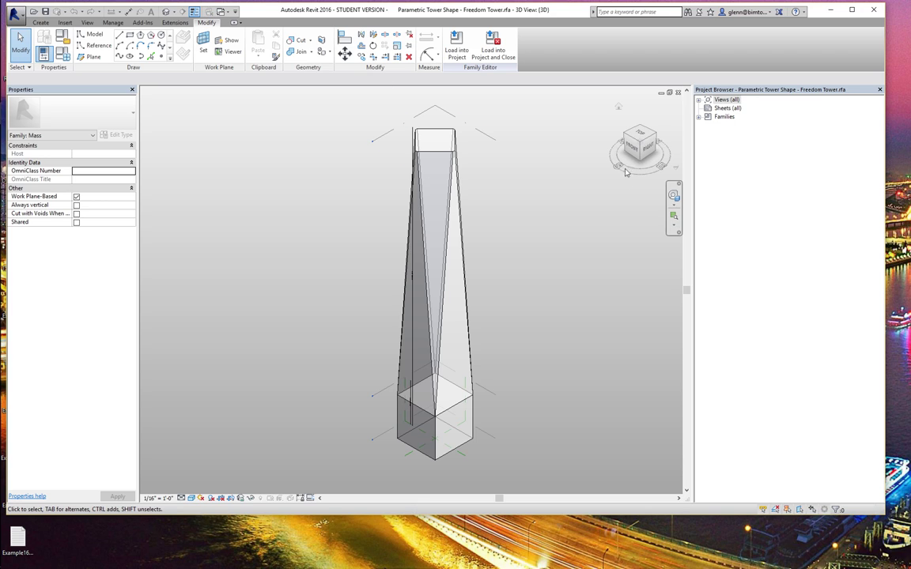
# - Close the Freedom Tower, Building Profile 2 and Twisting Triangular Mass families, and close Family1 without saving changes
pyautogui.click(678, 94)
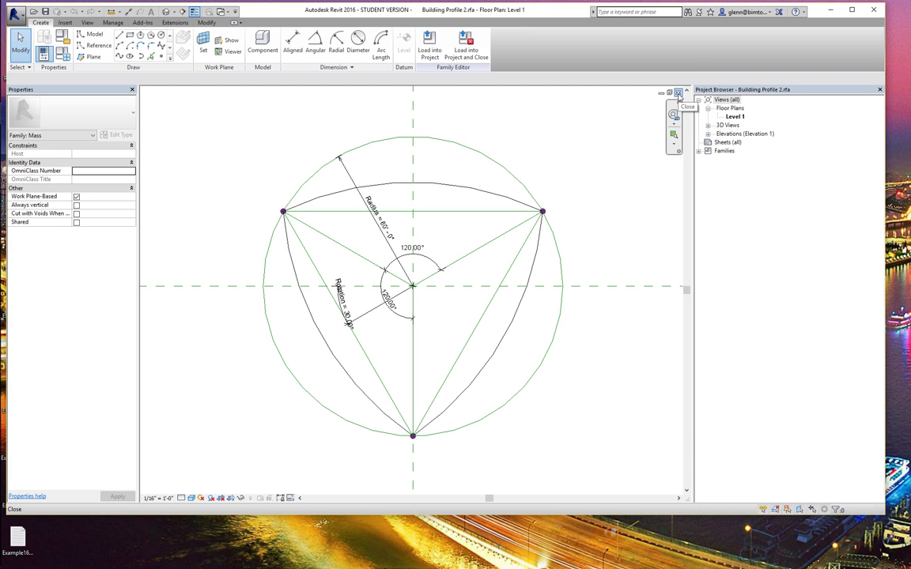
pyautogui.click(679, 94)
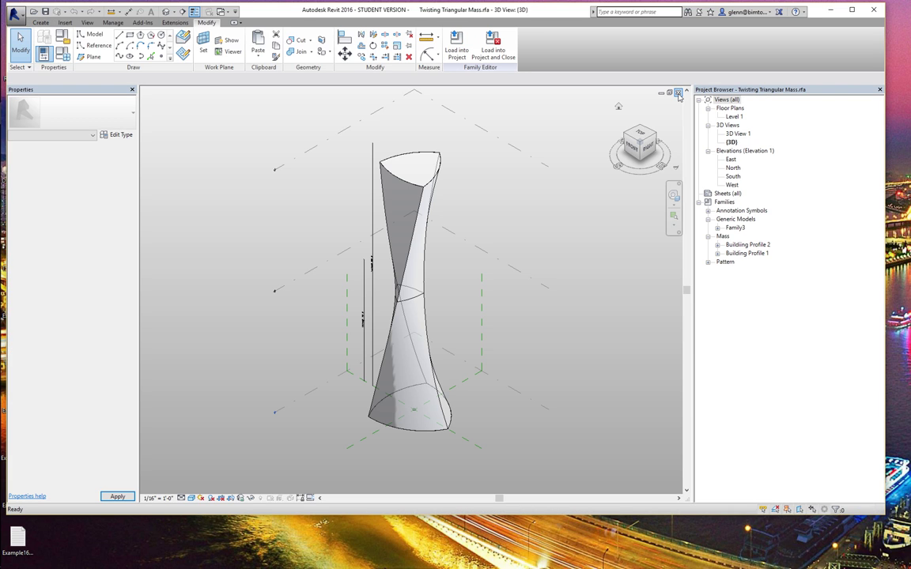
pyautogui.click(679, 94)
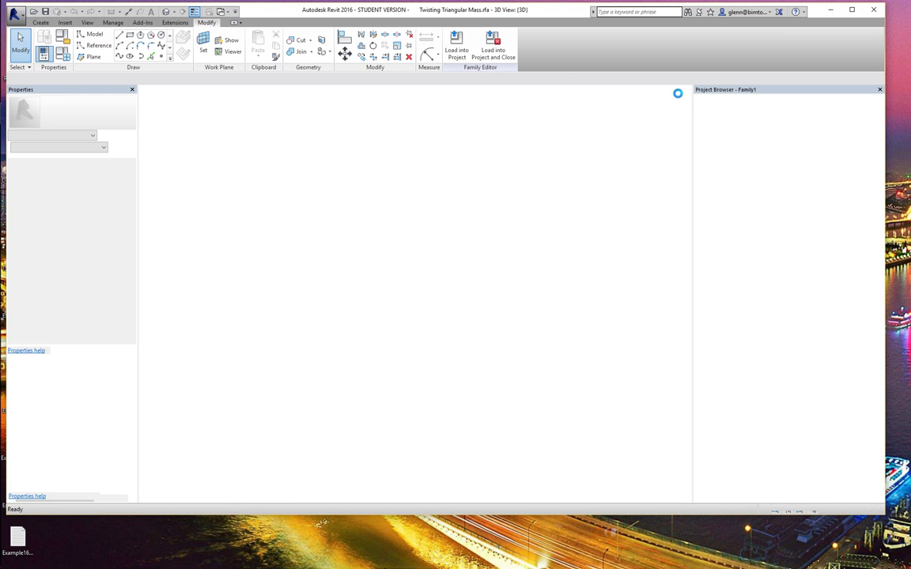
pyautogui.click(678, 93)
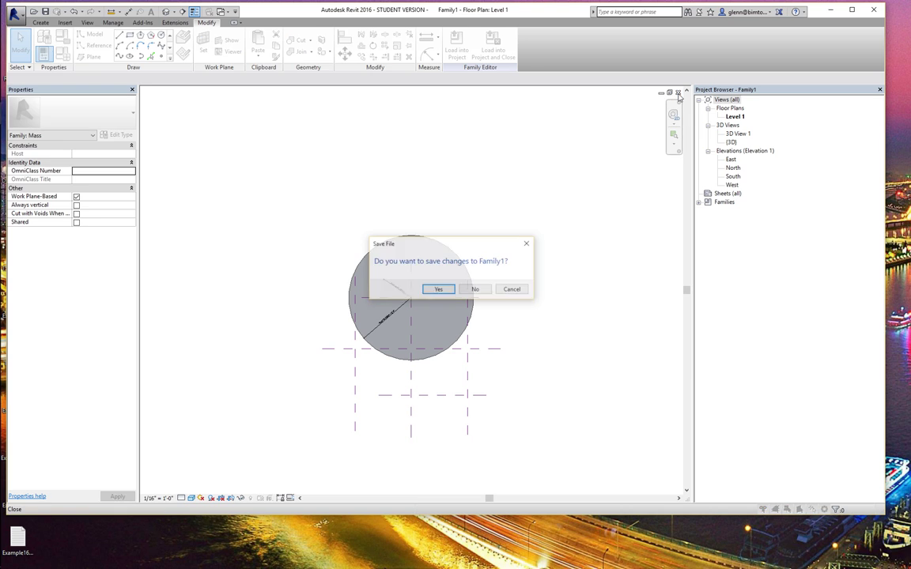
pyautogui.click(474, 290)
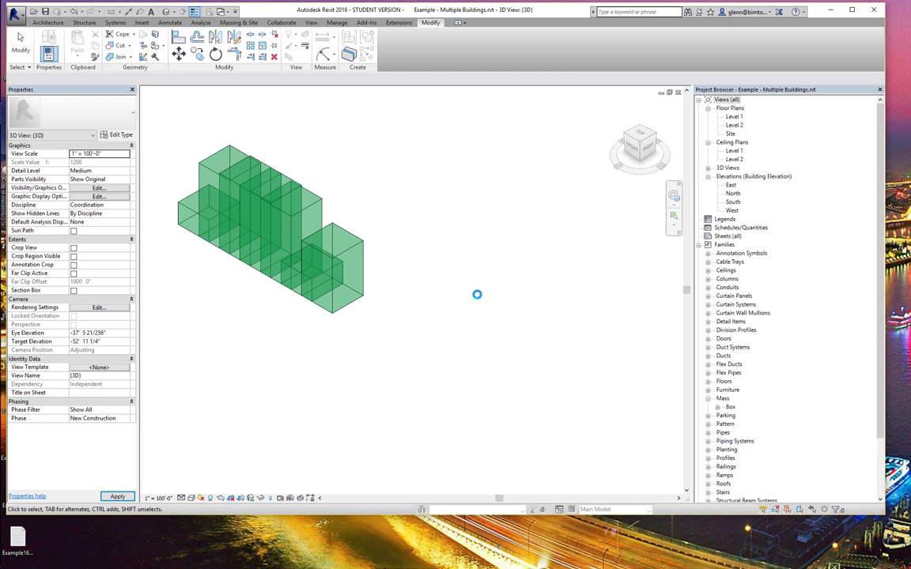
# - Select the end box mass to view its properties, and open the project Example - Multiple Buildings - Twisting Tower.rvt
pyautogui.click(362, 249)
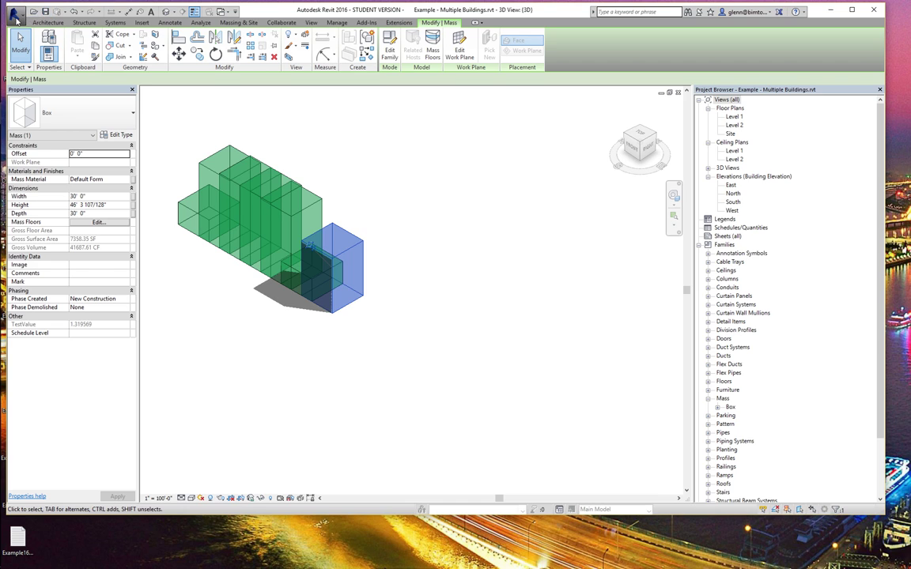
pyautogui.click(15, 16)
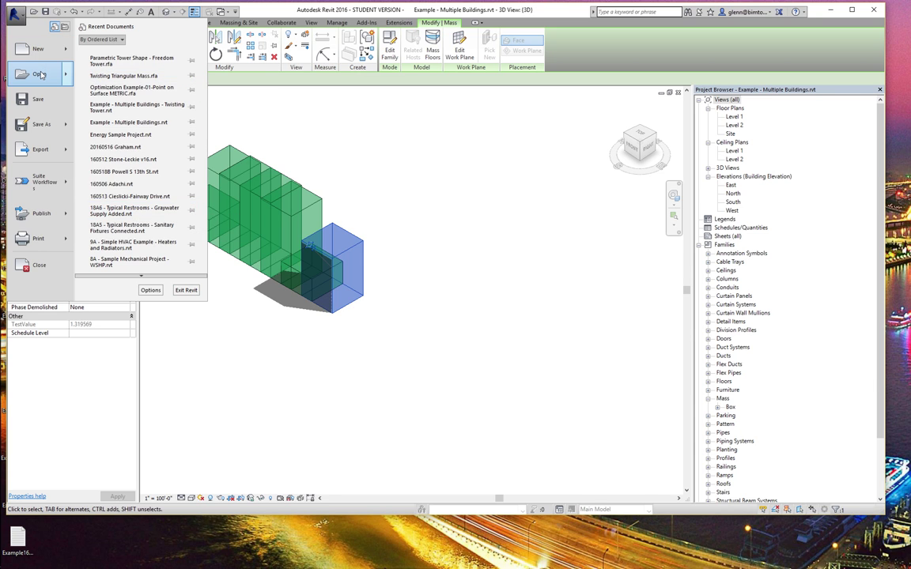
pyautogui.press('Escape')
pyautogui.hotkey('ctrl', 'o')
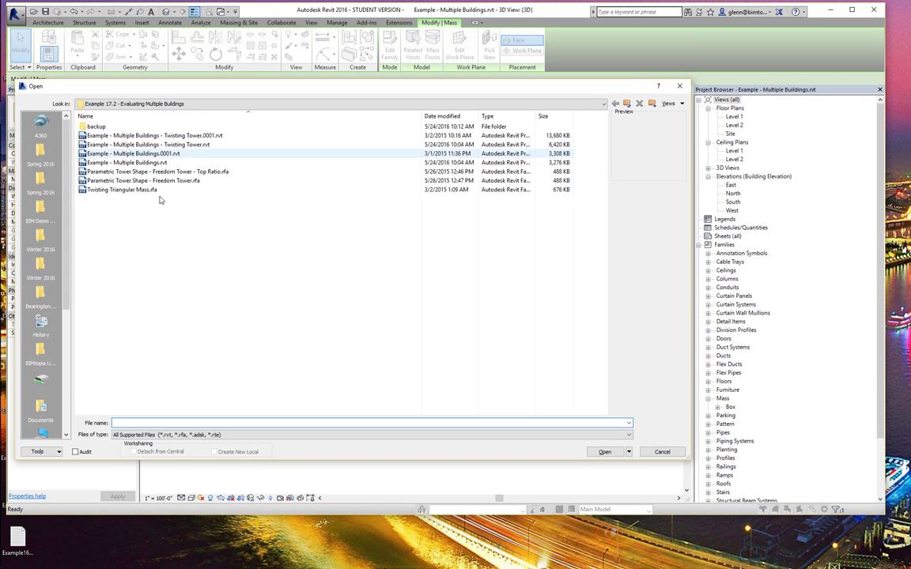
pyautogui.click(178, 146)
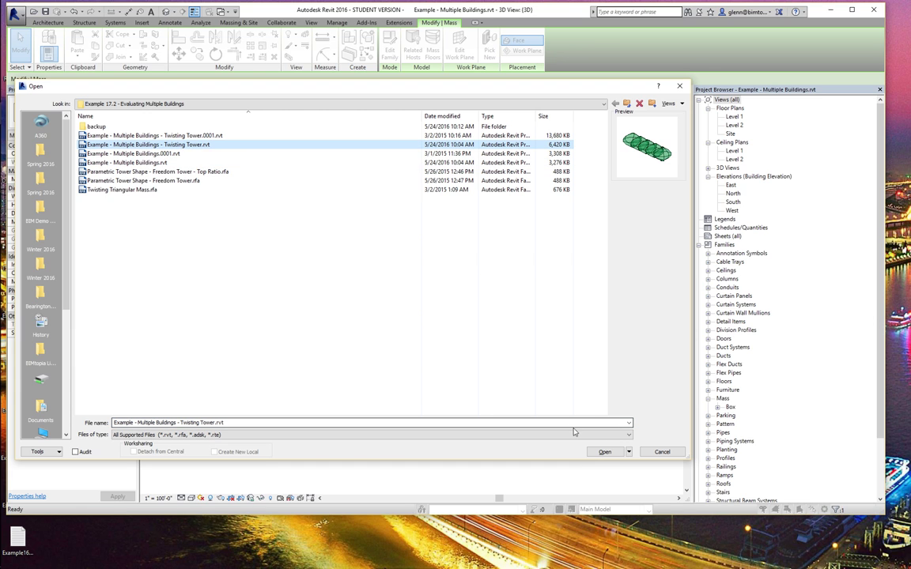
pyautogui.click(603, 453)
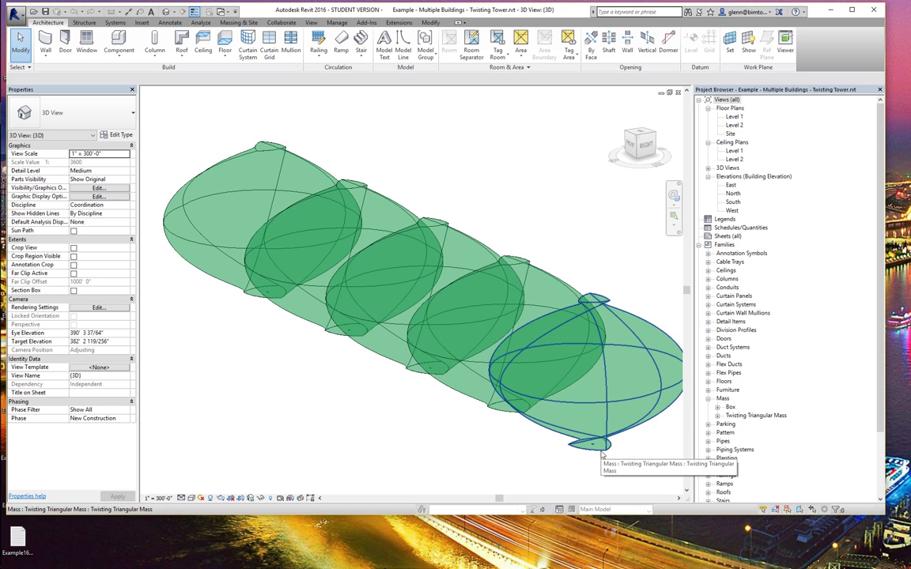
# - Set the Mid Radius of the first twisting triangular mass in the row to 100 feet
pyautogui.click(178, 241)
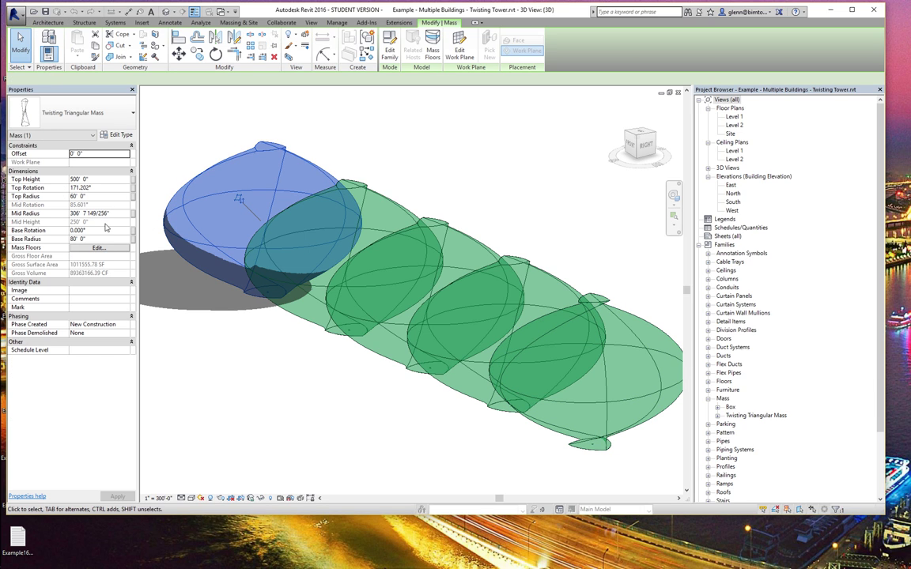
pyautogui.click(119, 216)
pyautogui.doubleClick(119, 216)
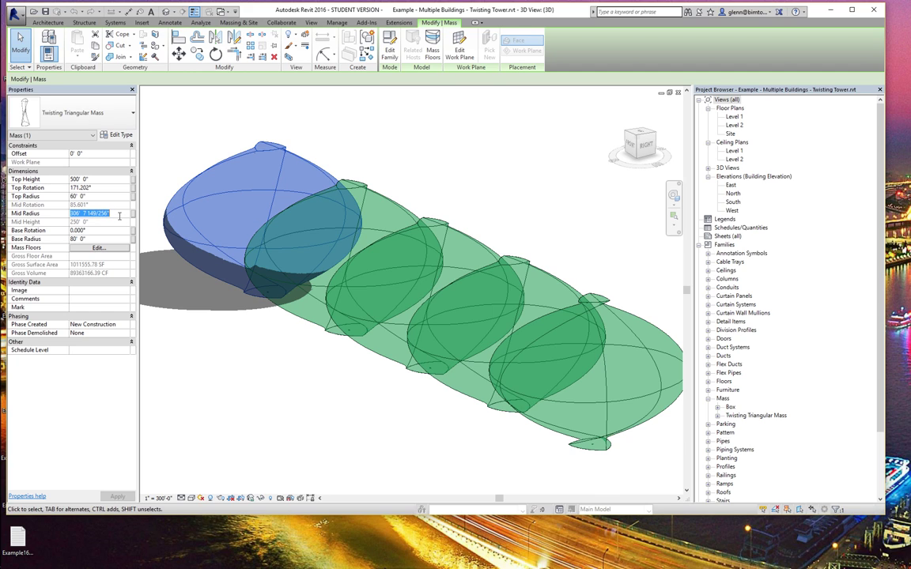
pyautogui.write('100')
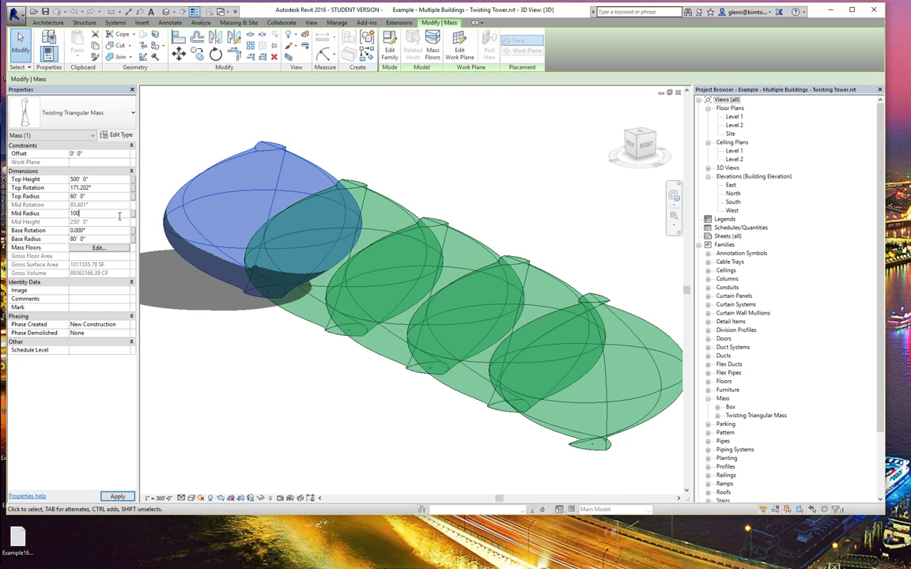
pyautogui.press('Return')
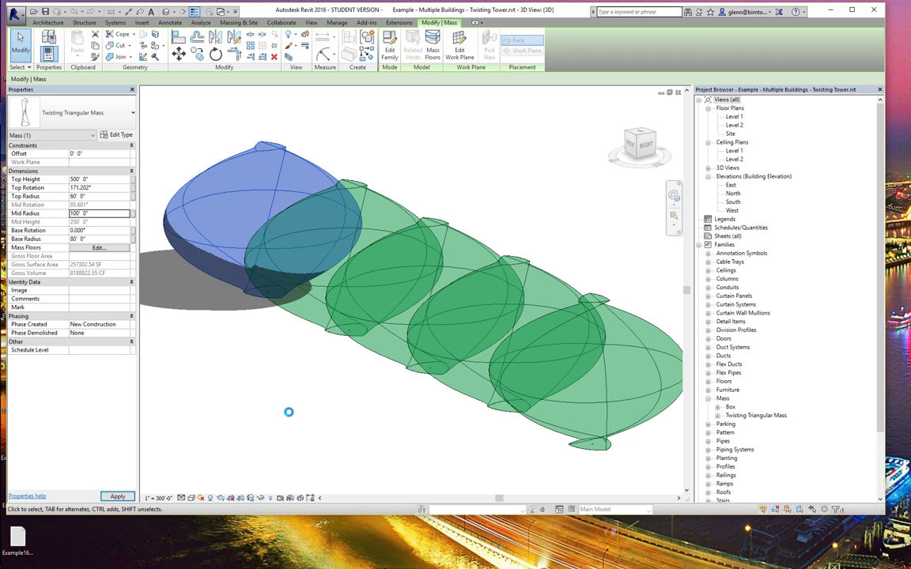
pyautogui.click(289, 415)
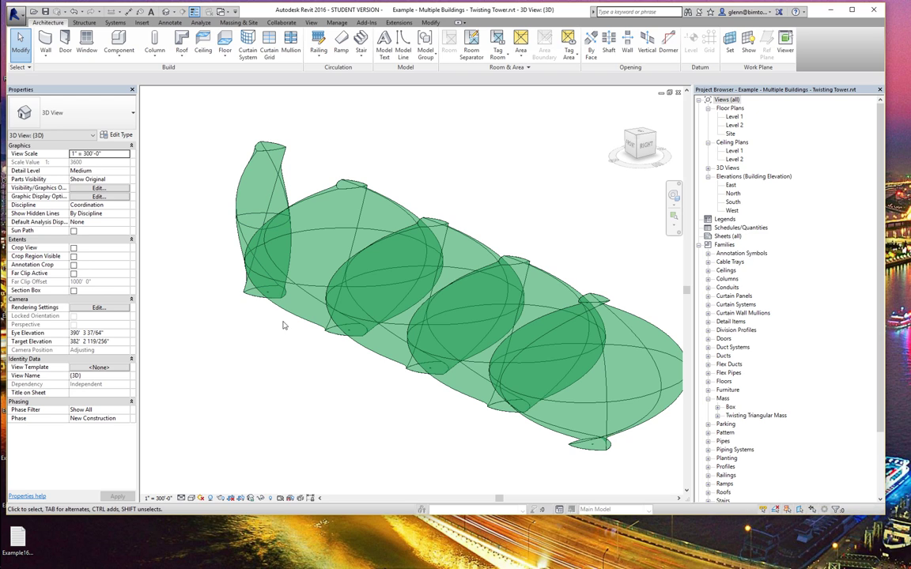
# - Launch Dynamo 1.0 for the twisting tower project and switch to the Mac desktop
pyautogui.click(368, 24)
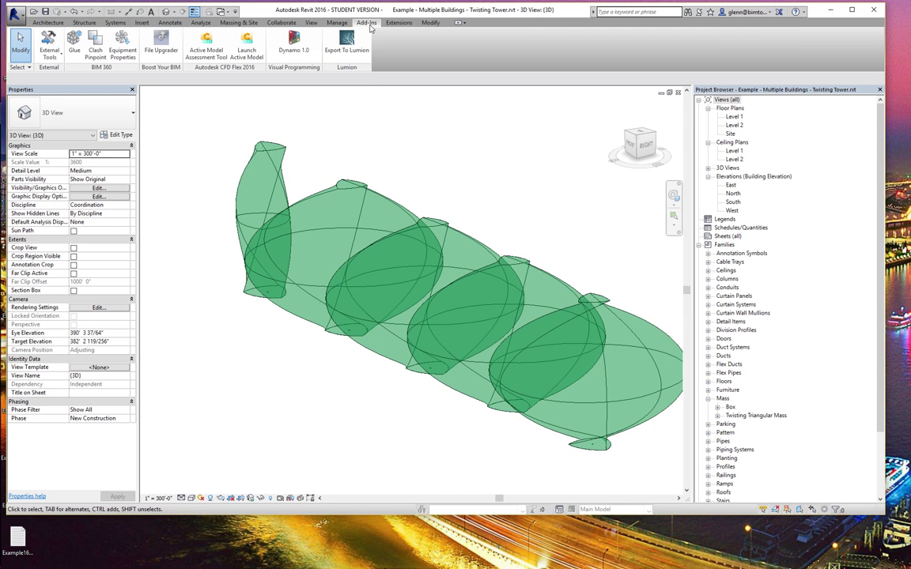
pyautogui.click(293, 49)
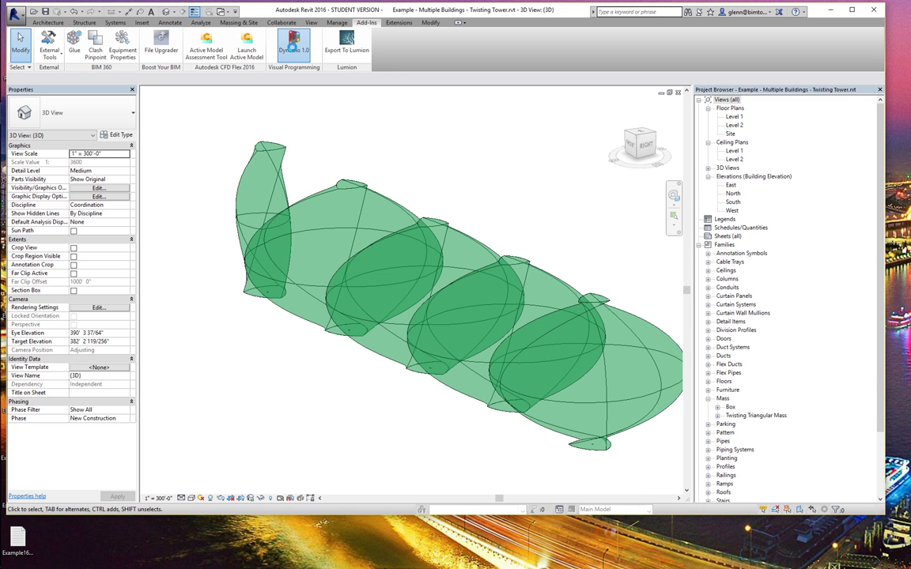
pyautogui.hotkey('ctrl', 'Left')
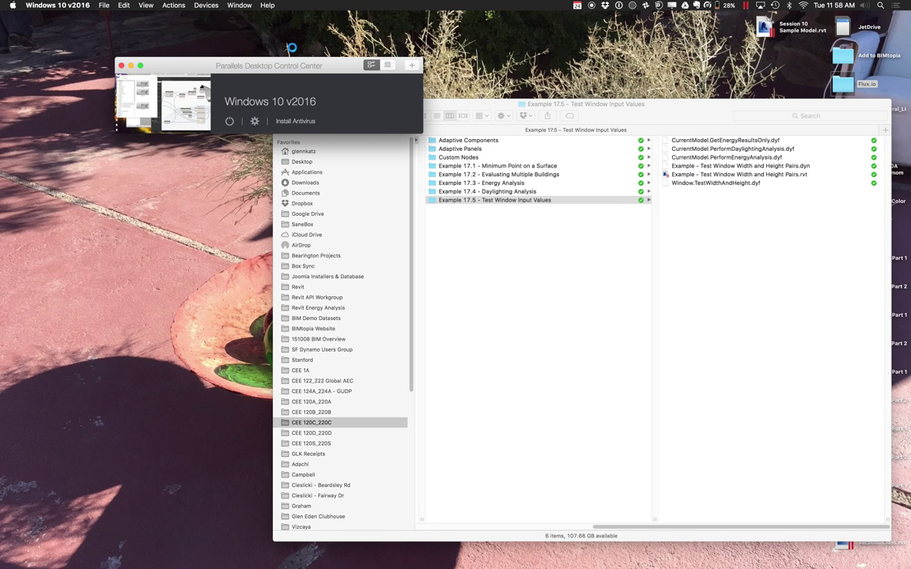
# - Switch to the Mindomo map, select the topic "2B - Evaluate 1 Input - Fitness 1 = Gross Volume", and return to the Dynamo start page
pyautogui.click(268, 546)
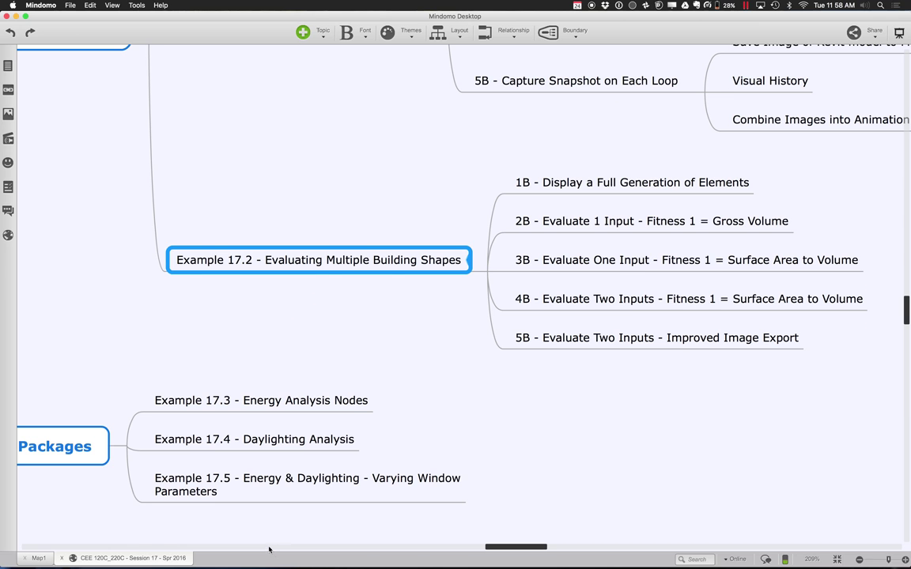
pyautogui.click(644, 221)
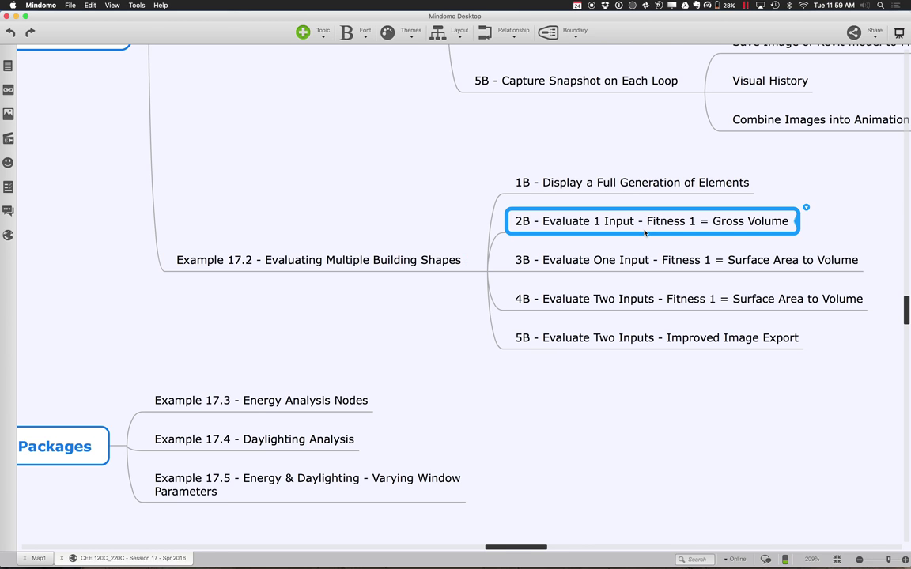
pyautogui.hscroll(5, 644, 232)
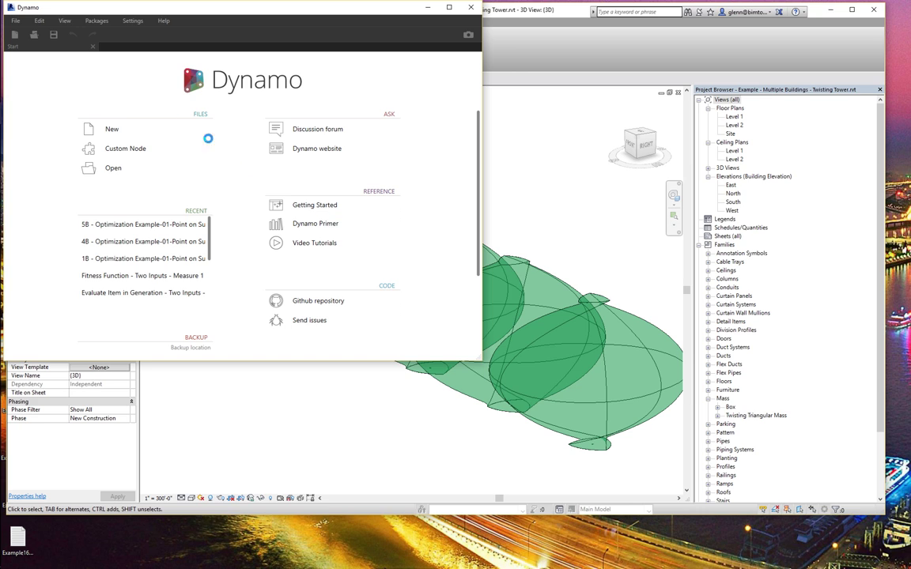
pyautogui.click(108, 171)
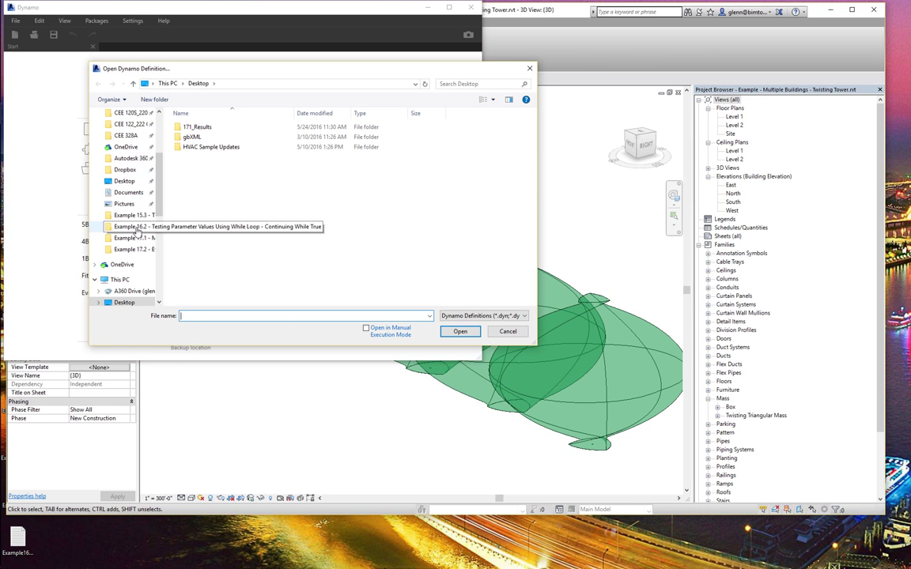
pyautogui.scroll(4, 146, 134)
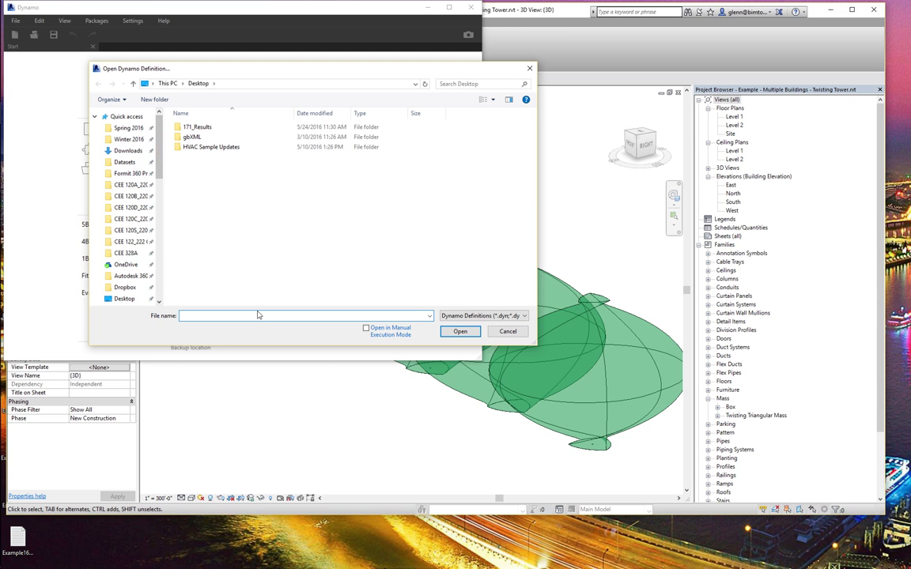
pyautogui.click(501, 336)
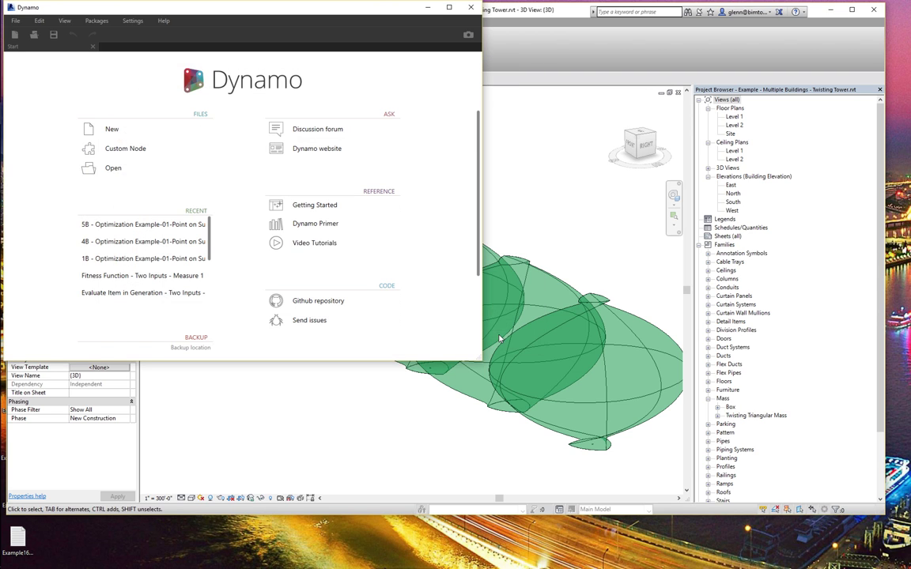
# - Choose "1B - Multiple Buildings - Display Full Generation of Elements.dyn" for opening from Spring 2016, Session 17, Session 17 - Dynamo Examples, Example 17.2
pyautogui.click(114, 170)
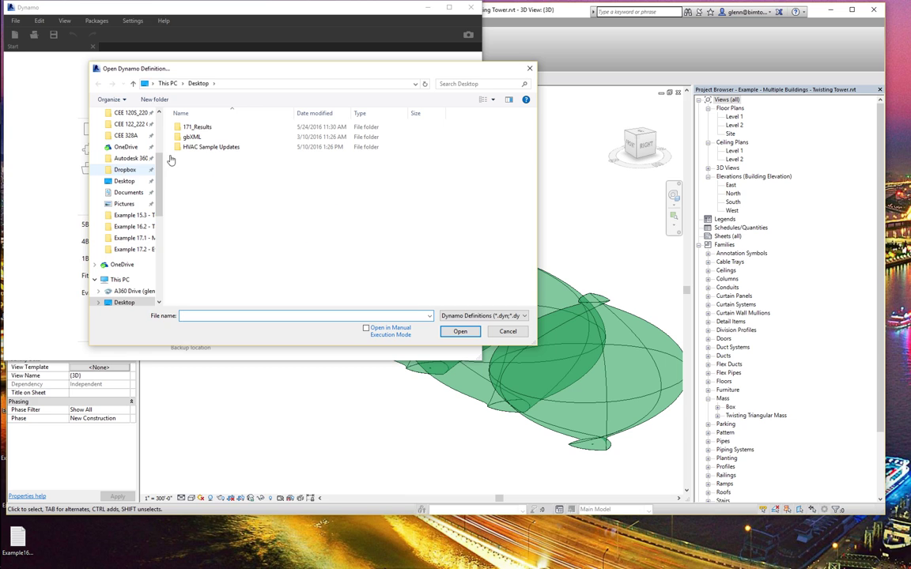
pyautogui.moveTo(159, 162); pyautogui.dragTo(155, 107)
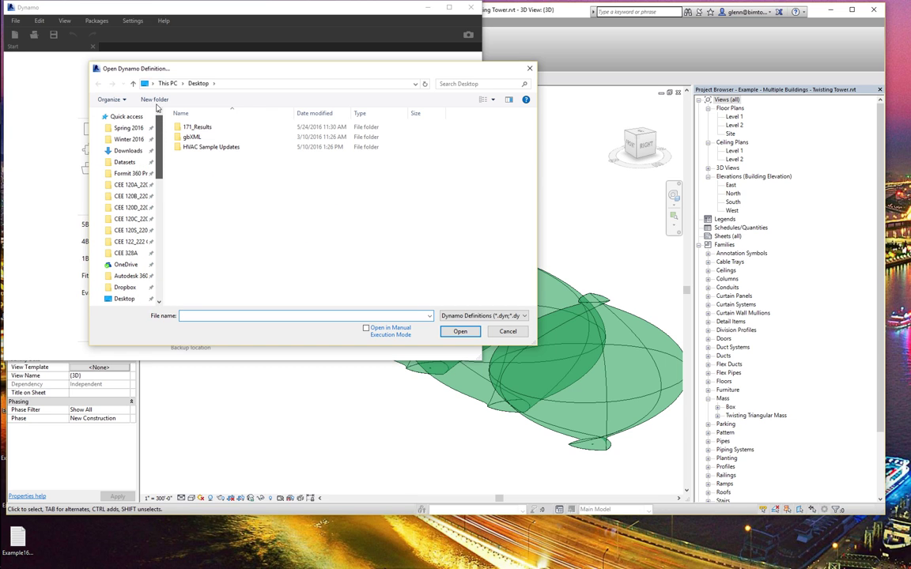
pyautogui.click(129, 128)
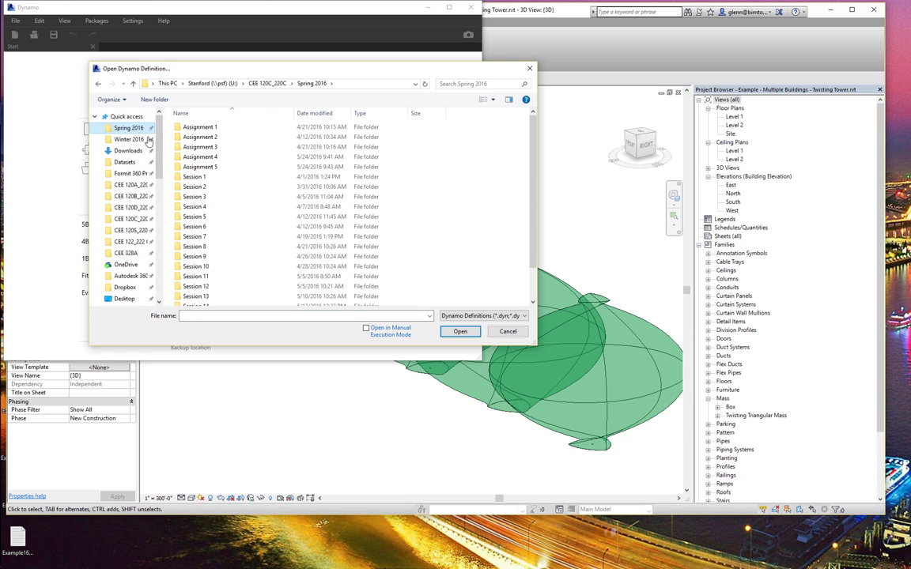
pyautogui.scroll(-2, 531, 291)
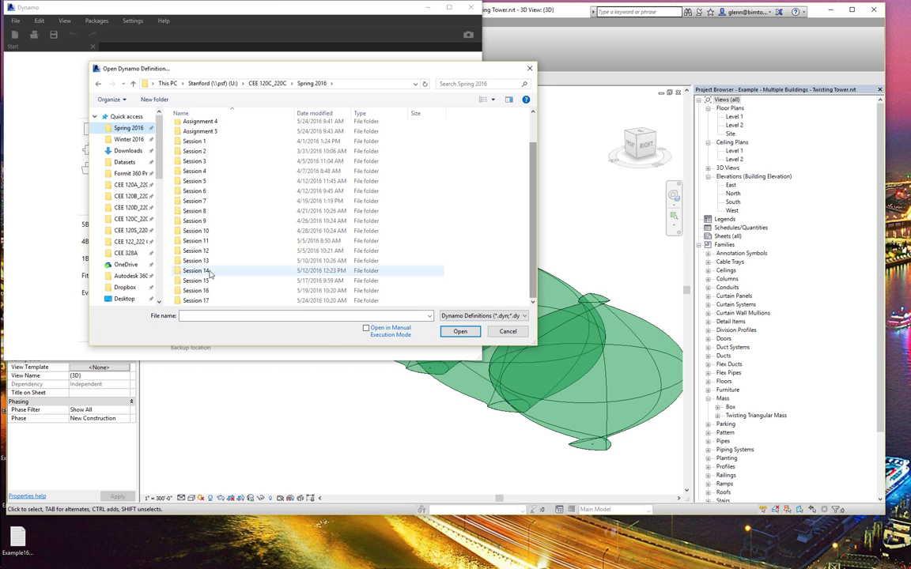
pyautogui.doubleClick(207, 301)
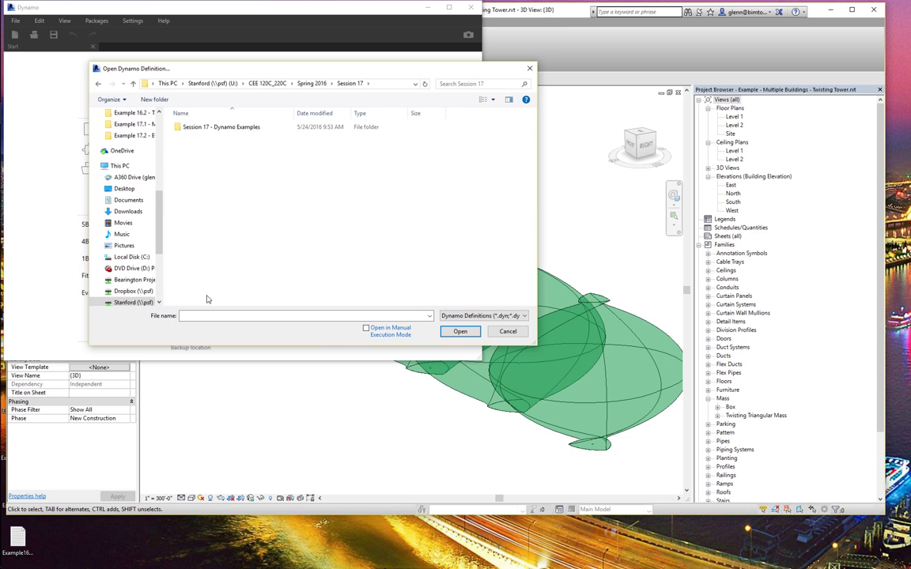
pyautogui.doubleClick(237, 127)
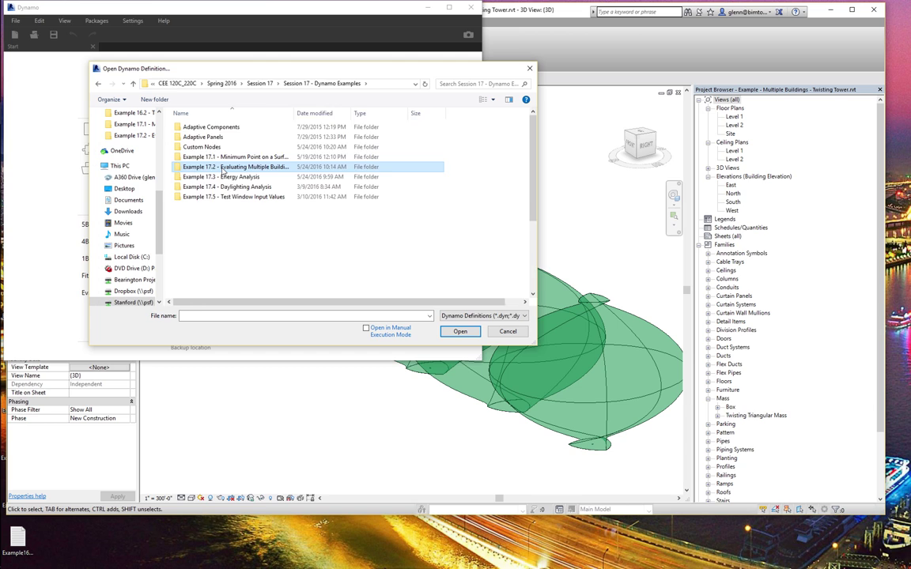
pyautogui.doubleClick(230, 167)
pyautogui.click(227, 138)
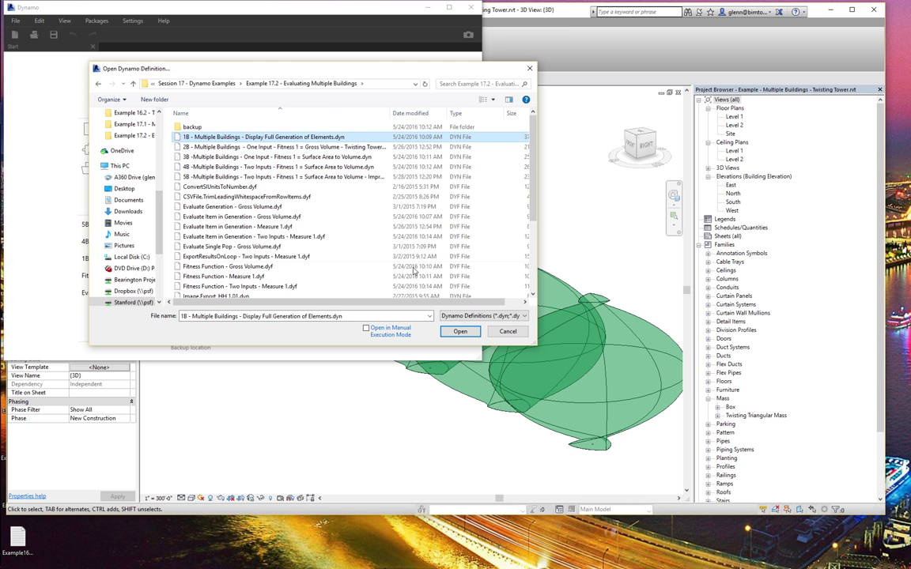
# - Open the "1B - Multiple Buildings - Display Full Generation of Elements.dyn" definition and enlarge the Dynamo window
pyautogui.click(454, 332)
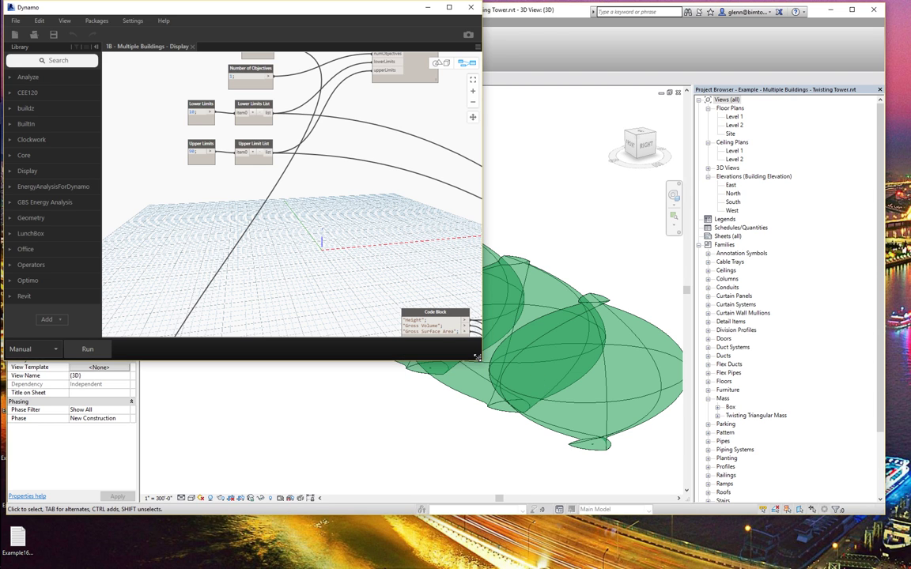
pyautogui.moveTo(476, 357); pyautogui.dragTo(768, 485)
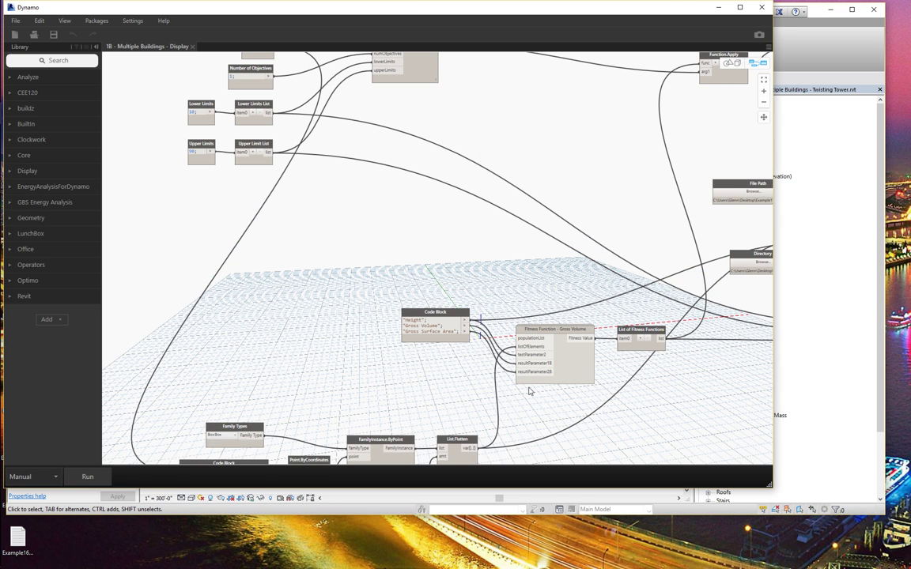
# - Examine the graph's population and limit inputs, fitness and loop nodes, and the family types available for the building instances
pyautogui.moveTo(452, 288); pyautogui.dragTo(356, 312, button='middle')
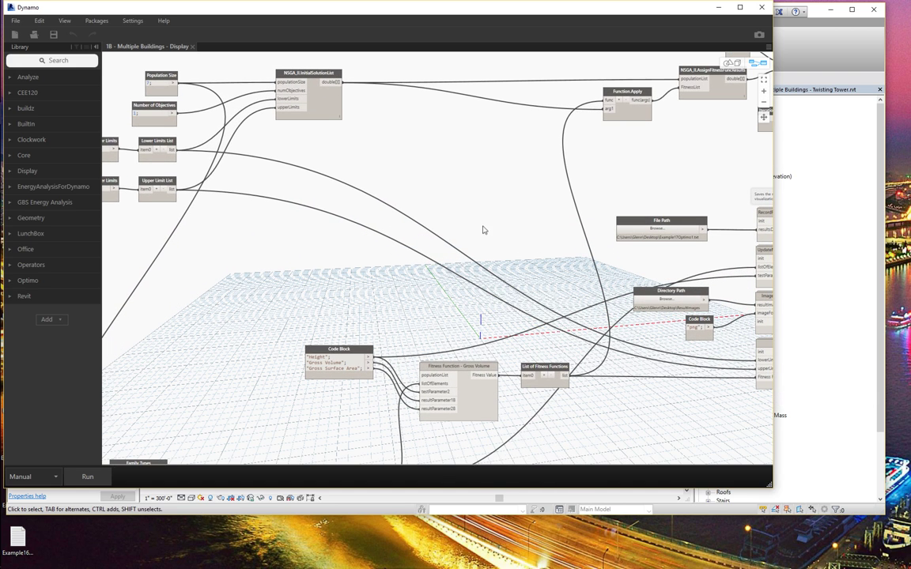
pyautogui.moveTo(441, 200); pyautogui.dragTo(352, 257, button='middle')
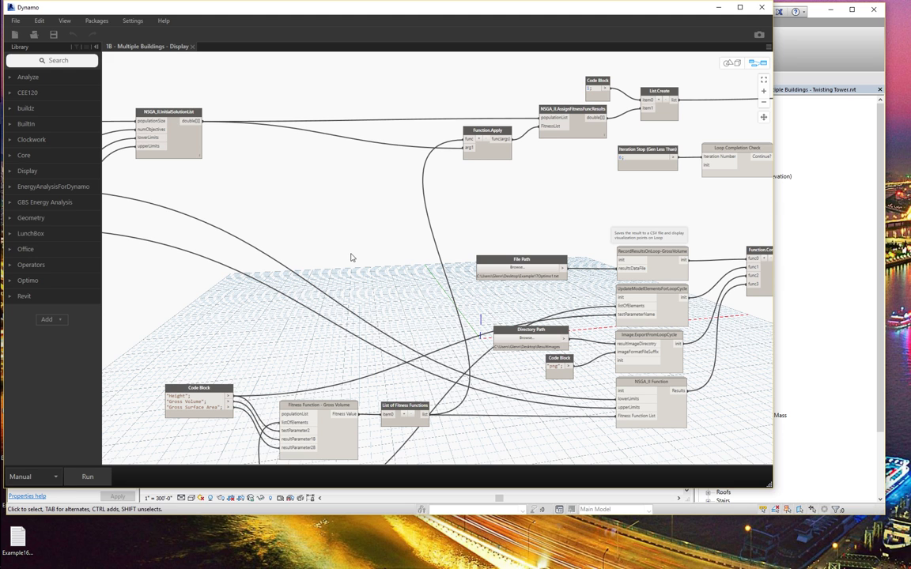
pyautogui.moveTo(198, 205); pyautogui.dragTo(455, 147, button='middle')
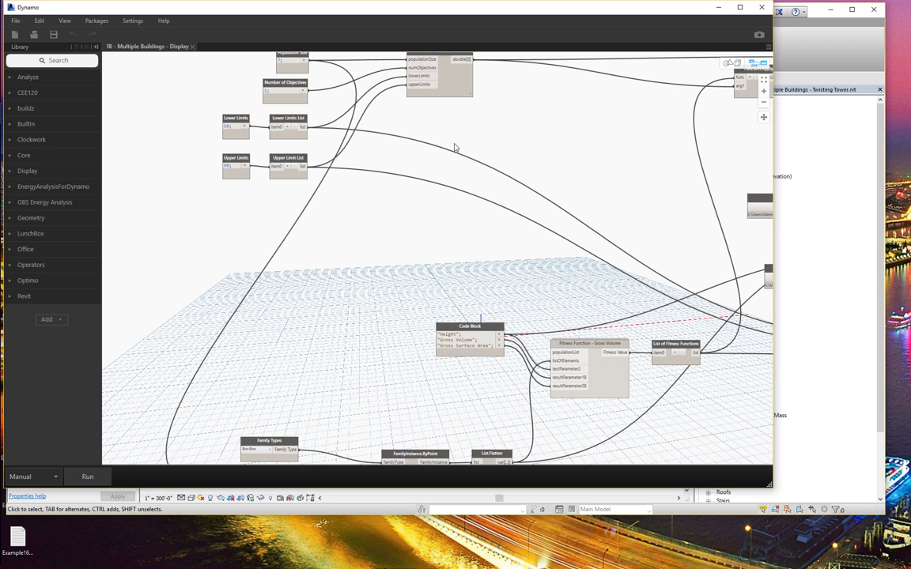
pyautogui.moveTo(399, 242); pyautogui.dragTo(512, 203, button='middle')
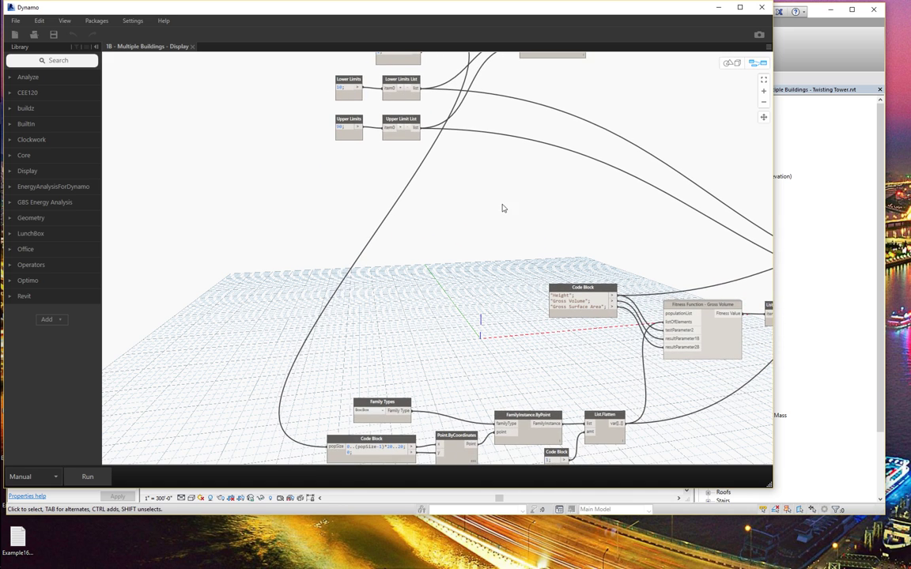
pyautogui.moveTo(399, 278); pyautogui.dragTo(471, 213, button='middle')
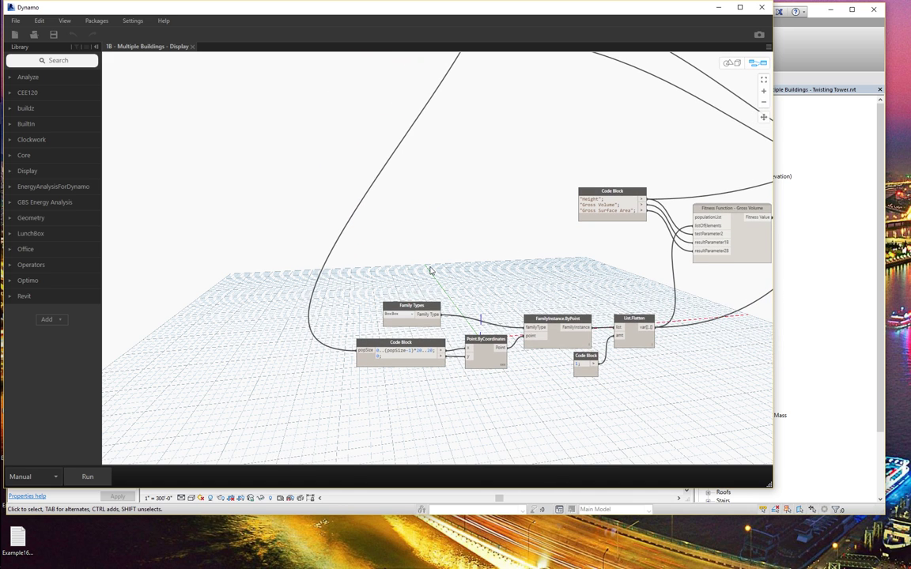
pyautogui.scroll(2, 430, 271)
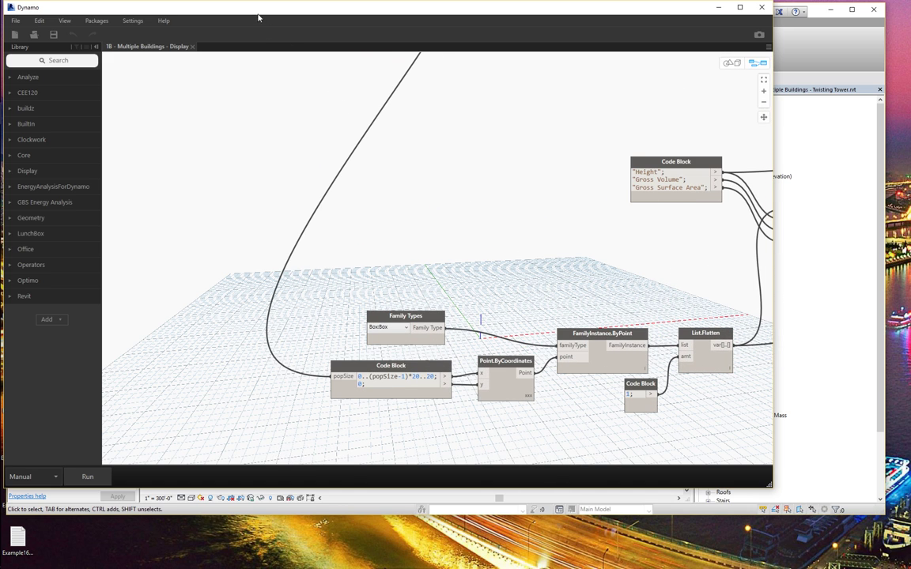
pyautogui.moveTo(255, 12); pyautogui.dragTo(446, 55)
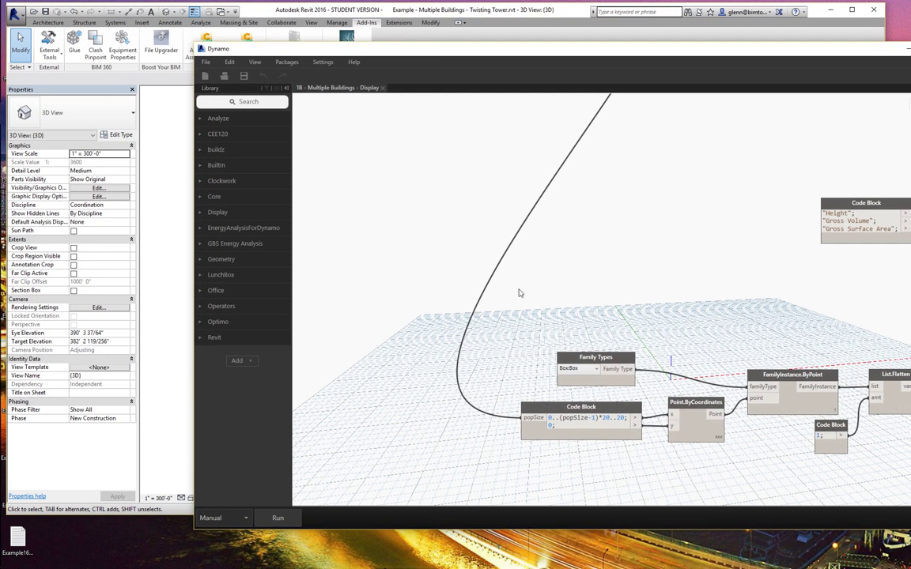
pyautogui.click(598, 370)
pyautogui.click(598, 370)
pyautogui.click(596, 370)
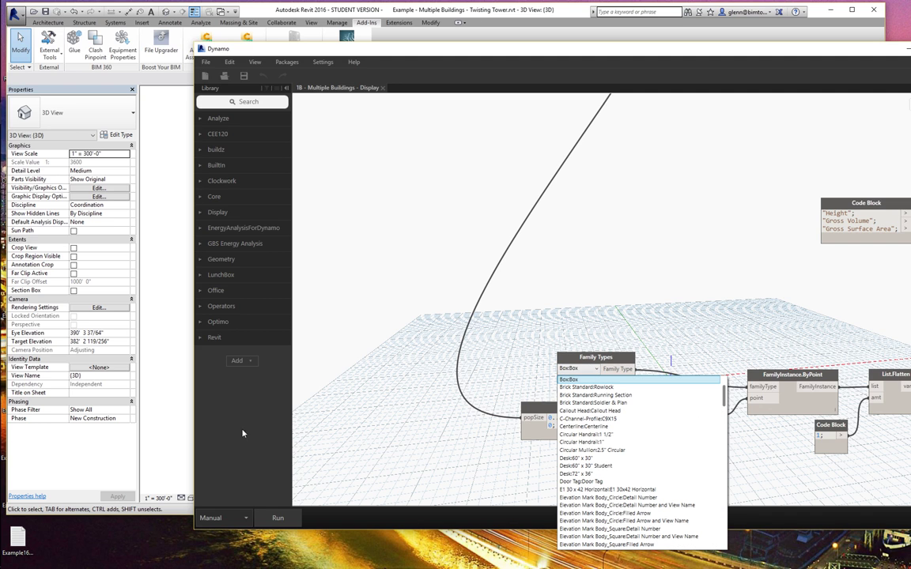
pyautogui.click(141, 393)
# - Switch to Revit and delete all the existing twisting triangular masses from the 3D view
pyautogui.moveTo(328, 57); pyautogui.dragTo(442, 304)
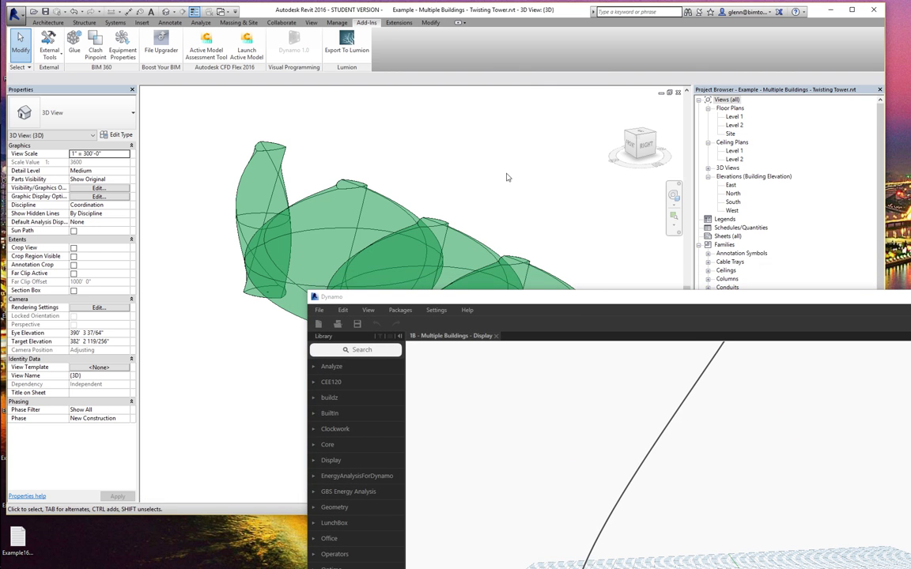
pyautogui.moveTo(760, 301); pyautogui.dragTo(520, 462)
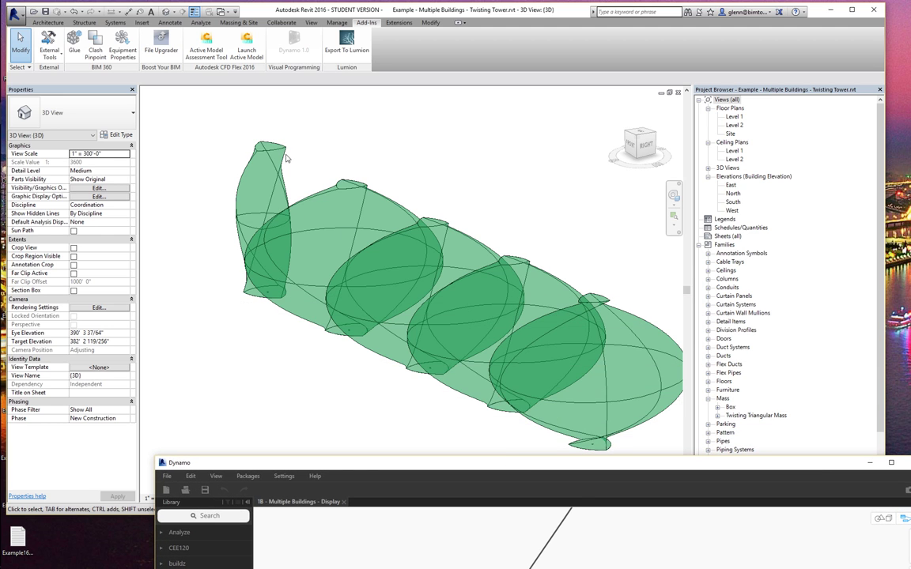
pyautogui.moveTo(201, 113); pyautogui.dragTo(691, 451)
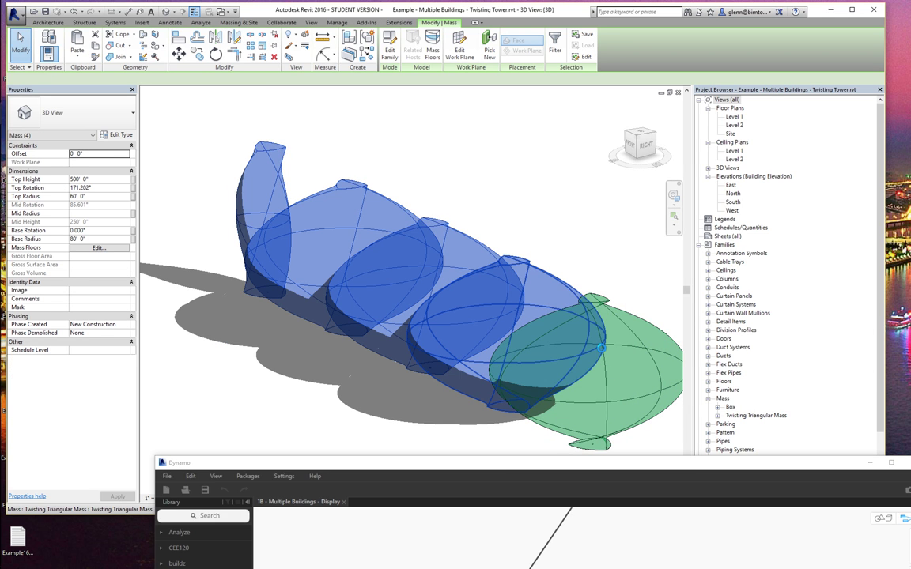
pyautogui.press('Delete')
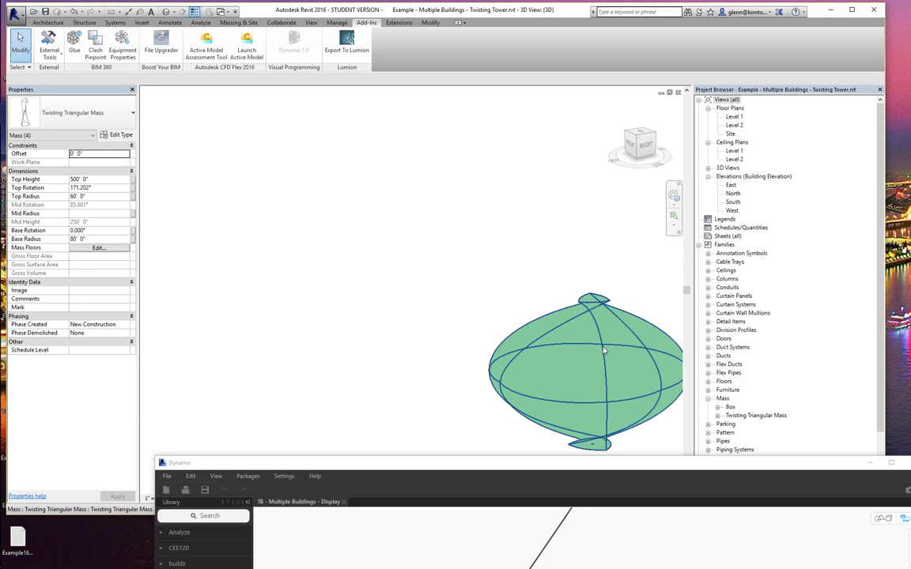
pyautogui.press('Delete')
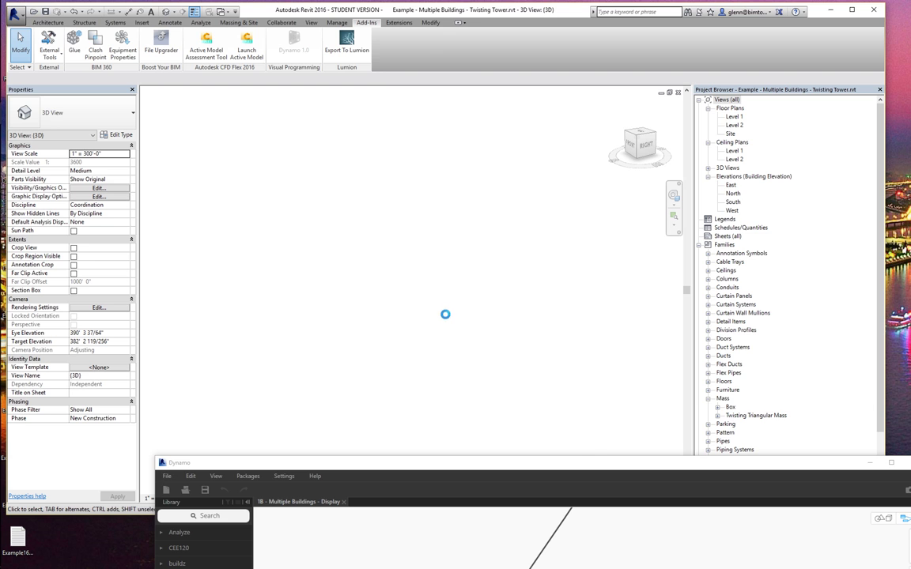
# - Return to Dynamo, review the population inputs and placement nodes, and run the graph to generate the box masses in Revit
pyautogui.moveTo(365, 464); pyautogui.dragTo(436, 92)
pyautogui.moveTo(597, 249); pyautogui.dragTo(556, 441, button='middle')
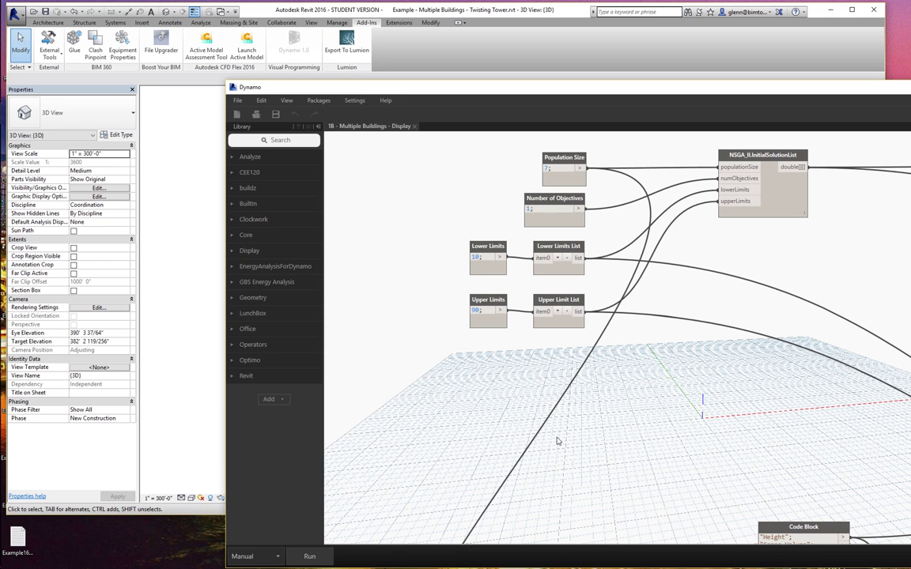
pyautogui.moveTo(484, 400); pyautogui.dragTo(420, 326, button='middle')
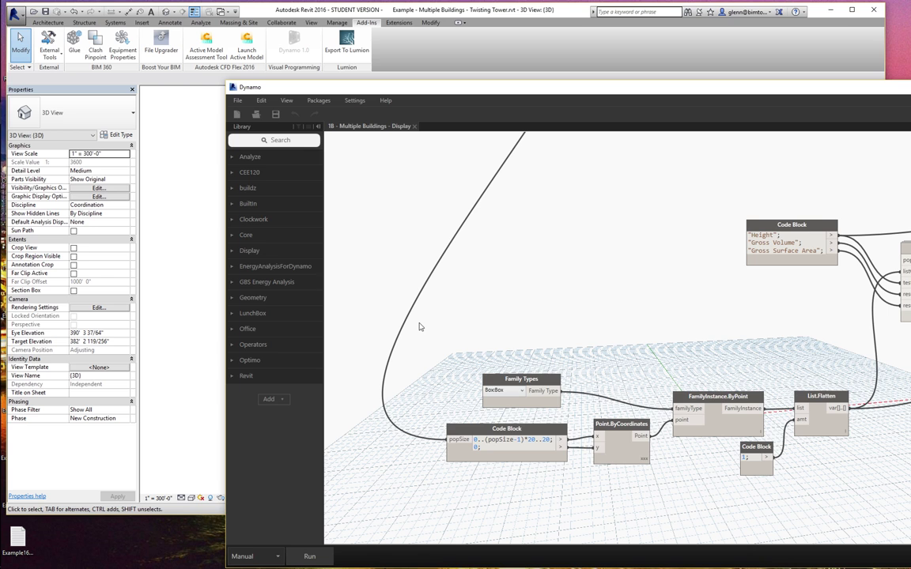
pyautogui.hscroll(3, 720, 300)
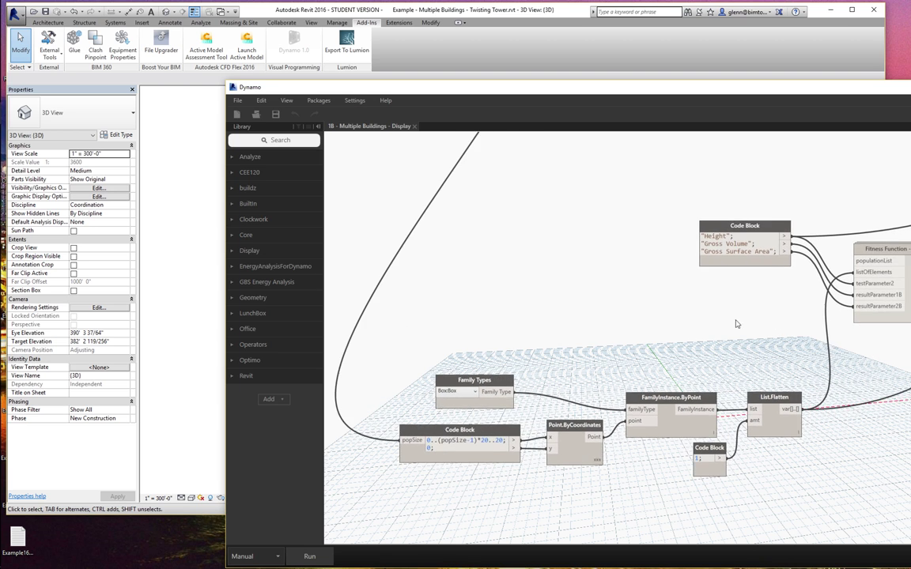
pyautogui.hscroll(2, 735, 324)
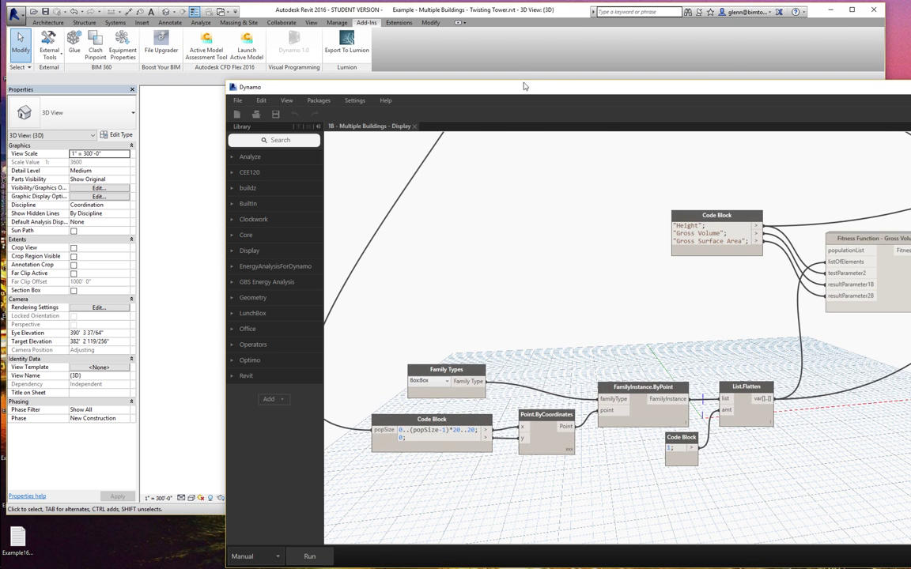
pyautogui.moveTo(523, 85); pyautogui.dragTo(781, 66)
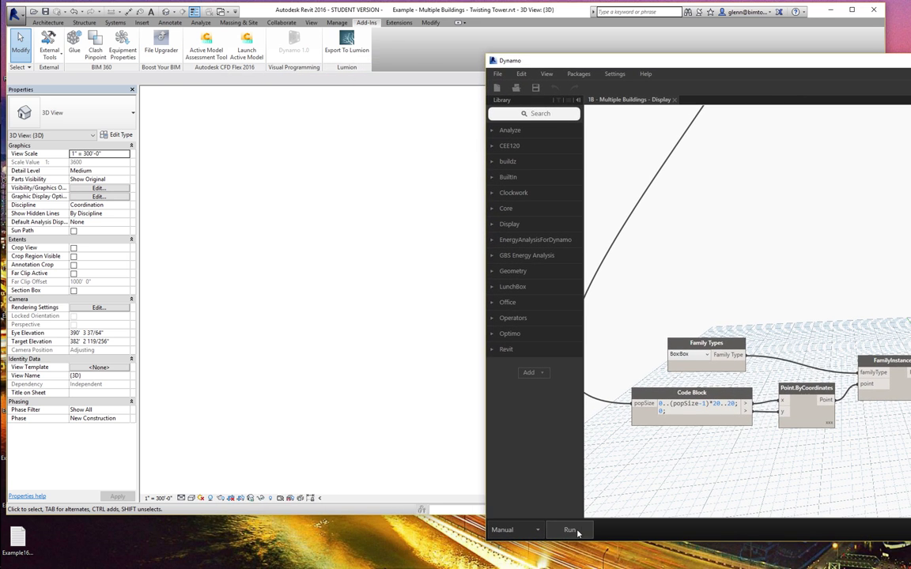
pyautogui.click(574, 531)
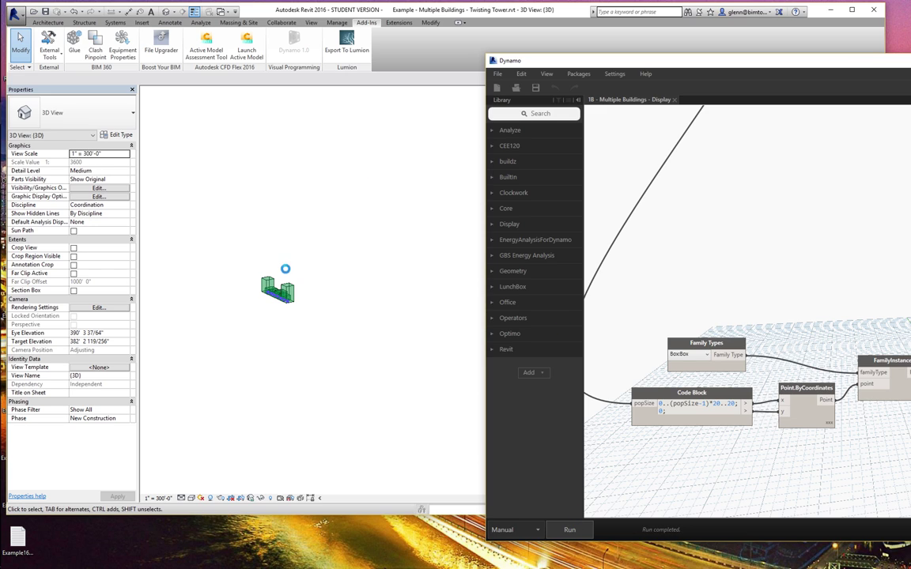
# - Set the placement Code Block's range to 0..(popSize-1)*50..50 to space the boxes 50 apart, and rerun the graph
pyautogui.scroll(5, 289, 278)
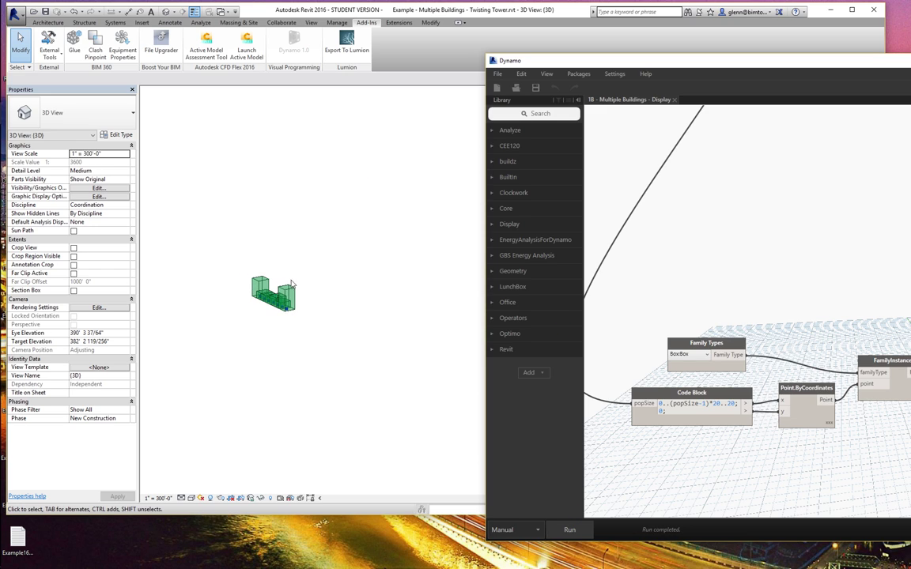
pyautogui.scroll(2, 291, 284)
pyautogui.moveTo(303, 268); pyautogui.dragTo(324, 234, button='middle')
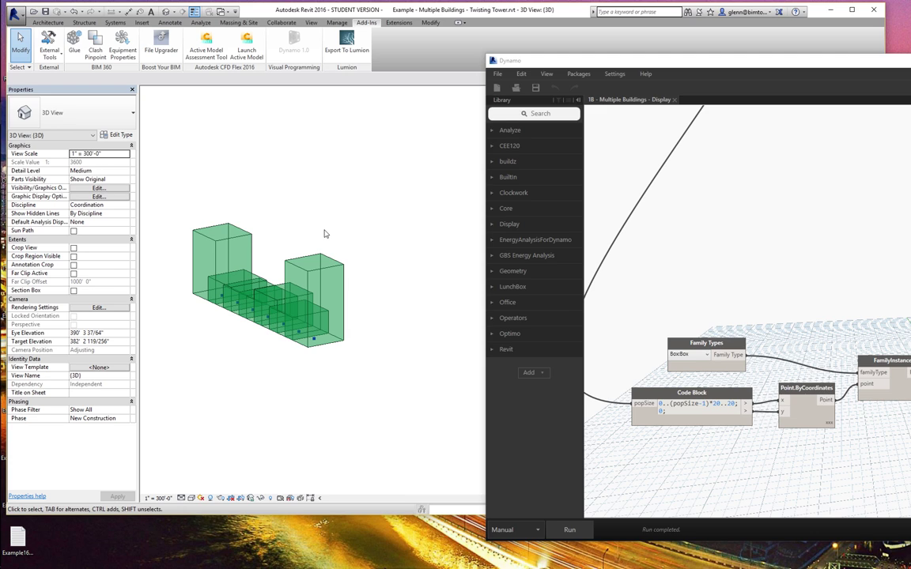
pyautogui.doubleClick(714, 404)
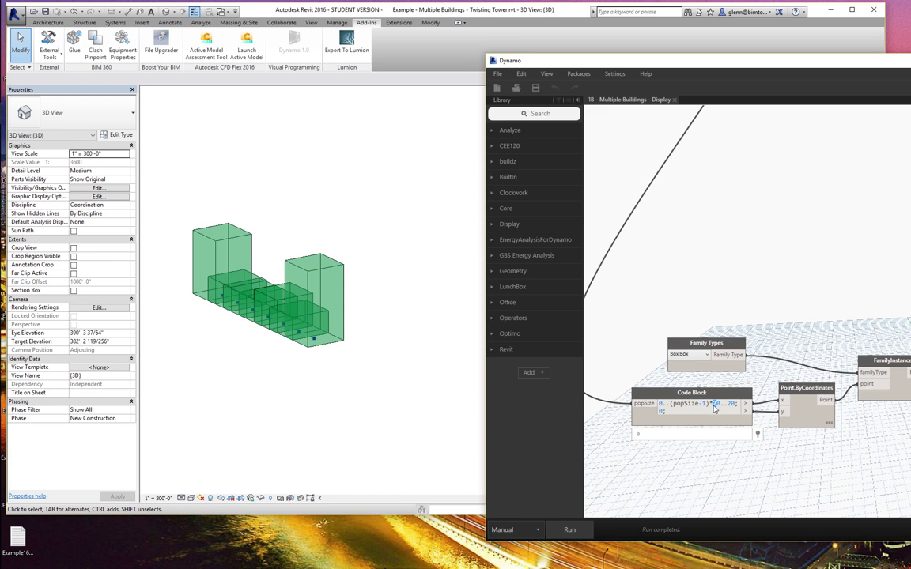
pyautogui.write('50')
pyautogui.doubleClick(731, 403)
pyautogui.write('50')
pyautogui.click(580, 530)
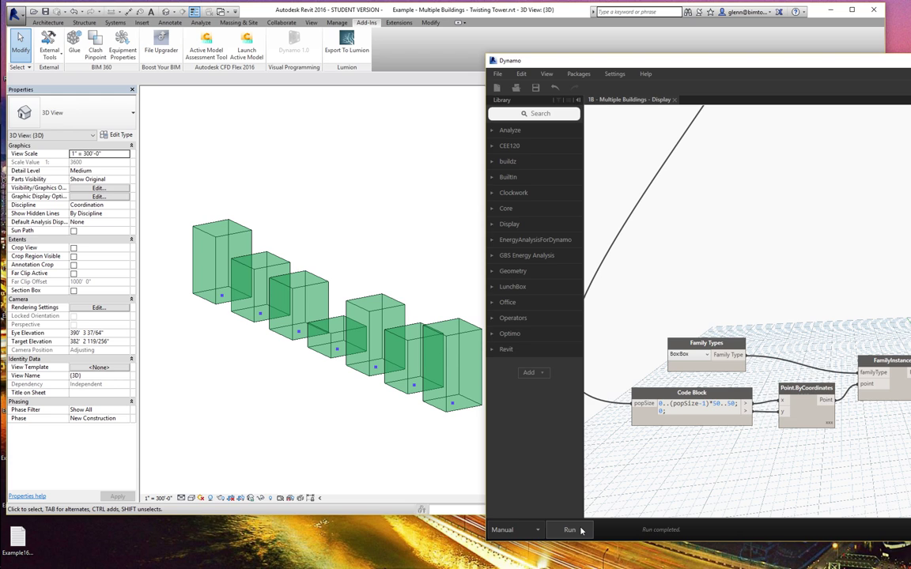
# - Inspect the height, surface area and volume properties of the shortest box and the boxes at both ends of the row
pyautogui.click(354, 255)
pyautogui.click(338, 329)
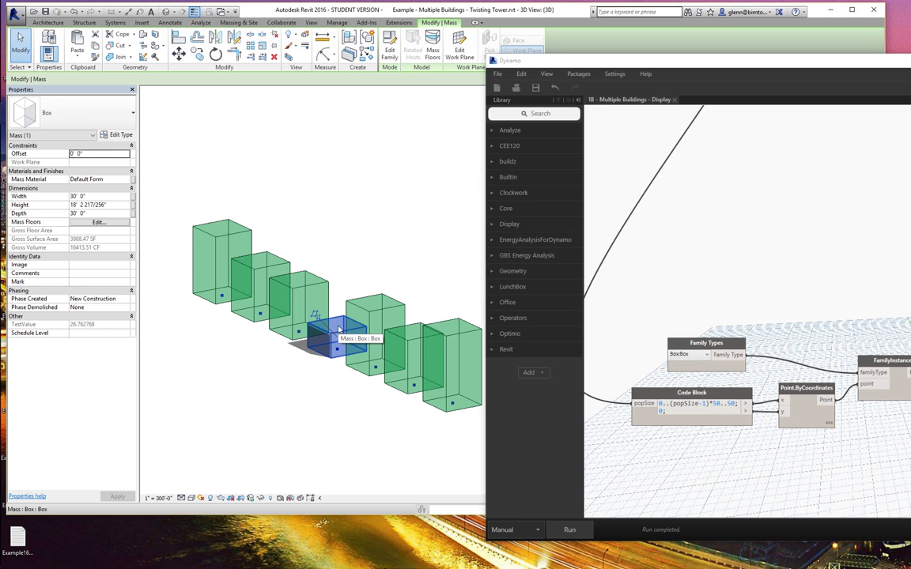
pyautogui.click(251, 235)
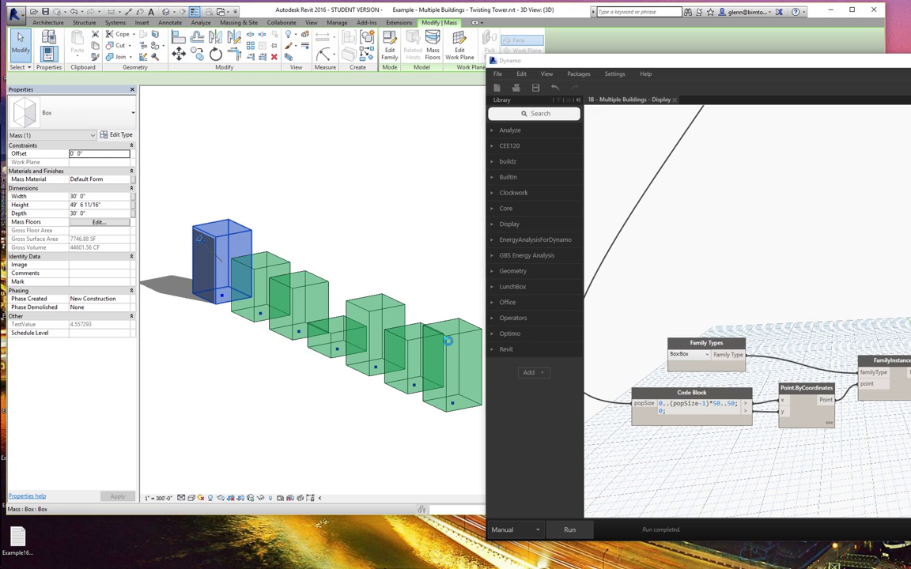
pyautogui.click(450, 343)
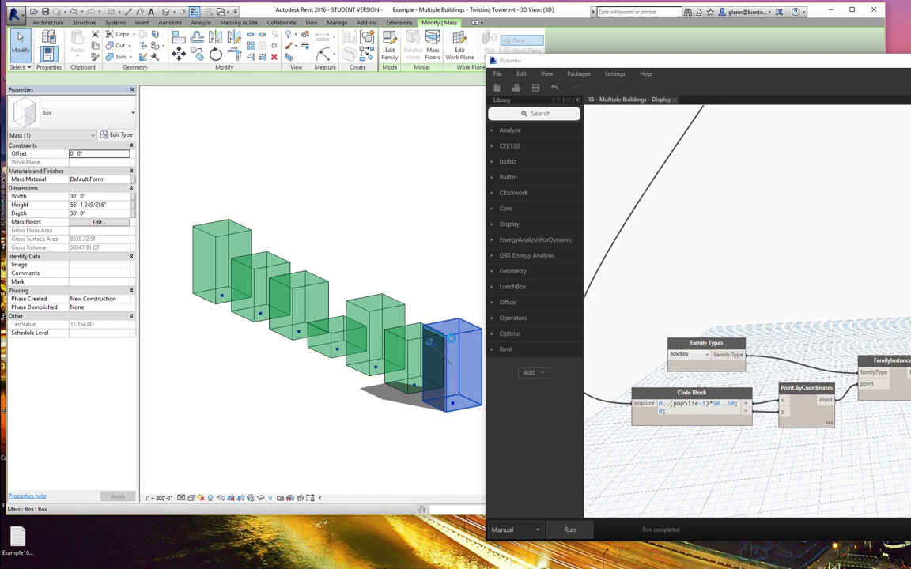
pyautogui.click(373, 424)
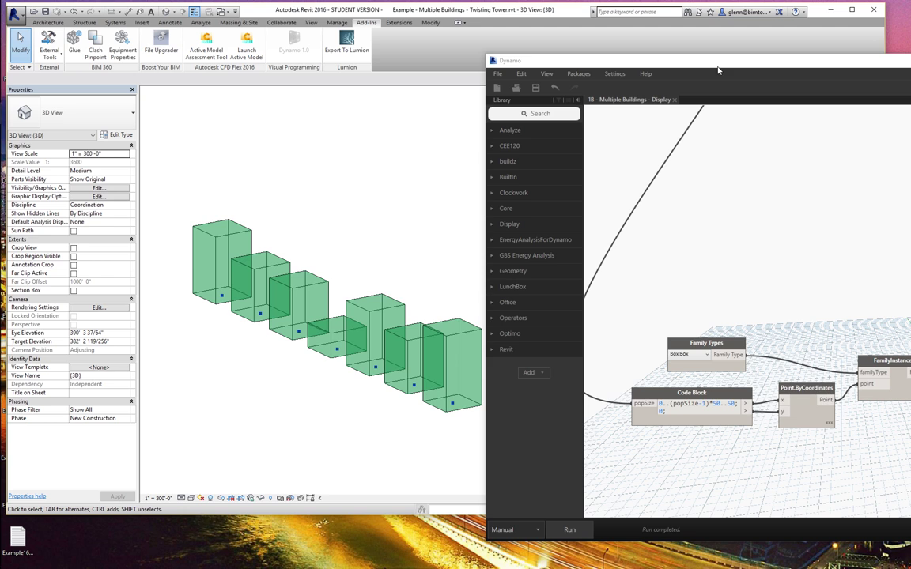
# - Open the "Fitness Function - Gross Volume" custom node in Dynamo for editing
pyautogui.click(715, 65)
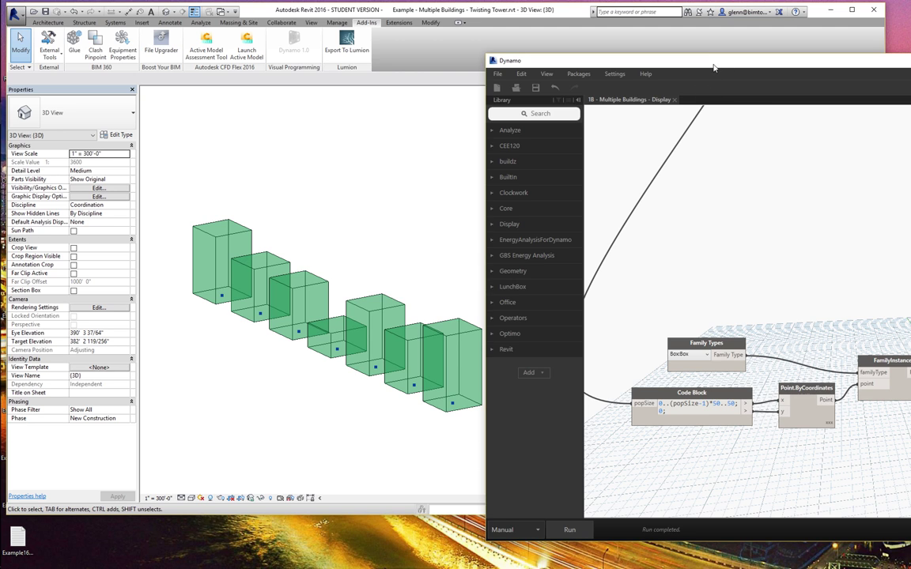
pyautogui.moveTo(695, 76); pyautogui.dragTo(428, 85)
pyautogui.moveTo(549, 156); pyautogui.dragTo(499, 177, button='middle')
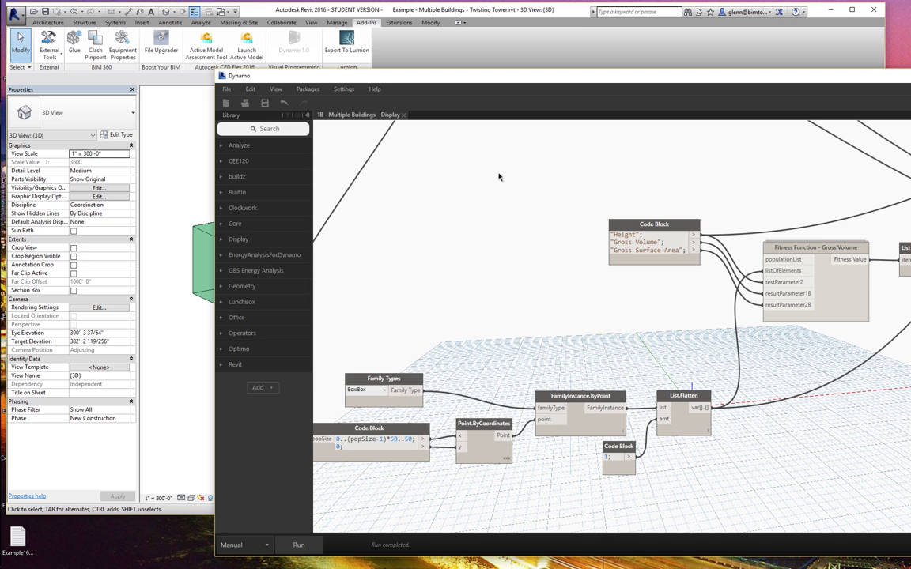
pyautogui.moveTo(687, 274)
pyautogui.moveTo(687, 274); pyautogui.dragTo(569, 299, button='middle')
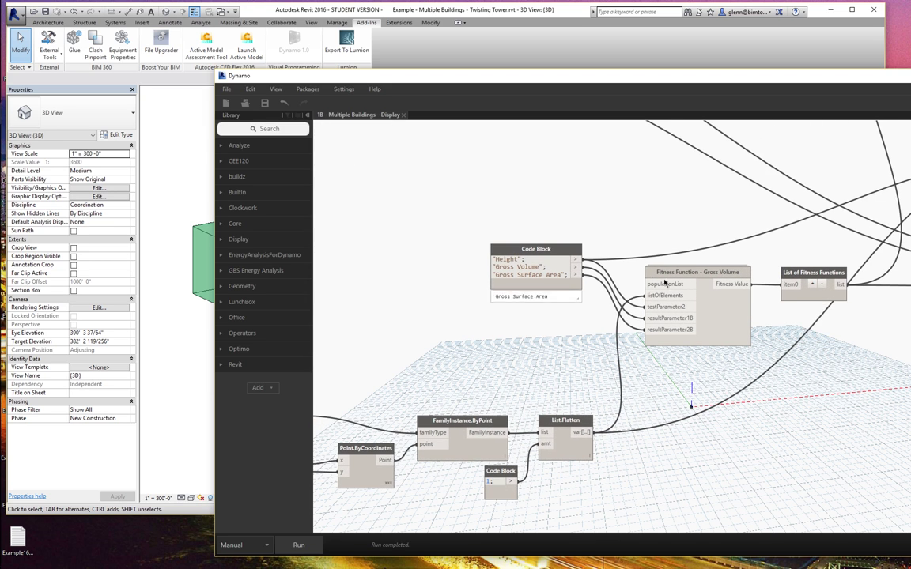
pyautogui.moveTo(763, 288); pyautogui.dragTo(662, 259, button='middle')
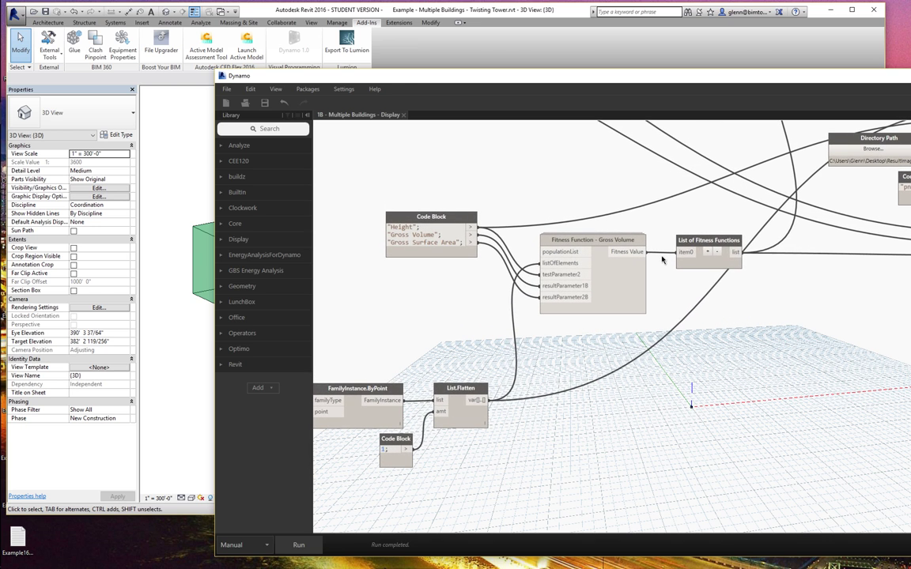
pyautogui.rightClick(628, 240)
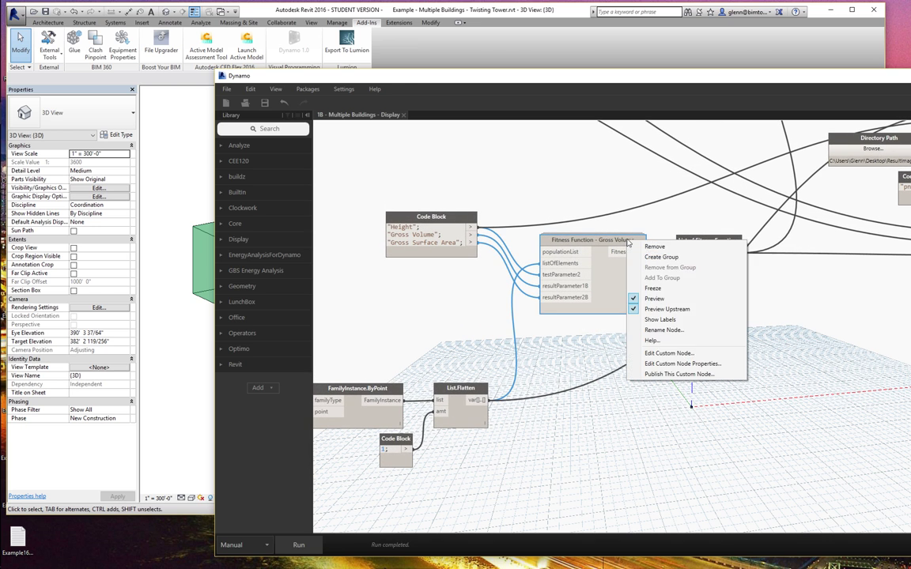
pyautogui.click(668, 354)
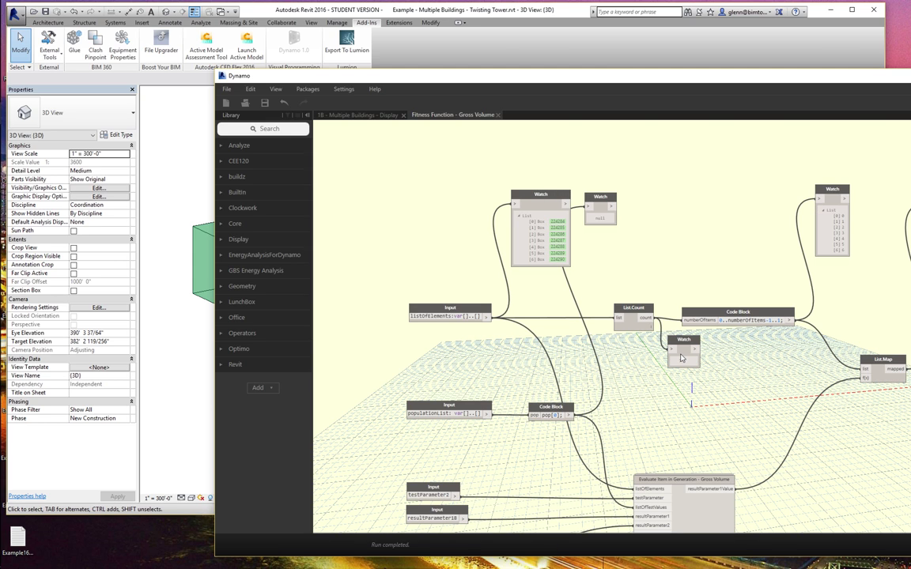
# - Open the nested "Evaluate Item in Generation - Gross Volume" custom node for editing
pyautogui.moveTo(665, 405); pyautogui.dragTo(600, 351, button='middle')
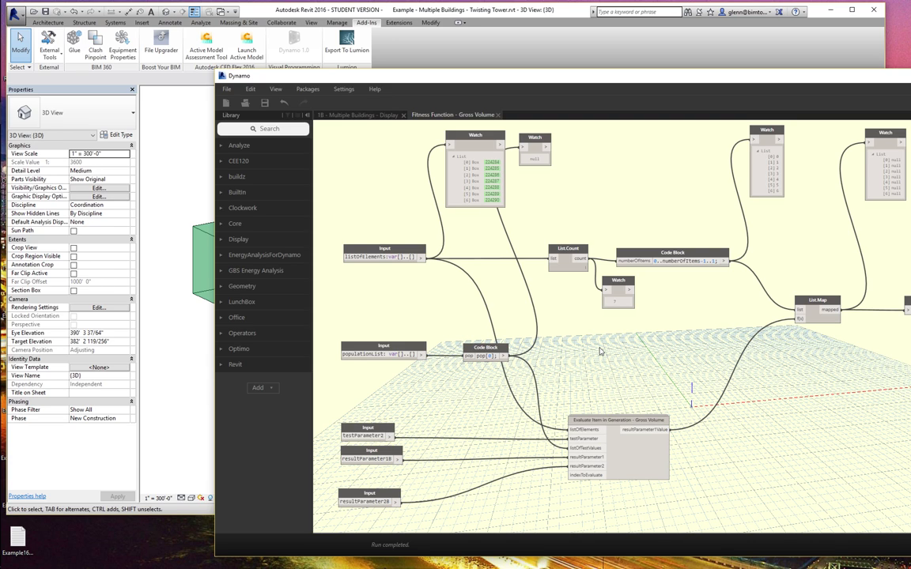
pyautogui.click(582, 420)
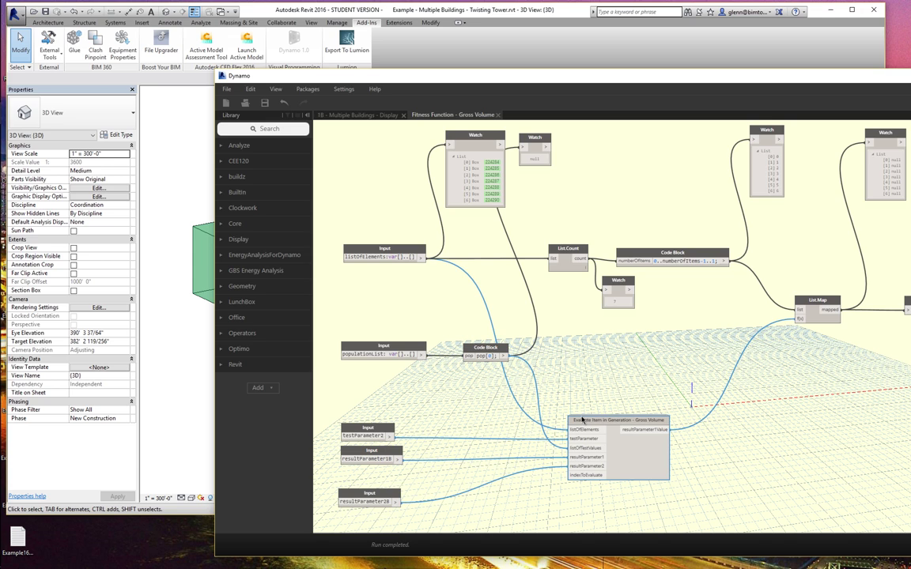
pyautogui.rightClick(582, 420)
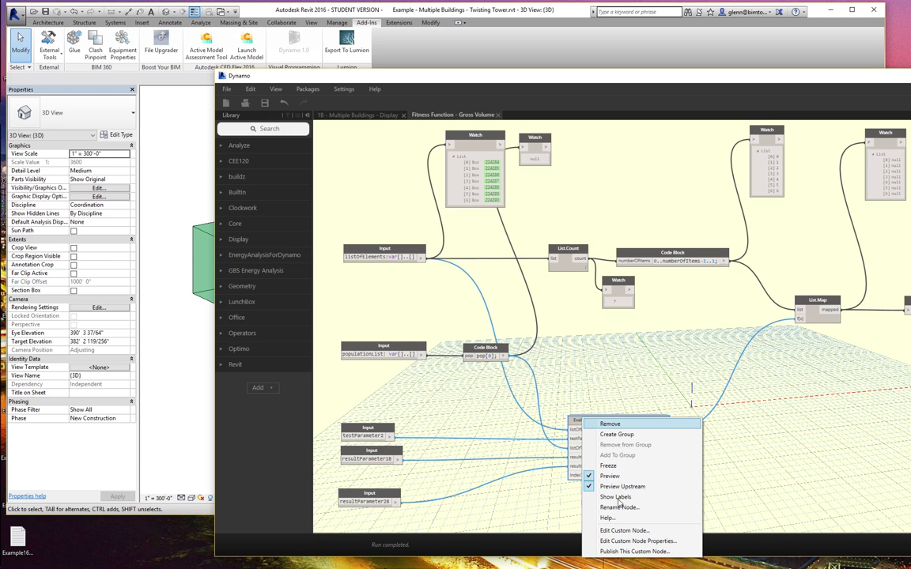
pyautogui.click(624, 531)
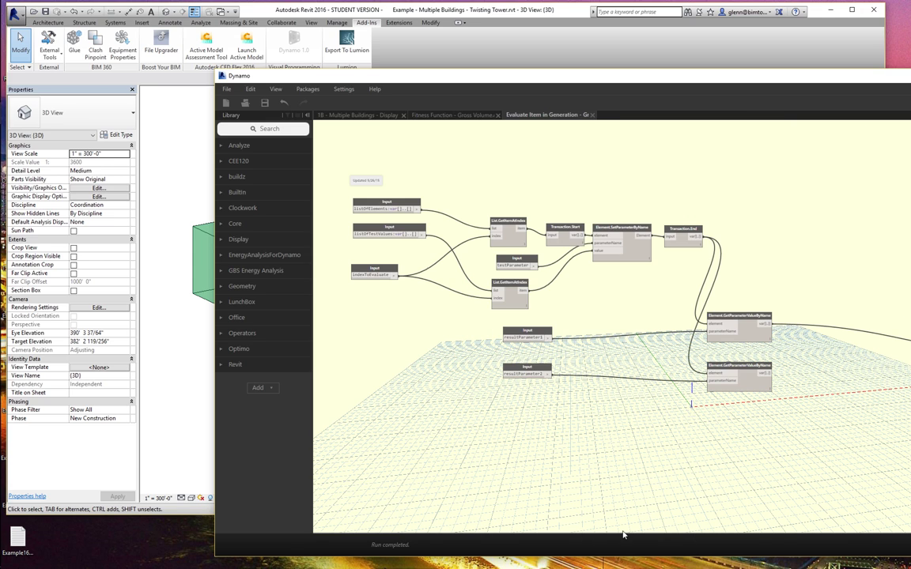
# - Move the resultParameter1 and resultParameter2 input nodes into the same column as the indexToEvaluate input, and review the parameter set-and-read chain
pyautogui.scroll(4, 458, 309)
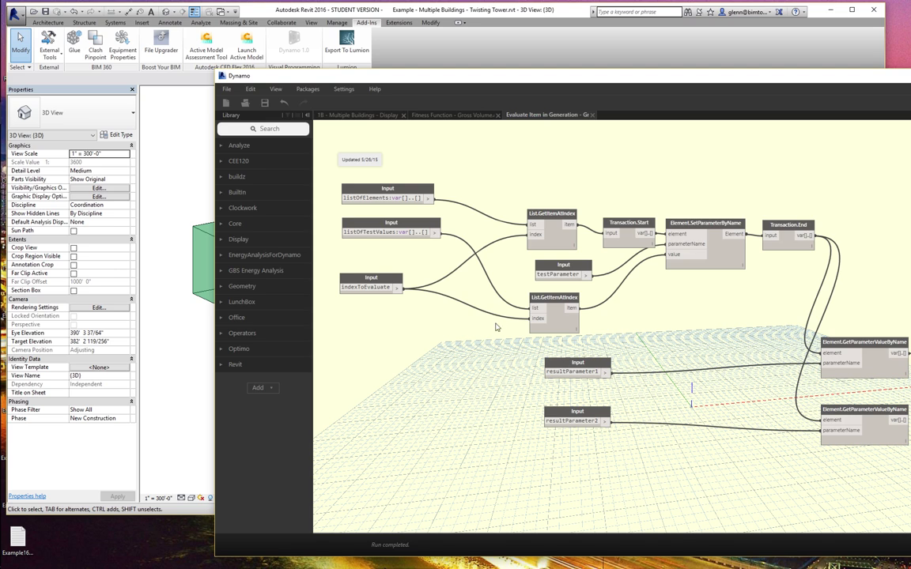
pyautogui.moveTo(553, 364); pyautogui.dragTo(322, 378)
pyautogui.moveTo(574, 419); pyautogui.dragTo(366, 435)
pyautogui.moveTo(703, 393); pyautogui.dragTo(475, 385, button='middle')
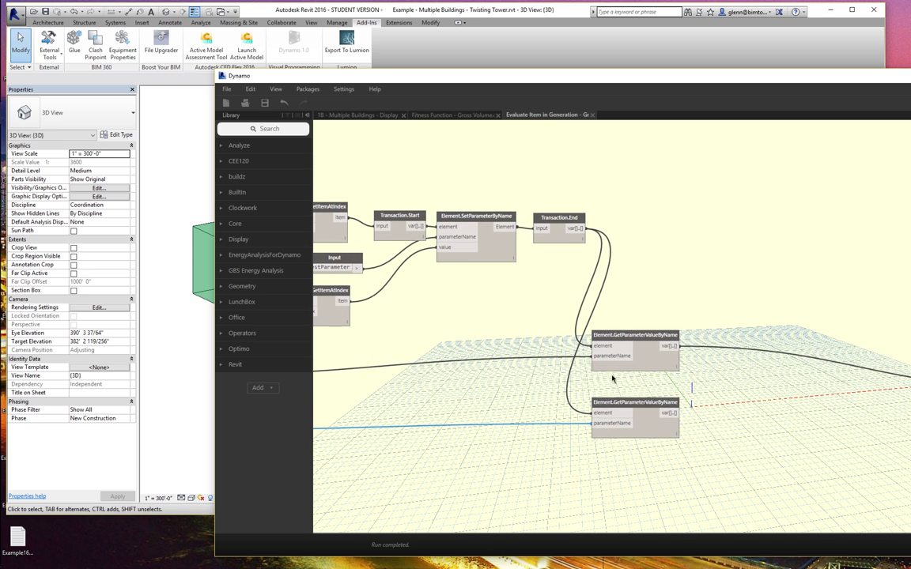
pyautogui.moveTo(589, 338); pyautogui.dragTo(793, 375, button='middle')
pyautogui.moveTo(537, 397); pyautogui.dragTo(654, 400, button='middle')
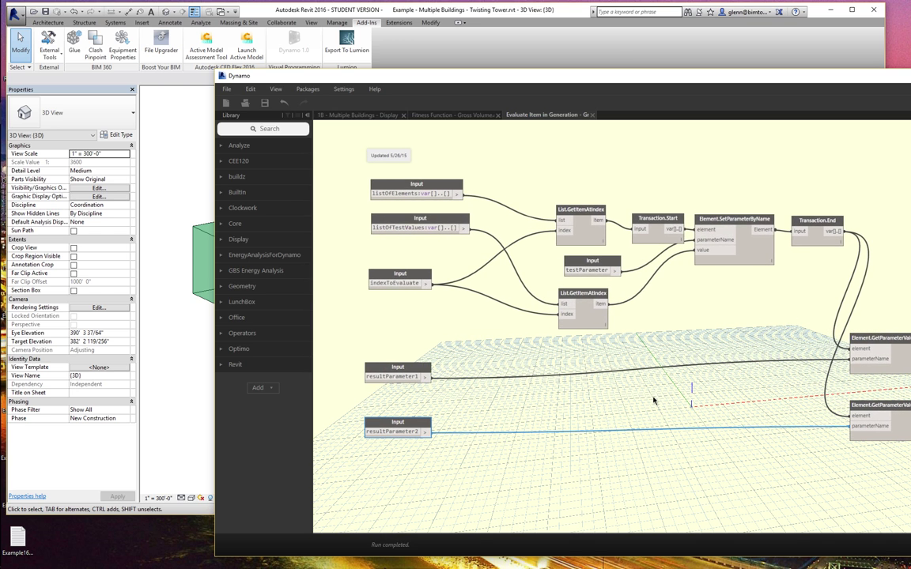
# - In the Fitness Function - Gross Volume node, wire a new Watch to the populationList input and shift the pop[0] Watch away from the element list
pyautogui.click(452, 115)
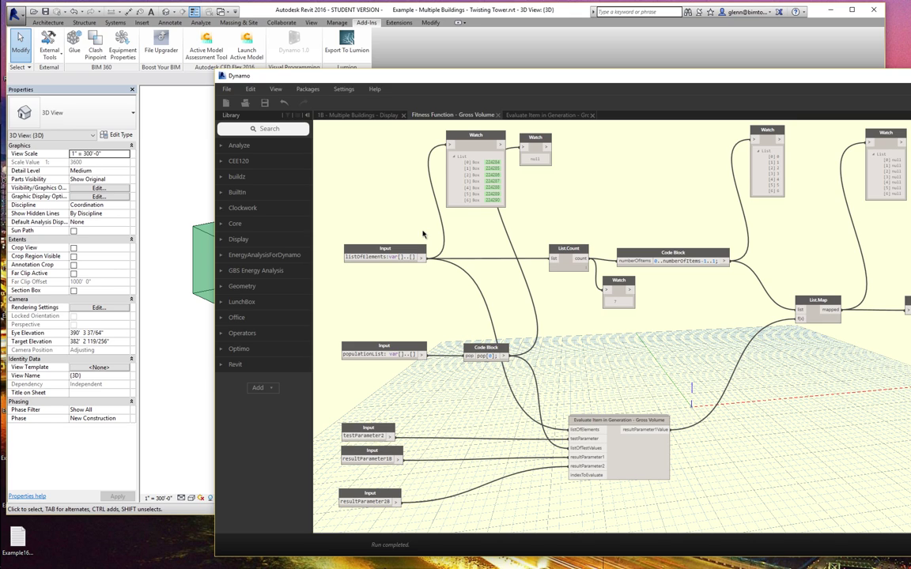
pyautogui.click(248, 128)
pyautogui.write('warch')
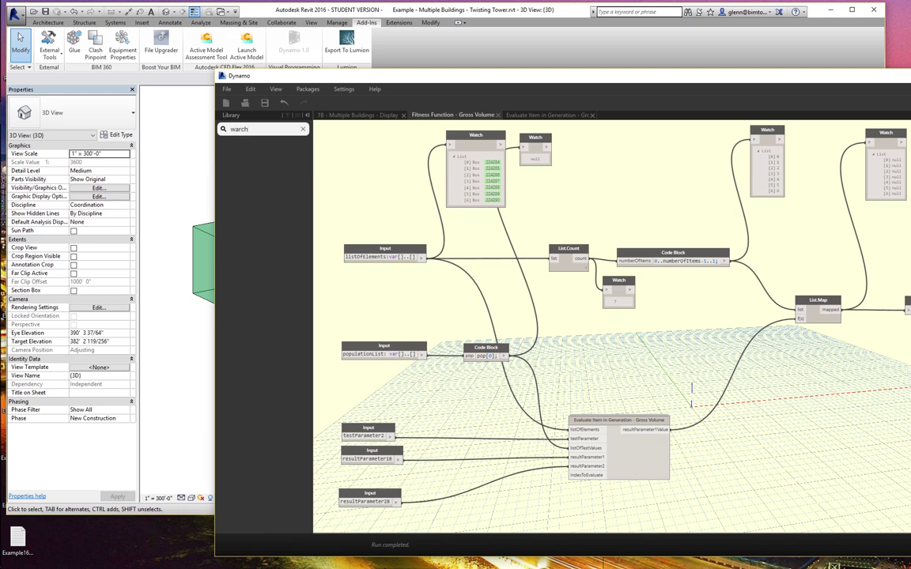
pyautogui.press('BackSpace')
pyautogui.press('BackSpace')
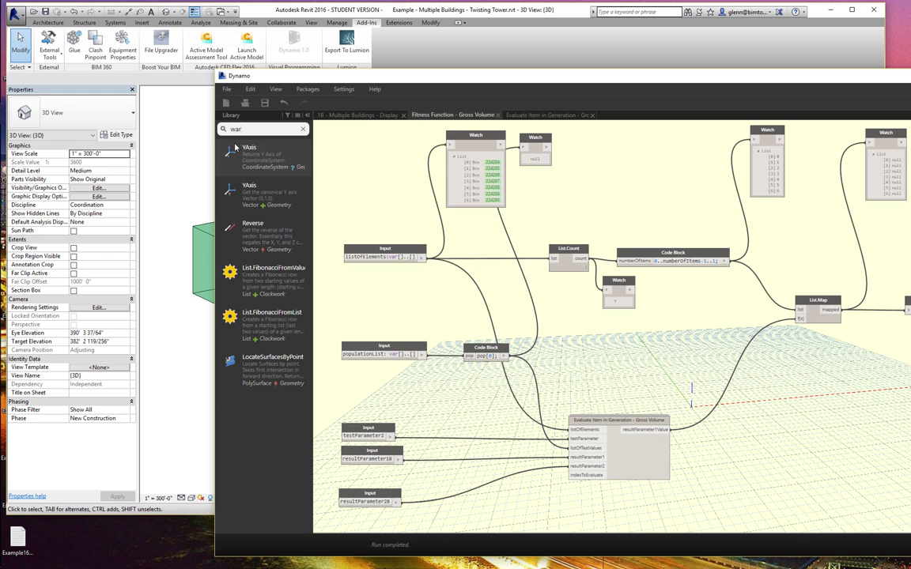
pyautogui.write('tch')
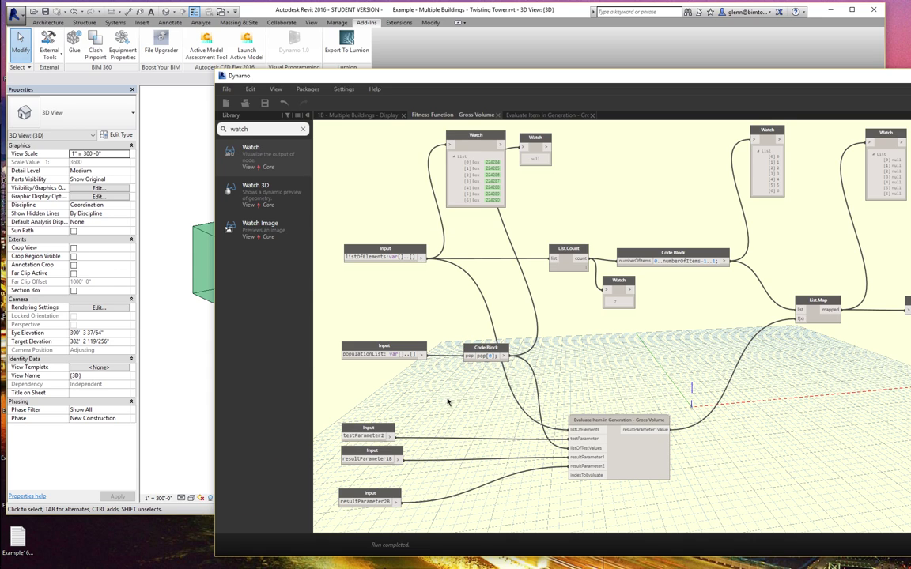
pyautogui.click(273, 164)
pyautogui.moveTo(645, 314); pyautogui.dragTo(431, 289)
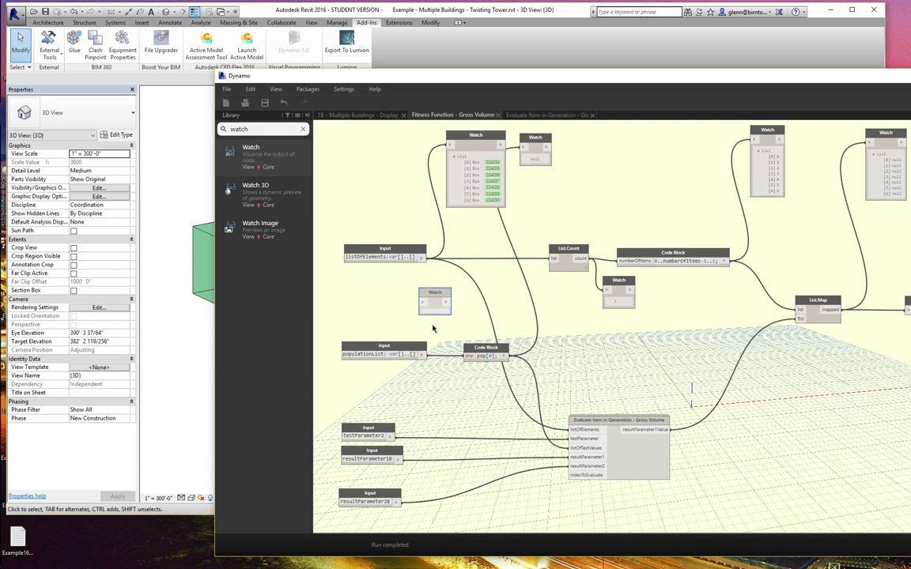
pyautogui.moveTo(424, 354); pyautogui.dragTo(422, 301)
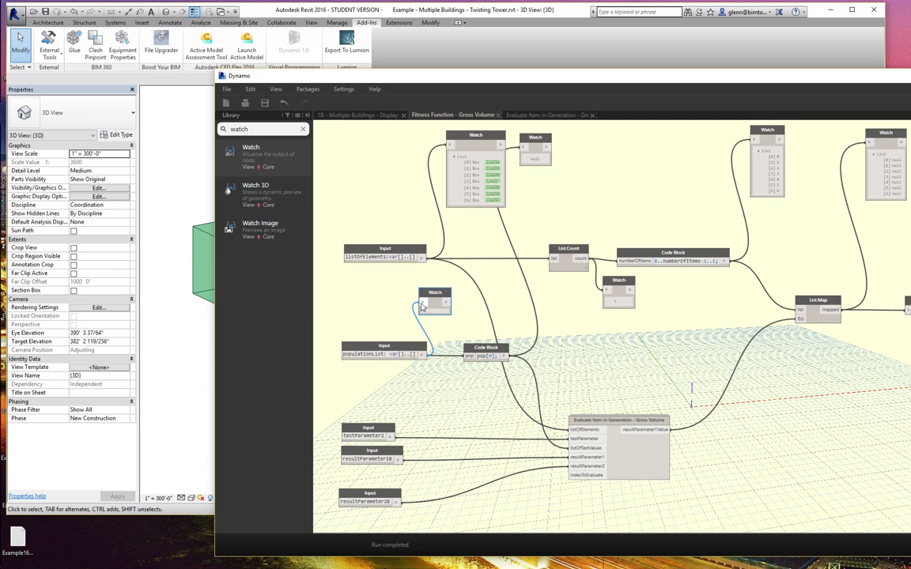
pyautogui.moveTo(507, 356); pyautogui.dragTo(571, 138)
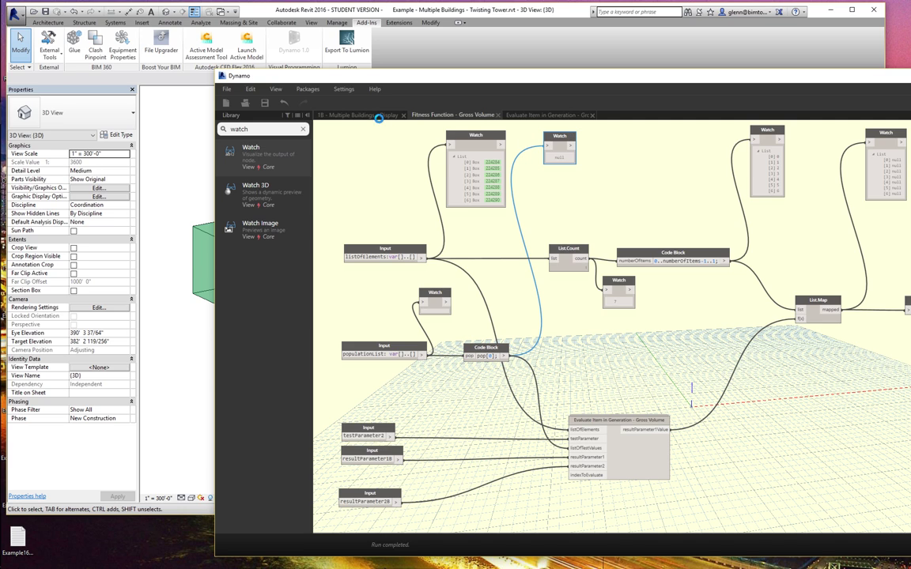
# - Return to the Multiple Buildings - Display graph, review the fitness function's connections, and move the Function.Apply node slightly lower
pyautogui.click(343, 115)
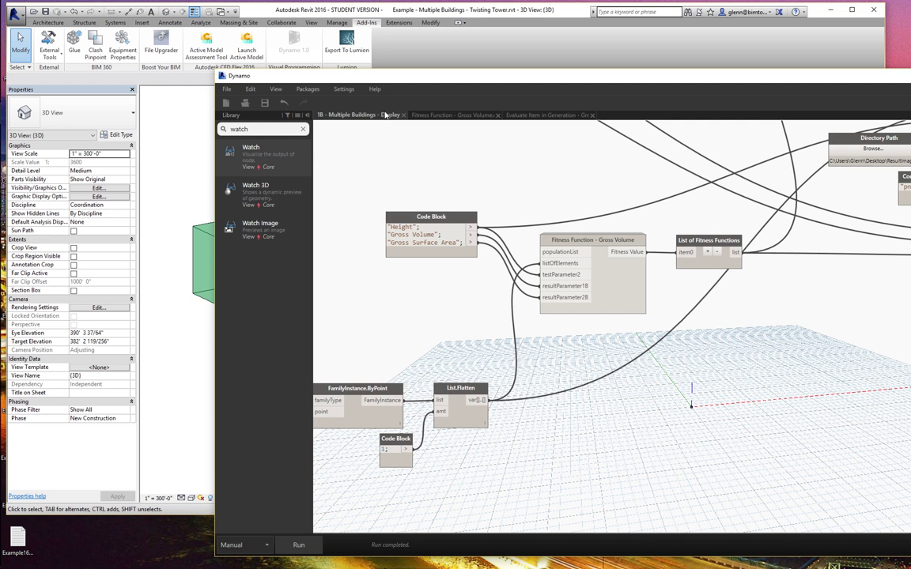
pyautogui.moveTo(417, 365); pyautogui.dragTo(455, 397, button='middle')
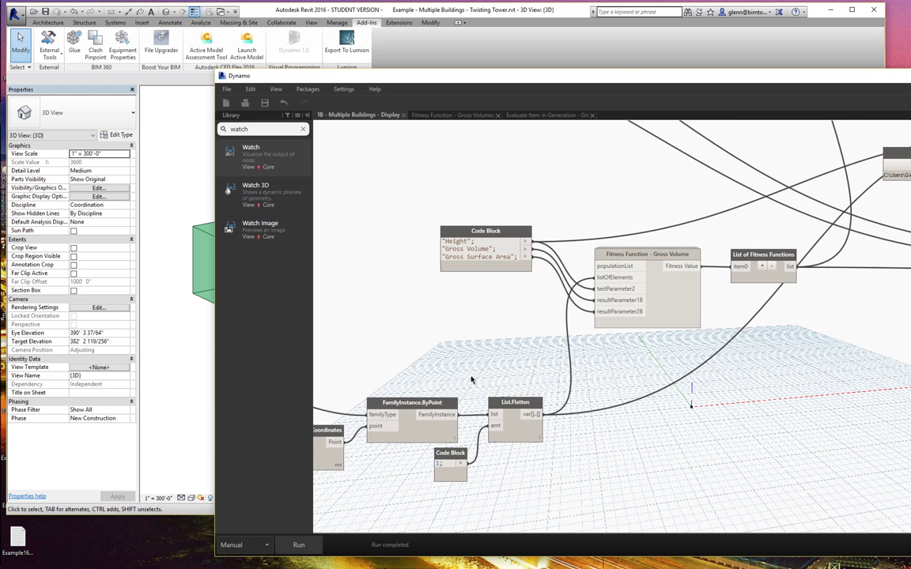
pyautogui.moveTo(629, 332); pyautogui.dragTo(570, 404, button='middle')
pyautogui.moveTo(696, 354); pyautogui.dragTo(537, 409, button='middle')
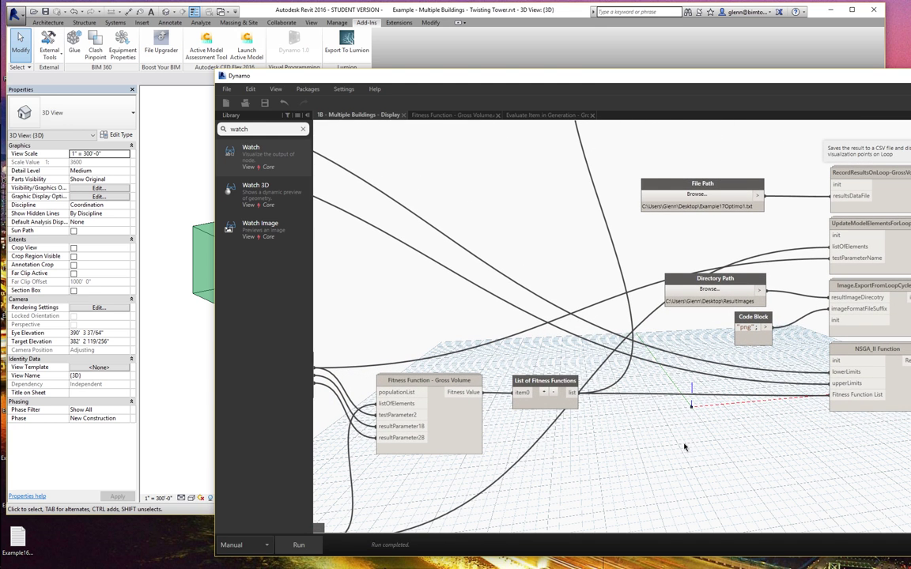
pyautogui.moveTo(684, 443); pyautogui.dragTo(701, 455, button='middle')
pyautogui.scroll(-3, 673, 475)
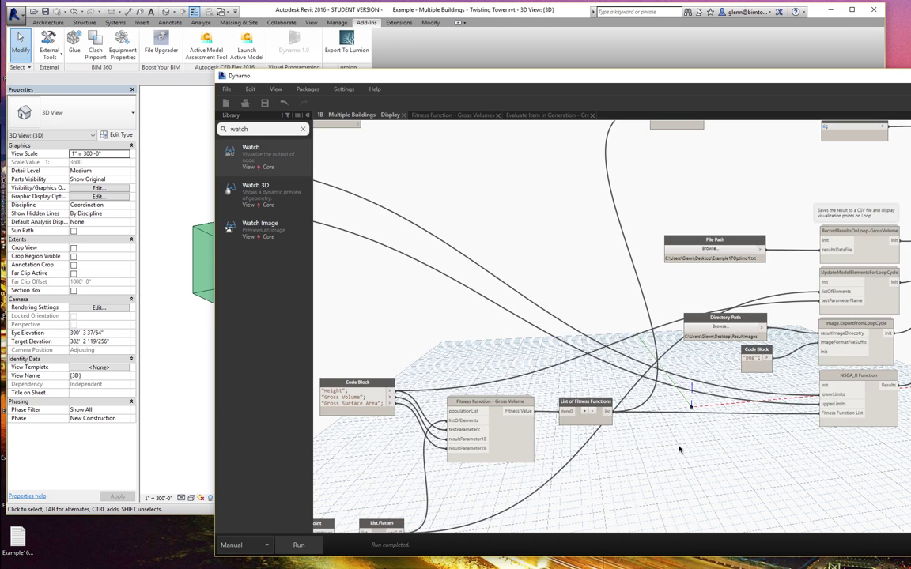
pyautogui.moveTo(557, 185); pyautogui.dragTo(617, 234, button='middle')
pyautogui.moveTo(720, 163); pyautogui.dragTo(710, 190)
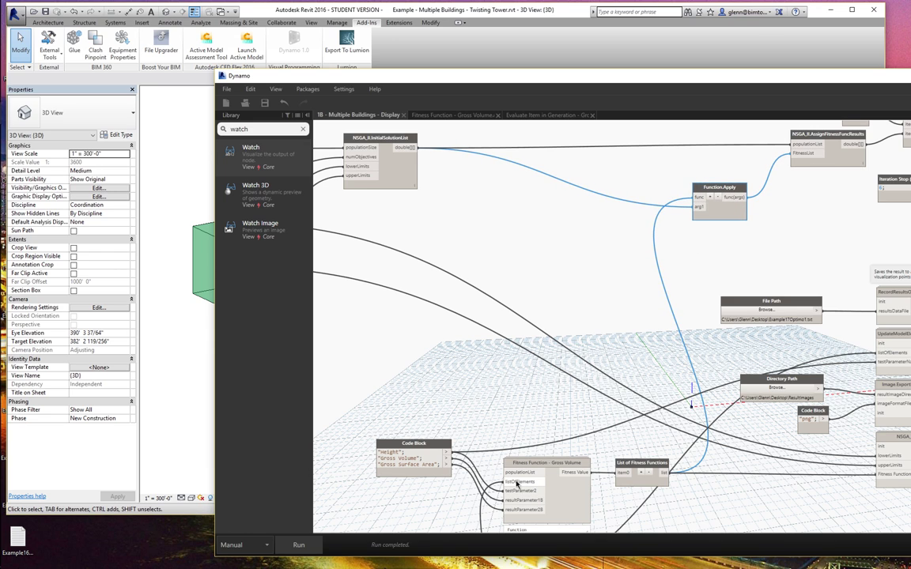
# - Examine the fitness function's populationList input and preview the solution values output by NSGA_II.InitialSolutionList
pyautogui.moveTo(565, 277); pyautogui.dragTo(652, 284, button='middle')
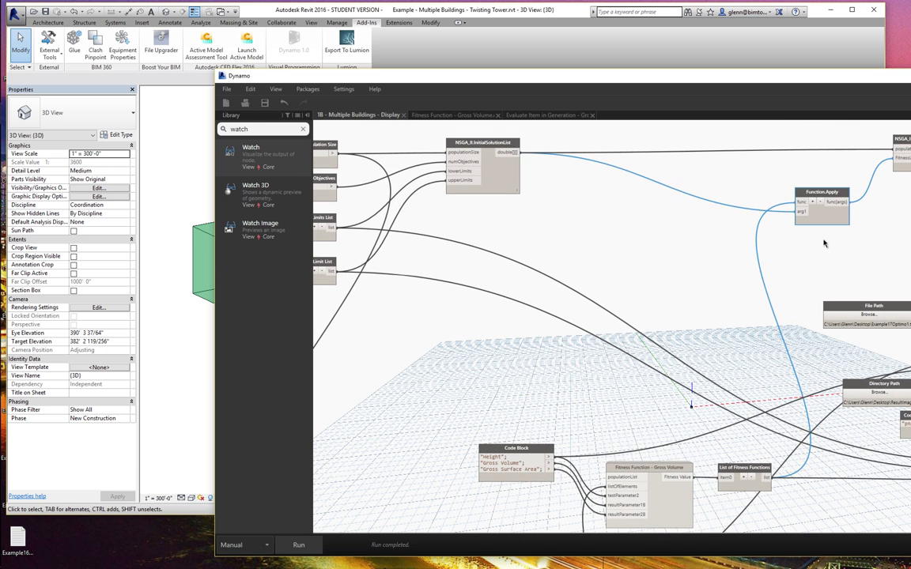
pyautogui.moveTo(633, 317); pyautogui.dragTo(629, 235, button='middle')
pyautogui.moveTo(556, 375)
pyautogui.mouseDown(button='middle')
pyautogui.moveTo(601, 380)
pyautogui.moveTo(571, 362)
pyautogui.moveTo(561, 382)
pyautogui.mouseUp(button='middle')
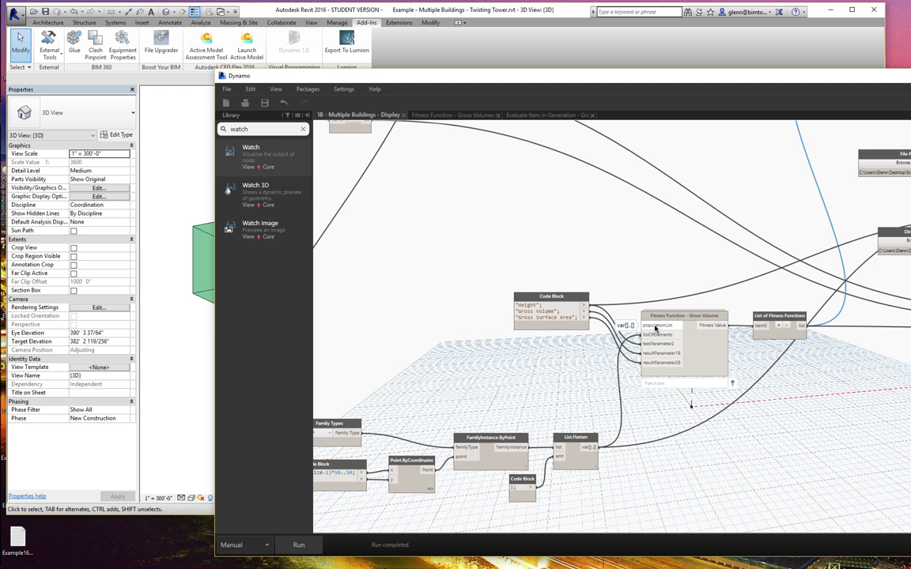
pyautogui.moveTo(637, 269); pyautogui.dragTo(484, 421, button='middle')
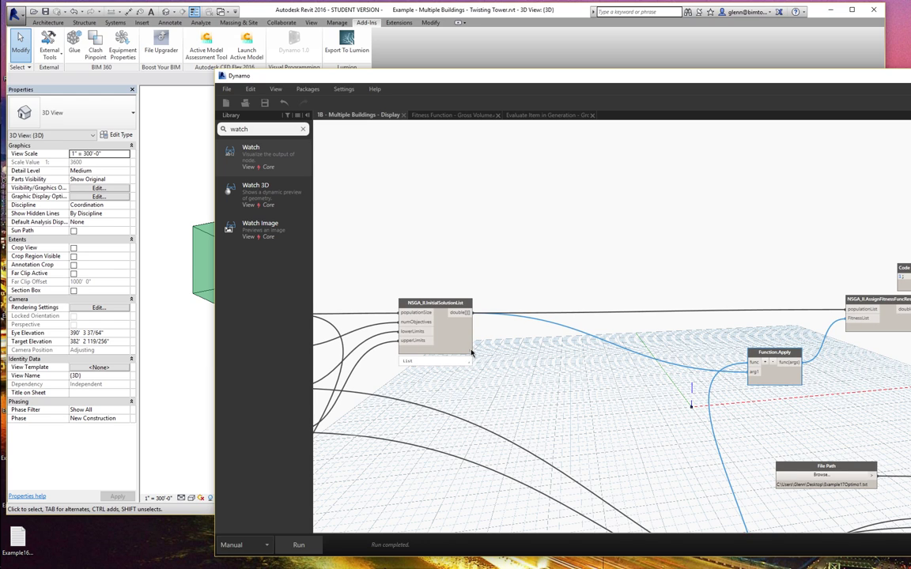
pyautogui.moveTo(470, 358)
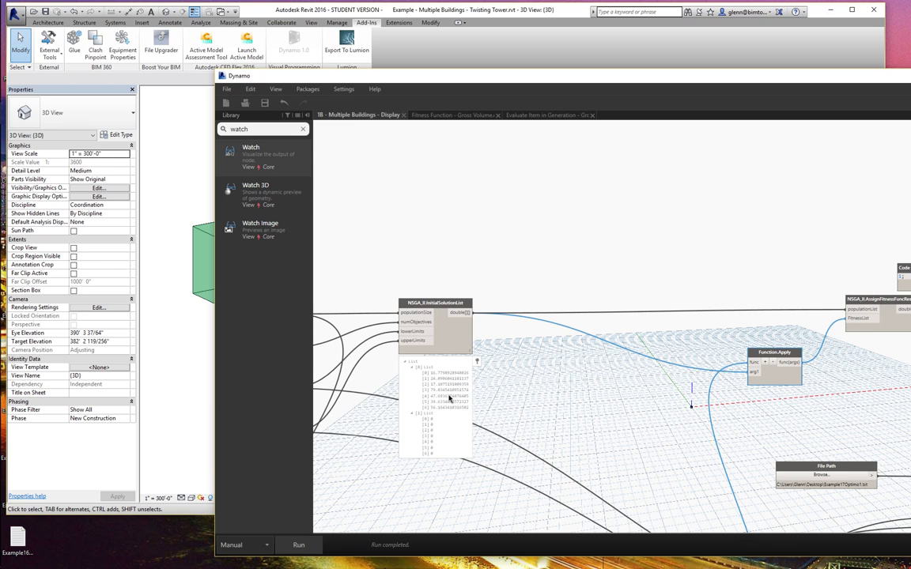
pyautogui.moveTo(606, 399); pyautogui.dragTo(492, 214, button='middle')
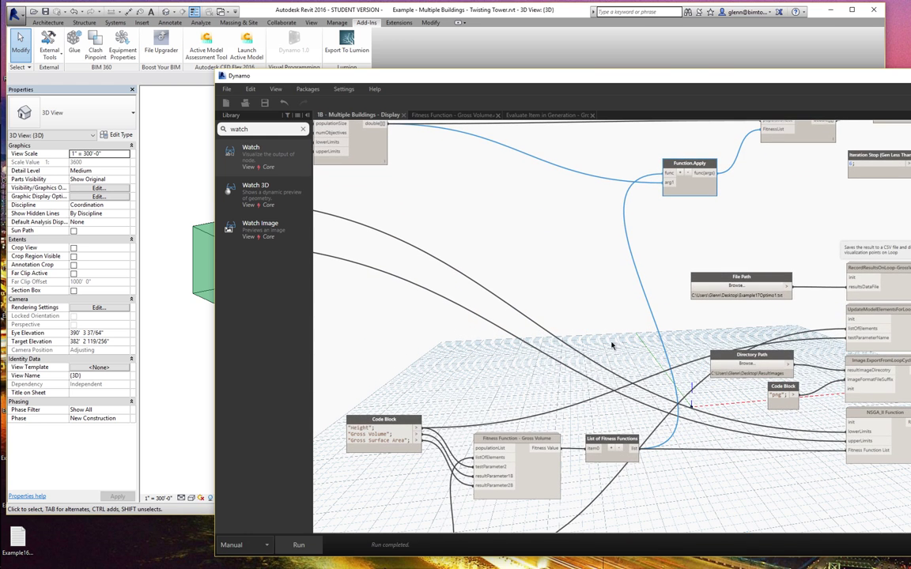
# - Nudge the List of Fitness Functions and Fitness Function - Gross Volume nodes apart, and recheck the custom node's inputs before returning to the main graph
pyautogui.moveTo(631, 440); pyautogui.dragTo(634, 436)
pyautogui.moveTo(505, 451); pyautogui.dragTo(498, 457)
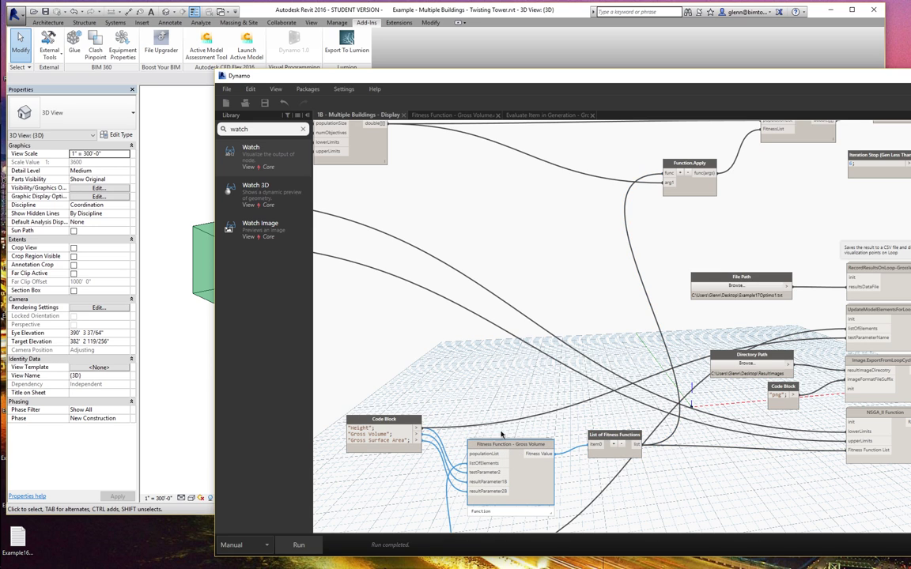
pyautogui.click(455, 116)
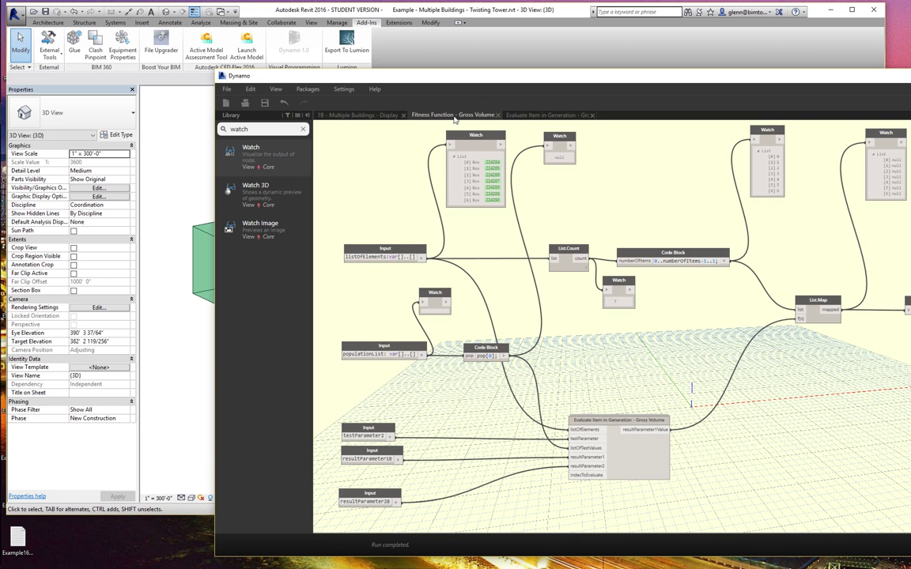
pyautogui.click(343, 116)
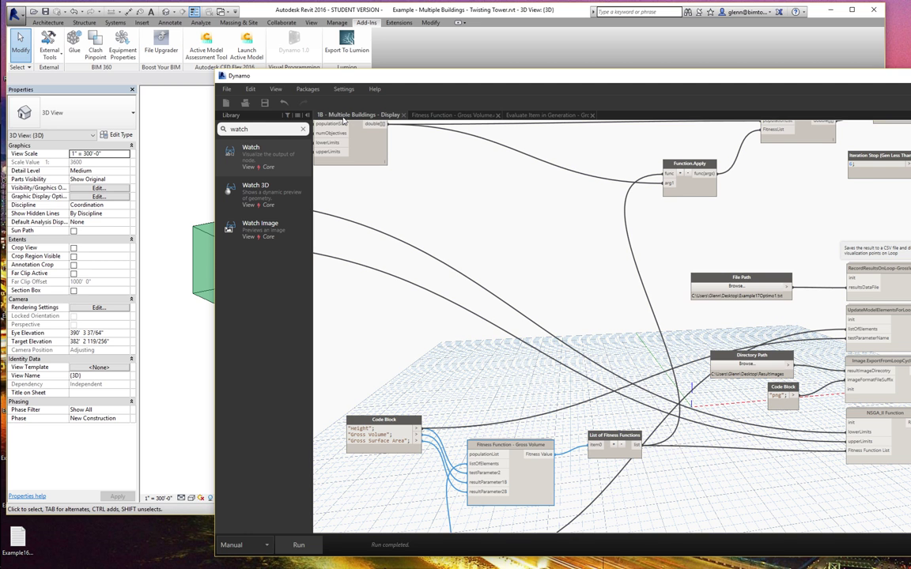
# - Trace the NSGA_II.InitialSolutionList output into Function.Apply and preview its list of solutions again
pyautogui.moveTo(524, 239); pyautogui.dragTo(598, 278, button='middle')
pyautogui.moveTo(401, 206)
pyautogui.moveTo(465, 241); pyautogui.dragTo(490, 235, button='middle')
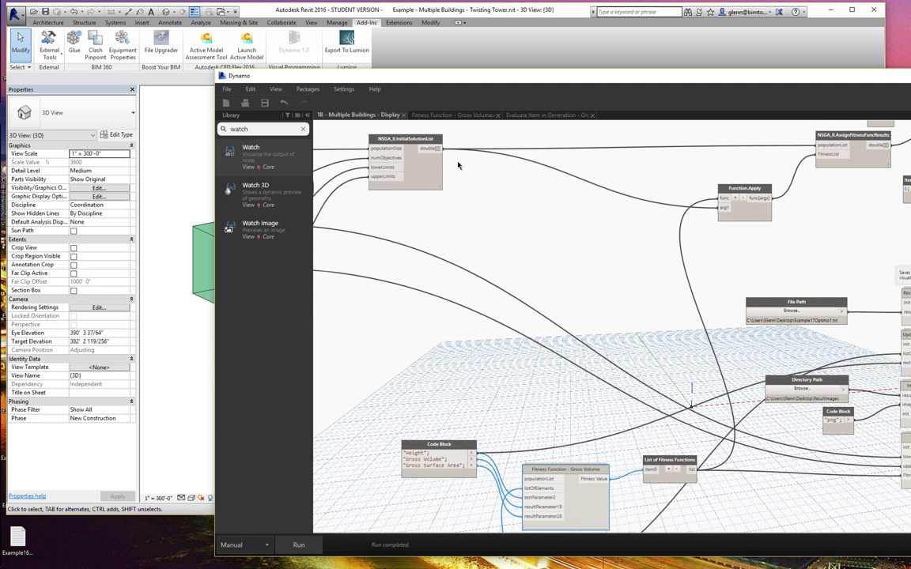
pyautogui.moveTo(441, 192)
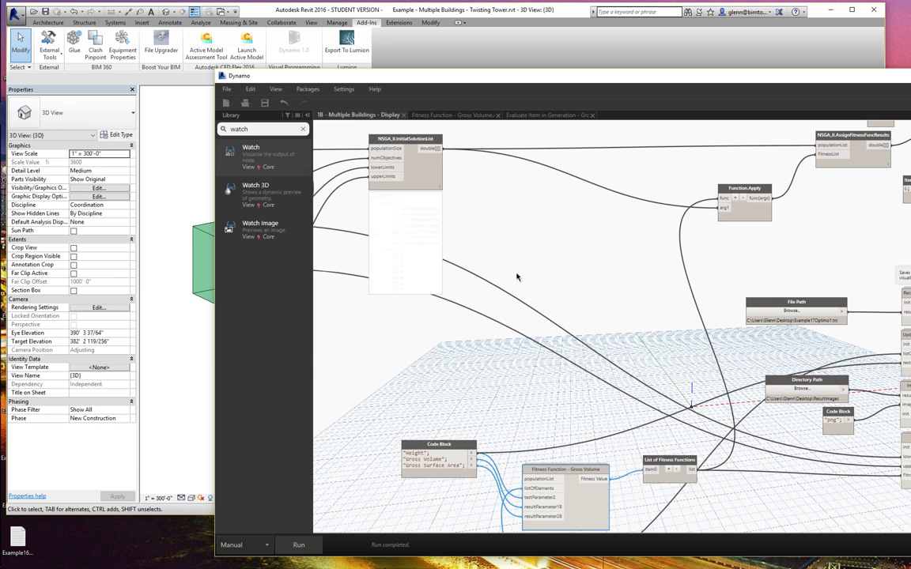
# - Connect a new Watch node to the List of Fitness Functions output, move the Dynamo window off the Revit boxes, and run the graph
pyautogui.moveTo(514, 277); pyautogui.dragTo(419, 186, button='middle')
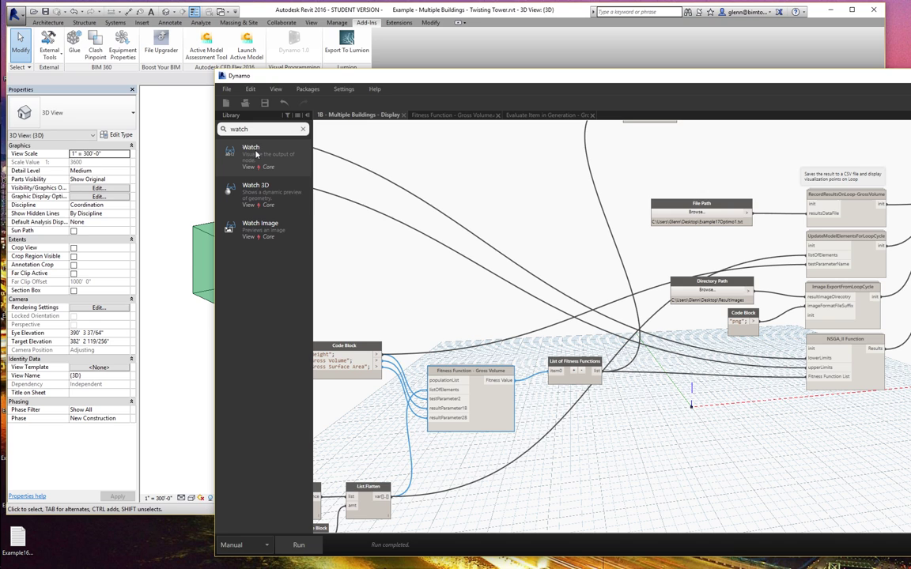
pyautogui.moveTo(255, 156)
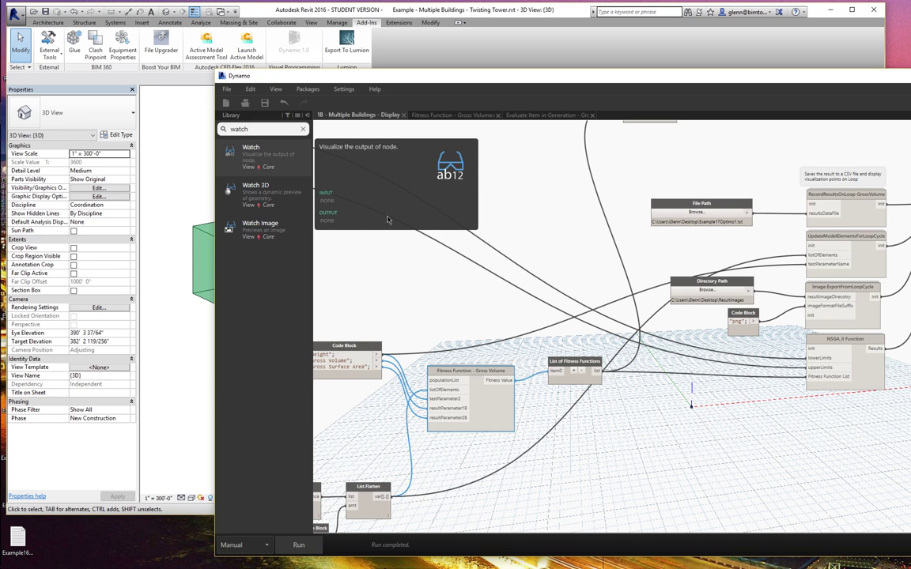
pyautogui.moveTo(254, 167); pyautogui.dragTo(688, 433)
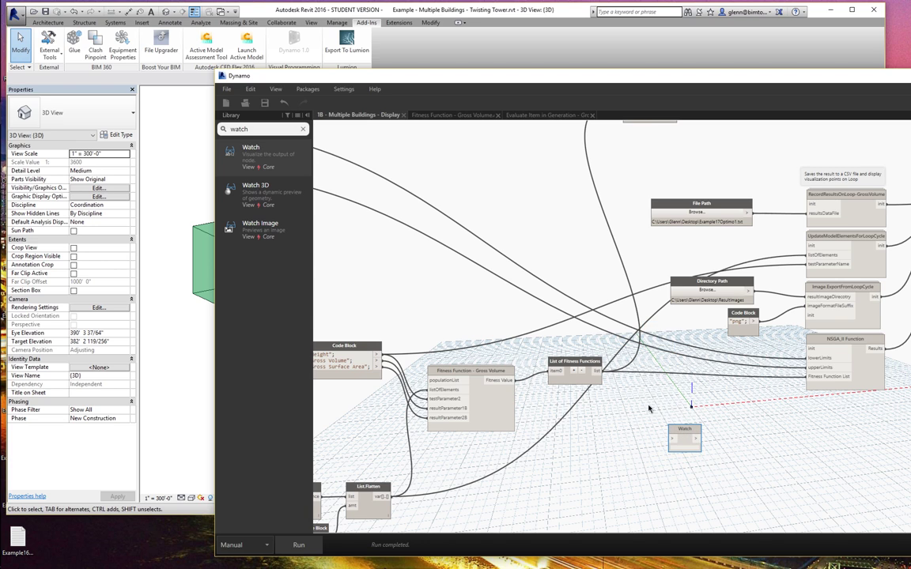
pyautogui.click(596, 370)
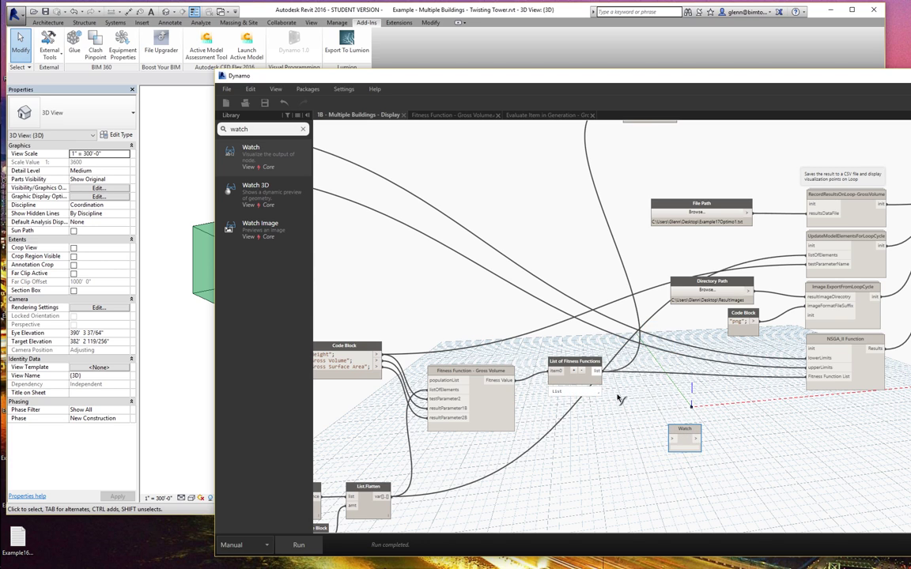
pyautogui.click(671, 441)
pyautogui.moveTo(494, 79); pyautogui.dragTo(575, 63)
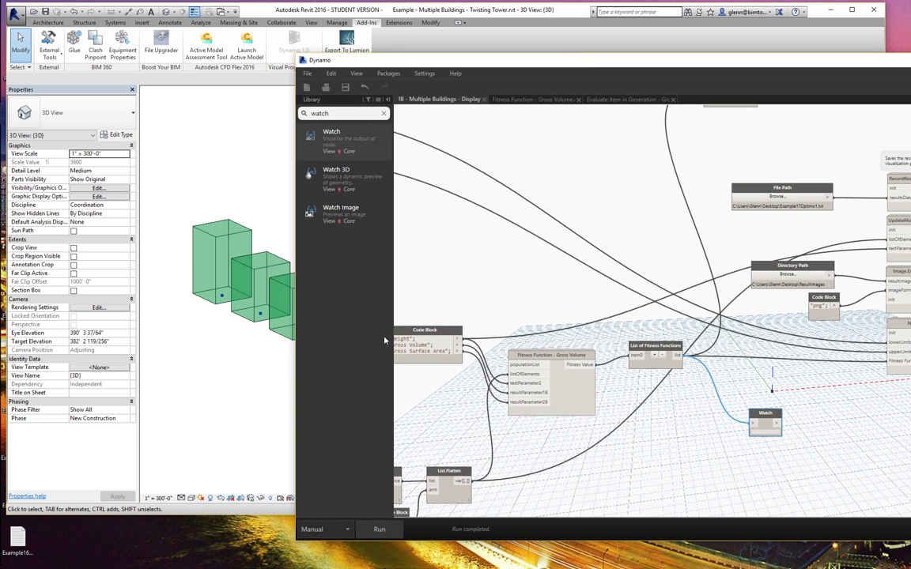
pyautogui.click(377, 530)
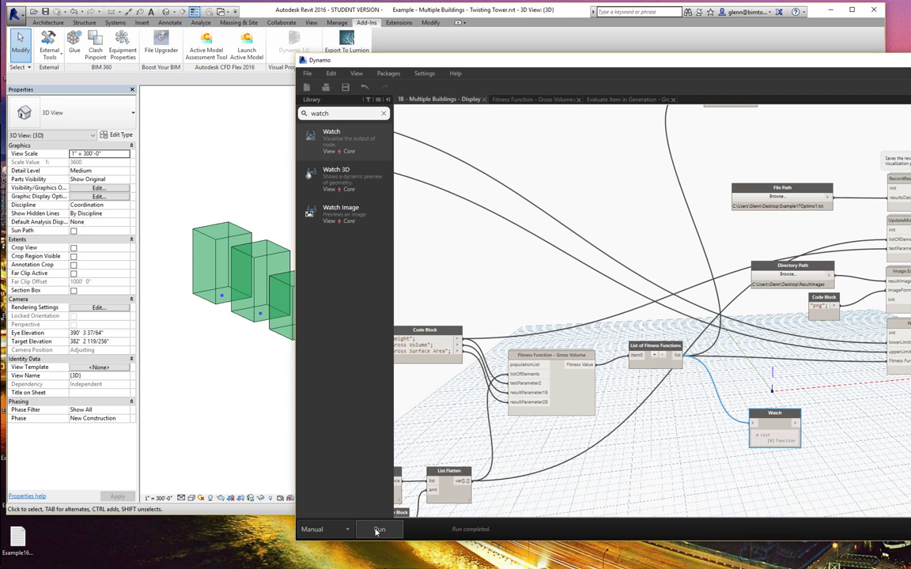
# - Run the graph again and inspect the Watch node fed by the List of Fitness Functions output
pyautogui.click(377, 530)
pyautogui.moveTo(652, 464); pyautogui.dragTo(563, 472, button='middle')
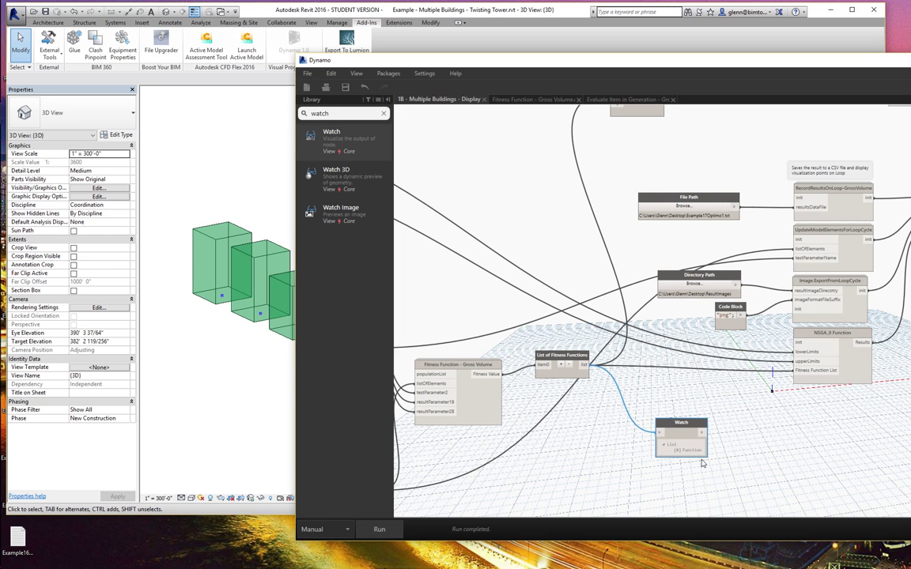
pyautogui.moveTo(610, 429); pyautogui.dragTo(629, 418, button='middle')
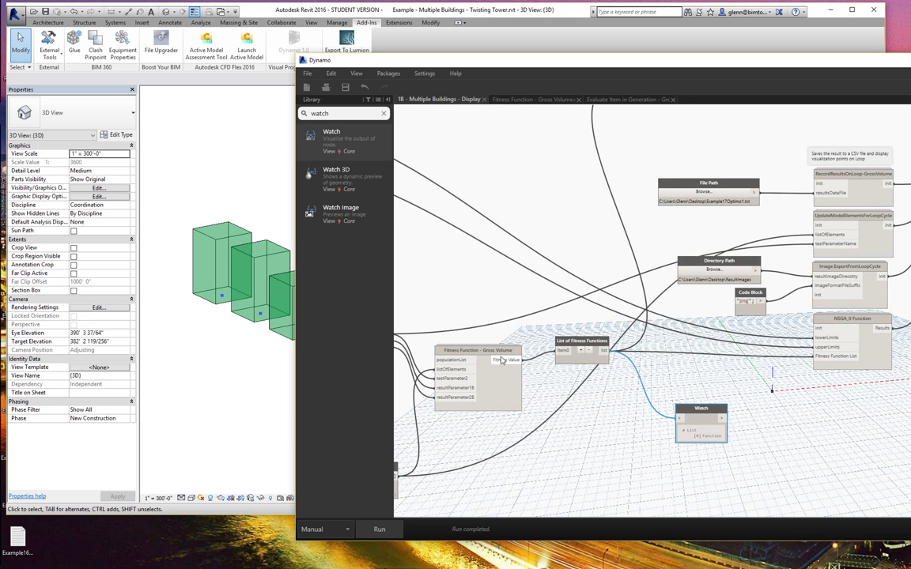
# - Review how the Fitness Function - Gross Volume custom node maps its inputs to the Fitness Value output, and return to the main graph
pyautogui.click(537, 100)
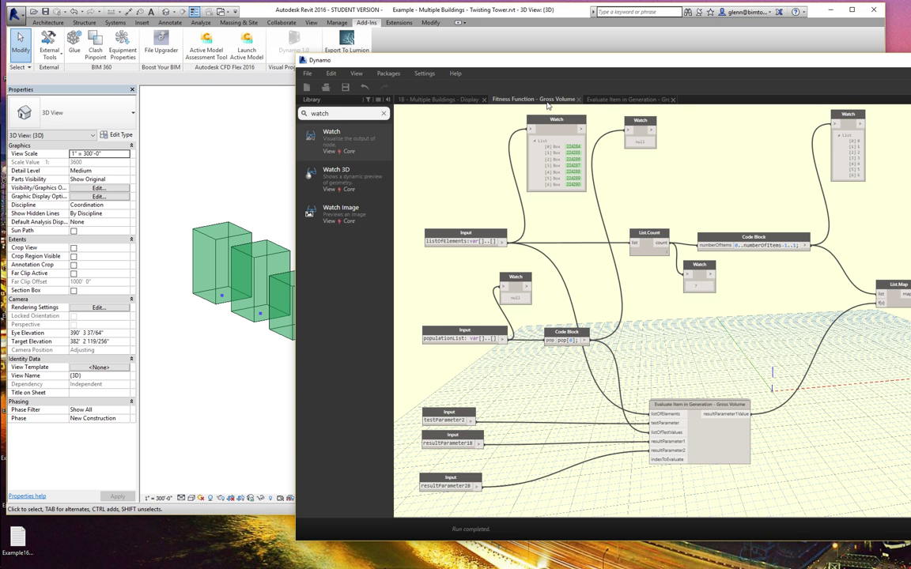
pyautogui.hscroll(3, 700, 291)
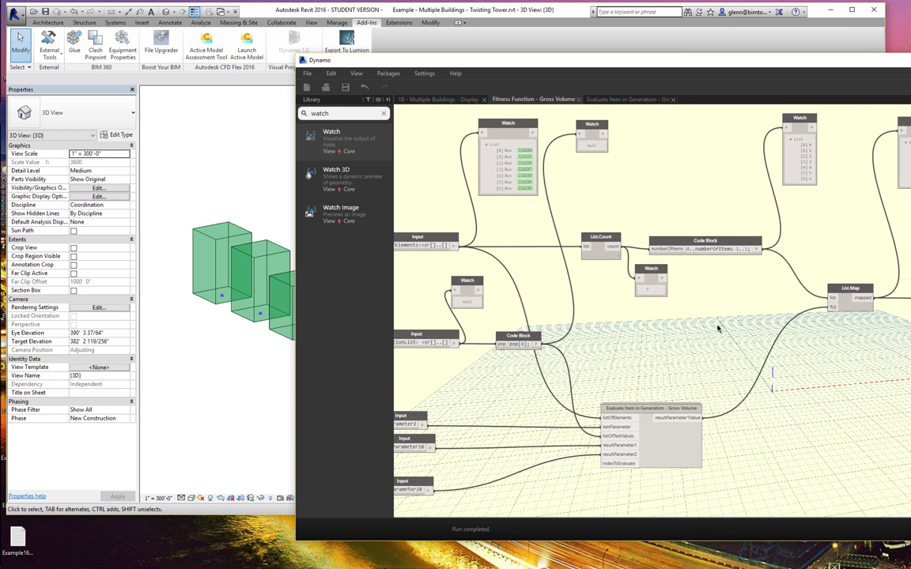
pyautogui.hscroll(3, 717, 327)
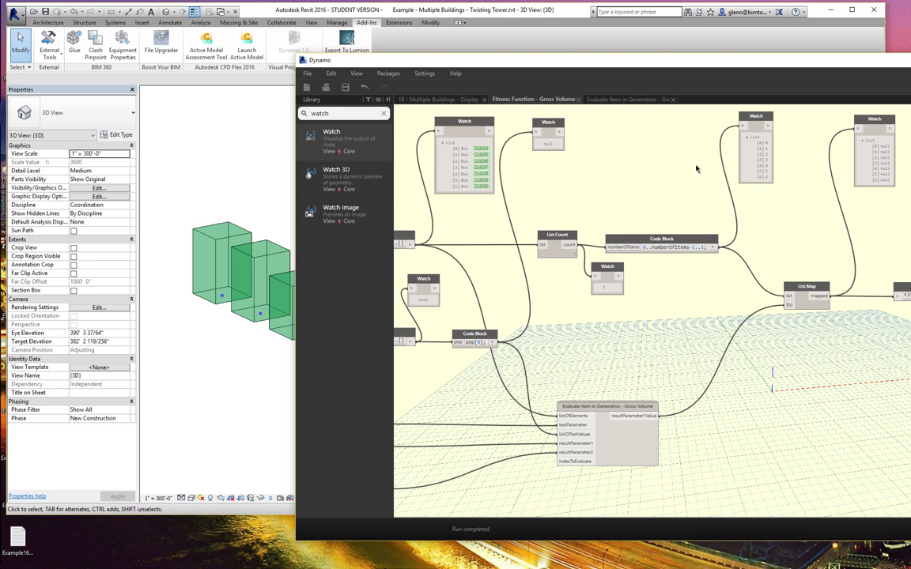
pyautogui.scroll(-5, 691, 170)
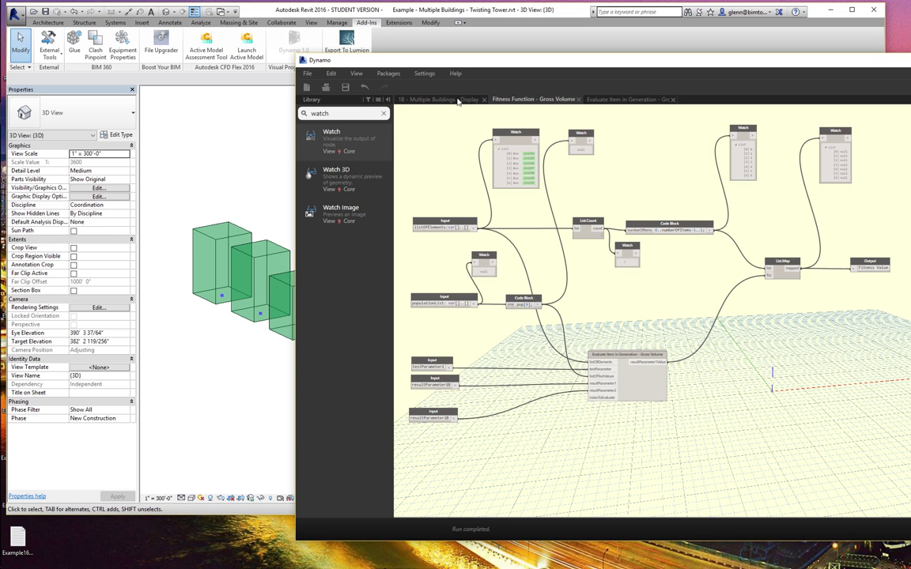
pyautogui.click(457, 100)
pyautogui.moveTo(573, 163); pyautogui.dragTo(537, 188, button='middle')
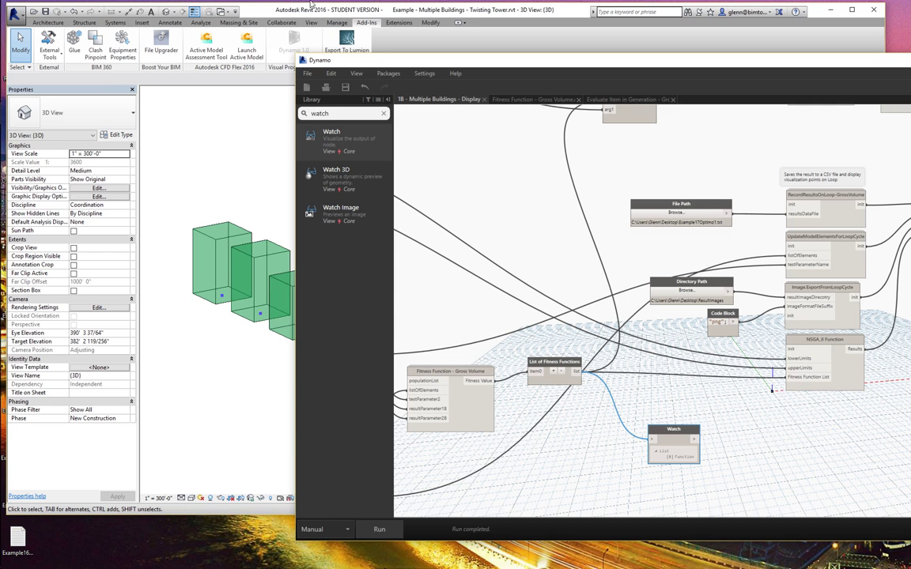
# - Move the Revit window aside, close the 171_Results folder, check the Desktop folder's files in File Explorer, and return to Dynamo
pyautogui.moveTo(380, 6); pyautogui.dragTo(652, 11)
pyautogui.click(163, 32)
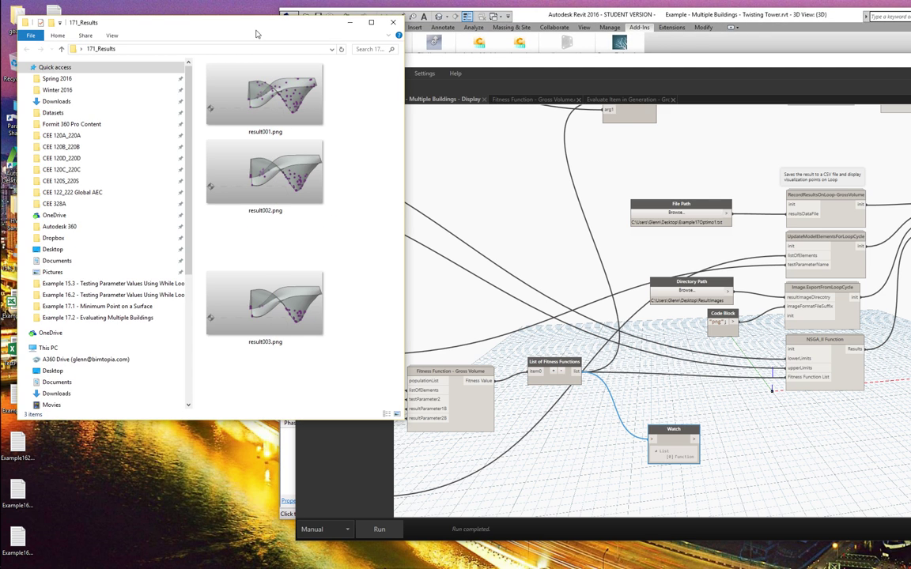
pyautogui.click(398, 25)
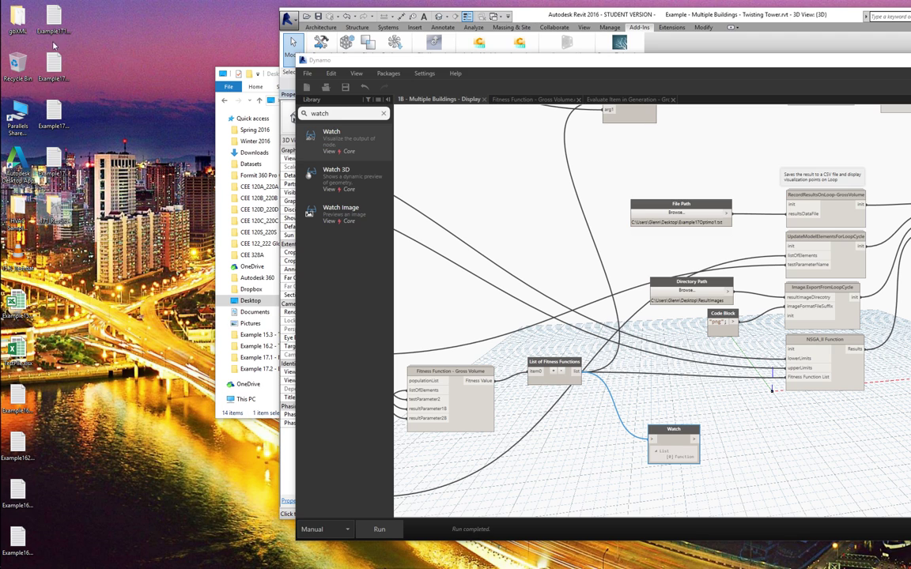
pyautogui.moveTo(5, 510)
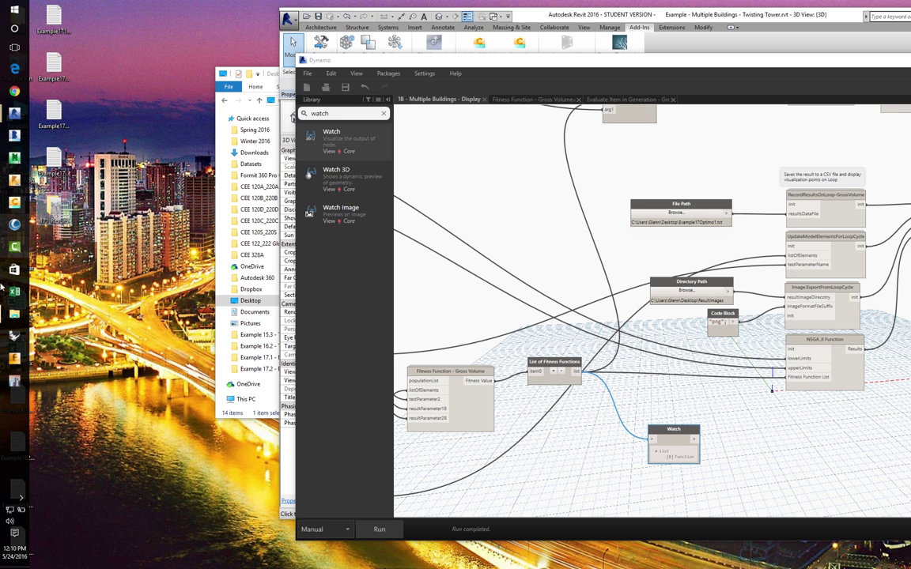
pyautogui.click(8, 316)
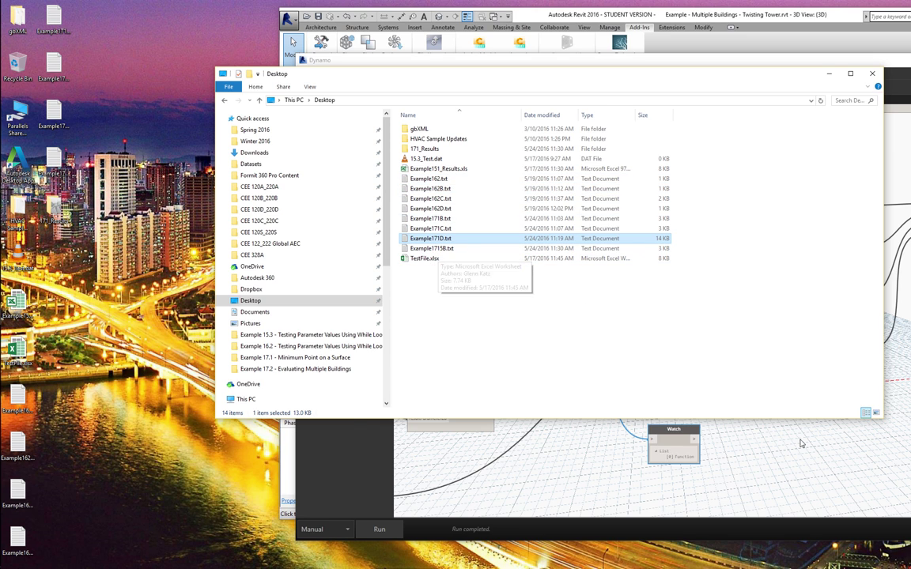
pyautogui.click(721, 434)
# - Point the File Path node for the recorded results to Example172TEst on the Desktop
pyautogui.click(708, 212)
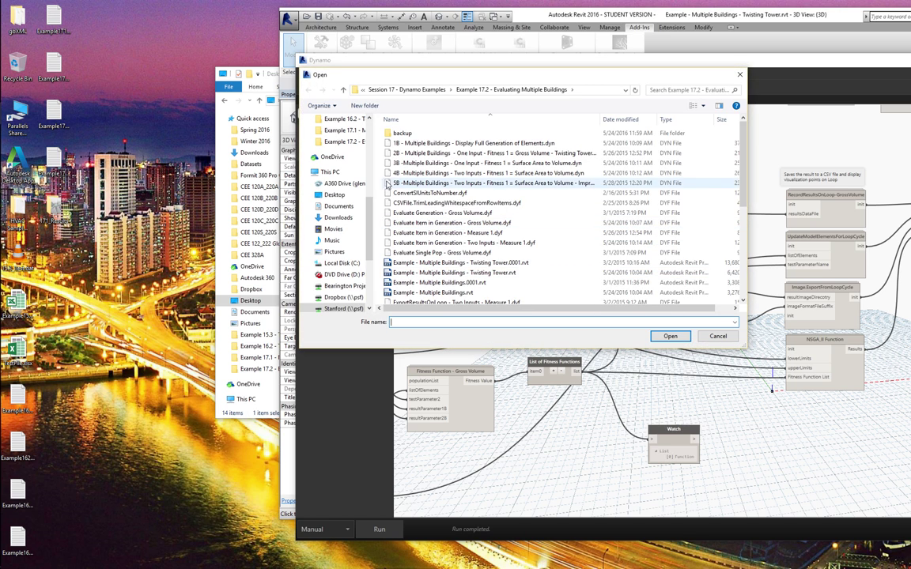
pyautogui.click(334, 195)
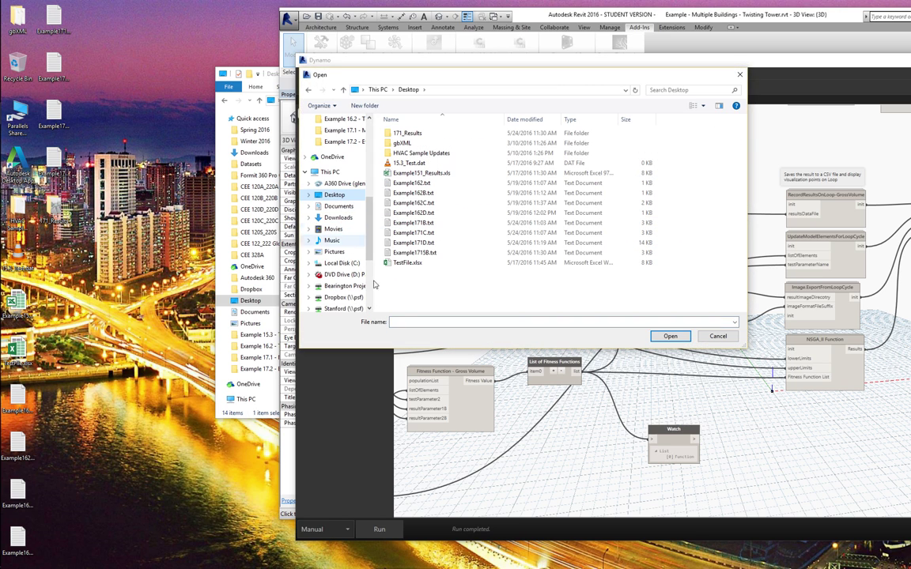
pyautogui.click(404, 323)
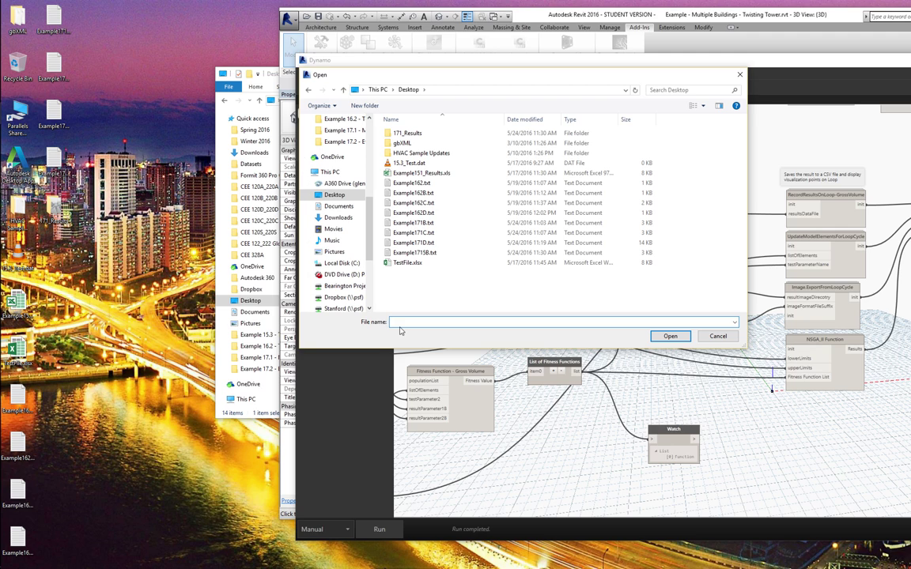
pyautogui.write('Example17')
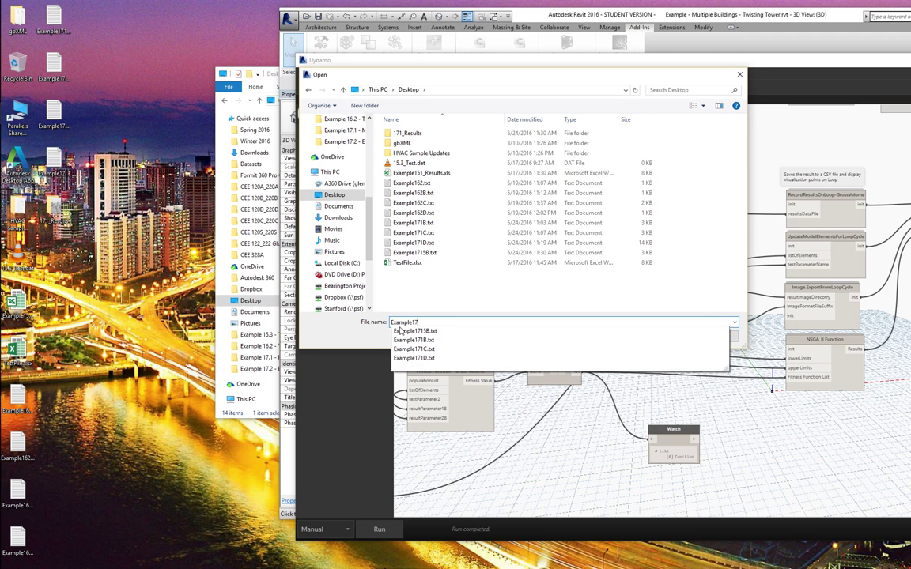
pyautogui.write('2Test')
pyautogui.press('Return')
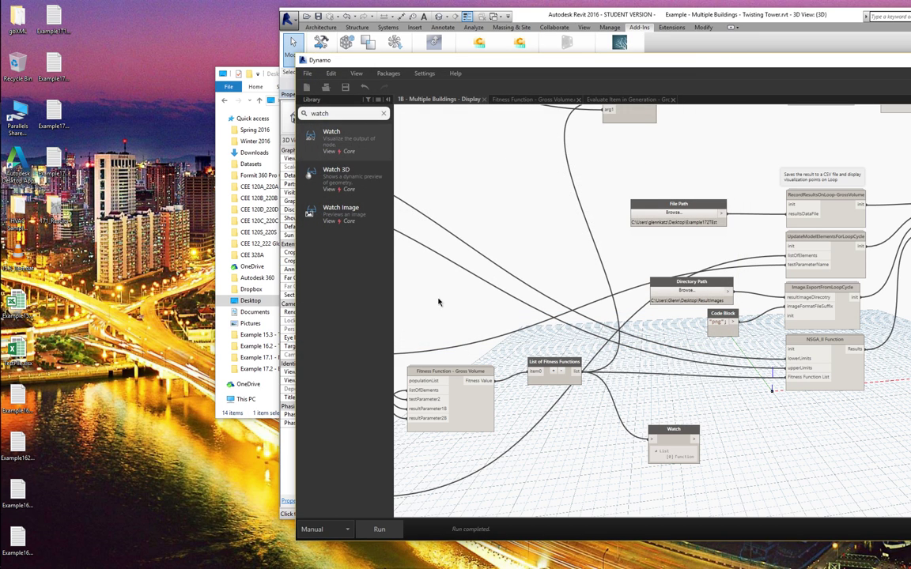
# - Set the File Path node's results file to Example172TEst.txt on the Desktop and run the graph
pyautogui.click(664, 213)
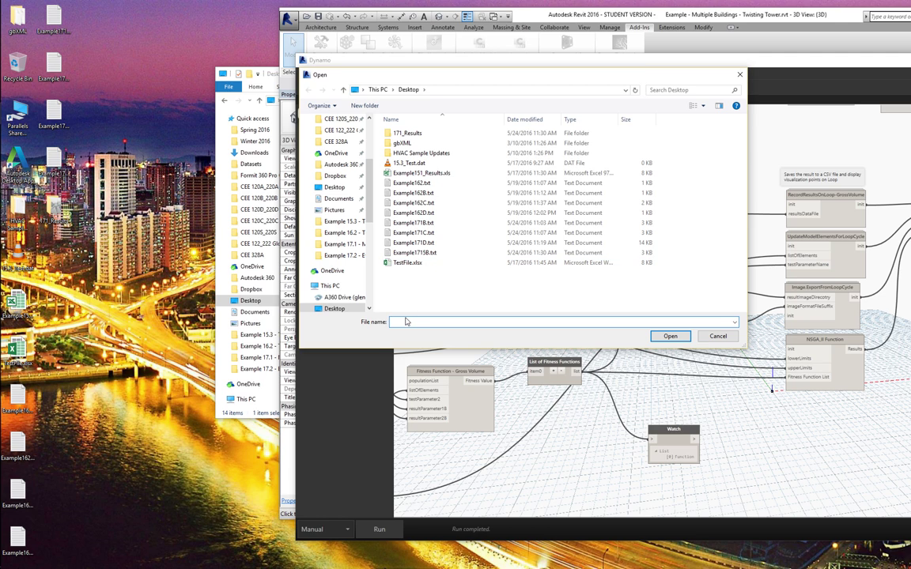
pyautogui.write('Example1')
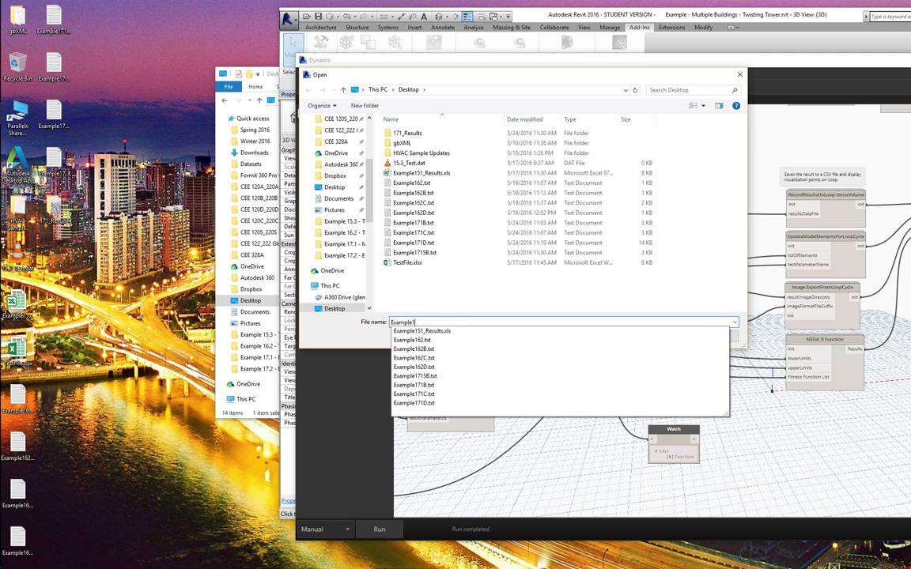
pyautogui.write('72TEs')
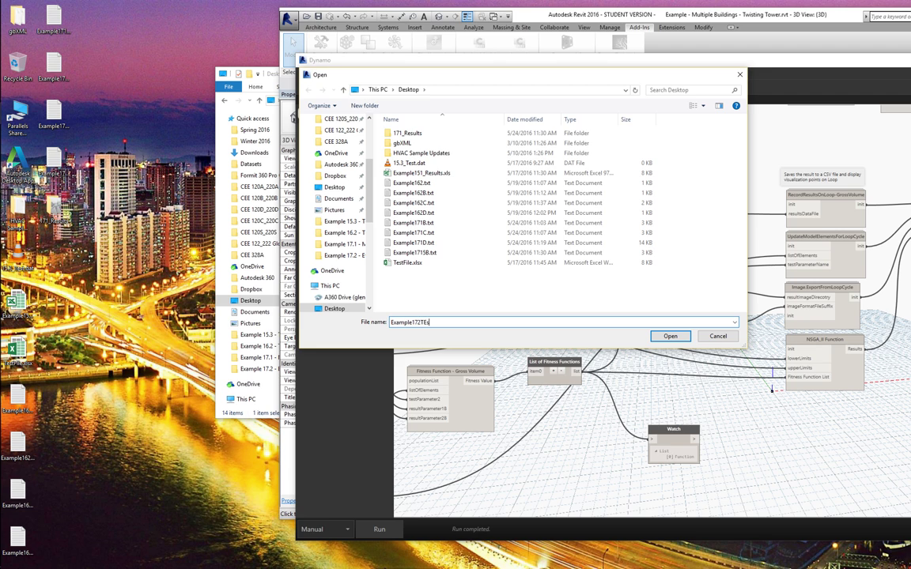
pyautogui.write('t.txt')
pyautogui.press('Return')
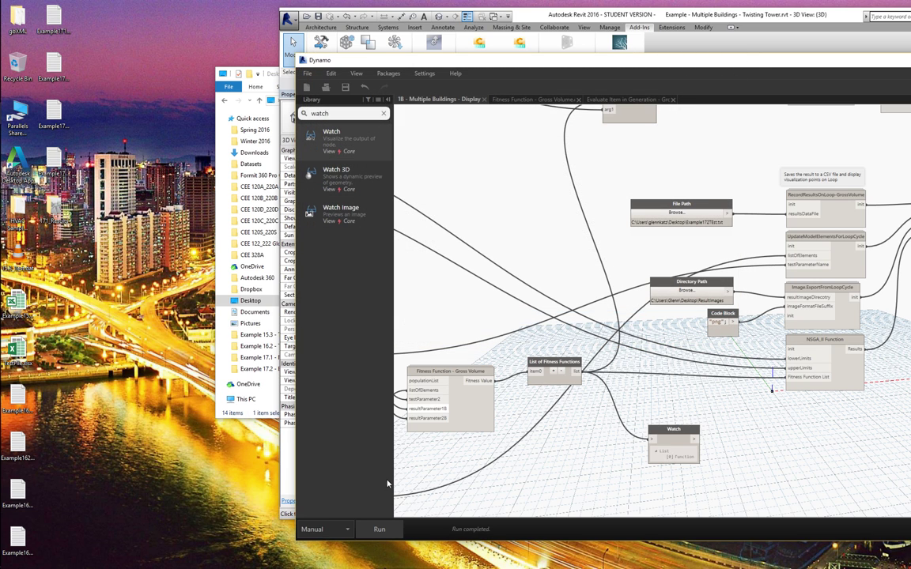
pyautogui.click(389, 529)
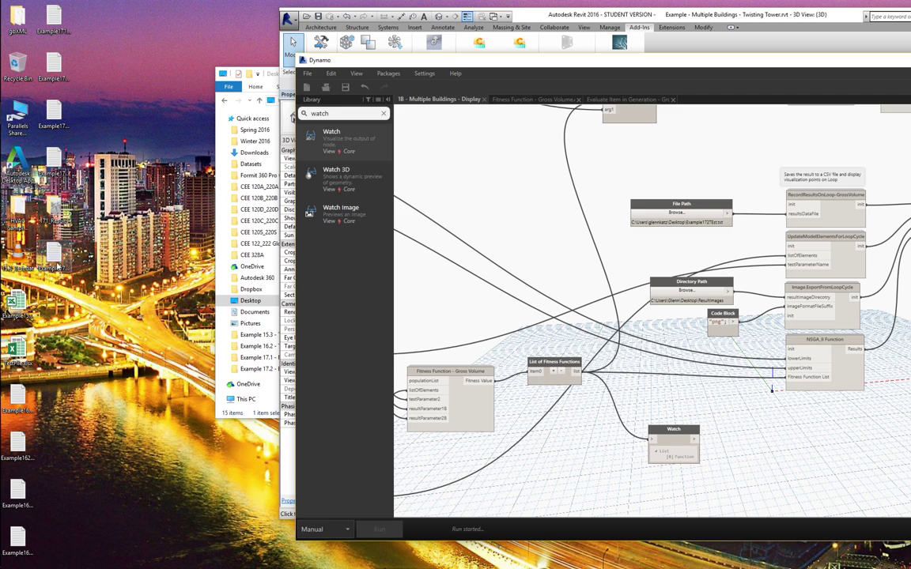
# - Read the new Example172TEst.txt results file from the Desktop in Notepad, close it, and return to Dynamo
pyautogui.hotkey('alt', 'Tab')
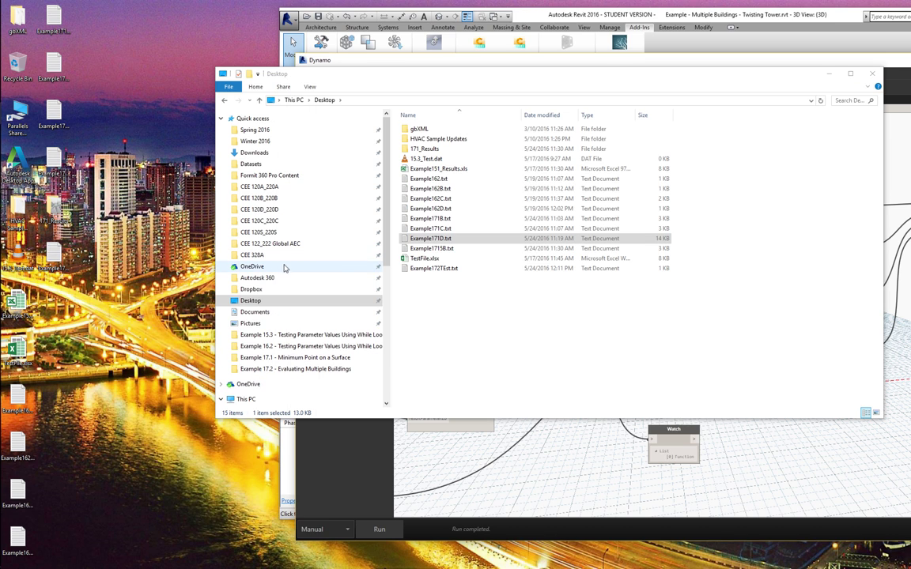
pyautogui.click(450, 277)
pyautogui.doubleClick(55, 250)
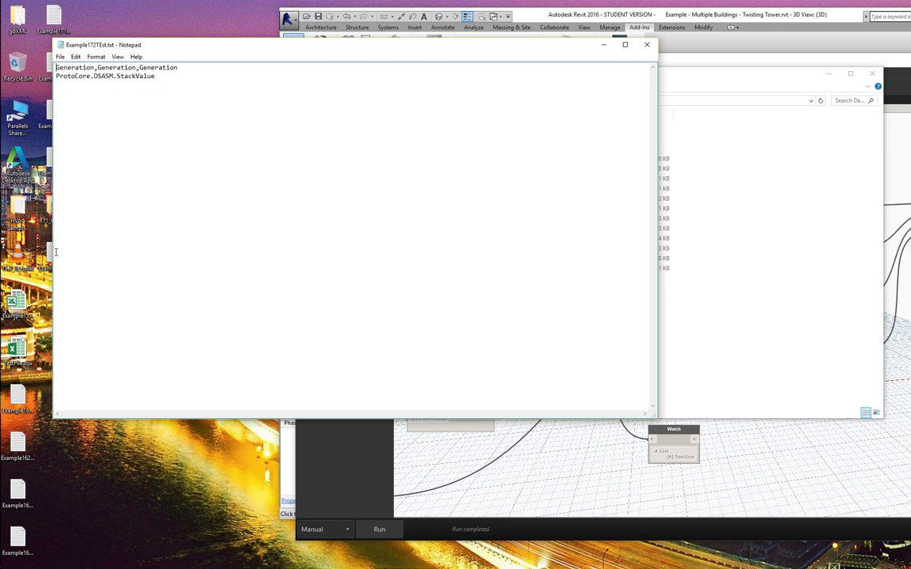
pyautogui.click(647, 44)
pyautogui.click(589, 491)
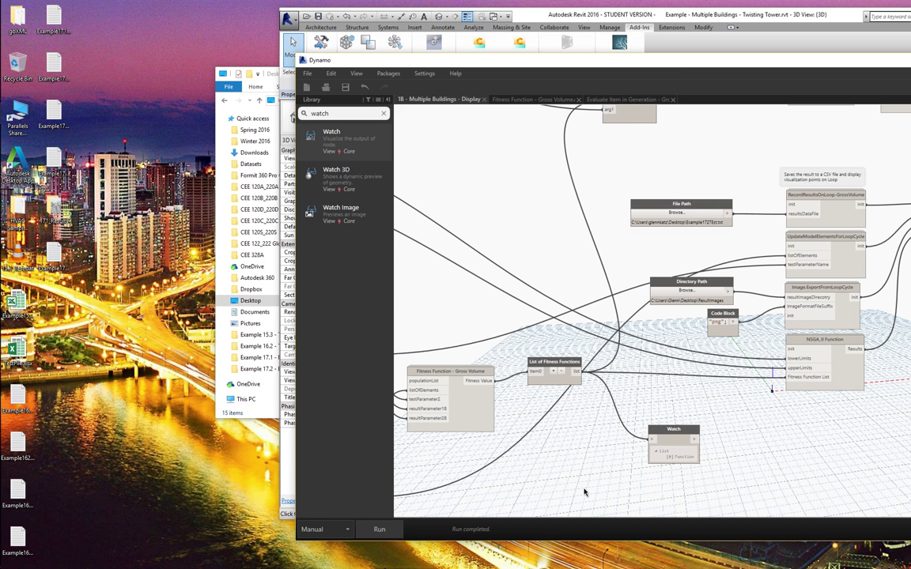
# - Maximize the Revit window, move Dynamo clear of its 3D view, and delete all seven box masses
pyautogui.moveTo(585, 563)
pyautogui.moveTo(545, 63); pyautogui.dragTo(396, 64)
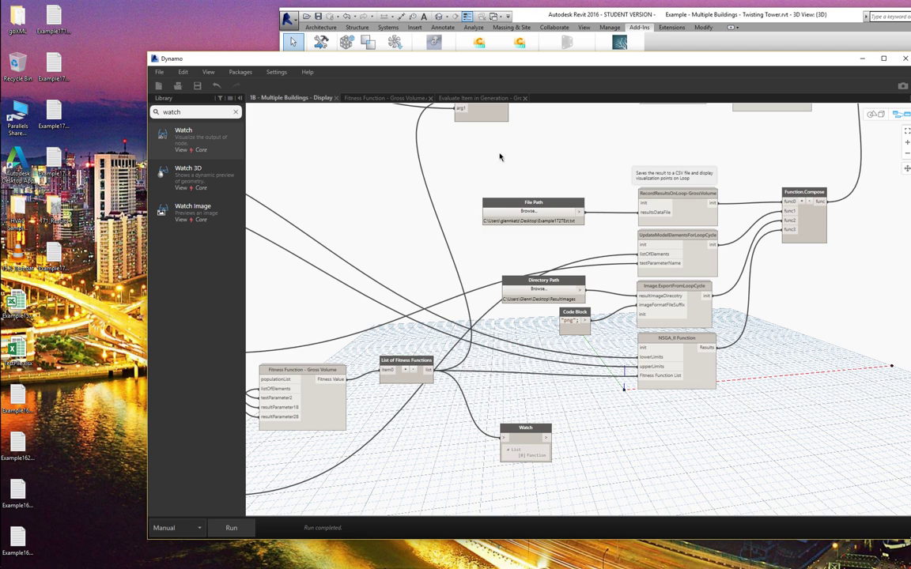
pyautogui.moveTo(342, 60); pyautogui.dragTo(407, 297)
pyautogui.moveTo(691, 16); pyautogui.dragTo(409, 0)
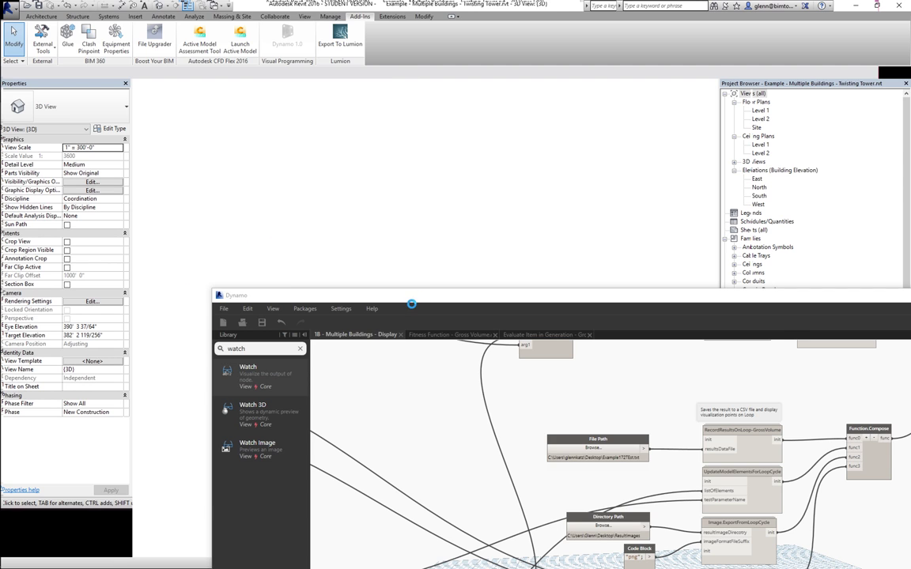
pyautogui.moveTo(423, 300); pyautogui.dragTo(402, 479)
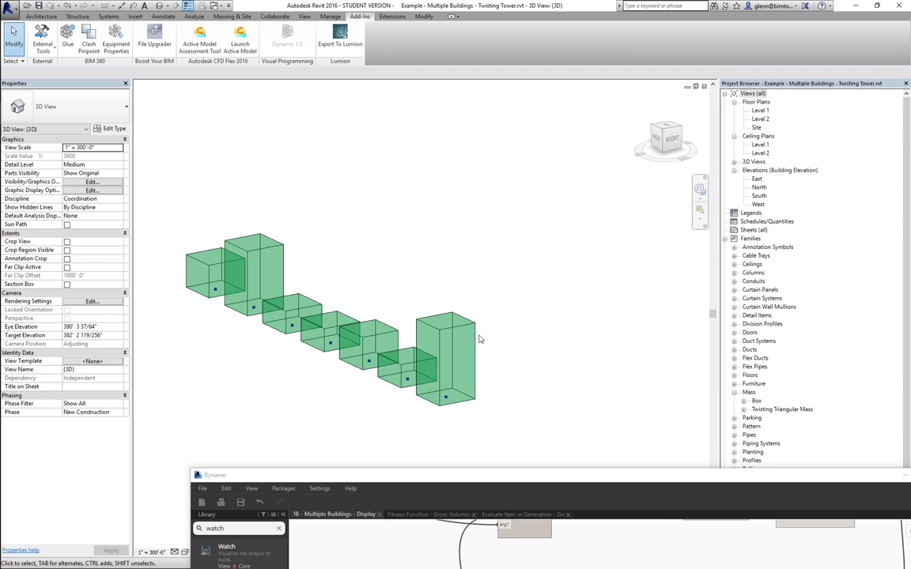
pyautogui.moveTo(174, 227); pyautogui.dragTo(510, 429)
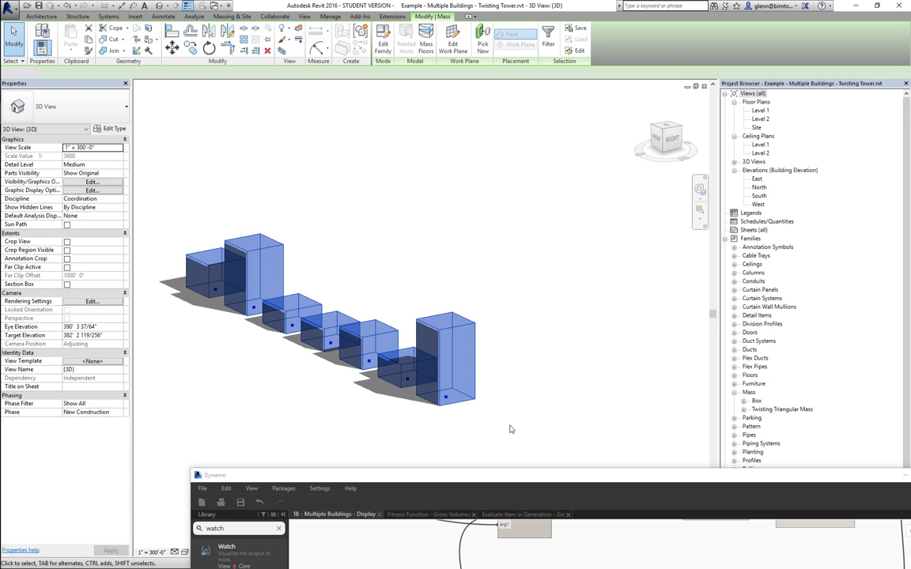
pyautogui.press('Delete')
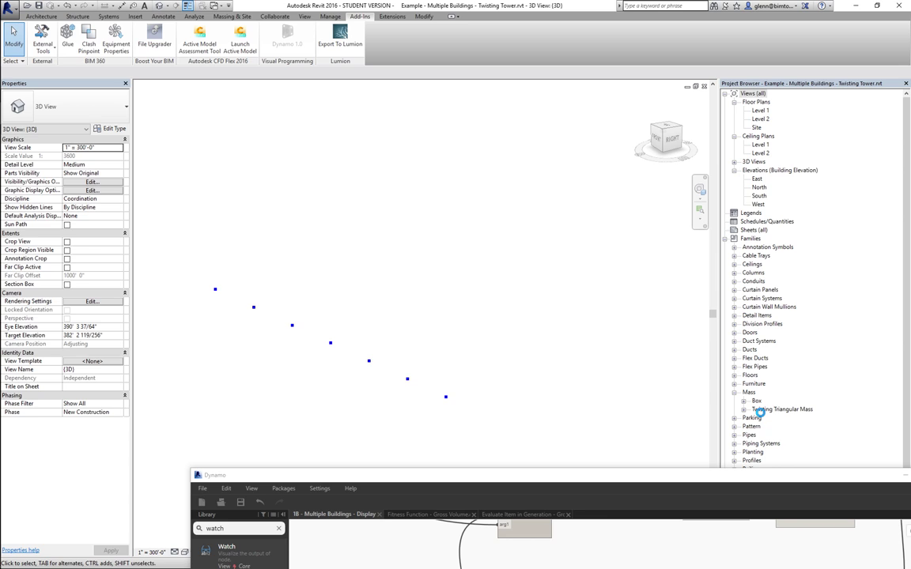
# - Place one Twisting Triangular Mass on the work plane in the 3D view near the row of reference points, and end placement
pyautogui.click(743, 409)
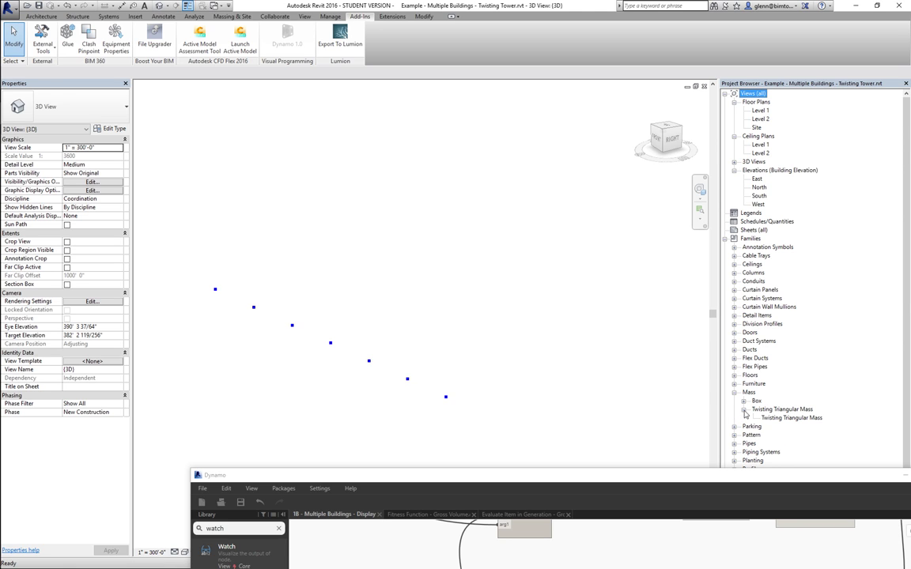
pyautogui.click(771, 417)
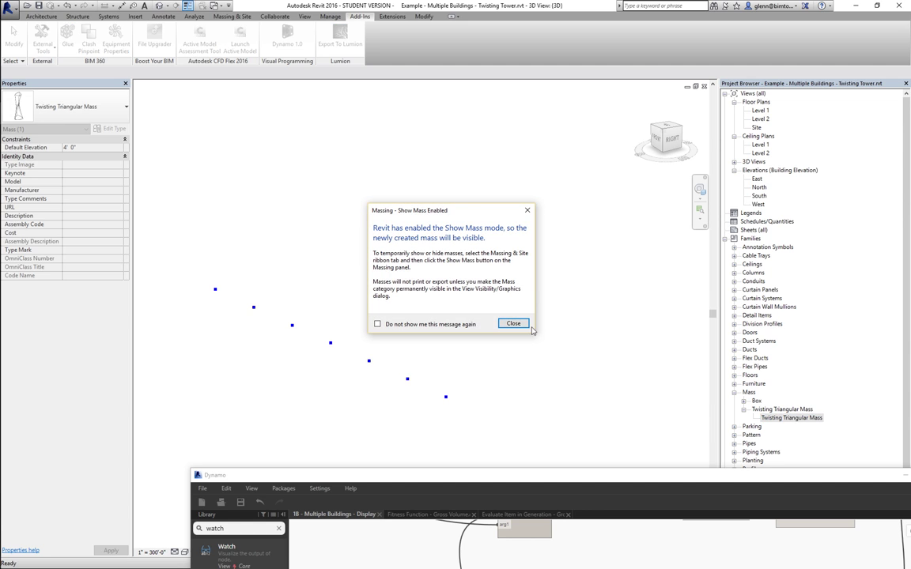
pyautogui.click(523, 326)
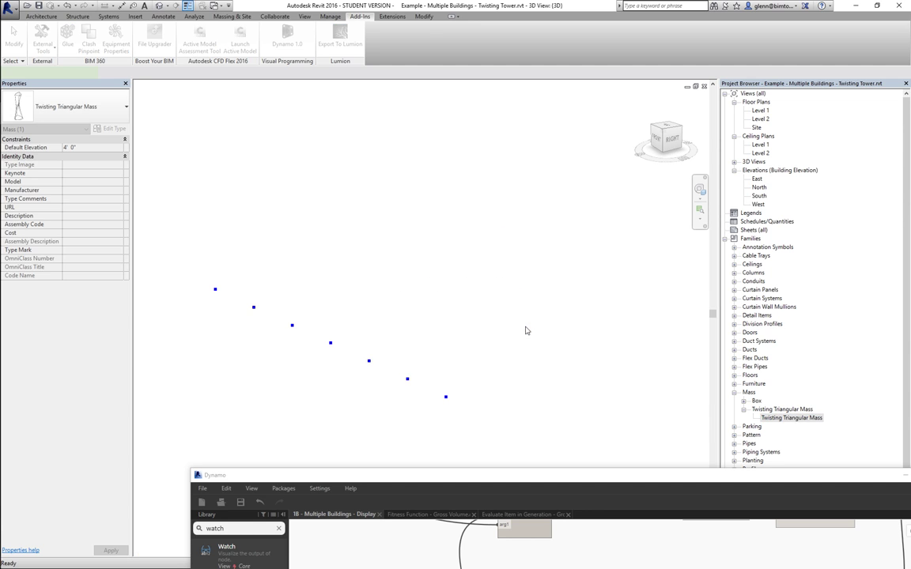
pyautogui.click(401, 396)
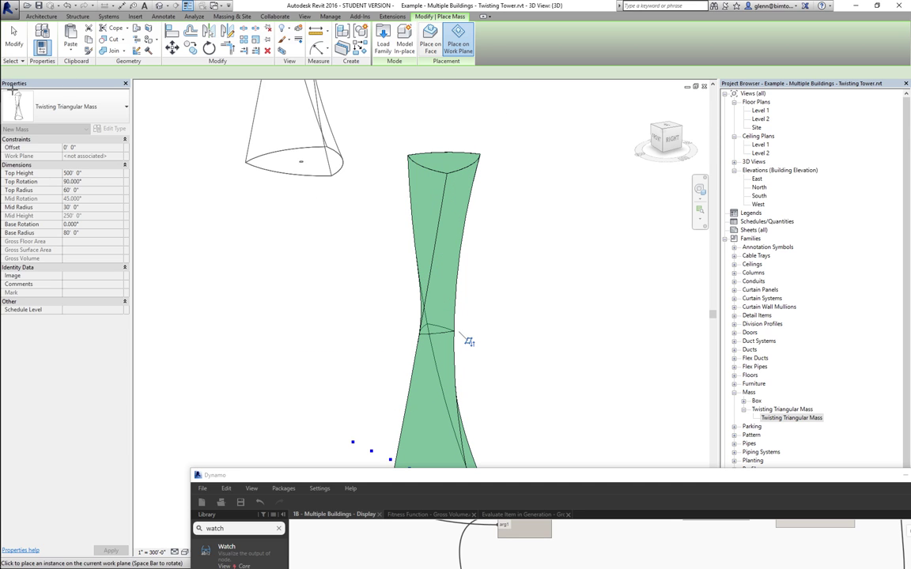
pyautogui.click(18, 39)
pyautogui.click(18, 41)
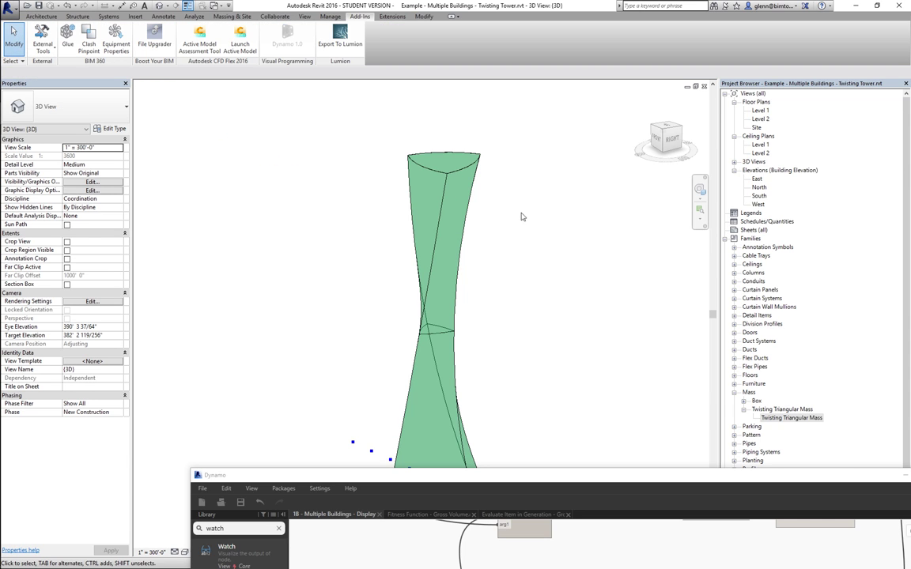
# - Close Dynamo without saving the graph or the custom node changes, and open the South elevation view
pyautogui.click(761, 196)
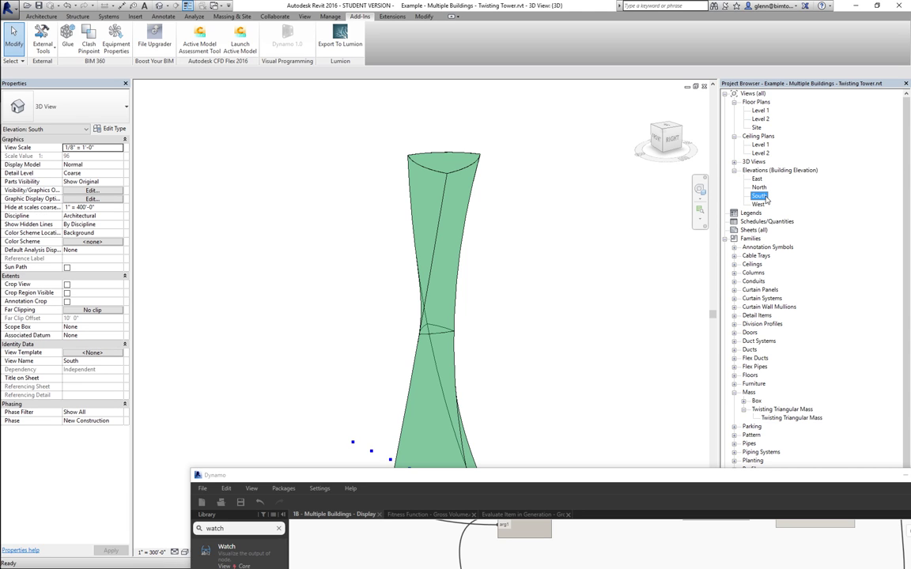
pyautogui.doubleClick(763, 197)
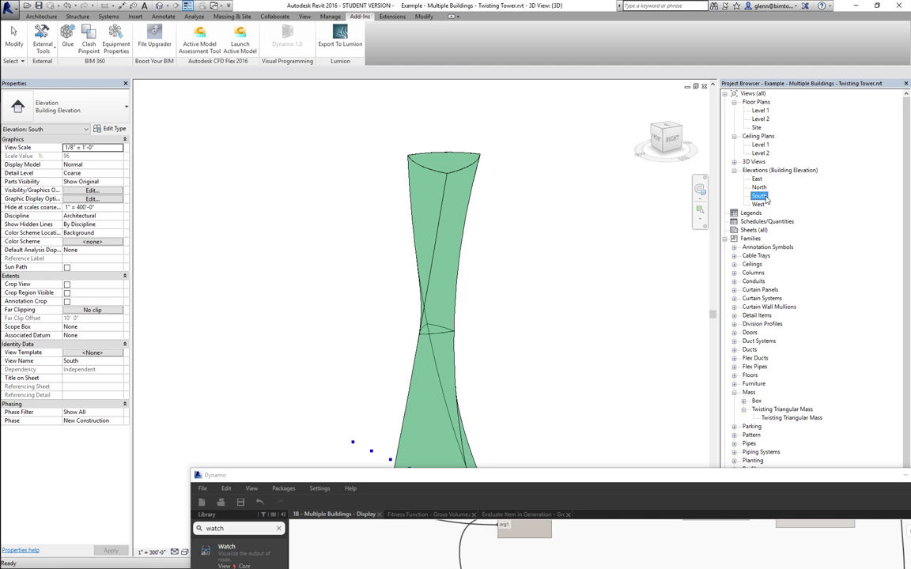
pyautogui.moveTo(630, 480); pyautogui.dragTo(486, 409)
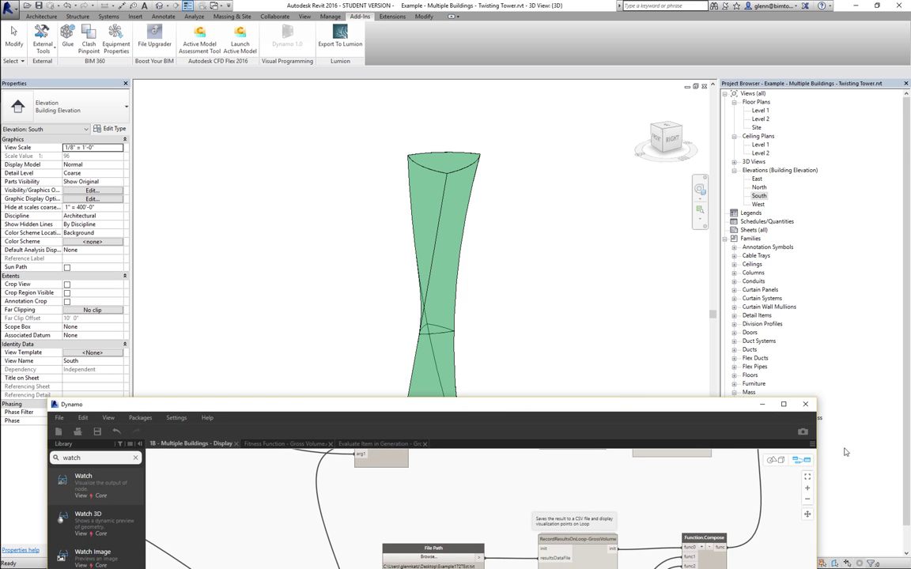
pyautogui.click(805, 404)
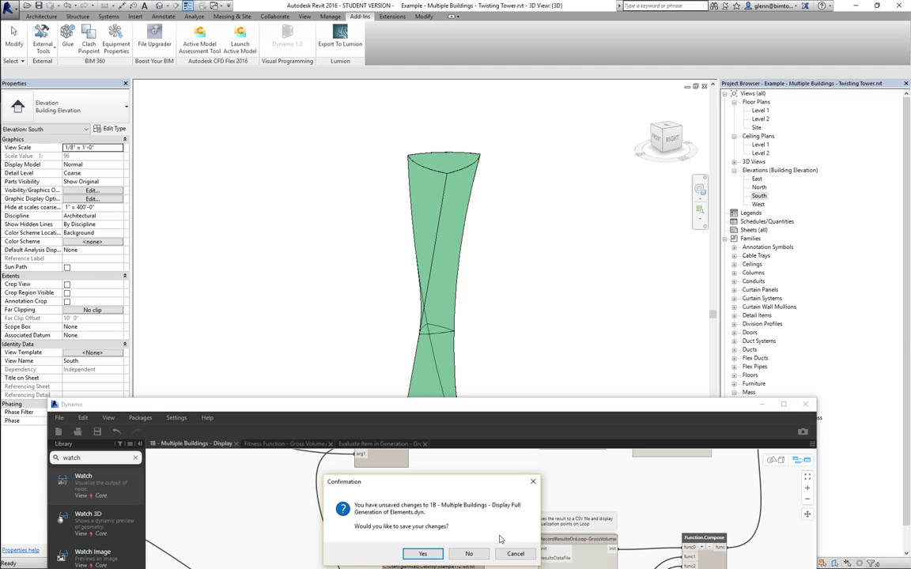
pyautogui.click(467, 554)
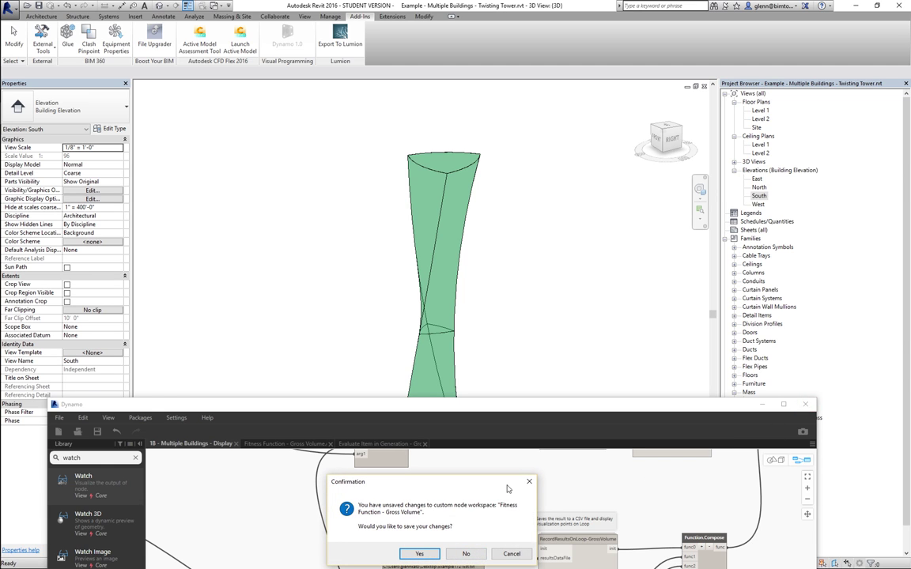
pyautogui.click(474, 554)
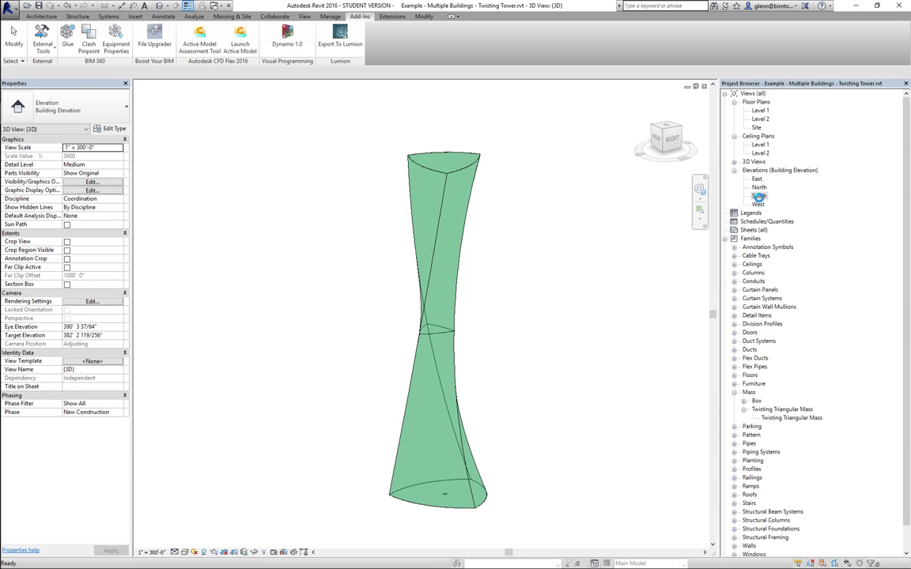
pyautogui.doubleClick(758, 196)
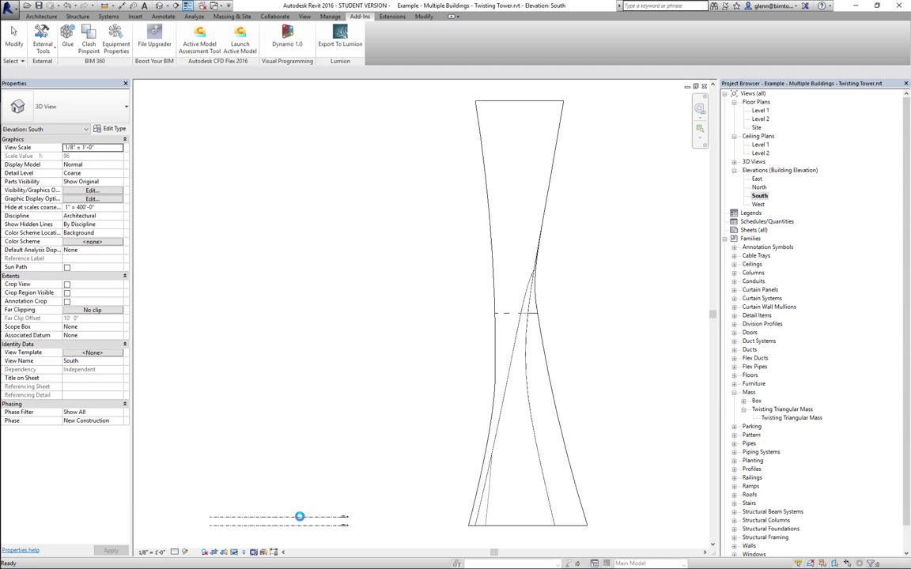
# - Array Level 2 vertically upward at 10' spacing with a count of 50, and clear the selection
pyautogui.click(300, 520)
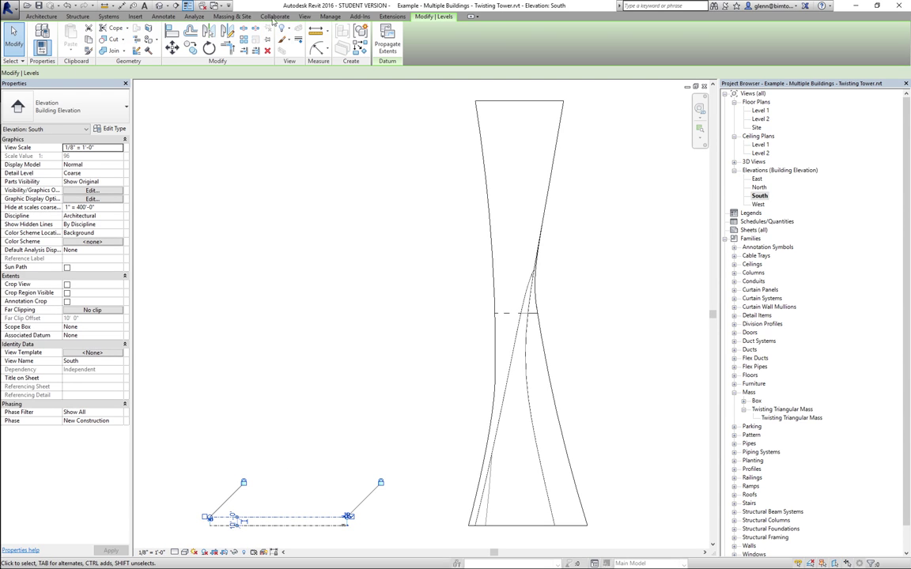
pyautogui.click(243, 38)
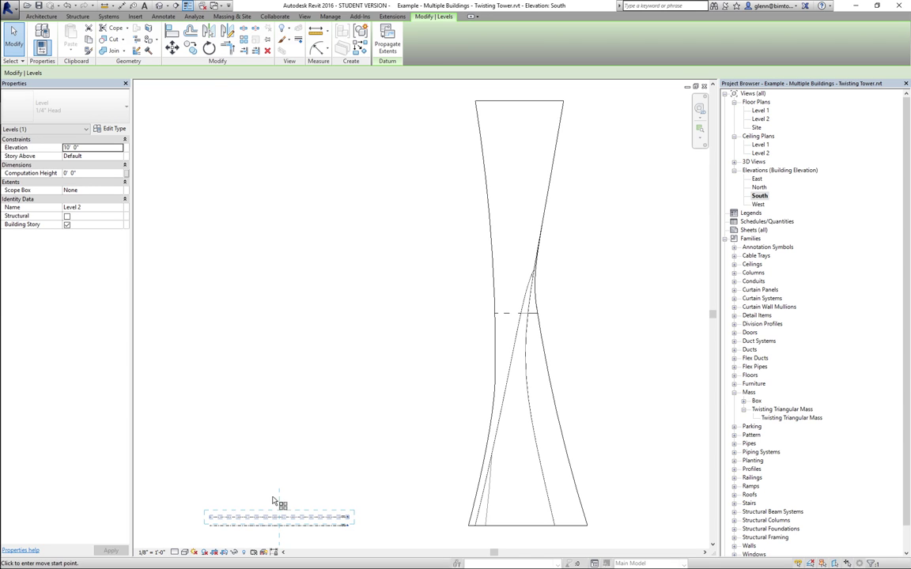
pyautogui.click(273, 518)
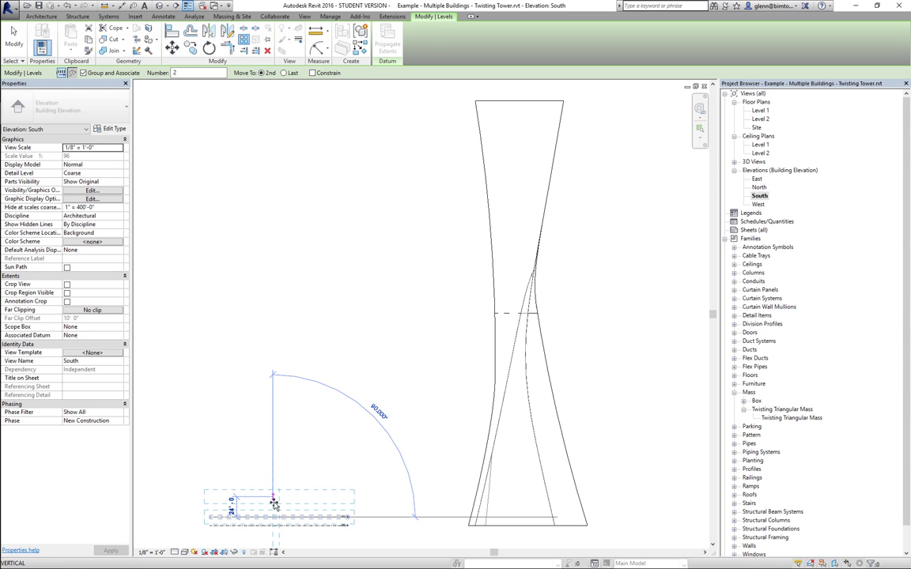
pyautogui.click(276, 508)
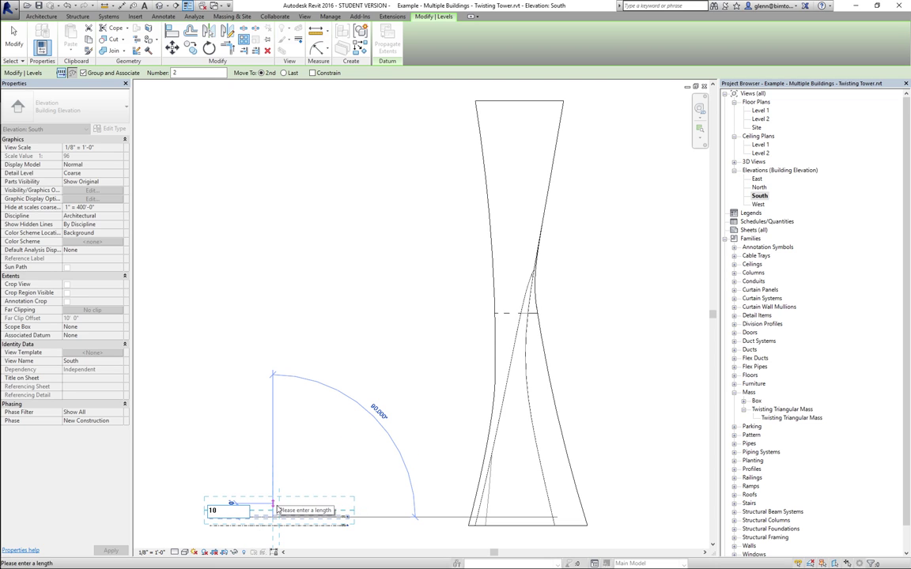
pyautogui.click(276, 507)
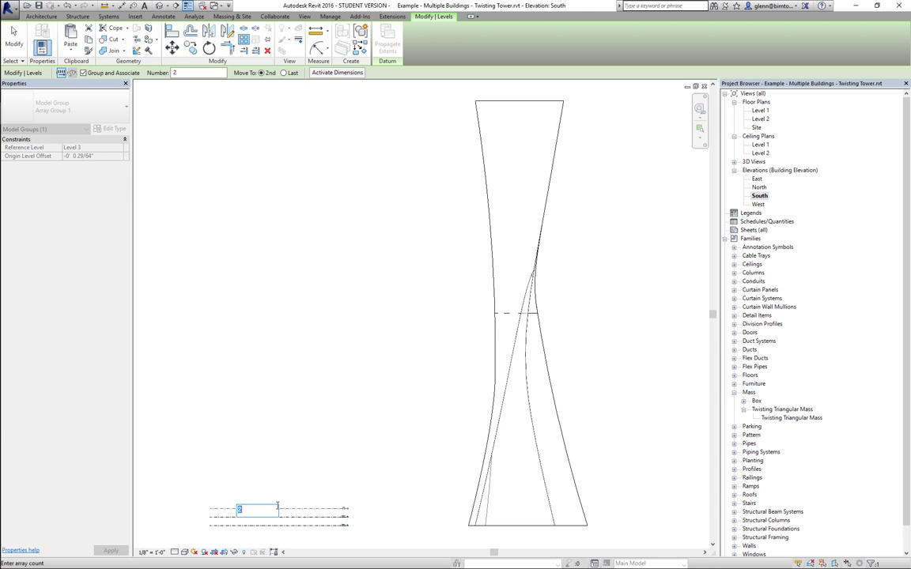
pyautogui.write('50')
pyautogui.press('Return')
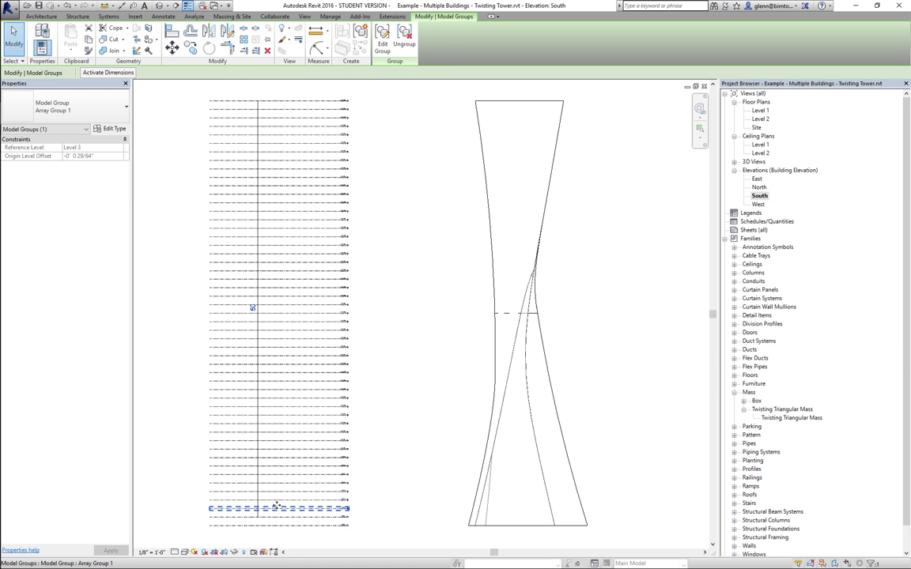
pyautogui.click(413, 339)
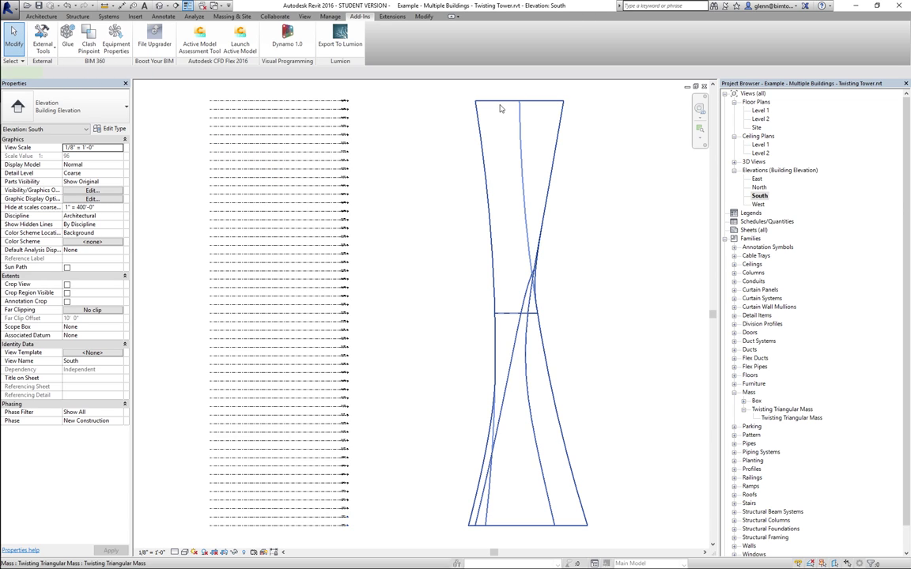
# - Create mass floors on the Twisting Triangular Mass at every level from Level 1 to Level 51
pyautogui.click(499, 108)
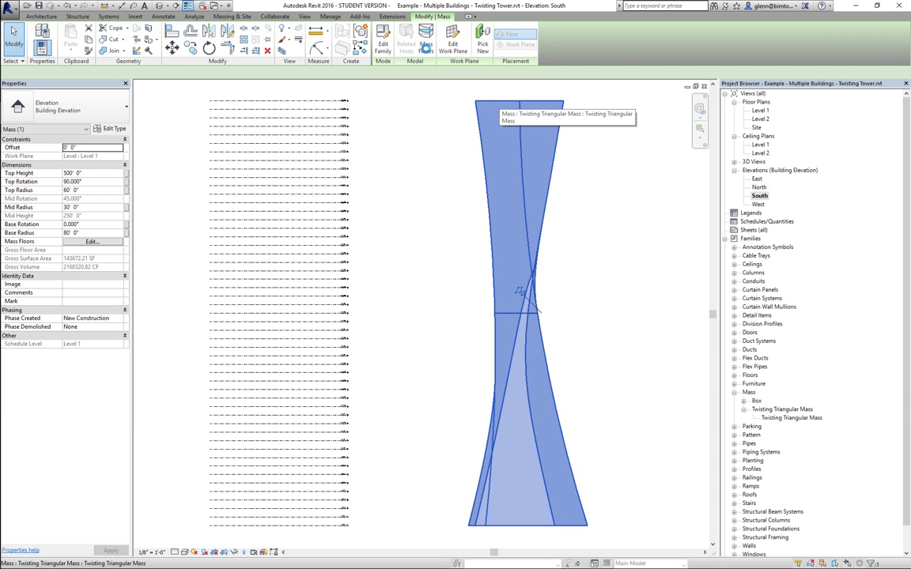
pyautogui.click(427, 45)
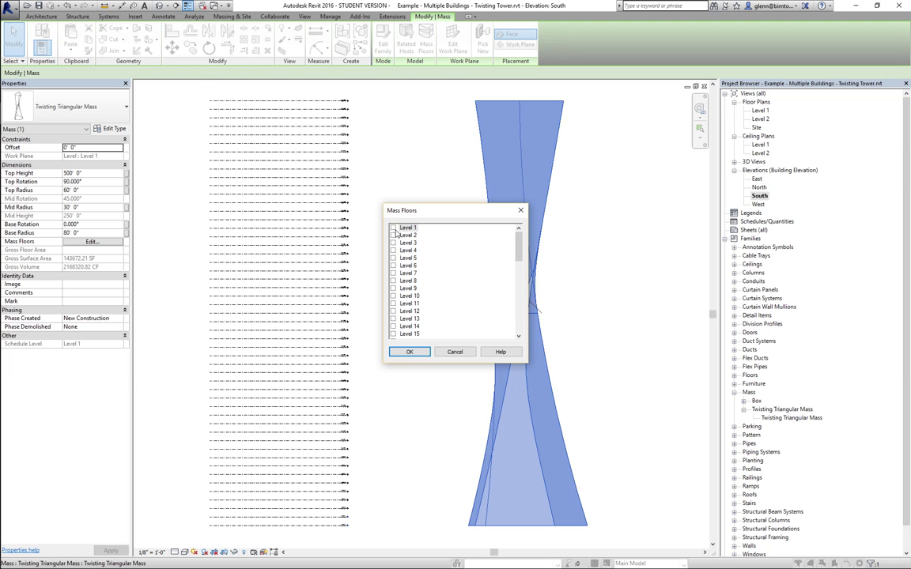
pyautogui.moveTo(519, 243); pyautogui.dragTo(519, 321)
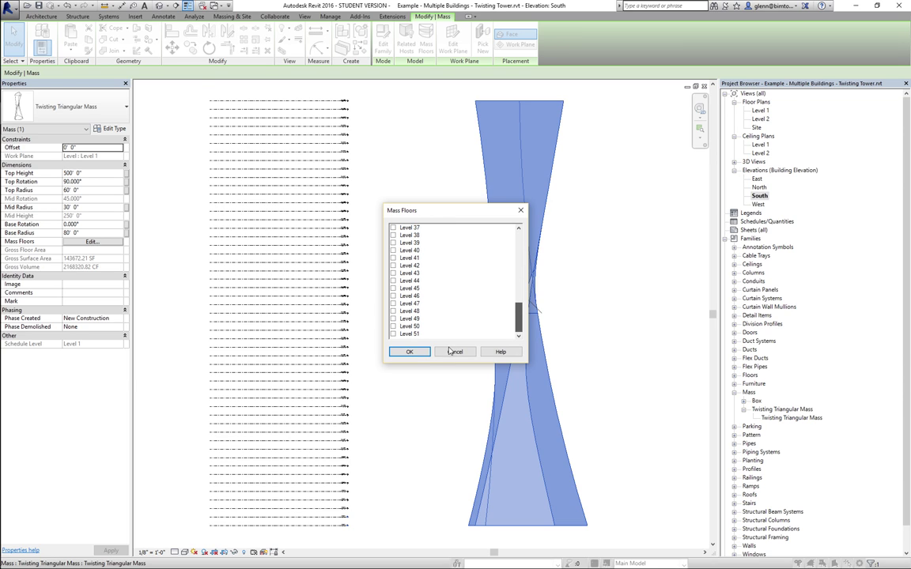
pyautogui.keyDown('shift'); pyautogui.click(409, 334); pyautogui.keyUp('shift')
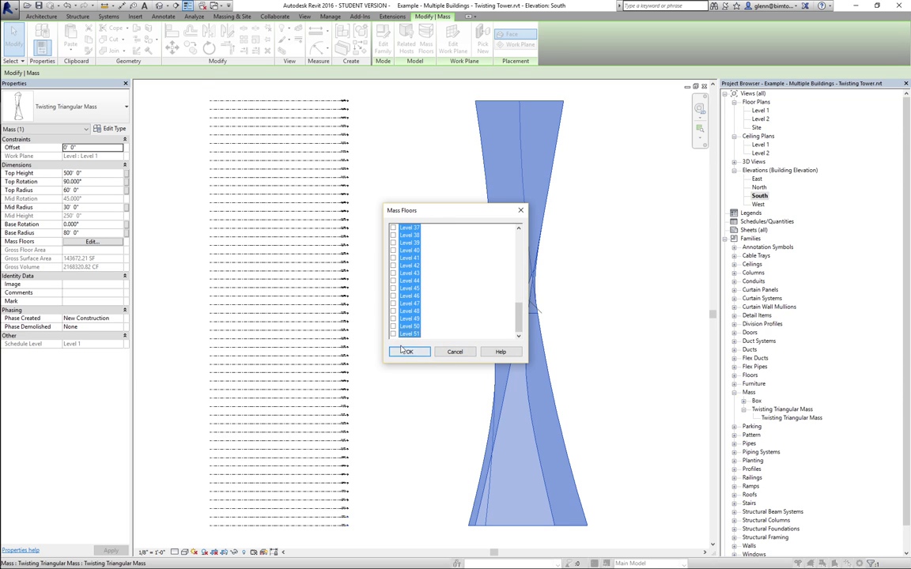
pyautogui.click(393, 318)
pyautogui.click(406, 352)
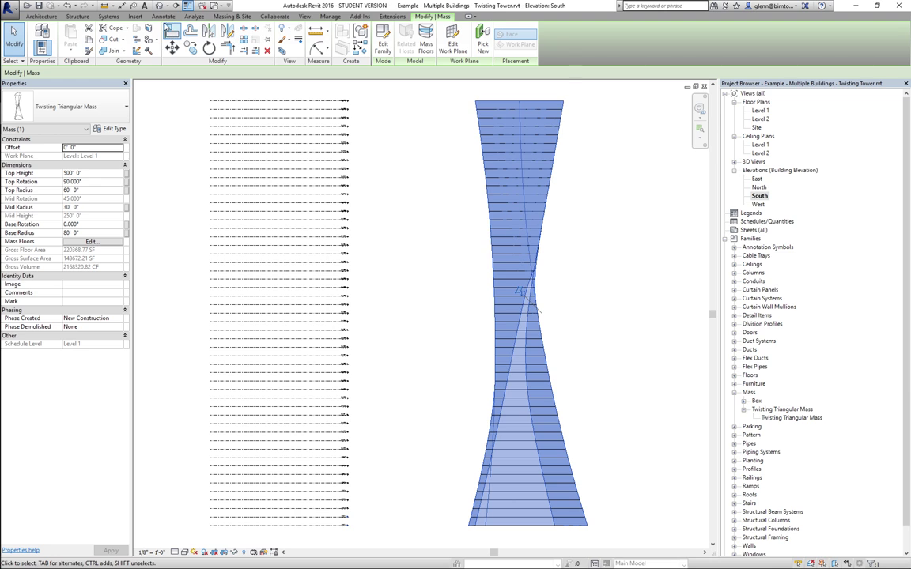
# - Open the 3D view and examine the tower's mass floors, checking the properties of the Level 2 and Level 19 floors
pyautogui.click(159, 6)
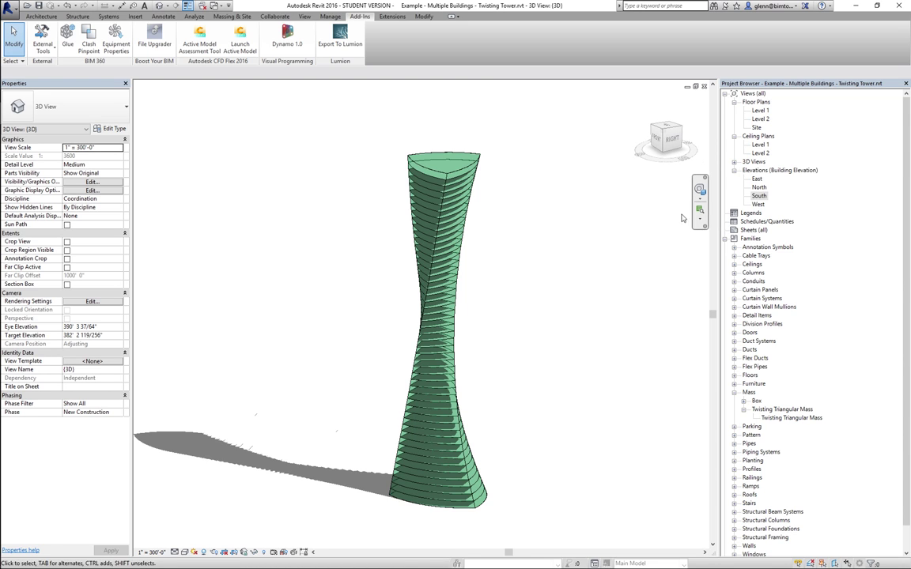
pyautogui.press('z')
pyautogui.press('r')
pyautogui.moveTo(274, 348); pyautogui.dragTo(466, 486)
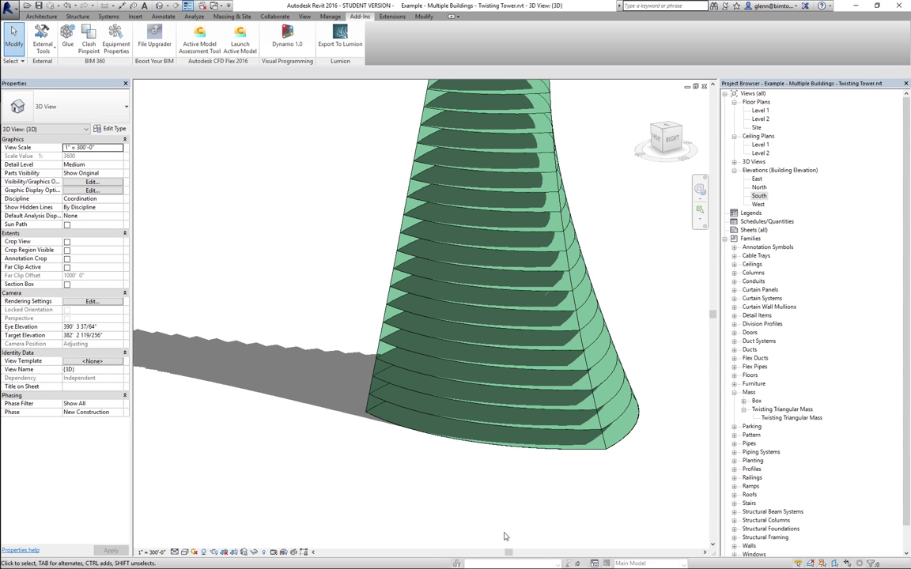
pyautogui.click(532, 432)
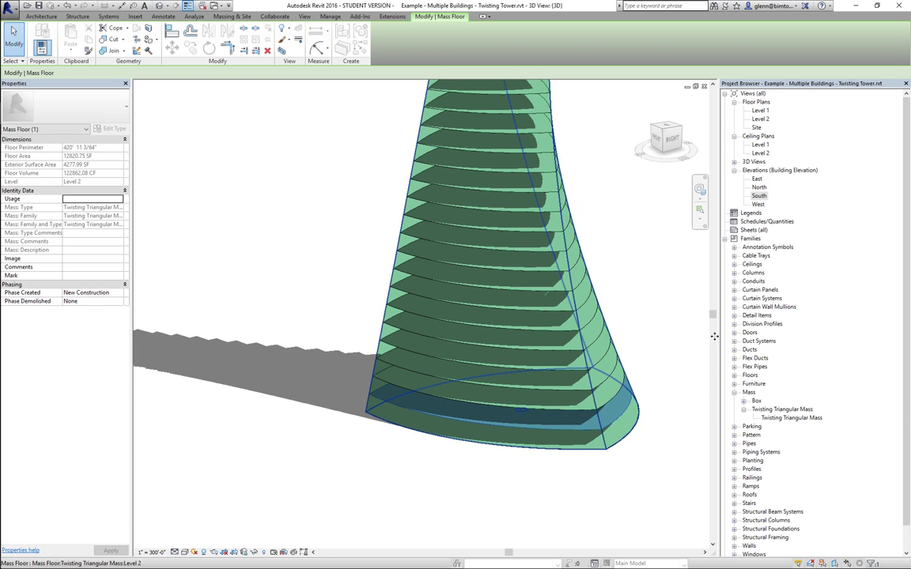
pyautogui.press('Tab')
pyautogui.click(509, 100)
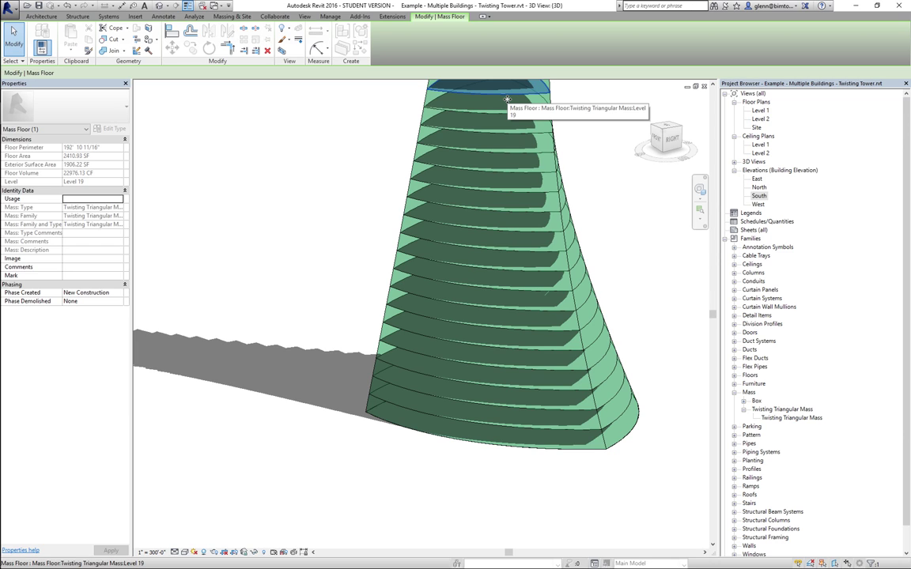
pyautogui.click(542, 480)
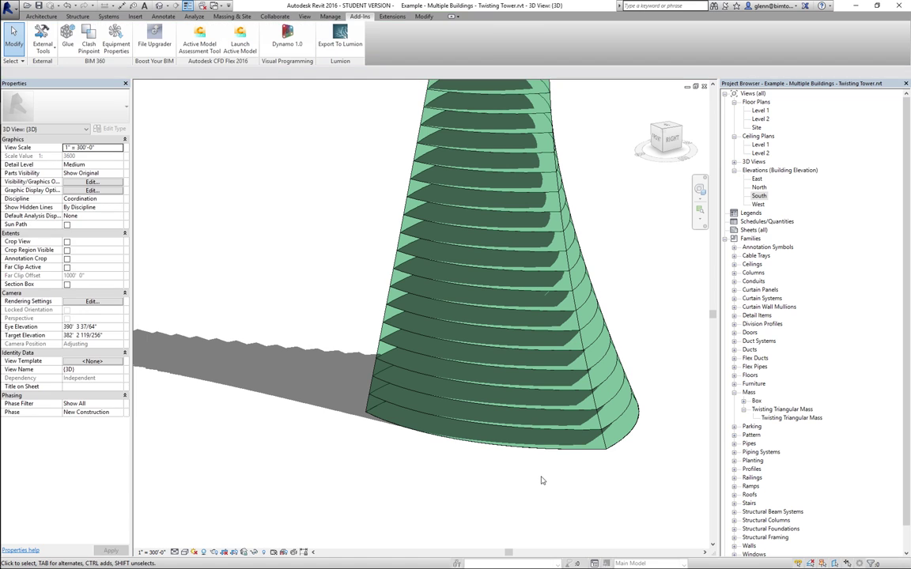
pyautogui.keyDown('shift'); pyautogui.moveTo(543, 480); pyautogui.dragTo(534, 489, button='middle'); pyautogui.keyUp('shift')
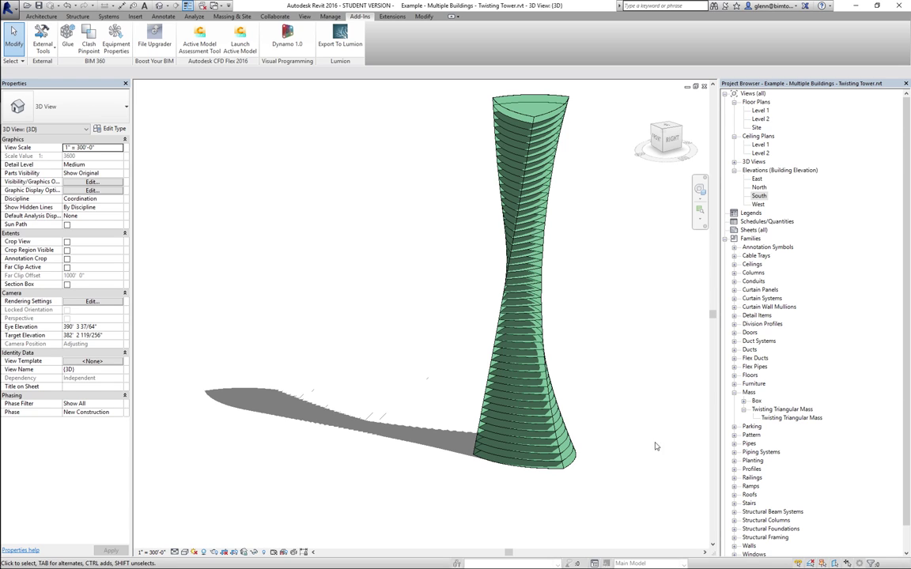
# - Launch Dynamo again, move its window up into full view, and start a new graph
pyautogui.click(292, 43)
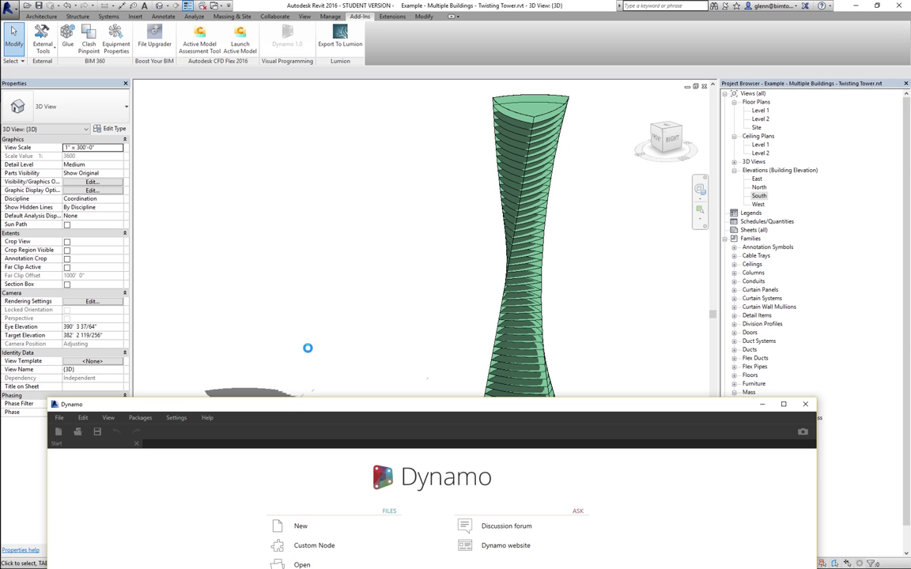
pyautogui.moveTo(311, 413); pyautogui.dragTo(380, 77)
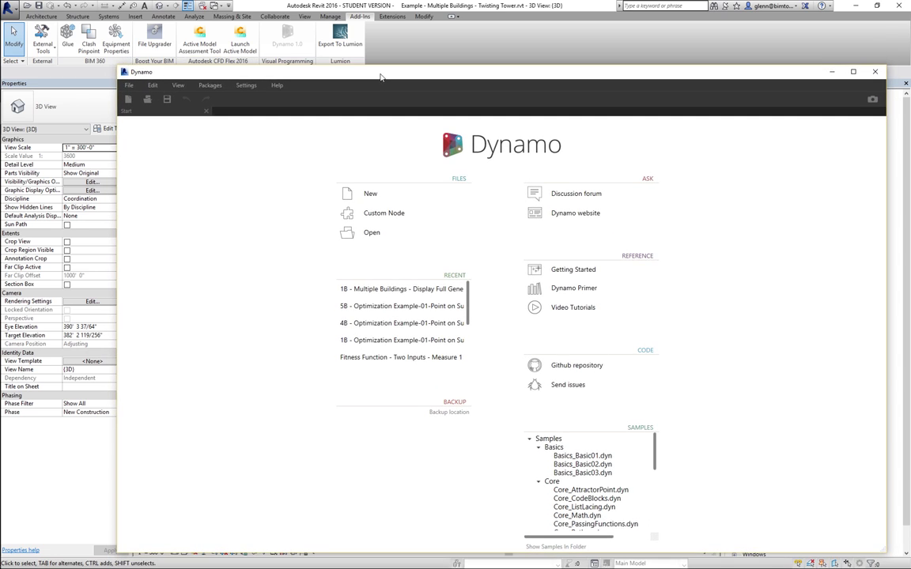
pyautogui.click(372, 194)
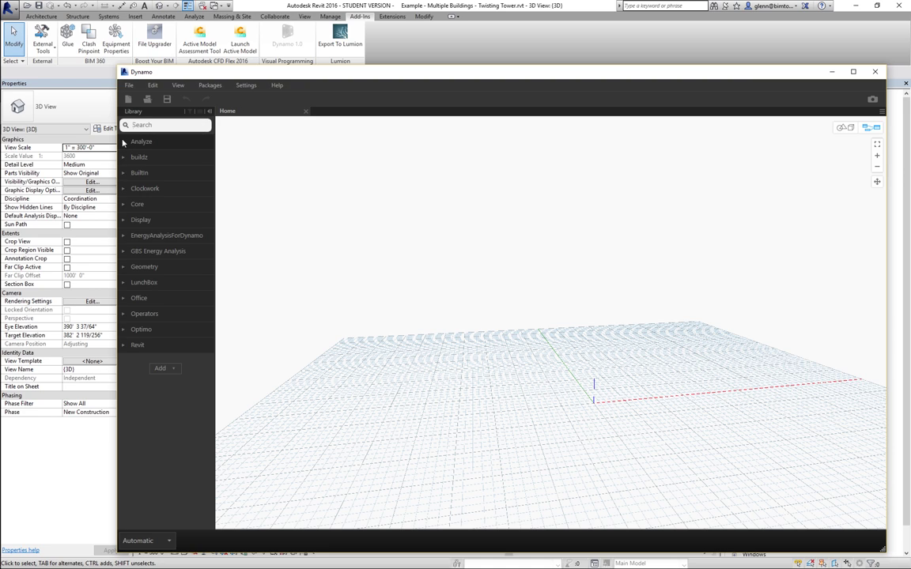
# - Find the Select Model Element node, add it to the graph, and move the Dynamo window clear of the tower in the 3D view
pyautogui.write('sle')
pyautogui.moveTo(123, 143)
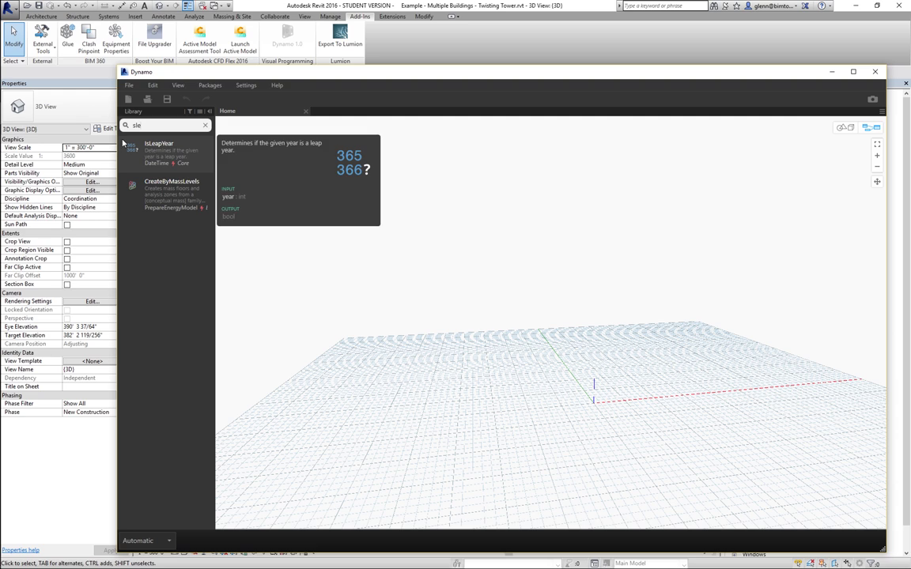
pyautogui.press('Escape')
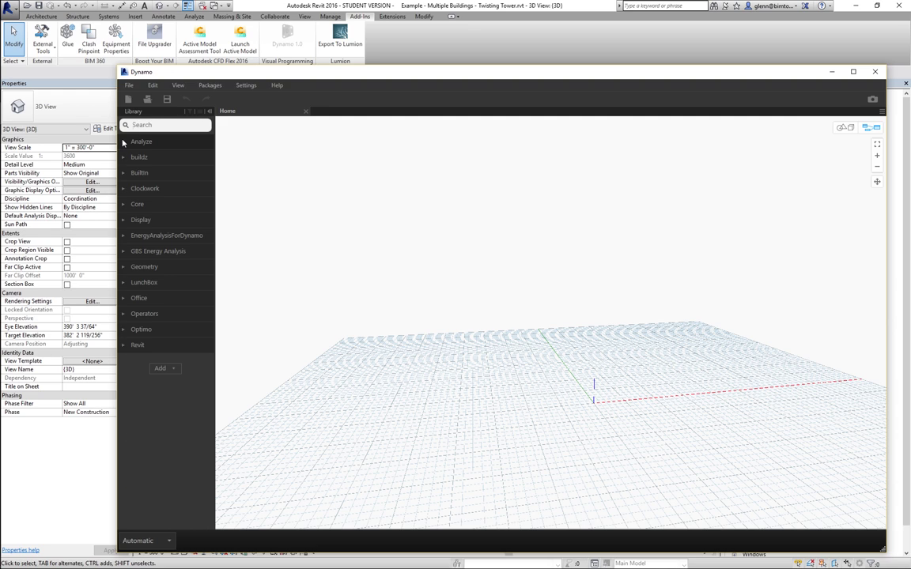
pyautogui.write('s')
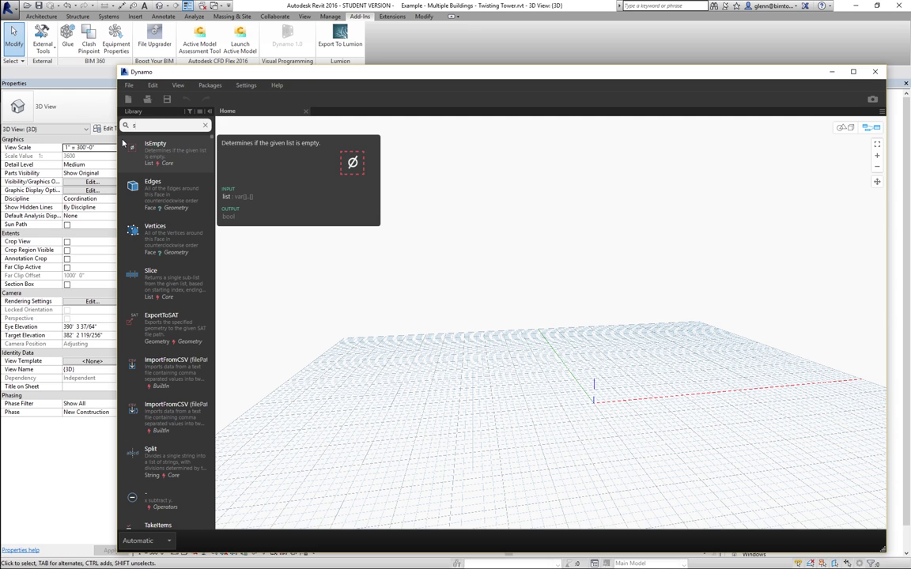
pyautogui.write('elect')
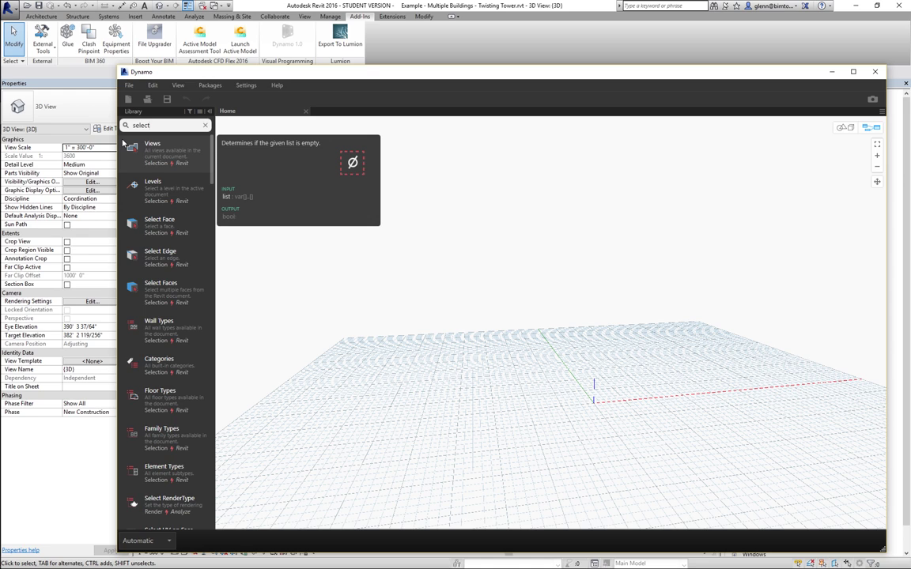
pyautogui.write(' model')
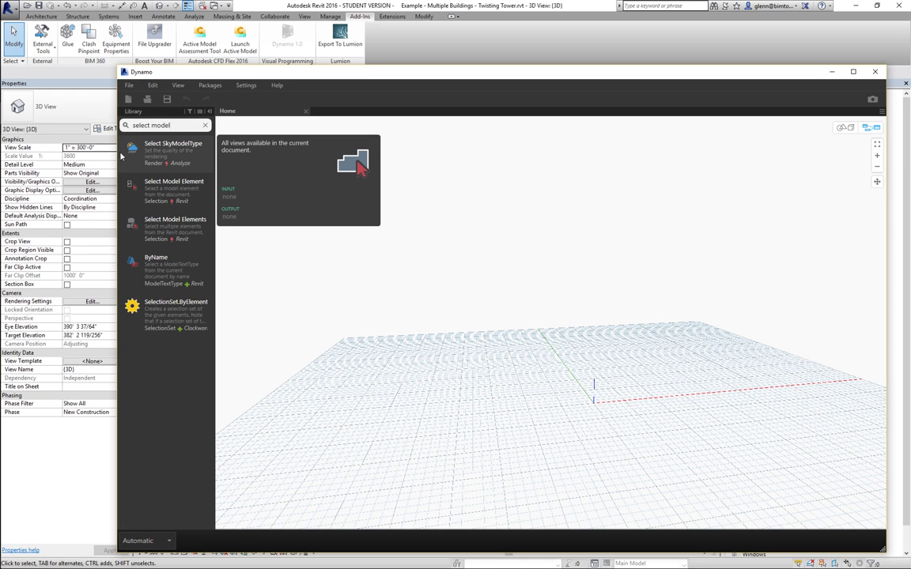
pyautogui.click(147, 182)
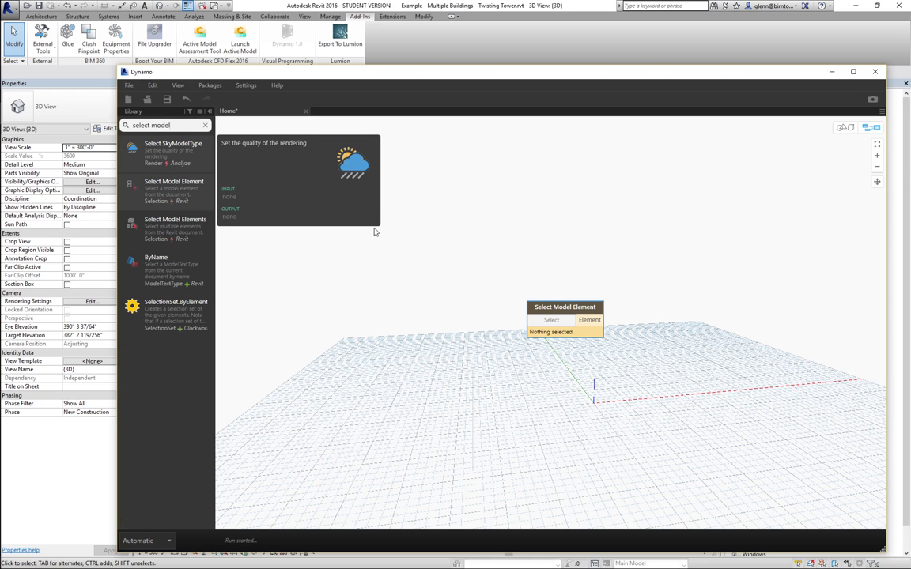
pyautogui.moveTo(456, 71); pyautogui.dragTo(613, 280)
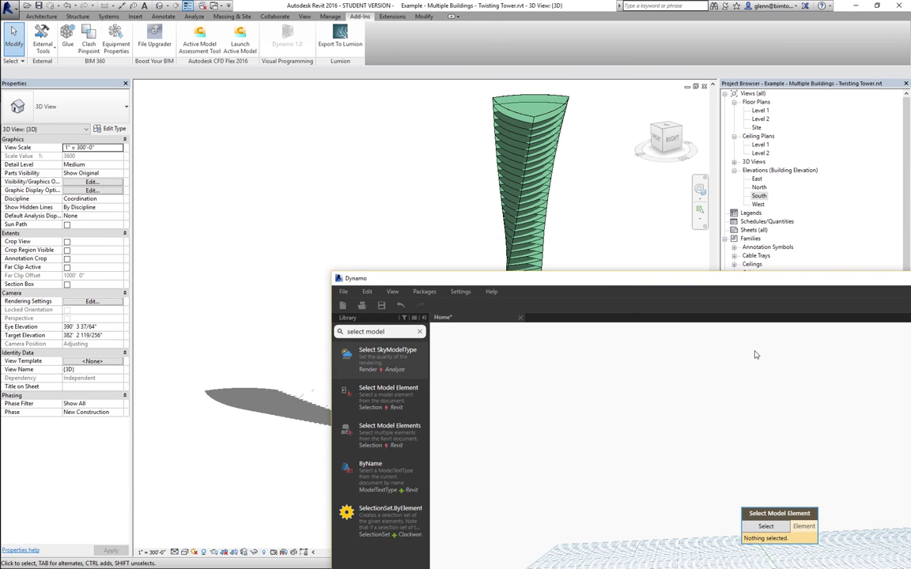
# - Assign the Twisting Triangular Mass tower to the Select Model Element node and move the Dynamo window back into full view
pyautogui.click(765, 526)
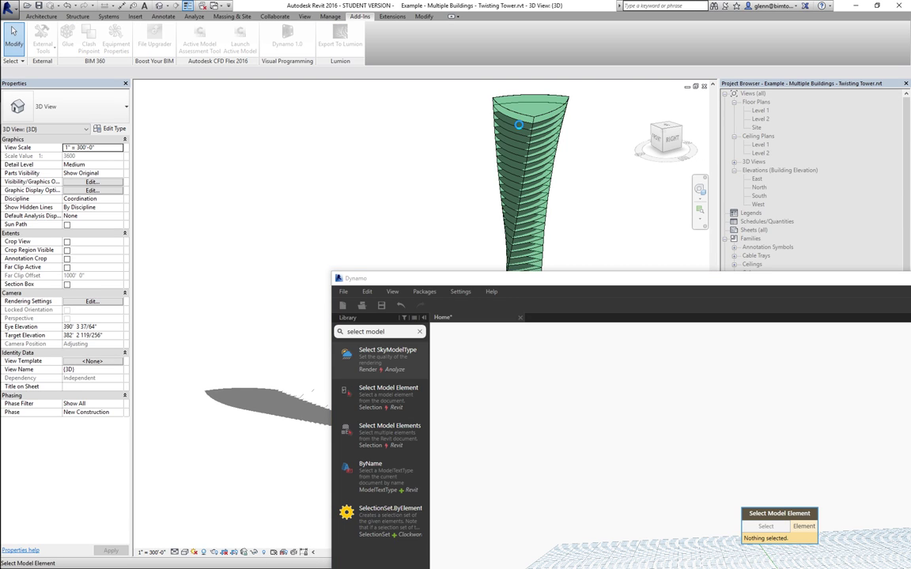
pyautogui.click(518, 124)
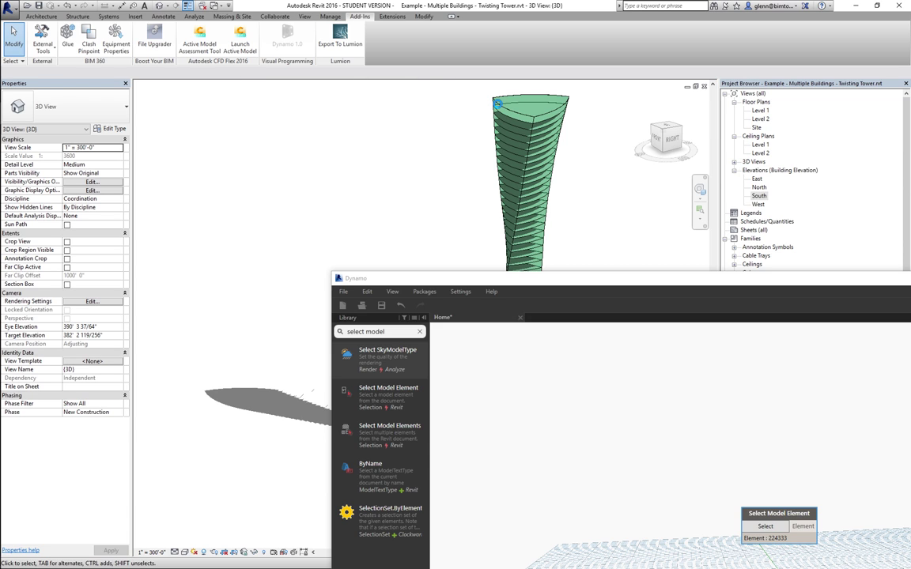
pyautogui.click(499, 108)
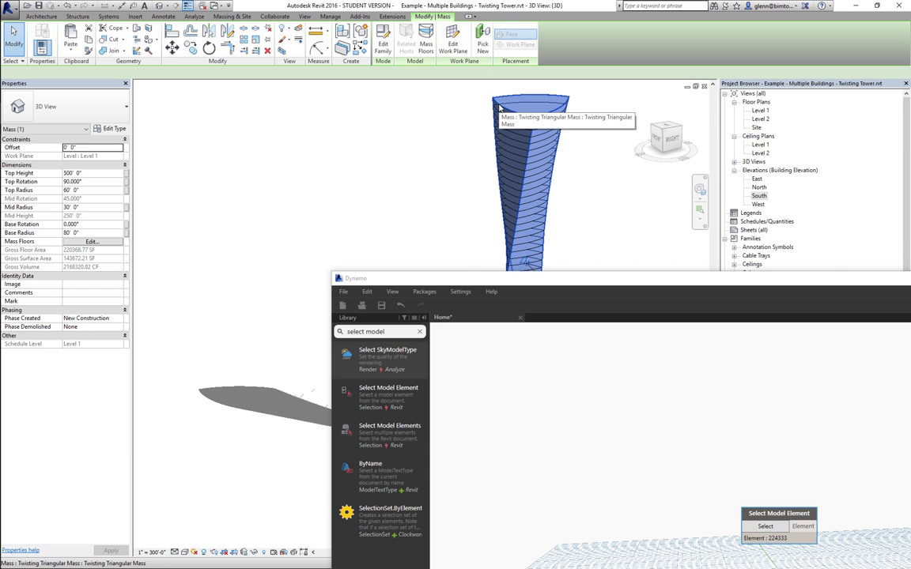
pyautogui.moveTo(491, 278); pyautogui.dragTo(267, 159)
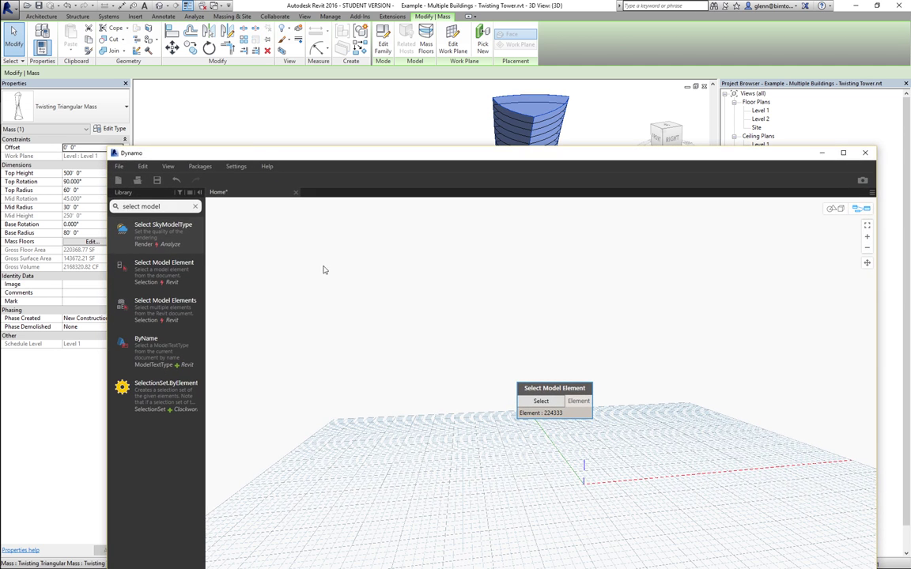
# - Add a Code Block containing the range 100..500..10; and place the Select Model Element node just beneath it
pyautogui.doubleClick(524, 276)
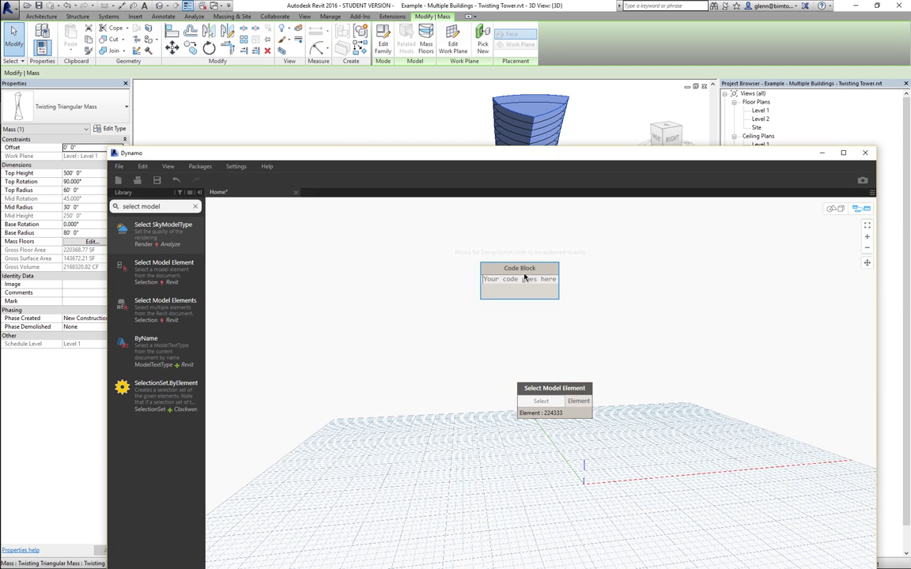
pyautogui.write('10')
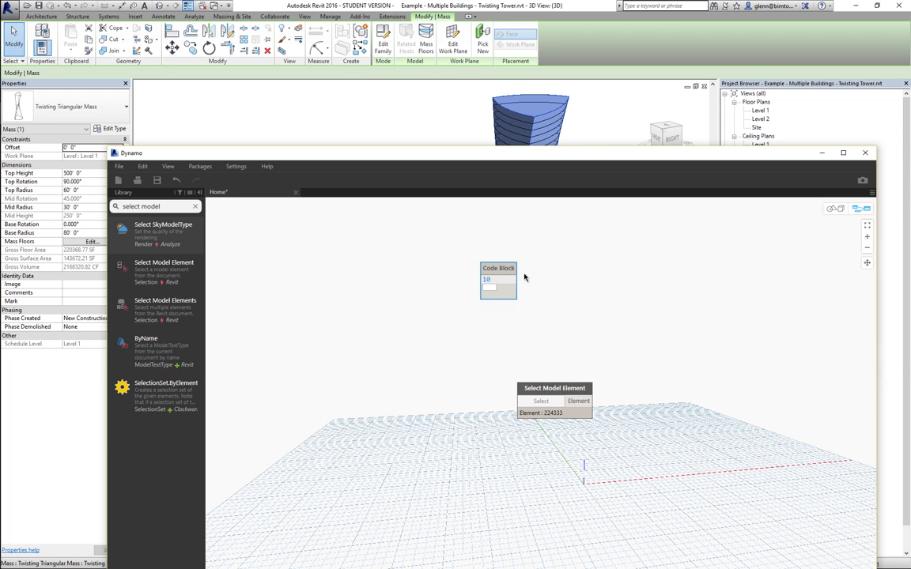
pyautogui.write('0..500..10;')
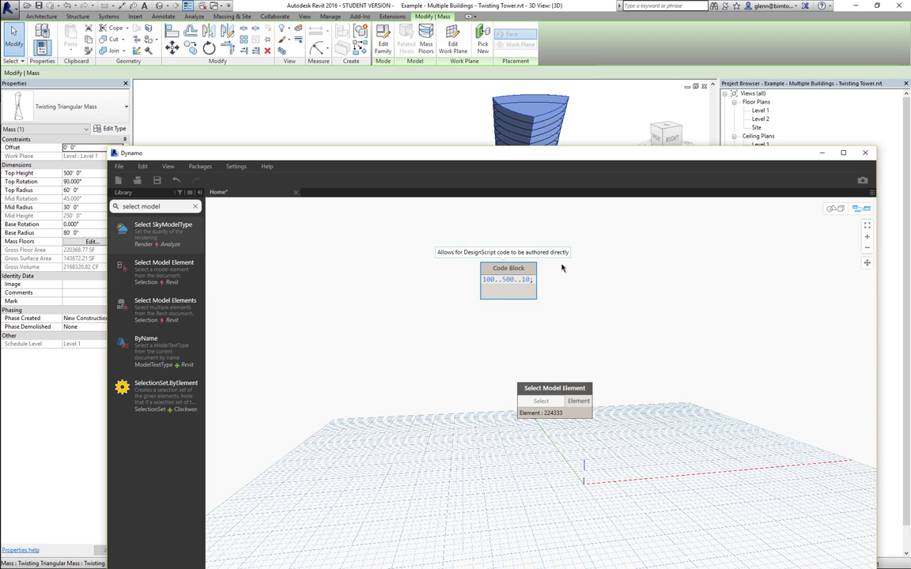
pyautogui.click(631, 318)
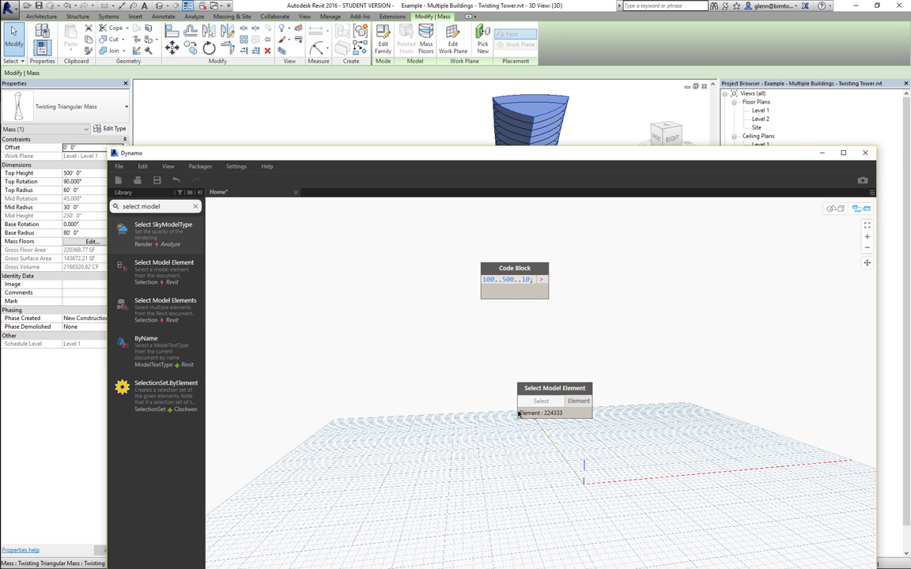
pyautogui.moveTo(541, 391); pyautogui.dragTo(494, 372)
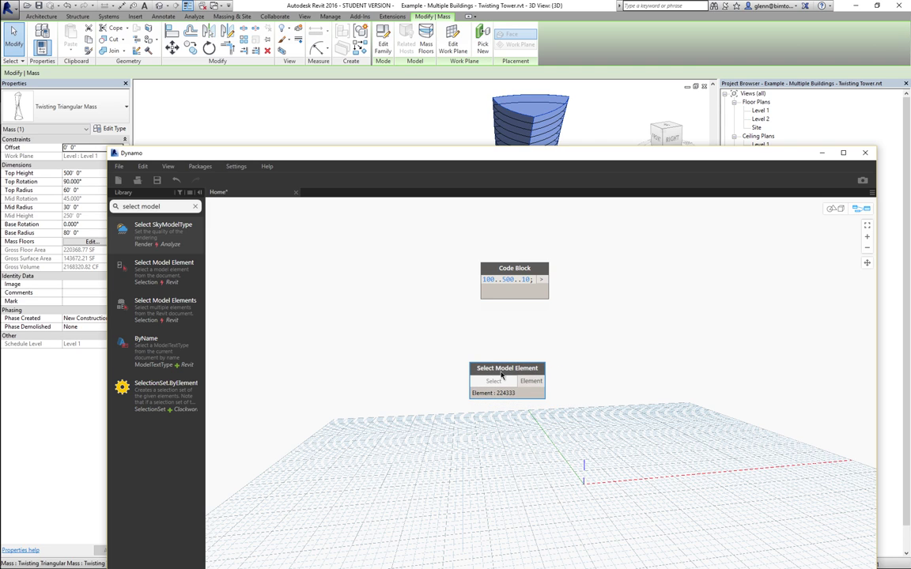
pyautogui.click(394, 327)
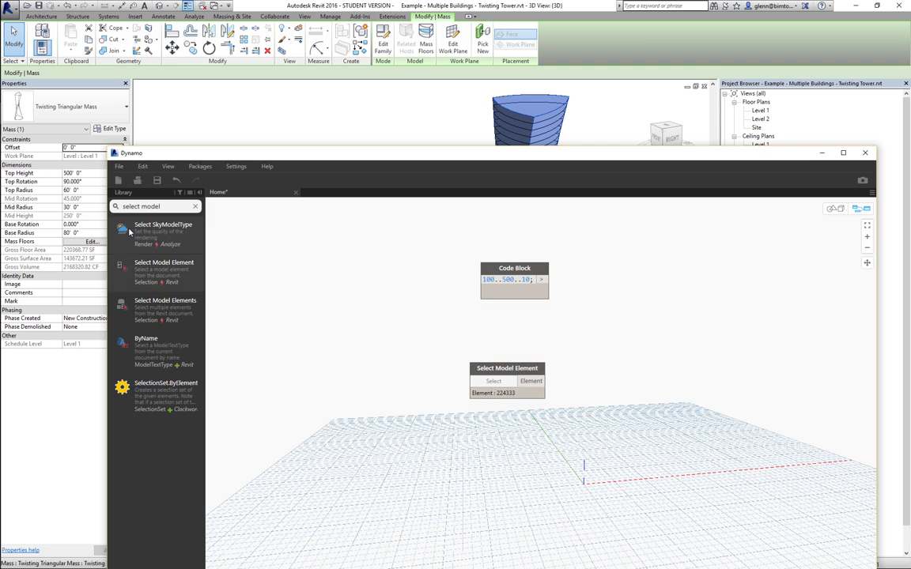
pyautogui.click(118, 168)
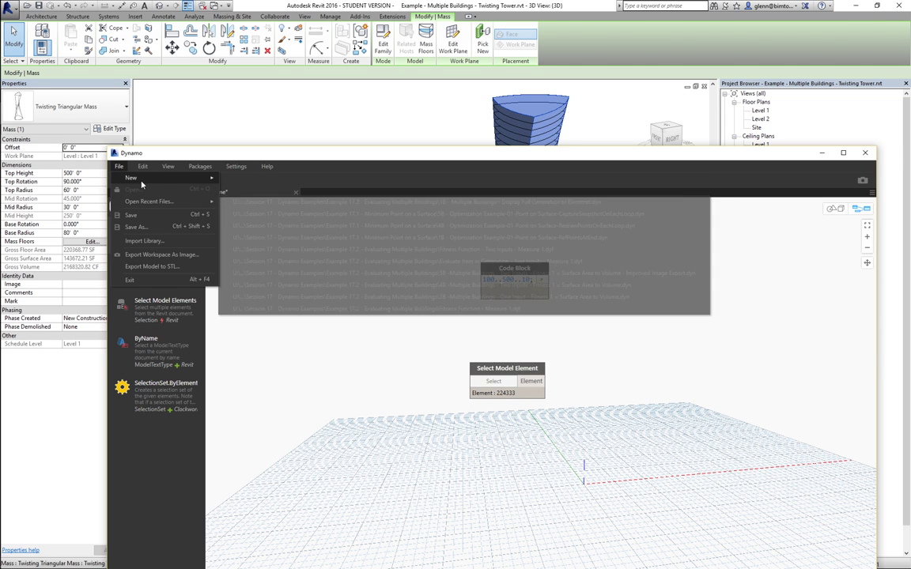
pyautogui.moveTo(142, 178)
pyautogui.click(217, 171)
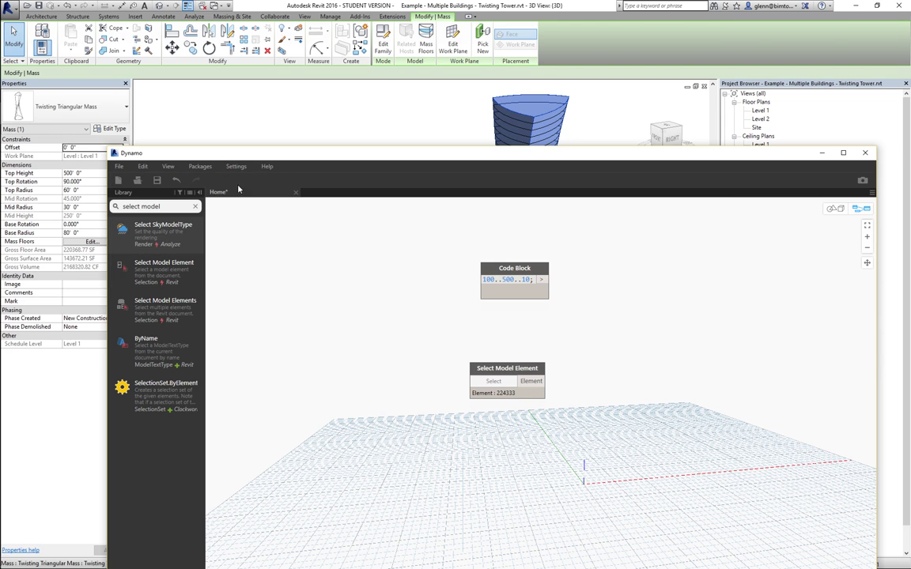
pyautogui.click(119, 167)
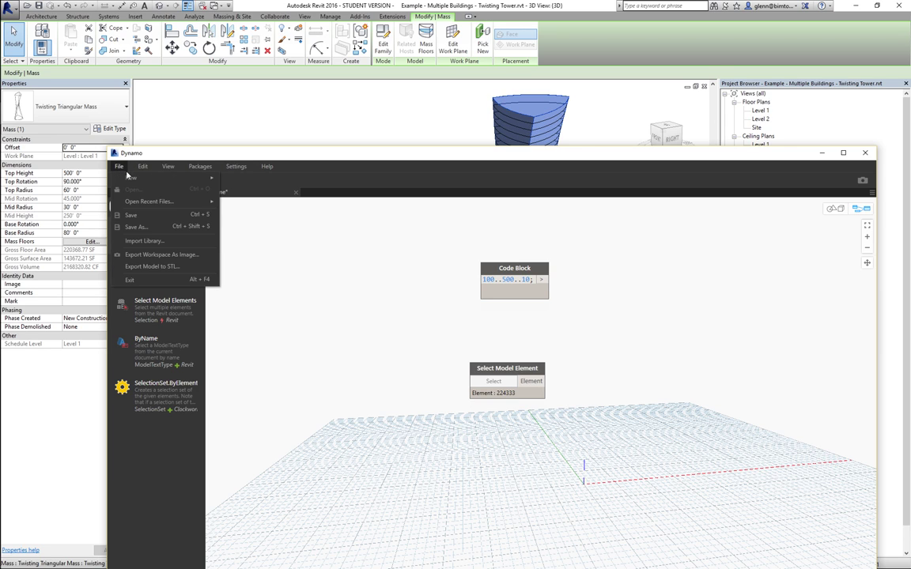
pyautogui.click(235, 166)
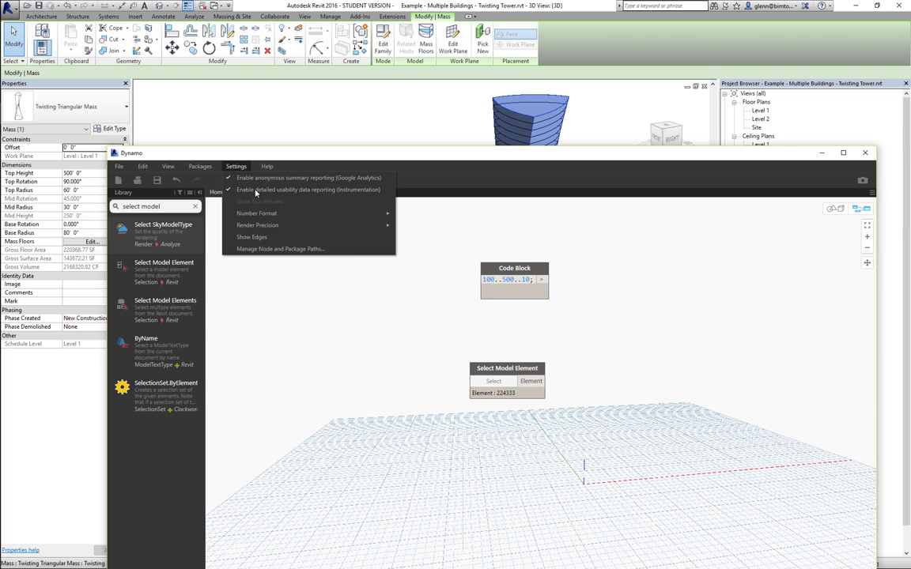
# - Start a new custom node and name it Tower.ReportFloorData
pyautogui.click(118, 166)
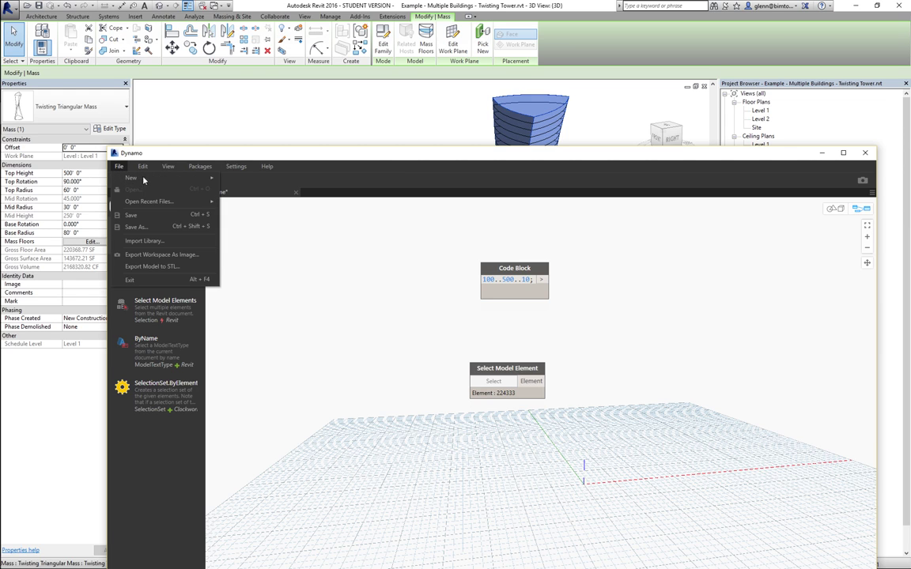
pyautogui.moveTo(167, 178)
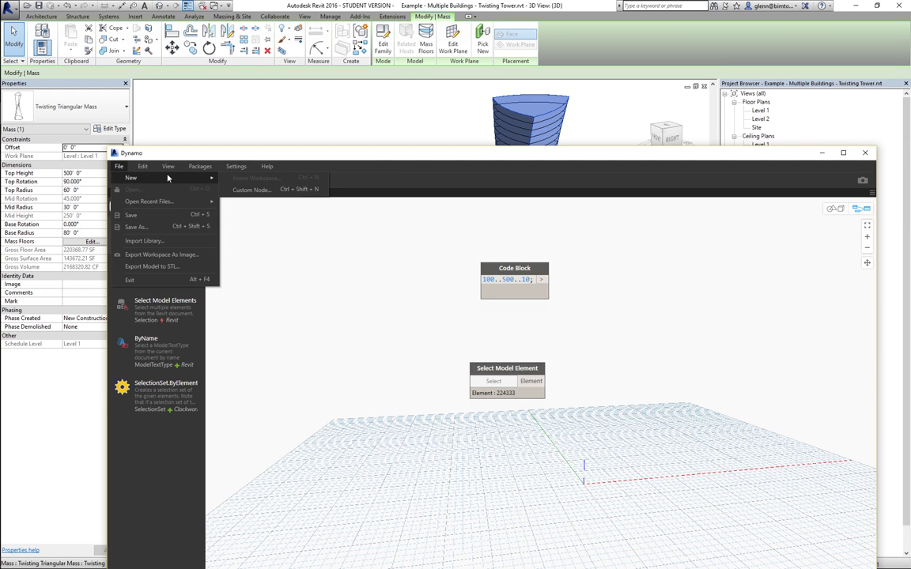
pyautogui.click(247, 190)
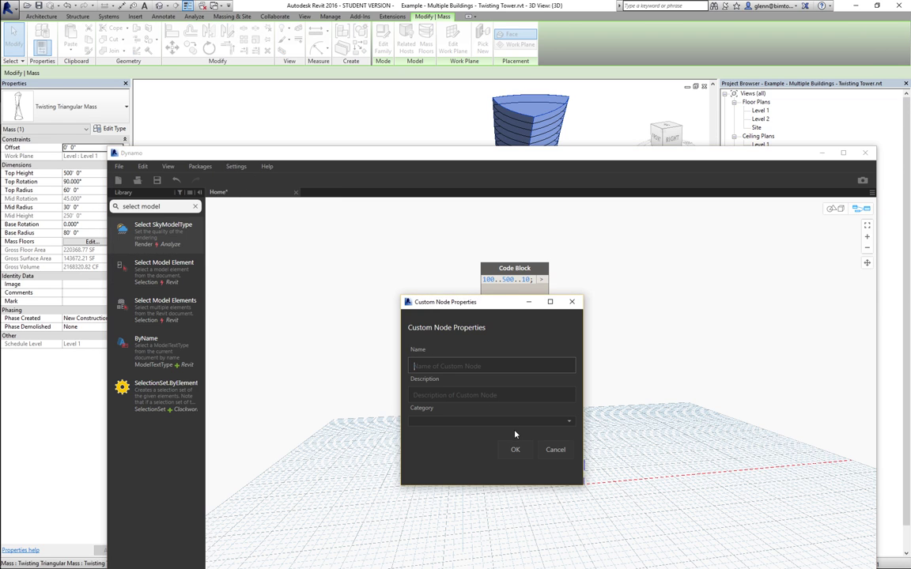
pyautogui.write('Toewr')
pyautogui.press('BackSpace')
pyautogui.press('BackSpace')
pyautogui.write('wer.ReportFloorData')
# - Set the custom node's category to CEE120 and create the node
pyautogui.click(438, 424)
pyautogui.write('Cl')
pyautogui.write('E120')
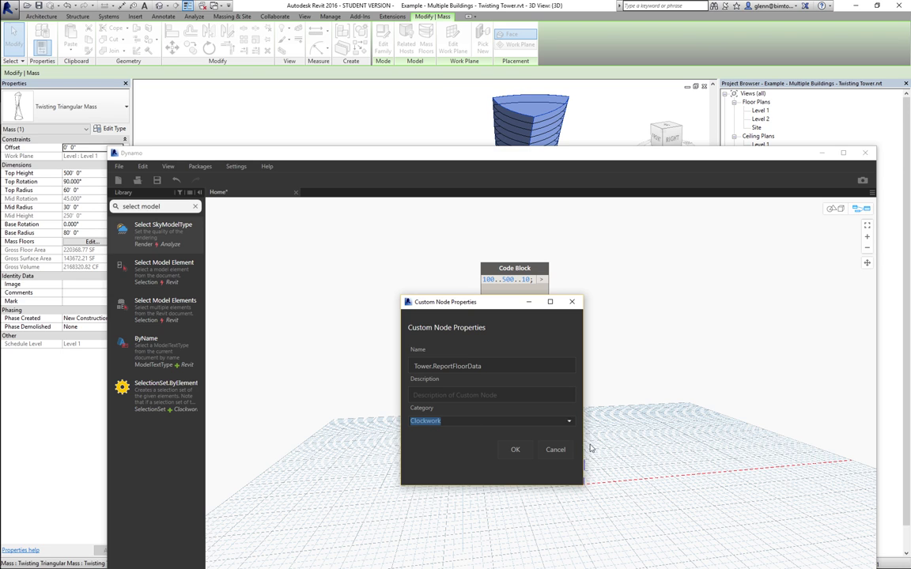
pyautogui.click(469, 425)
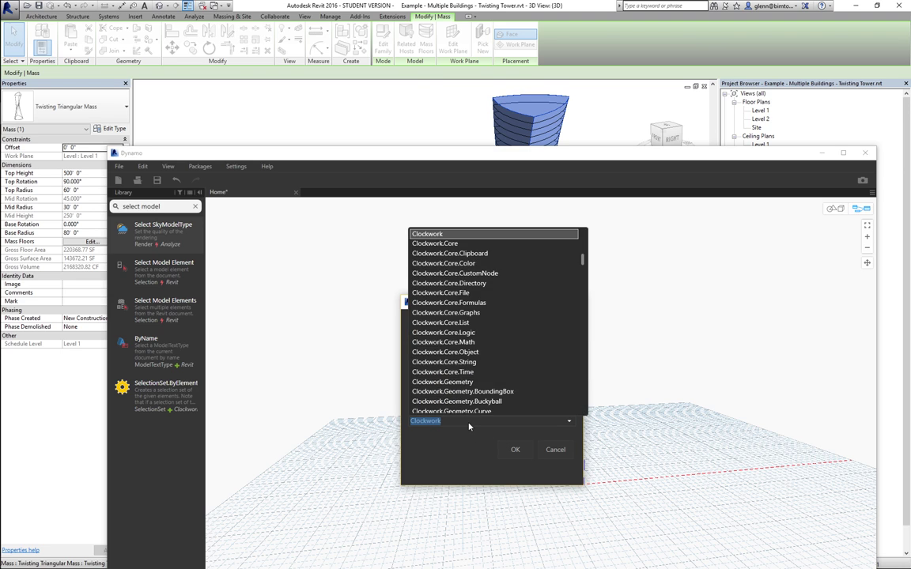
pyautogui.write('CEE120')
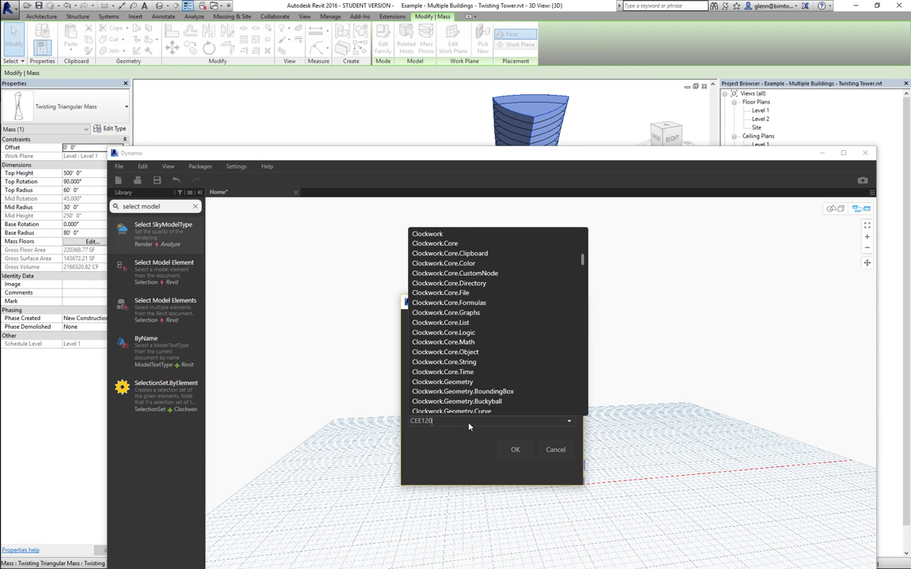
pyautogui.hotkey('ctrl', 'z')
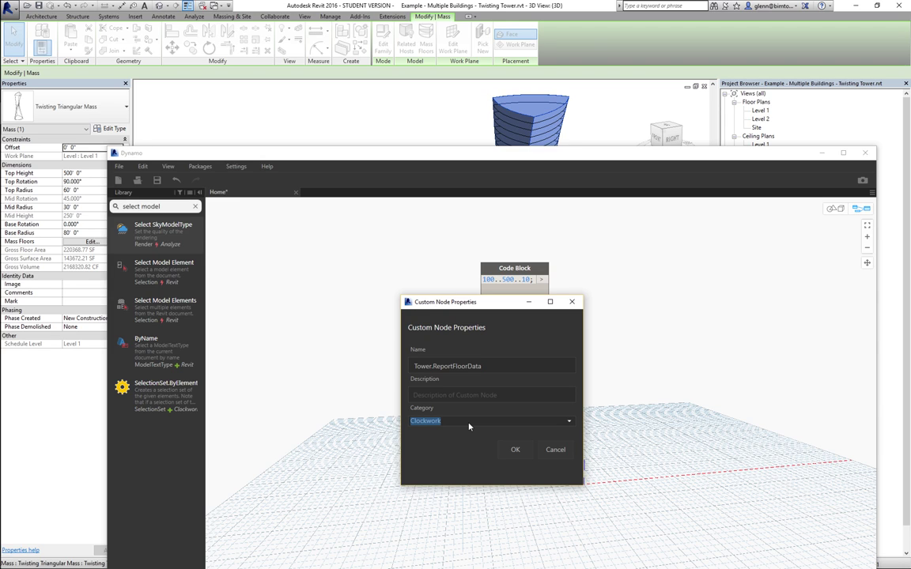
pyautogui.click(469, 425)
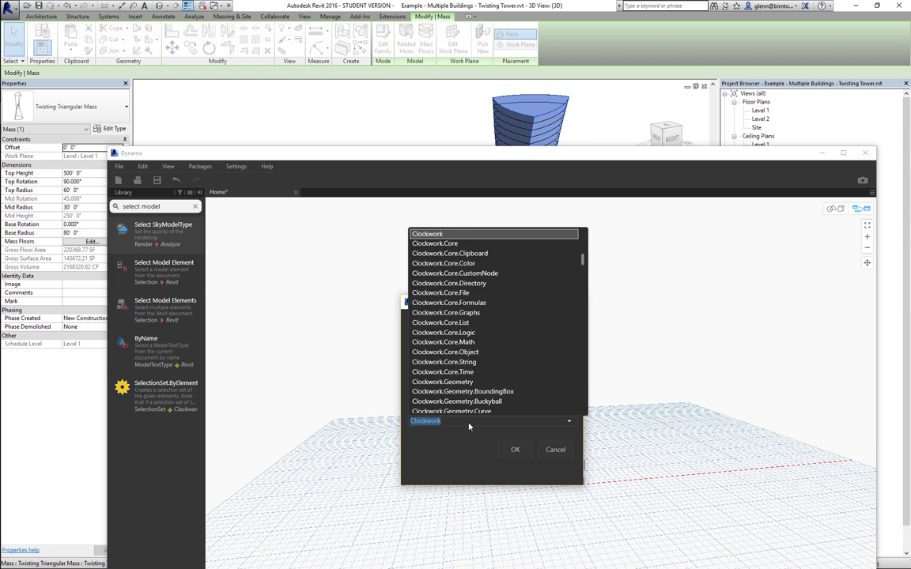
pyautogui.write('CEE120')
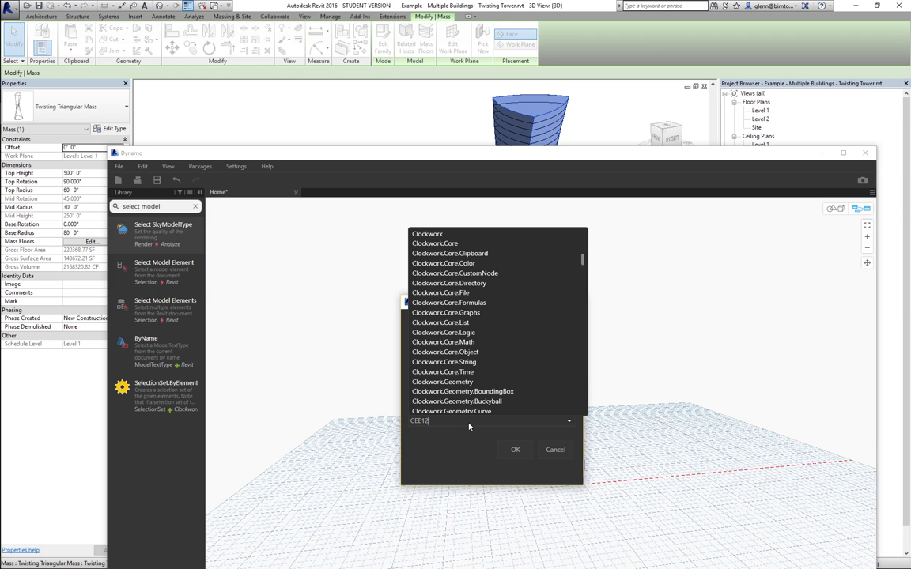
pyautogui.click(451, 454)
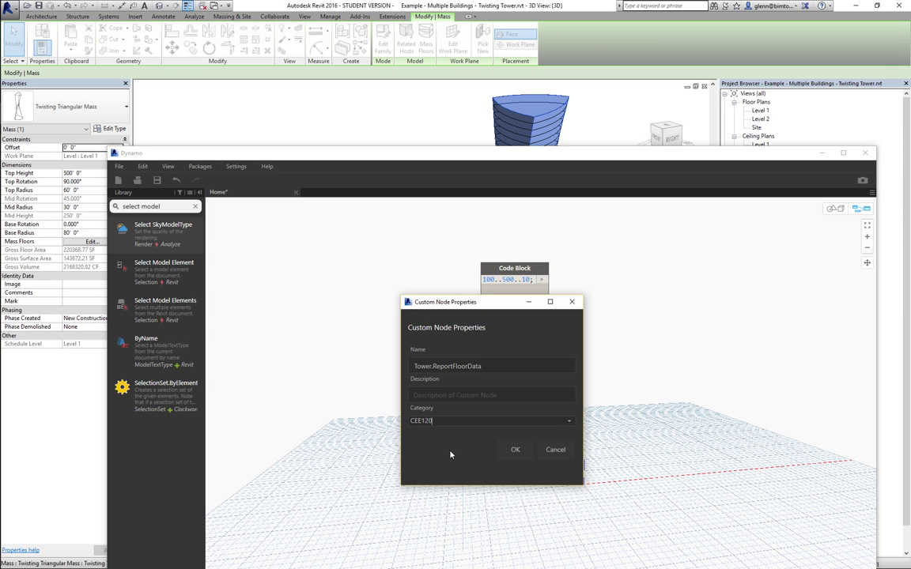
pyautogui.click(513, 450)
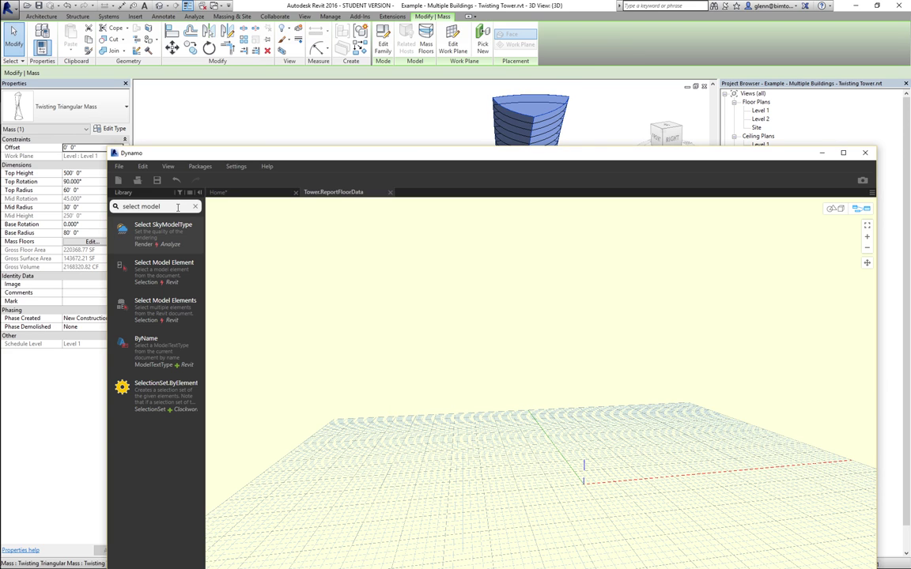
# - Search the node library for "input" and add an Input node to the Tower.ReportFloorData workspace
pyautogui.click(178, 207)
pyautogui.write('select modelinp')
pyautogui.press('BackSpace')
pyautogui.press('BackSpace')
pyautogui.press('BackSpace')
pyautogui.press('BackSpace')
pyautogui.press('BackSpace')
pyautogui.press('BackSpace')
pyautogui.press('BackSpace')
pyautogui.press('BackSpace')
pyautogui.press('BackSpace')
pyautogui.press('BackSpace')
pyautogui.press('BackSpace')
pyautogui.press('BackSpace')
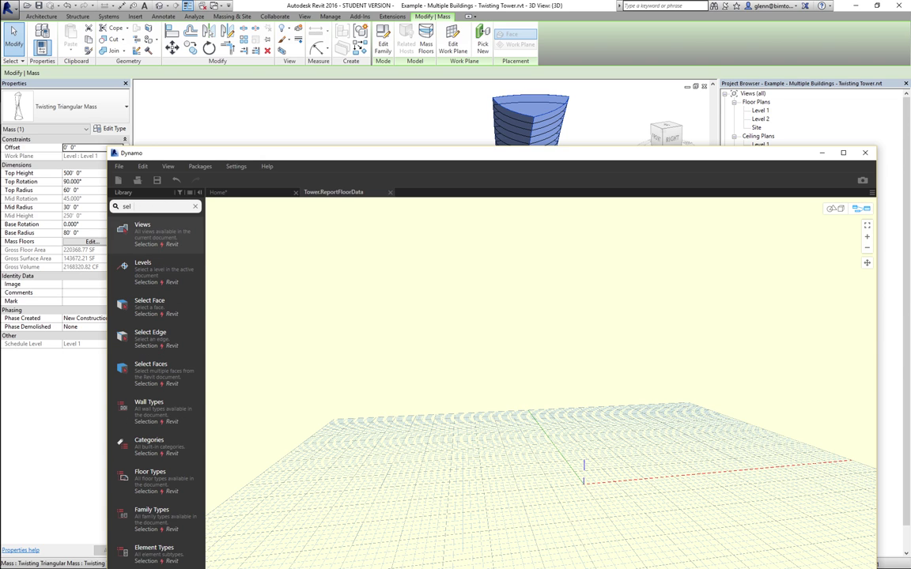
pyautogui.press('BackSpace')
pyautogui.press('BackSpace')
pyautogui.press('BackSpace')
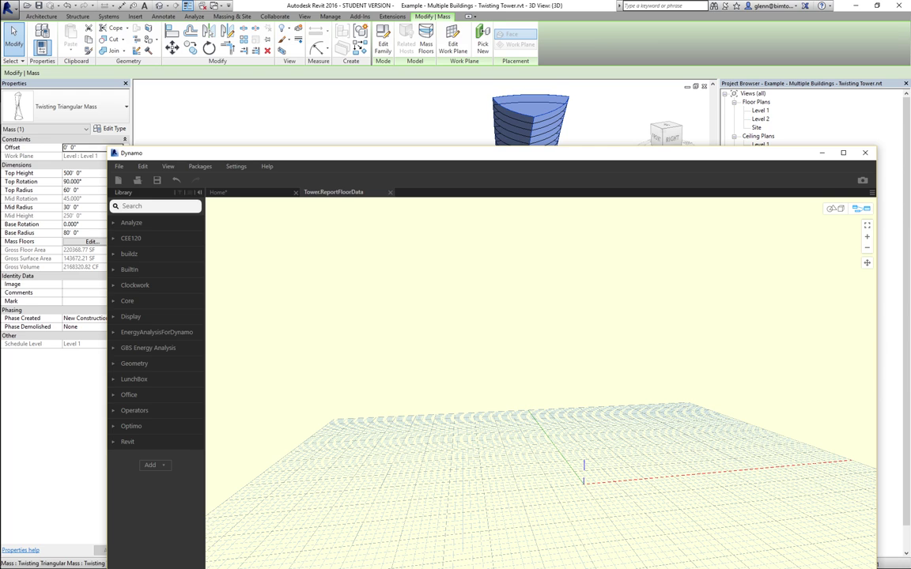
pyautogui.write('input')
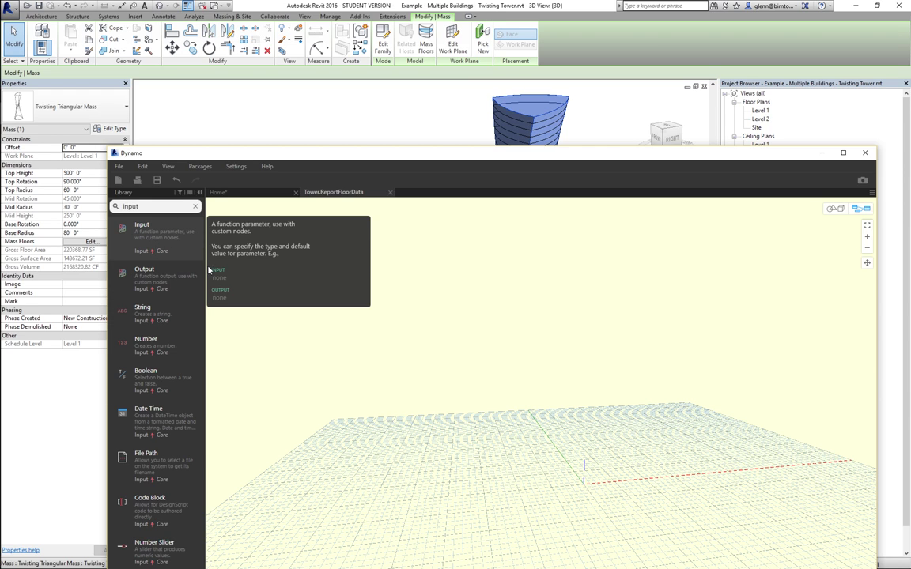
pyautogui.click(139, 229)
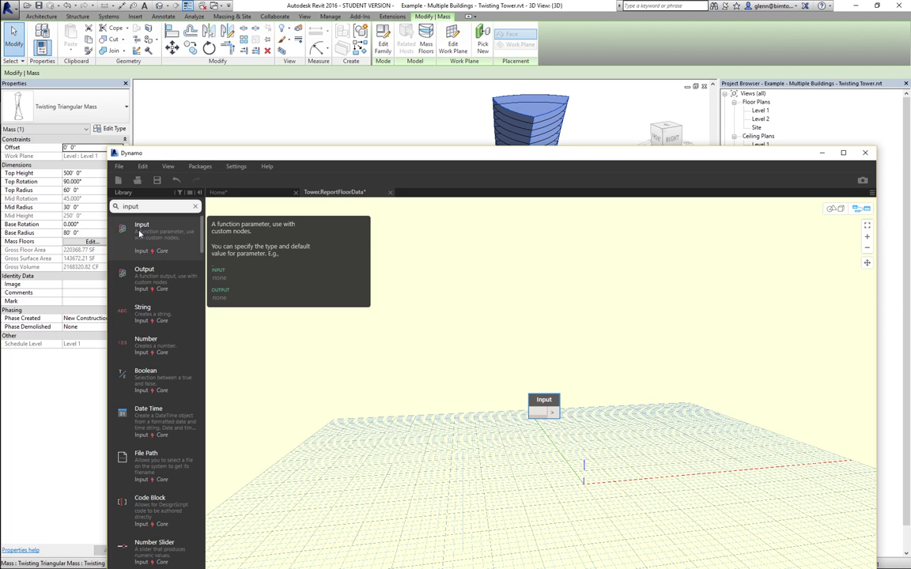
# - Move the Input node to the upper-left part of the canvas and name it modelElement
pyautogui.moveTo(538, 413); pyautogui.dragTo(306, 287)
pyautogui.write('modelElement')
pyautogui.click(295, 366)
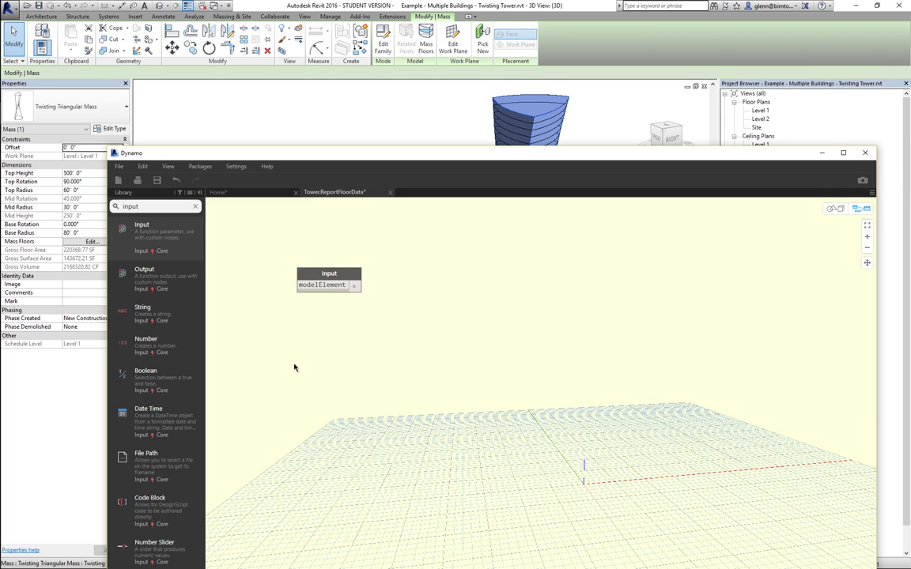
# - Add a second Input node, place it below the modelElement input, and name it inputToTest
pyautogui.click(158, 226)
pyautogui.moveTo(554, 412); pyautogui.dragTo(316, 344)
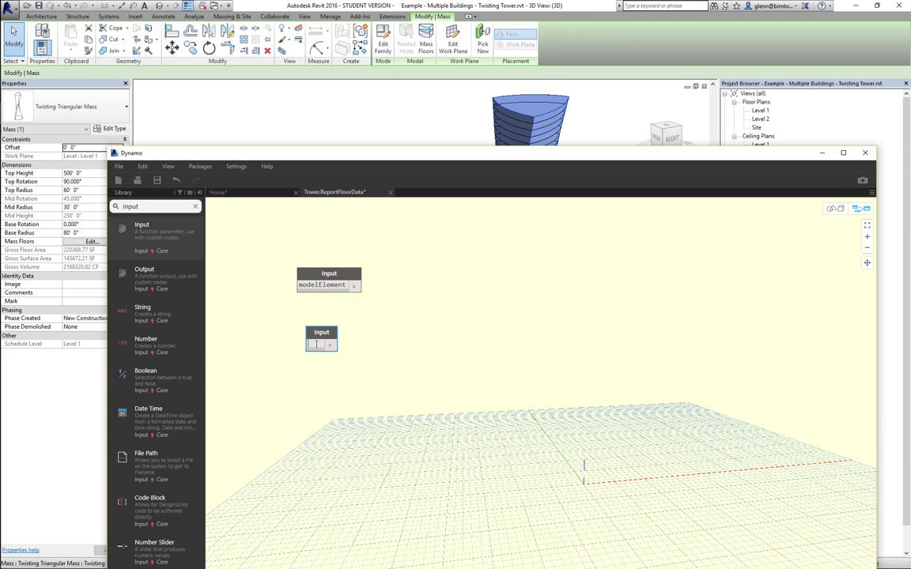
pyautogui.click(316, 345)
pyautogui.write('input')
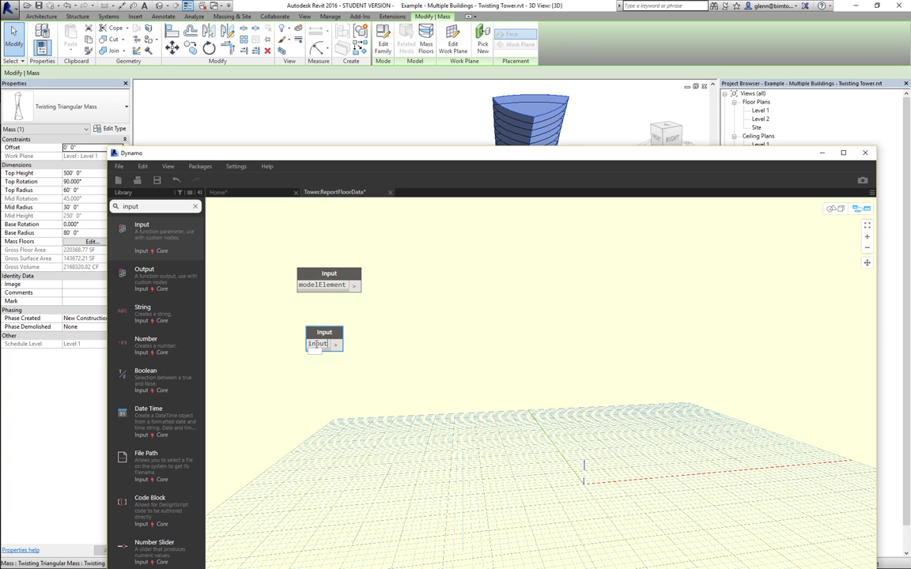
pyautogui.write('ToTest')
pyautogui.click(292, 292)
# - Search the node library for "Transaction" and add a Transaction.Start node to the custom node
pyautogui.click(166, 205)
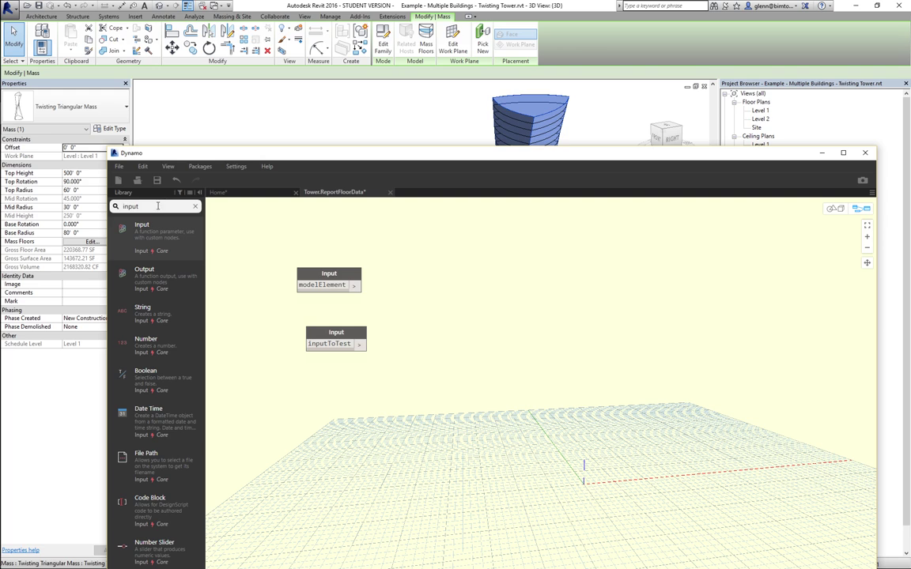
pyautogui.write('Transaction')
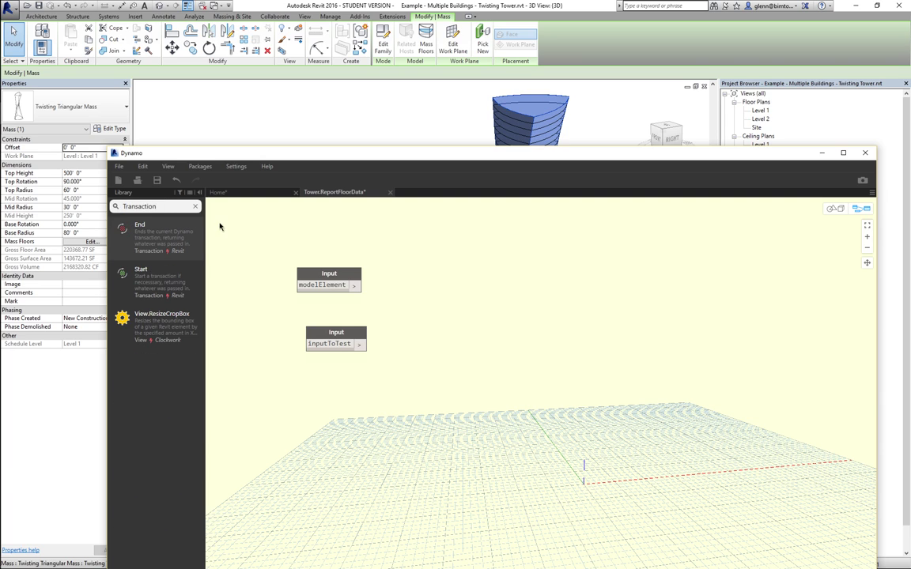
pyautogui.click(146, 278)
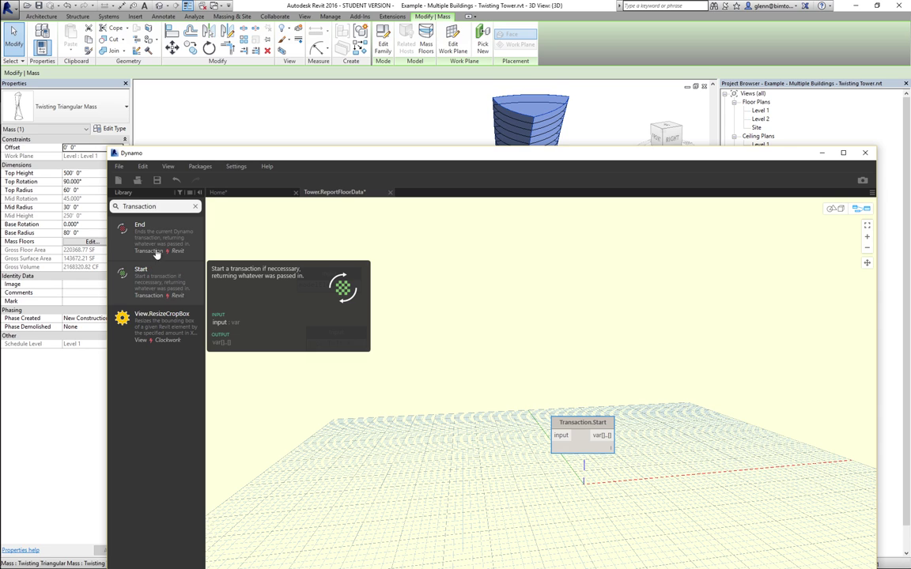
# - Add a Transaction.End node, place Transaction.Start beside the modelElement input, and set Transaction.End farther along the same row
pyautogui.click(160, 244)
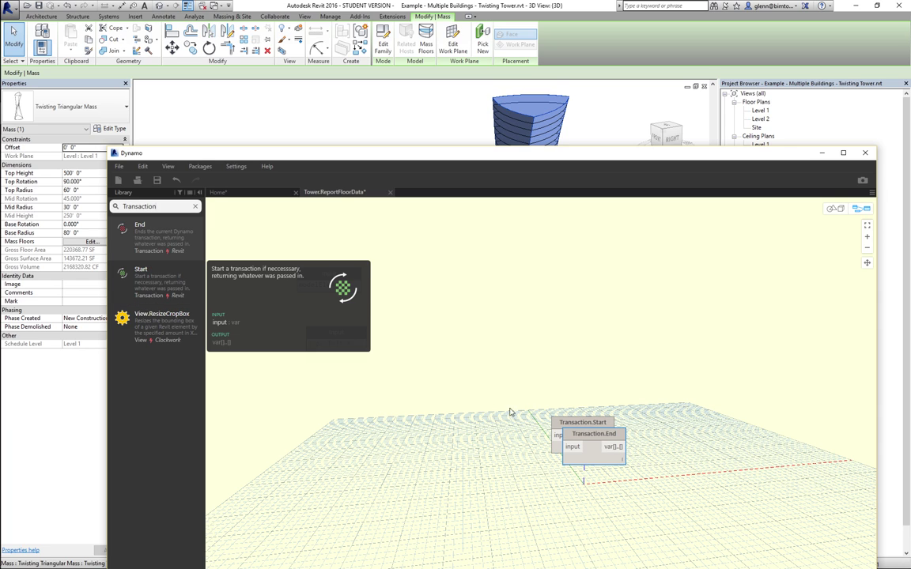
pyautogui.moveTo(558, 422); pyautogui.dragTo(462, 280)
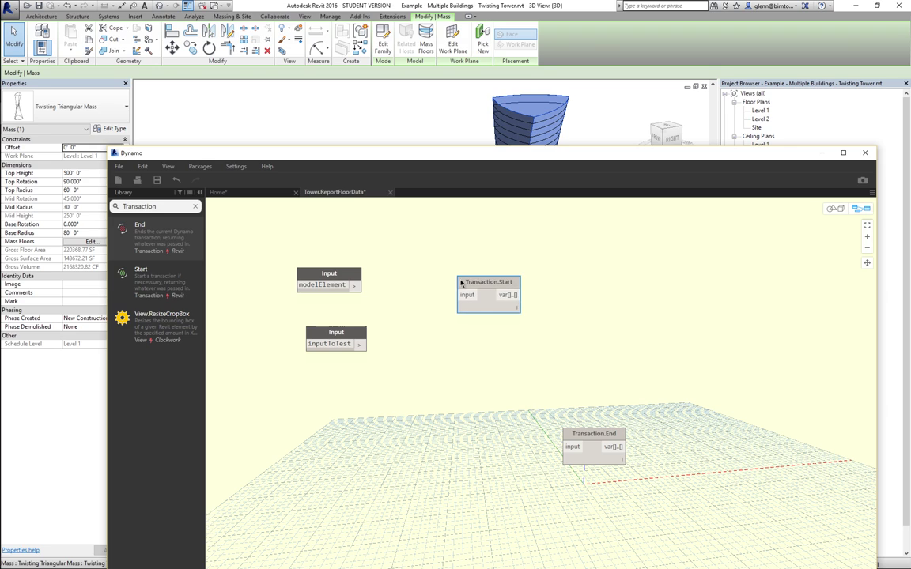
pyautogui.moveTo(614, 435); pyautogui.dragTo(735, 276)
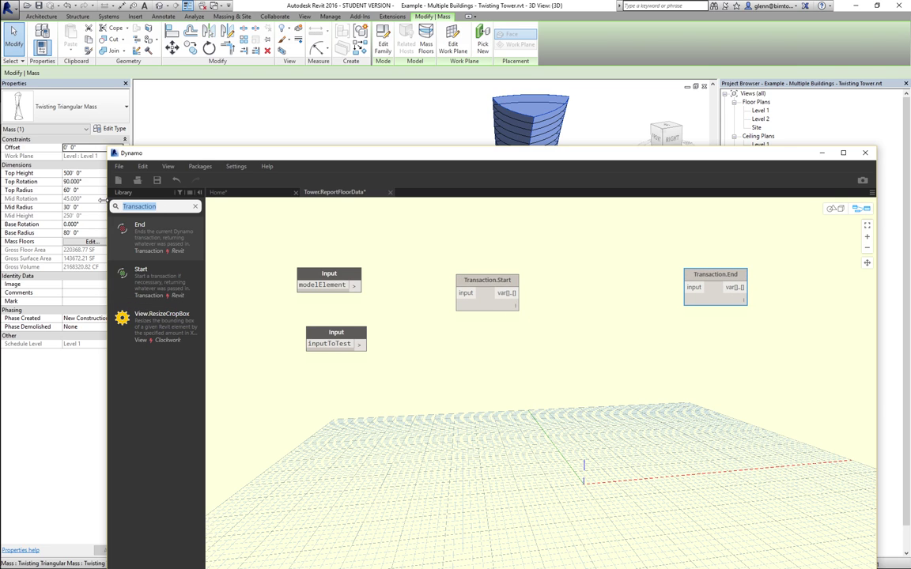
# - Search the node library for "element.set" and add Element.SetParameterByName between Transaction.Start and Transaction.End
pyautogui.write('eleme')
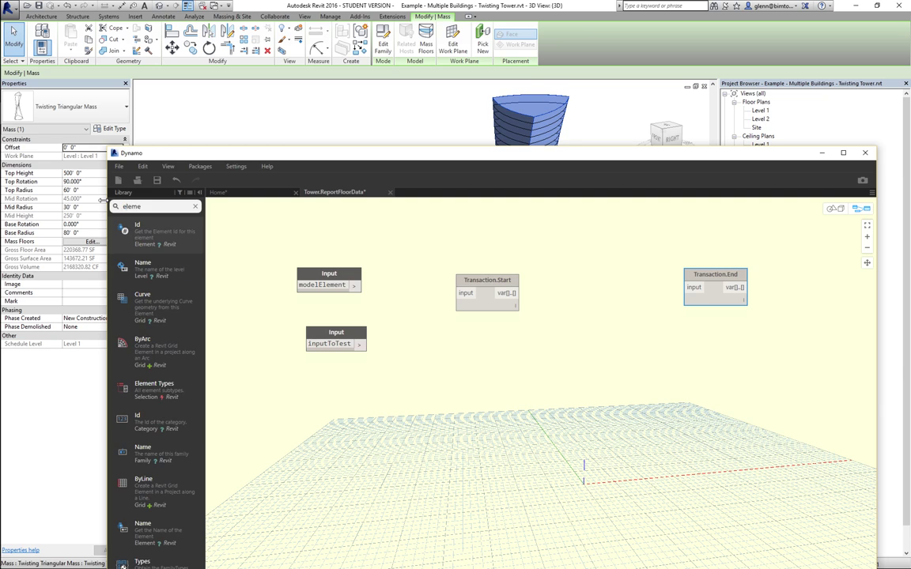
pyautogui.write('nt.set')
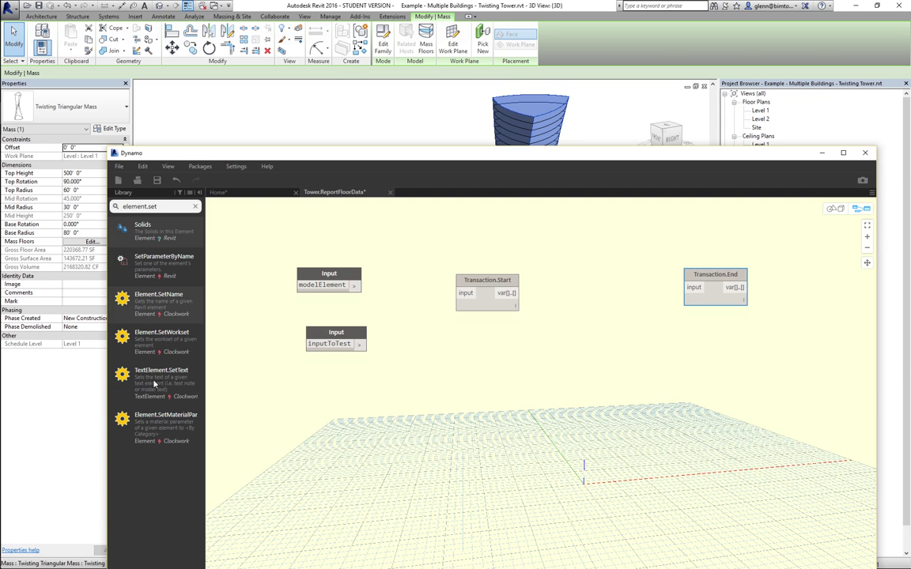
pyautogui.moveTo(165, 308)
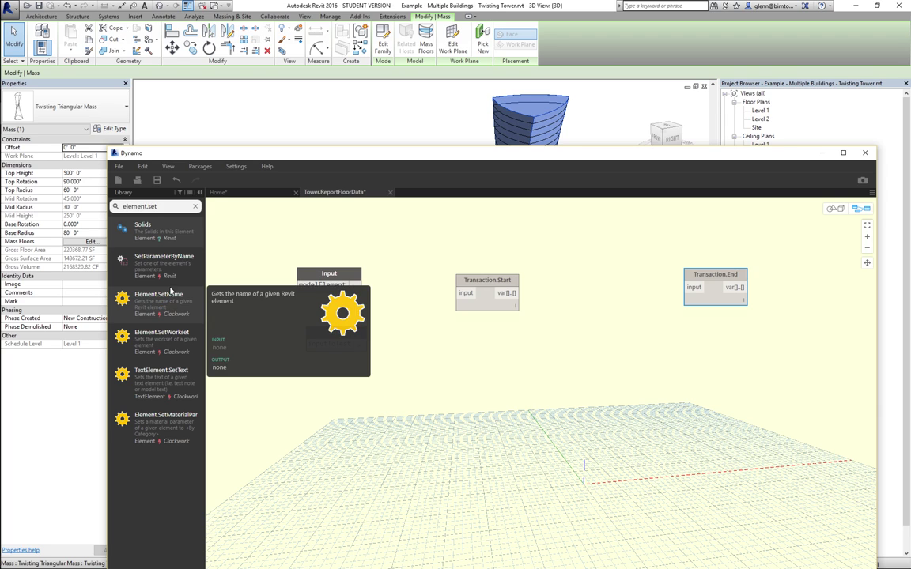
pyautogui.click(162, 261)
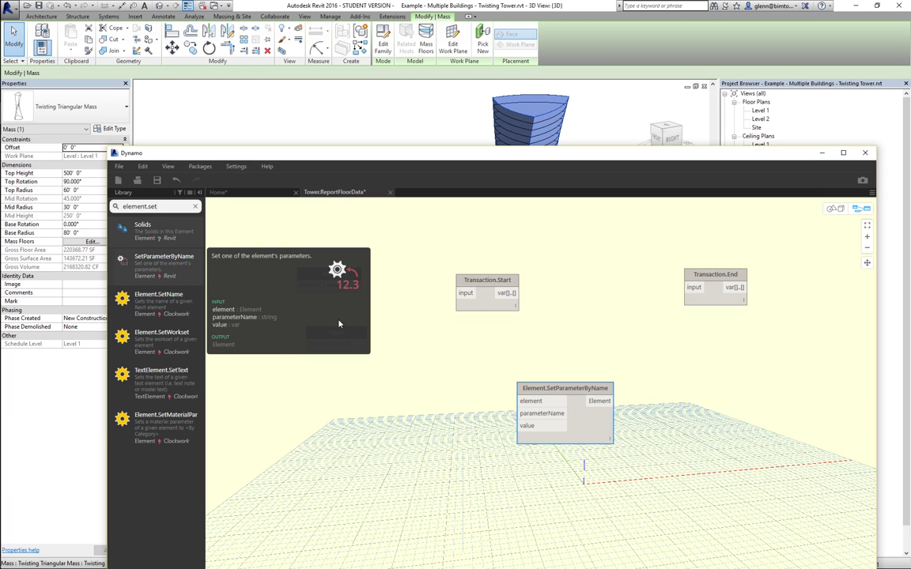
pyautogui.moveTo(531, 389); pyautogui.dragTo(565, 271)
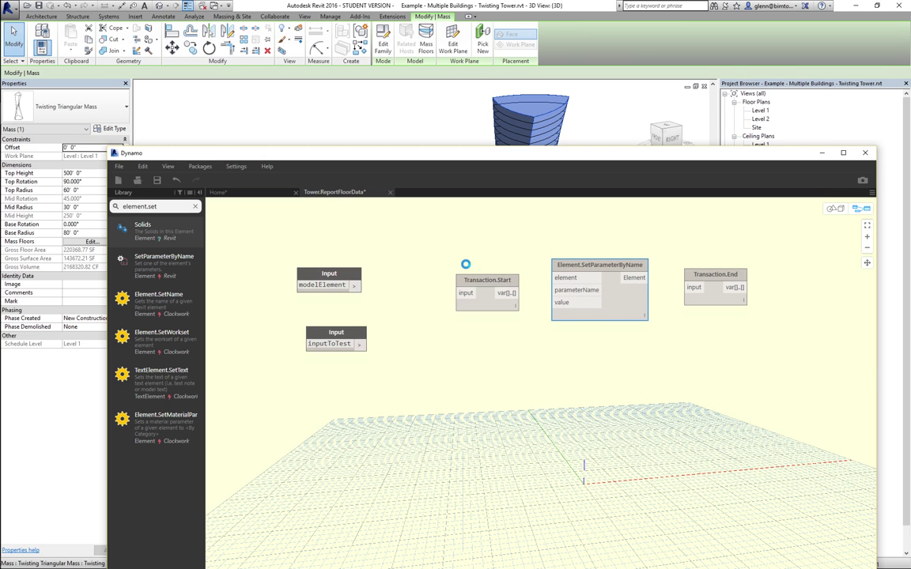
# - Wire modelElement through Transaction.Start and the SetParameterByName element port to Transaction.End, and connect inputToTest to the value port
pyautogui.moveTo(467, 280); pyautogui.dragTo(434, 266)
pyautogui.moveTo(356, 286); pyautogui.dragTo(555, 278)
pyautogui.moveTo(642, 278); pyautogui.dragTo(686, 288)
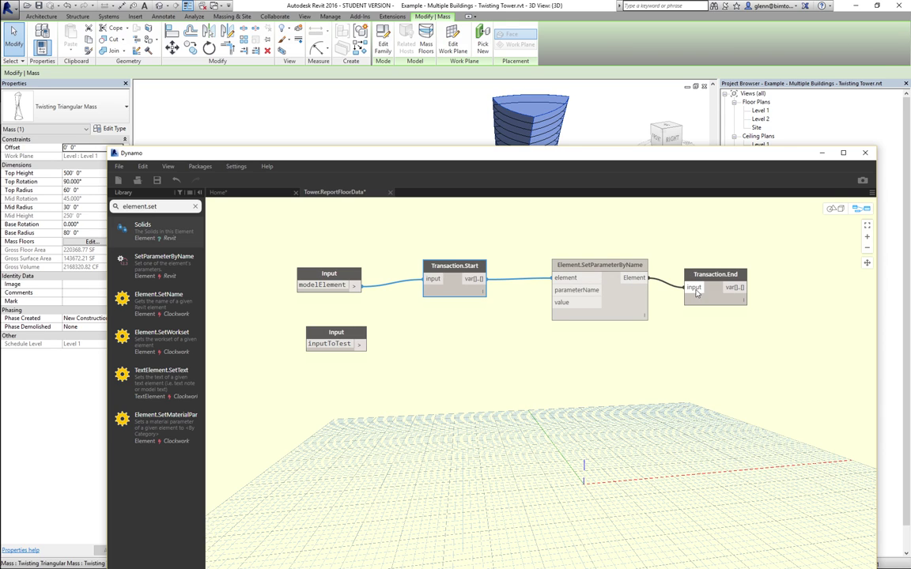
pyautogui.moveTo(360, 344); pyautogui.dragTo(553, 303)
# - Create a code block containing "Top Height"; and connect it to the parameterName port of Element.SetParameterByName
pyautogui.doubleClick(444, 368)
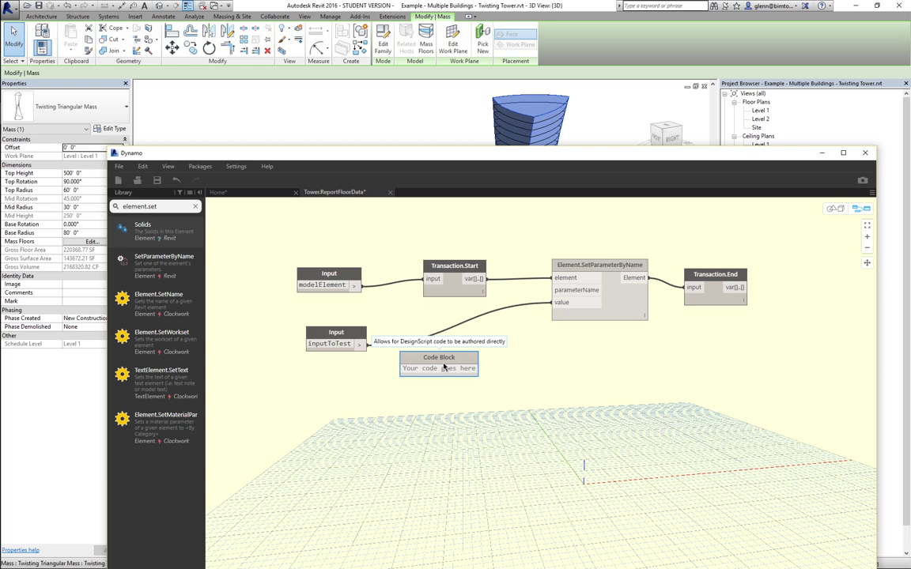
pyautogui.write('"Top Heig')
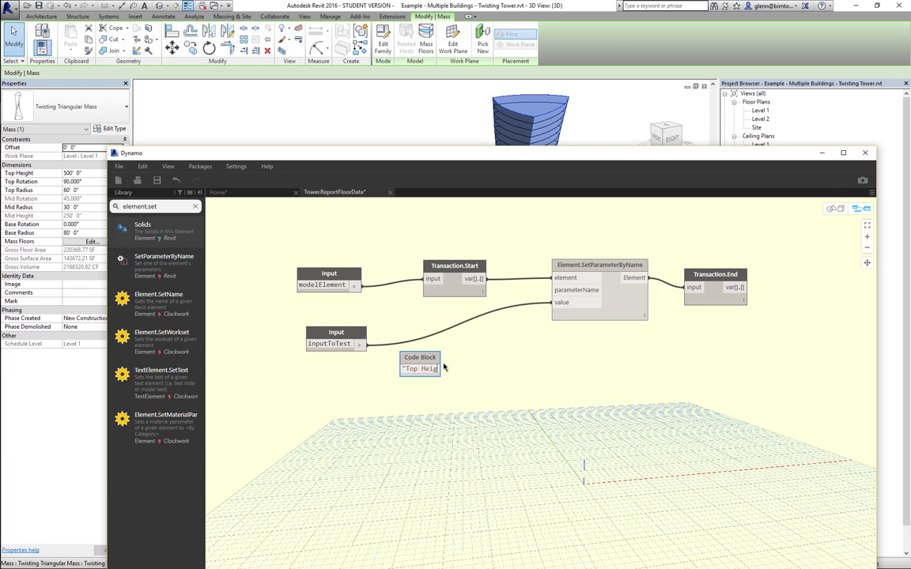
pyautogui.write('ht";')
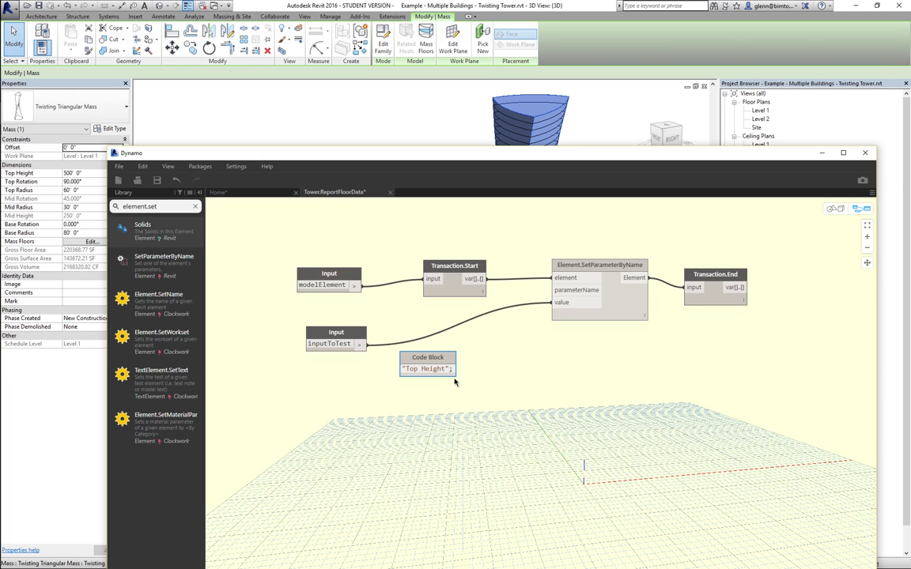
pyautogui.click(444, 340)
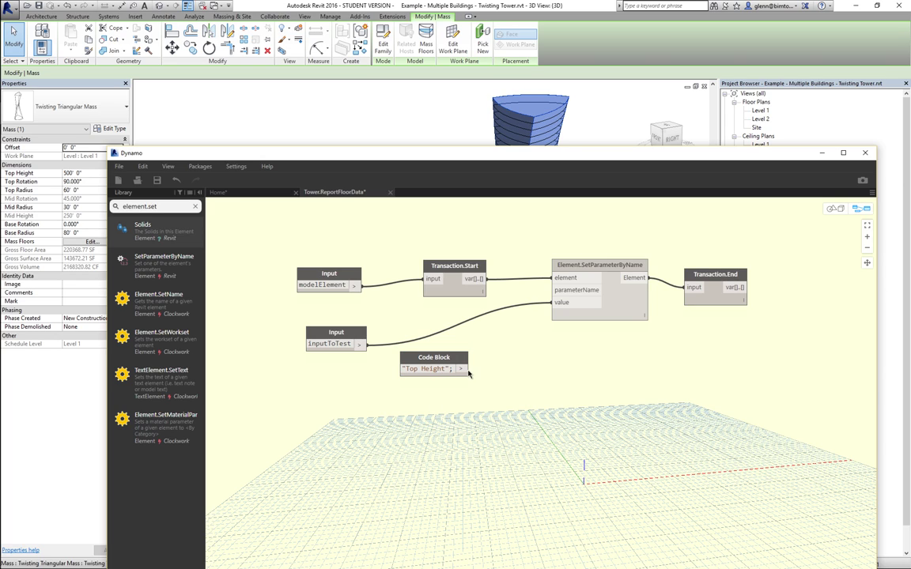
pyautogui.moveTo(462, 368); pyautogui.dragTo(553, 290)
# - Search for "element.get", add Element.GetParameterValueByName below Transaction.End, and connect the Transaction.End output to its element port
pyautogui.moveTo(654, 392); pyautogui.dragTo(563, 372, button='middle')
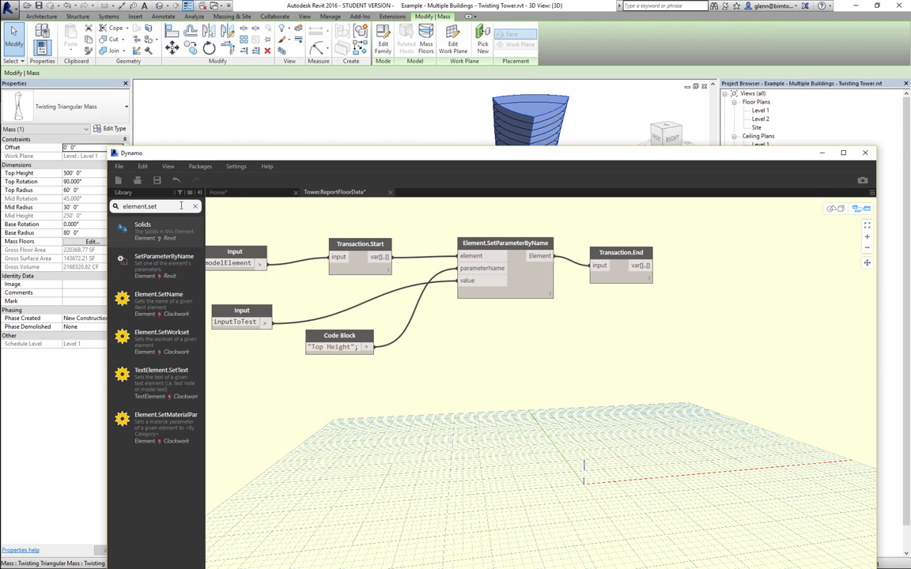
pyautogui.press('BackSpace')
pyautogui.press('BackSpace')
pyautogui.press('BackSpace')
pyautogui.write('get')
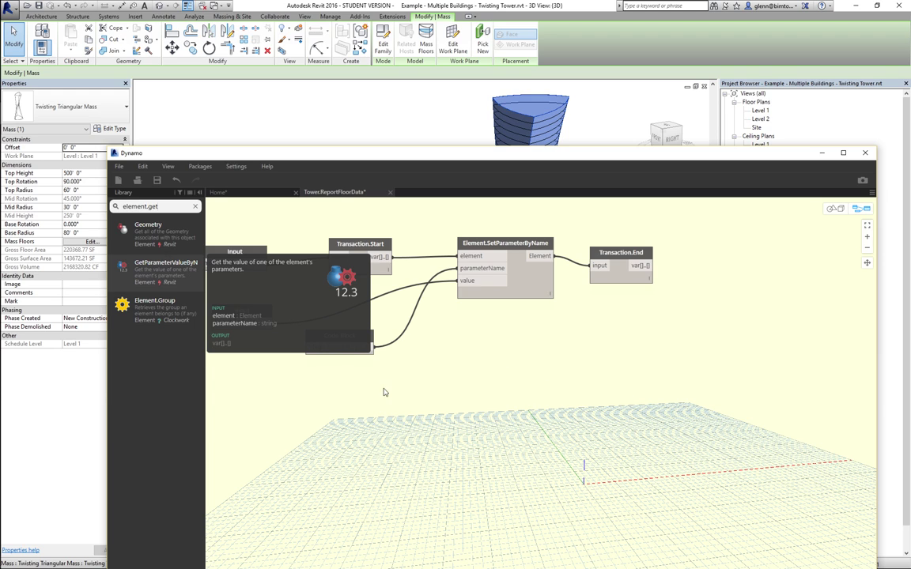
pyautogui.click(162, 265)
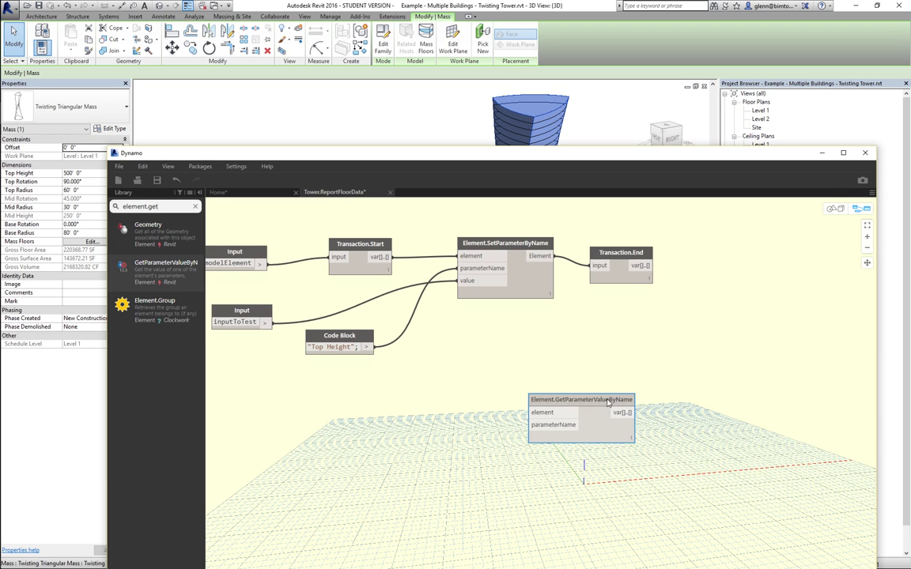
pyautogui.moveTo(611, 402); pyautogui.dragTo(687, 398)
pyautogui.click(647, 266)
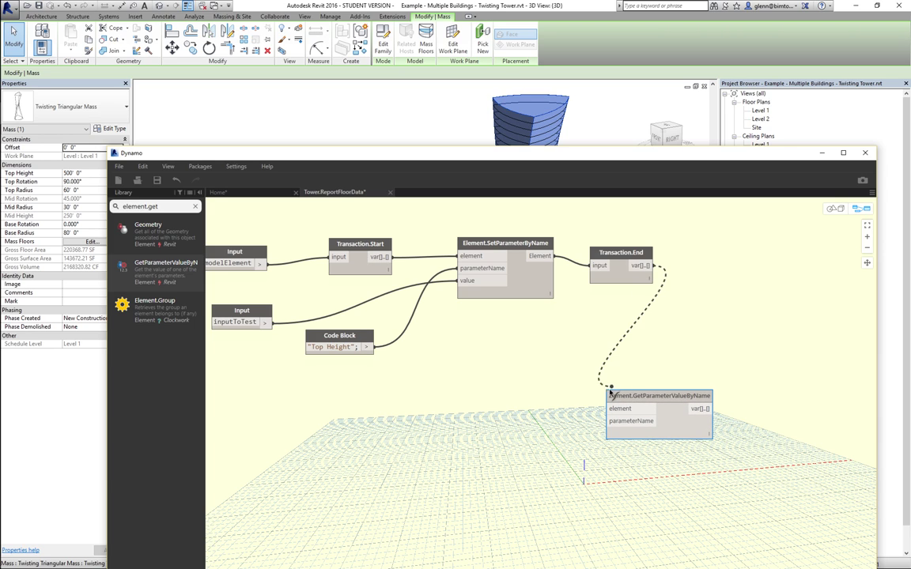
pyautogui.click(609, 409)
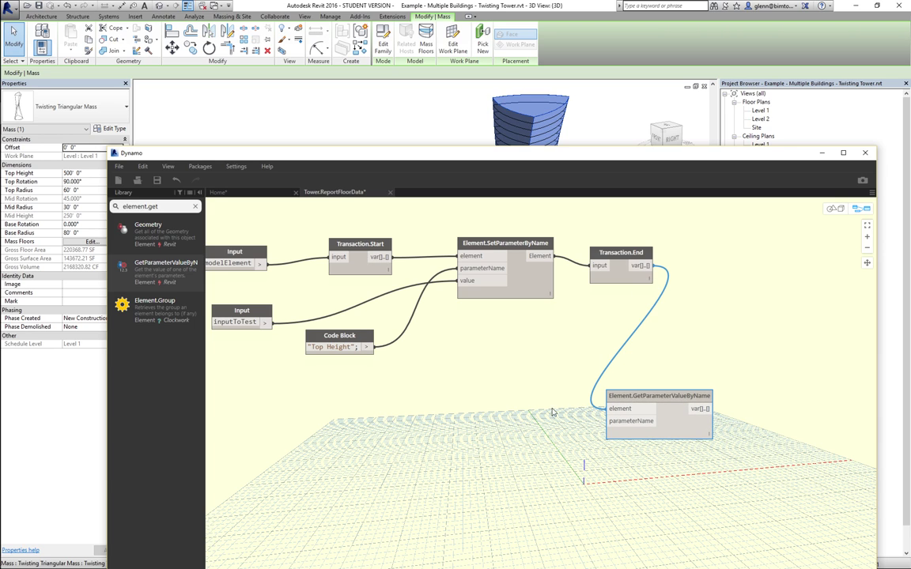
# - Create a code block containing "Gross Volume"; and connect it to the parameterName port of Element.GetParameterValueByName
pyautogui.click(528, 427)
pyautogui.doubleClick(492, 429)
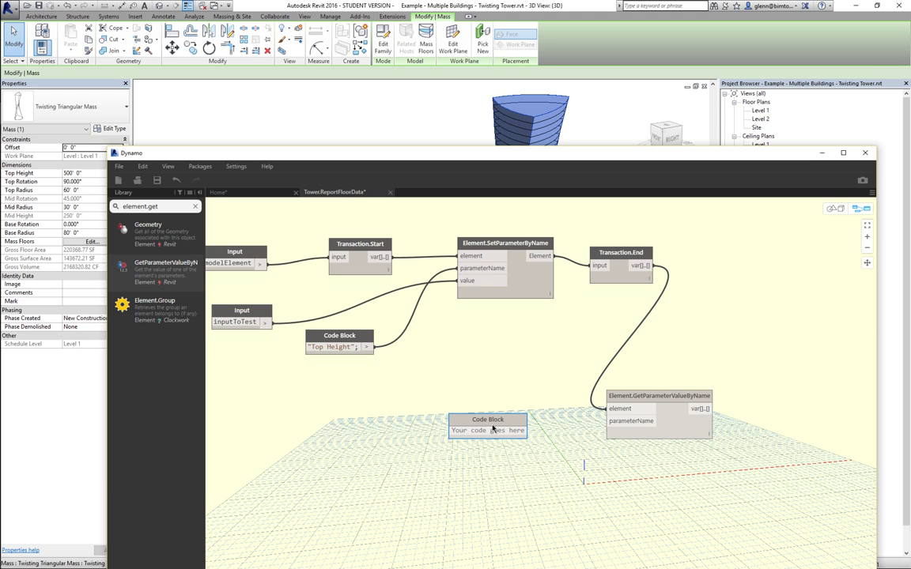
pyautogui.write('"Gross Volume')
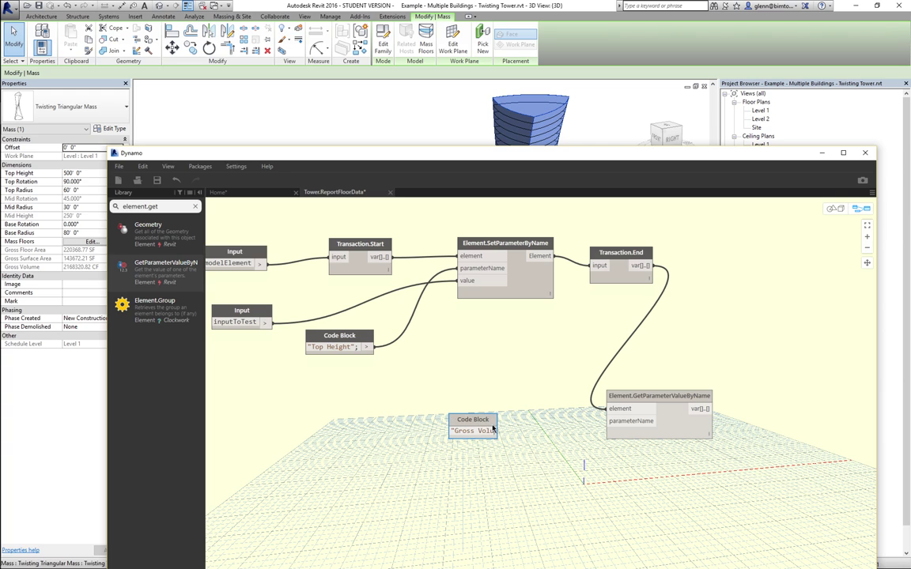
pyautogui.write('";')
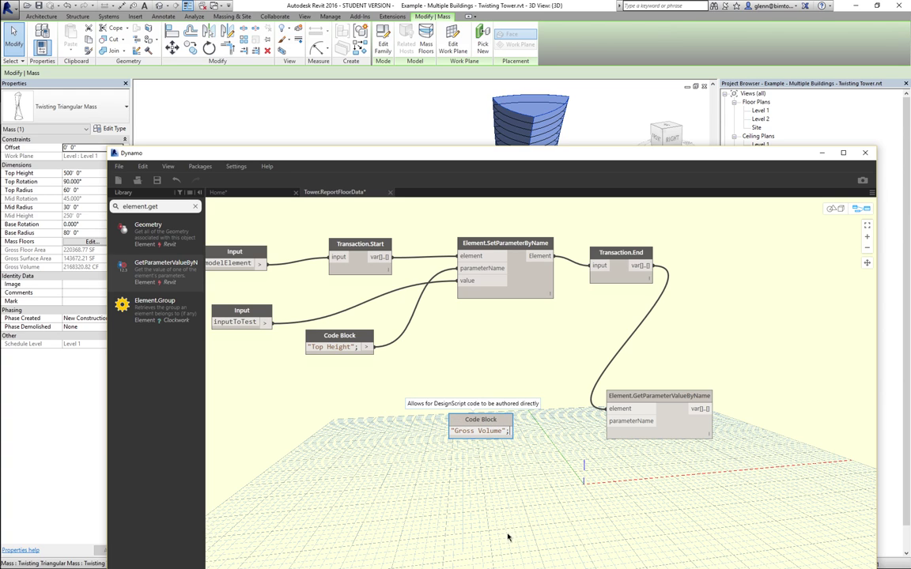
pyautogui.click(454, 486)
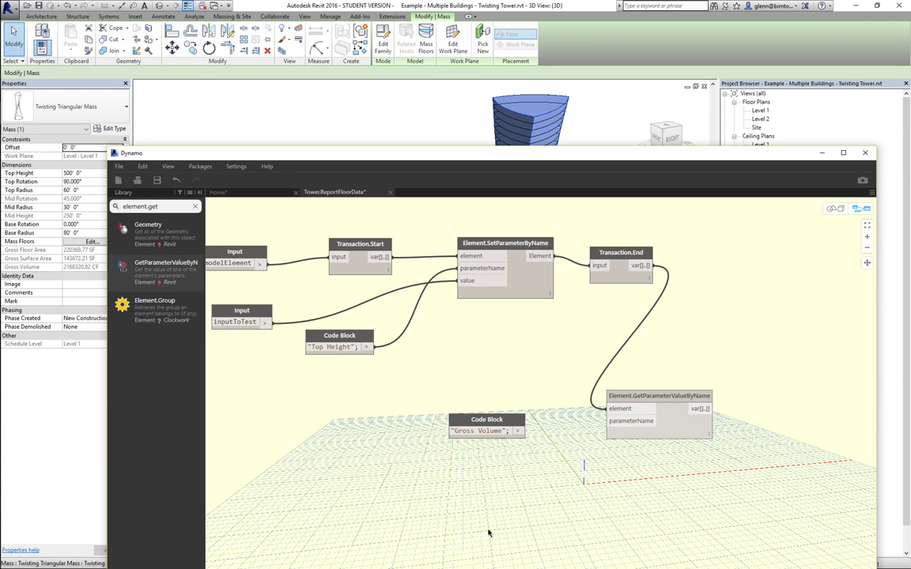
pyautogui.moveTo(518, 431); pyautogui.dragTo(609, 421)
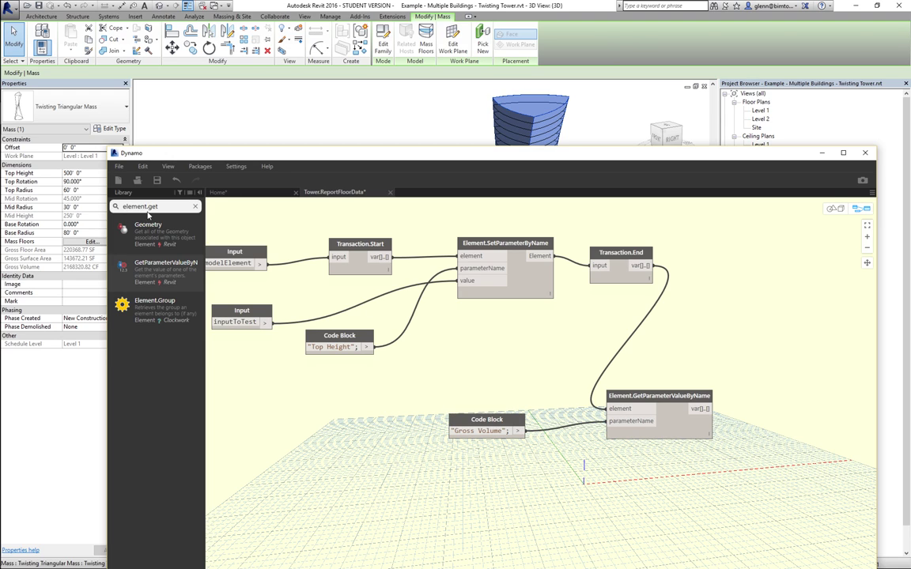
# - Search the node library for "mass floo" and check the descriptions of the mass floor nodes
pyautogui.moveTo(158, 206); pyautogui.dragTo(105, 205)
pyautogui.write('mass')
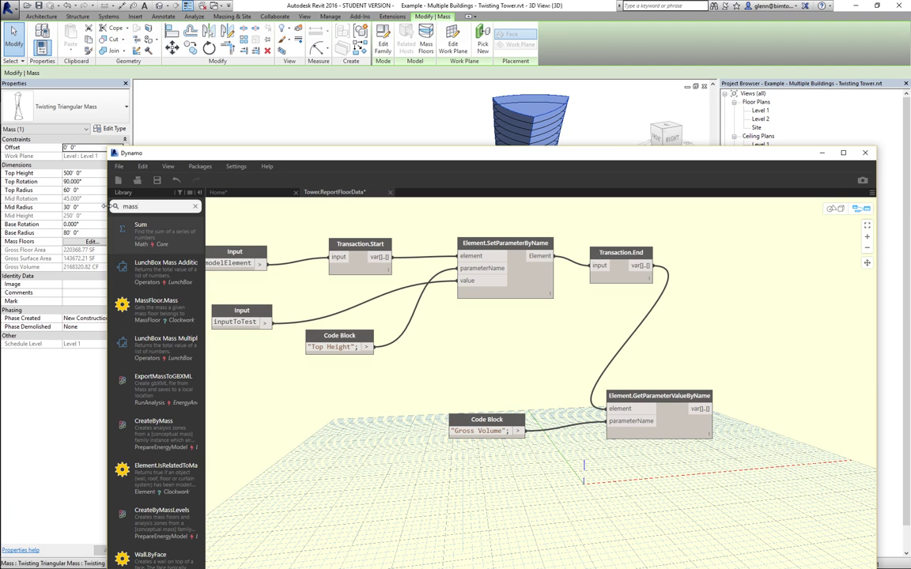
pyautogui.write('f')
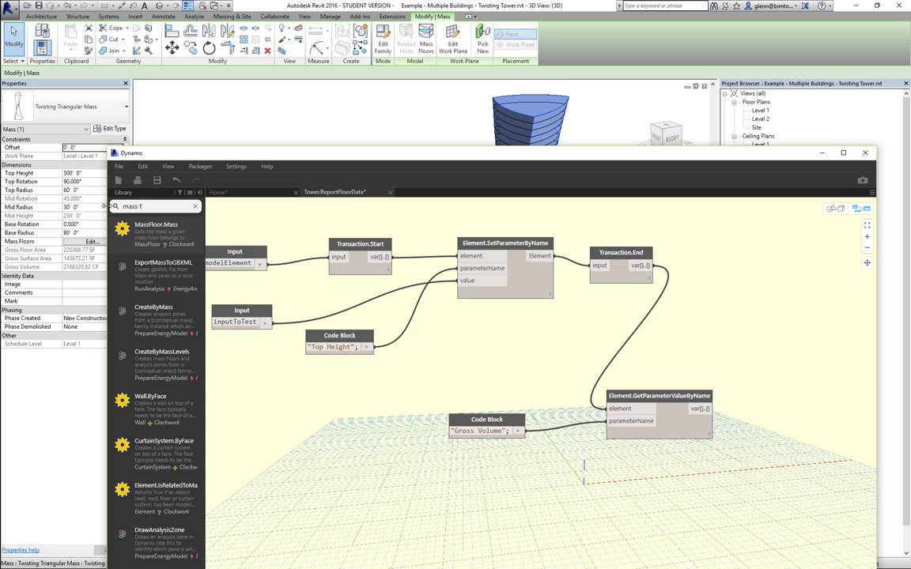
pyautogui.write('loo')
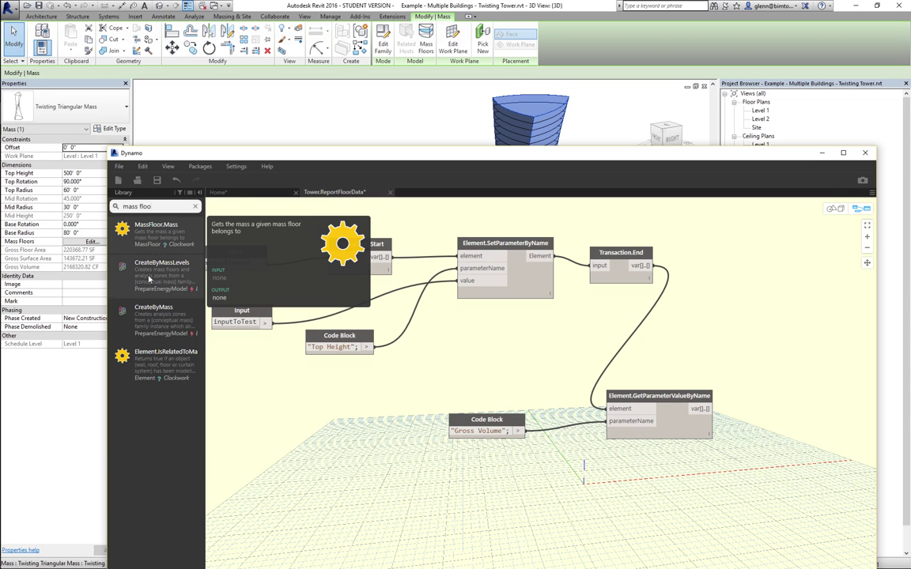
pyautogui.moveTo(149, 279)
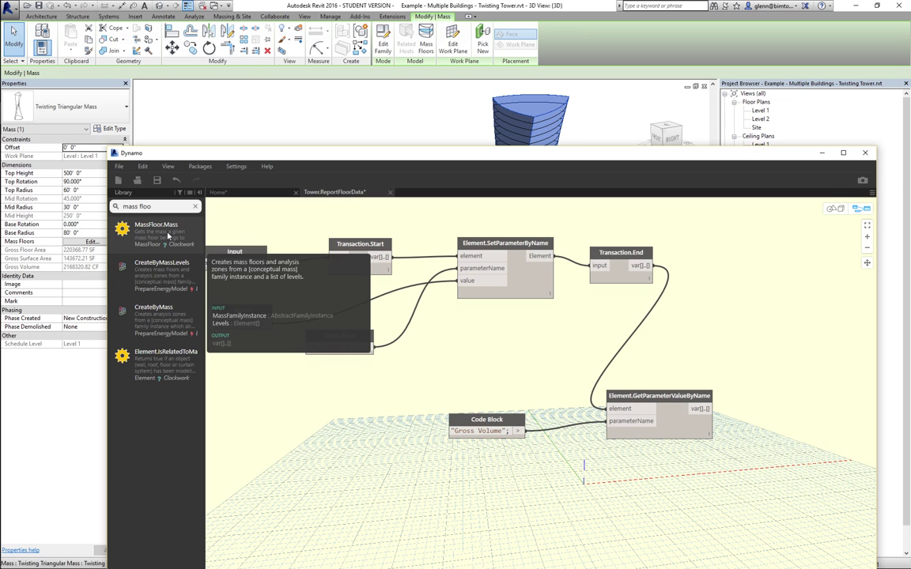
# - Search the node library for "all elements of type" and place All Elements of Type below the Element.GetParameterValueByName node
pyautogui.click(119, 208)
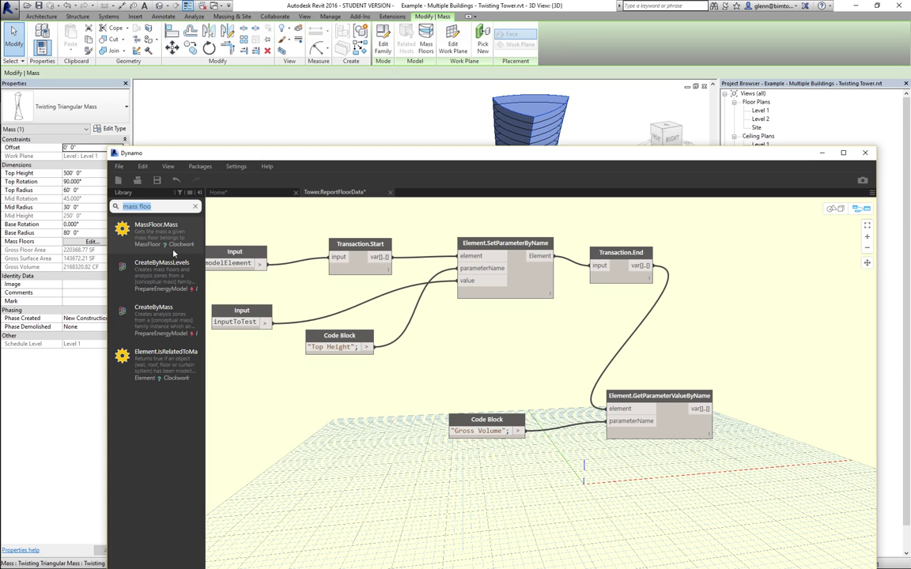
pyautogui.moveTo(174, 253)
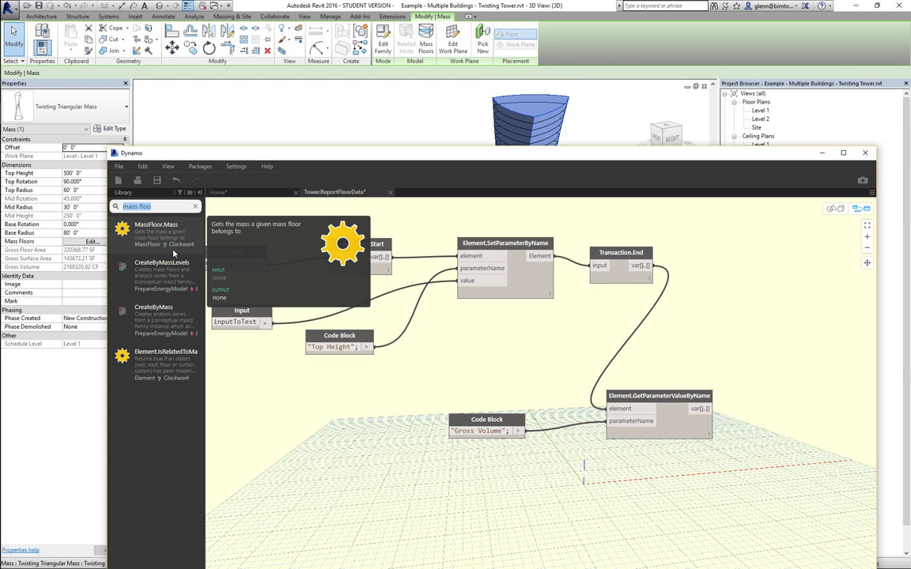
pyautogui.write('all e')
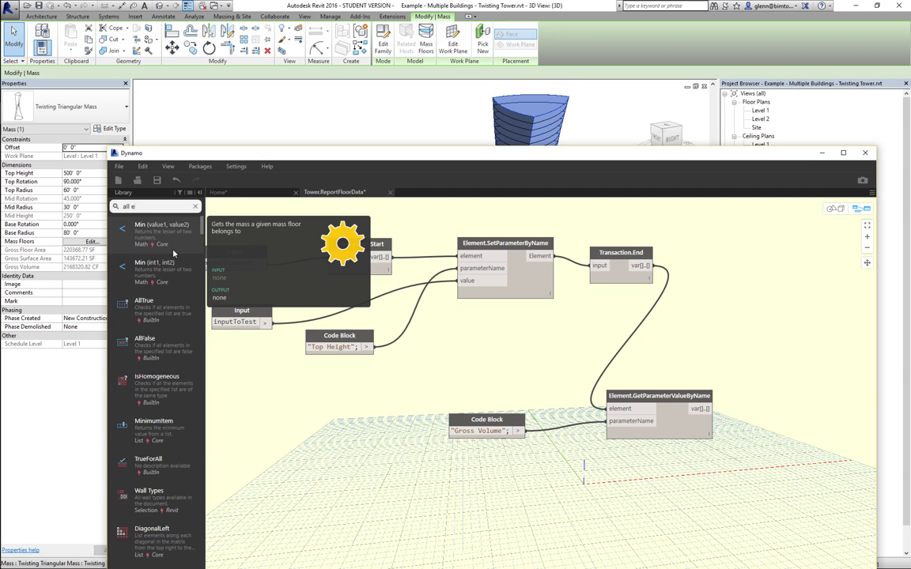
pyautogui.write('lement')
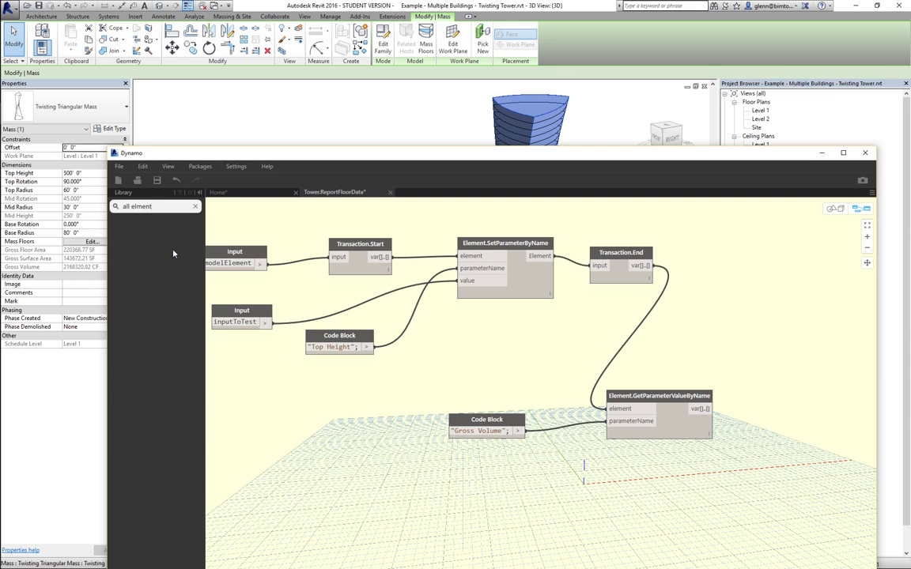
pyautogui.press('BackSpace')
pyautogui.press('BackSpace')
pyautogui.press('BackSpace')
pyautogui.press('BackSpace')
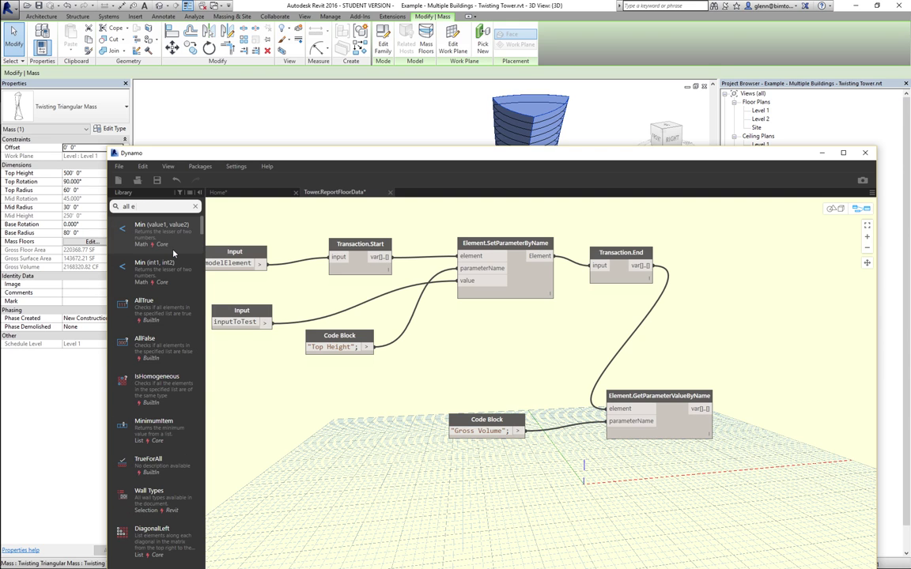
pyautogui.write('e')
pyautogui.press('BackSpace')
pyautogui.write('lements')
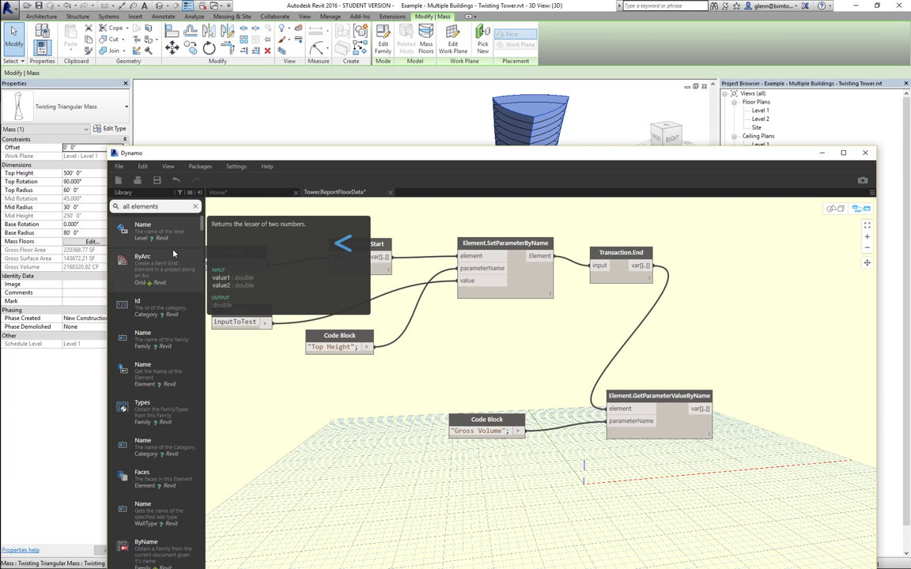
pyautogui.write(' o')
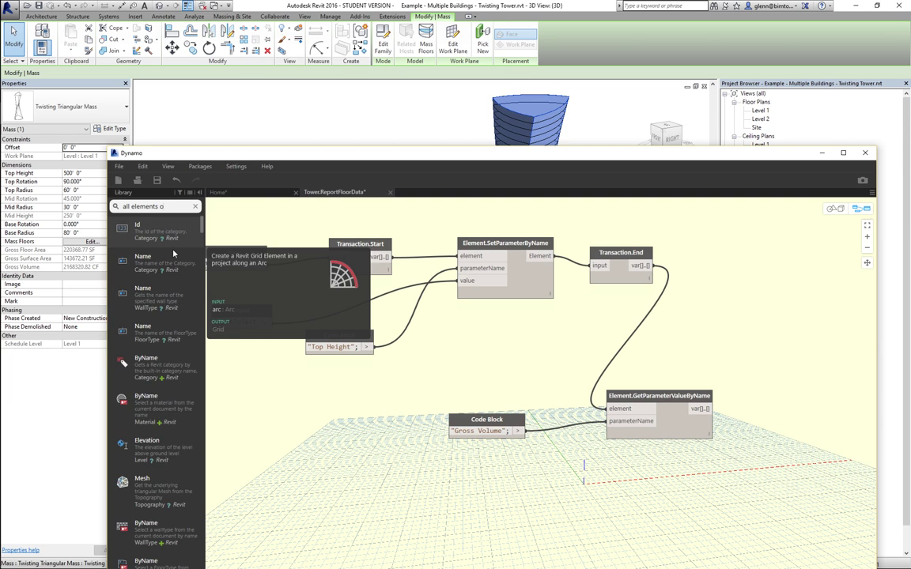
pyautogui.write('f type')
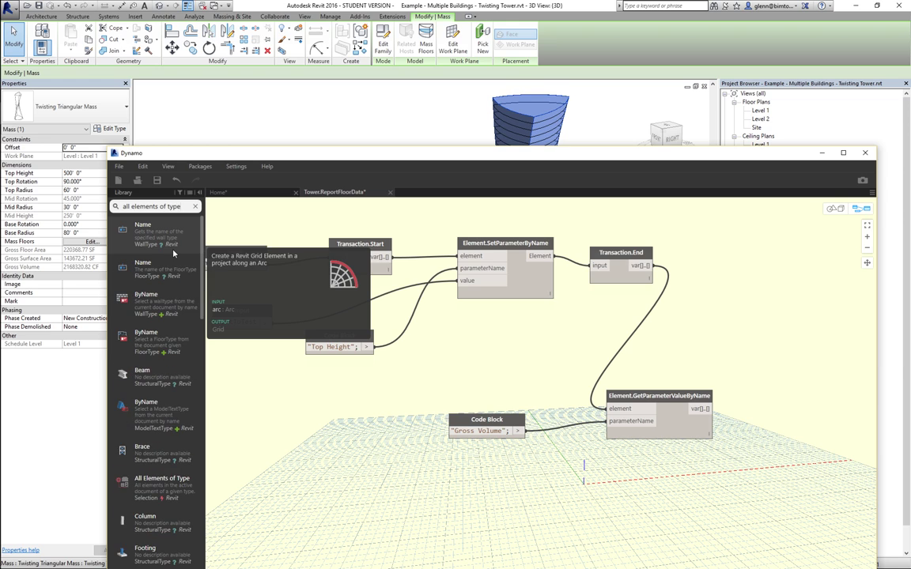
pyautogui.click(163, 478)
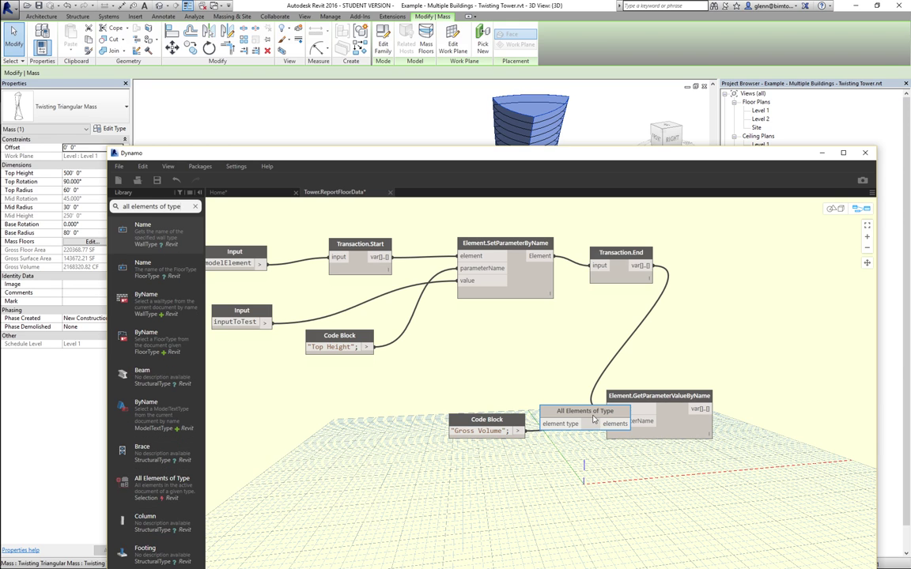
pyautogui.moveTo(599, 416); pyautogui.dragTo(692, 490)
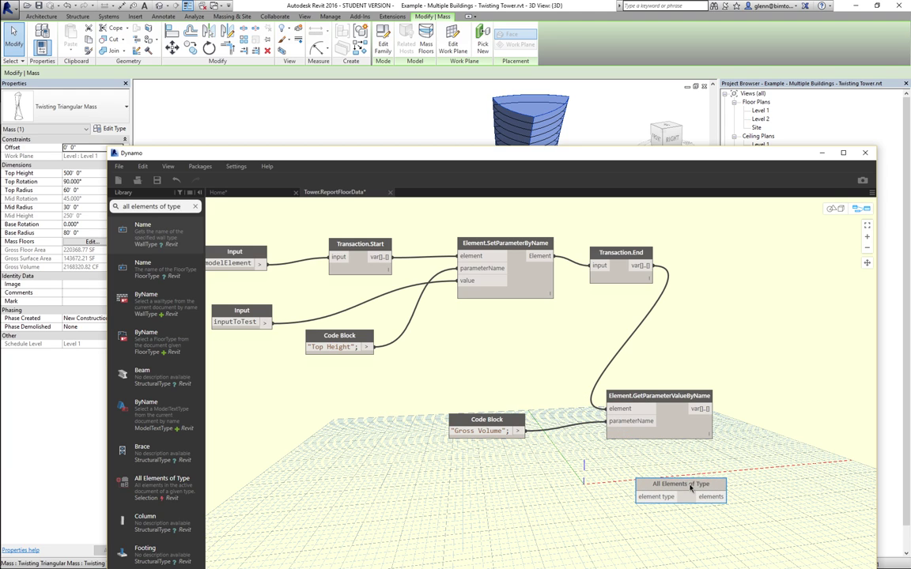
pyautogui.click(561, 521)
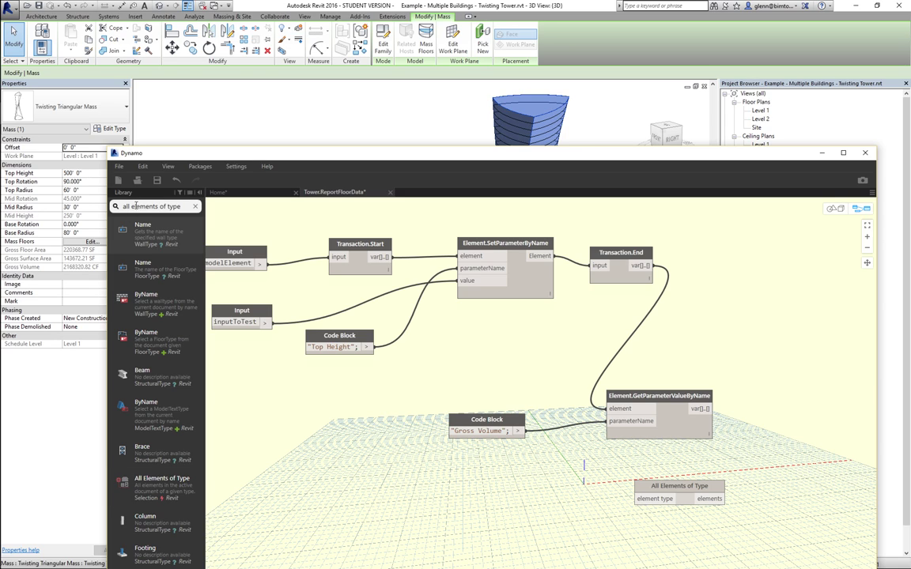
# - Search the node library for "types" and place an Element Types node beside All Elements of Type, below the "Gross Volume" code block
pyautogui.moveTo(180, 206); pyautogui.dragTo(113, 213)
pyautogui.write('t')
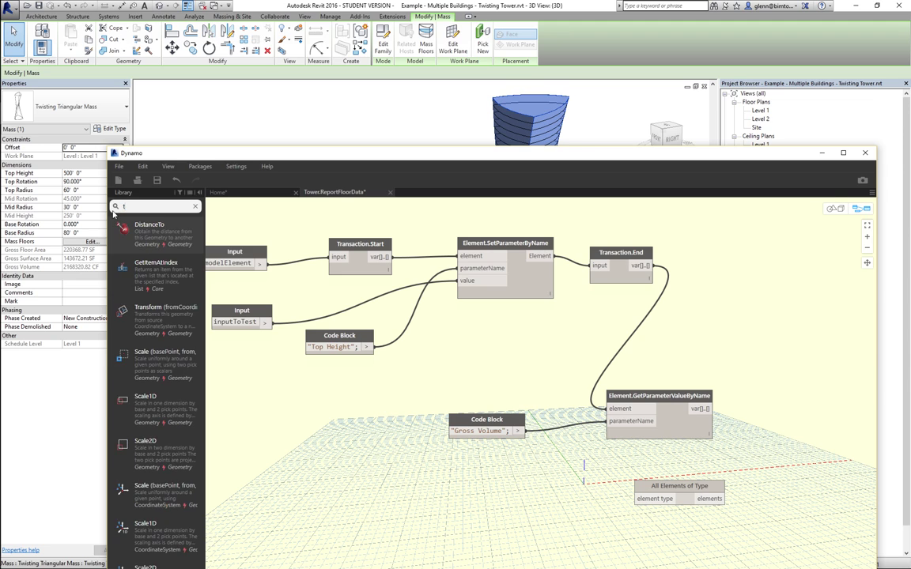
pyautogui.write('ypes')
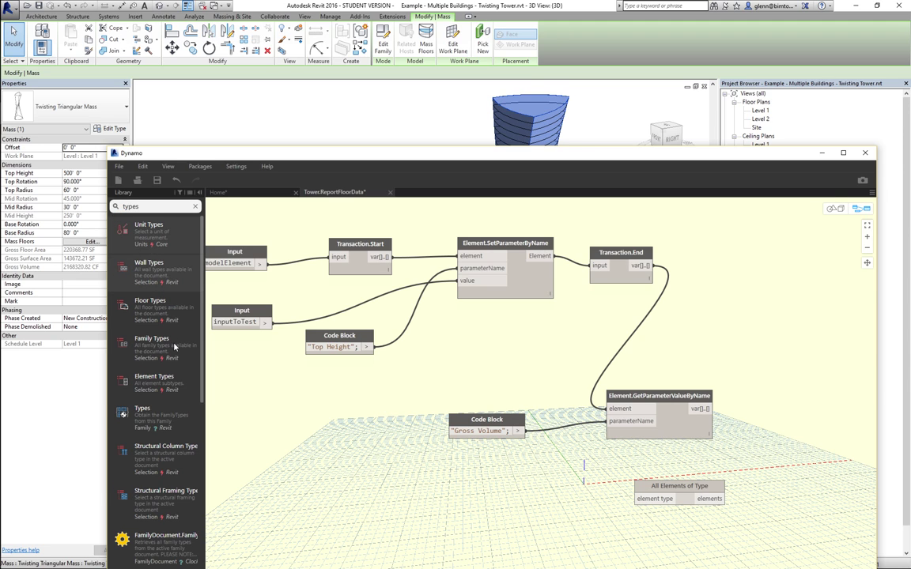
pyautogui.click(162, 382)
pyautogui.moveTo(585, 424); pyautogui.dragTo(530, 514)
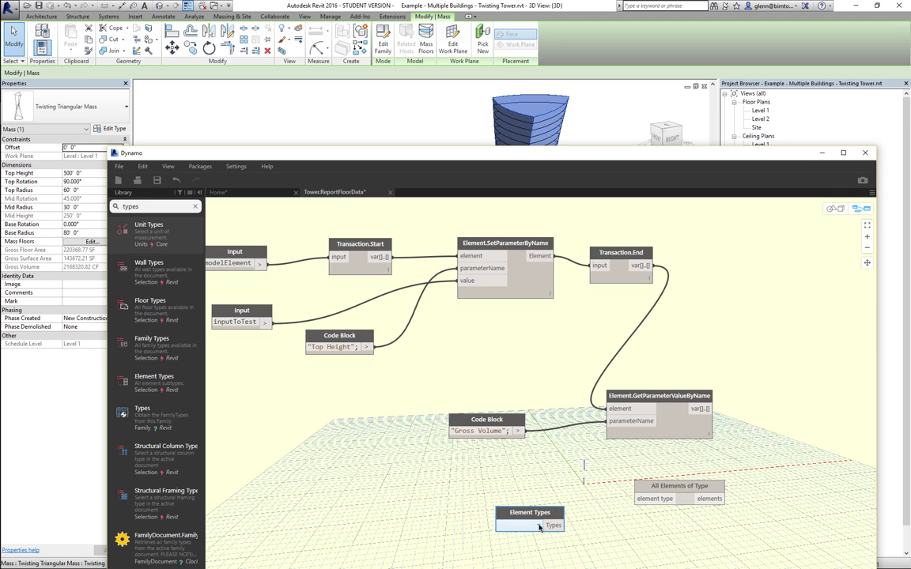
# - Open the Element Types node's type choices and browse to the mass-related types
pyautogui.click(539, 525)
pyautogui.moveTo(605, 337); pyautogui.dragTo(582, 434)
pyautogui.scroll(-3, 581, 435)
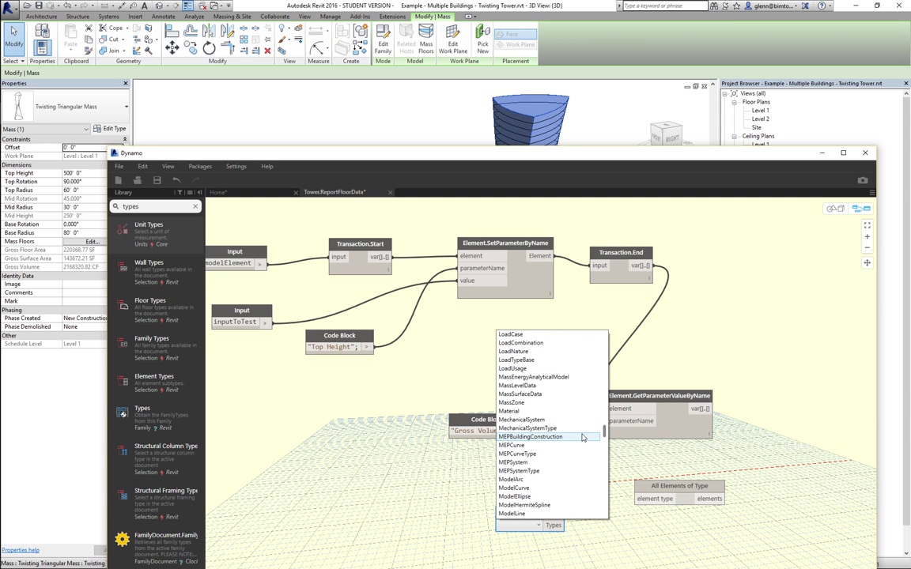